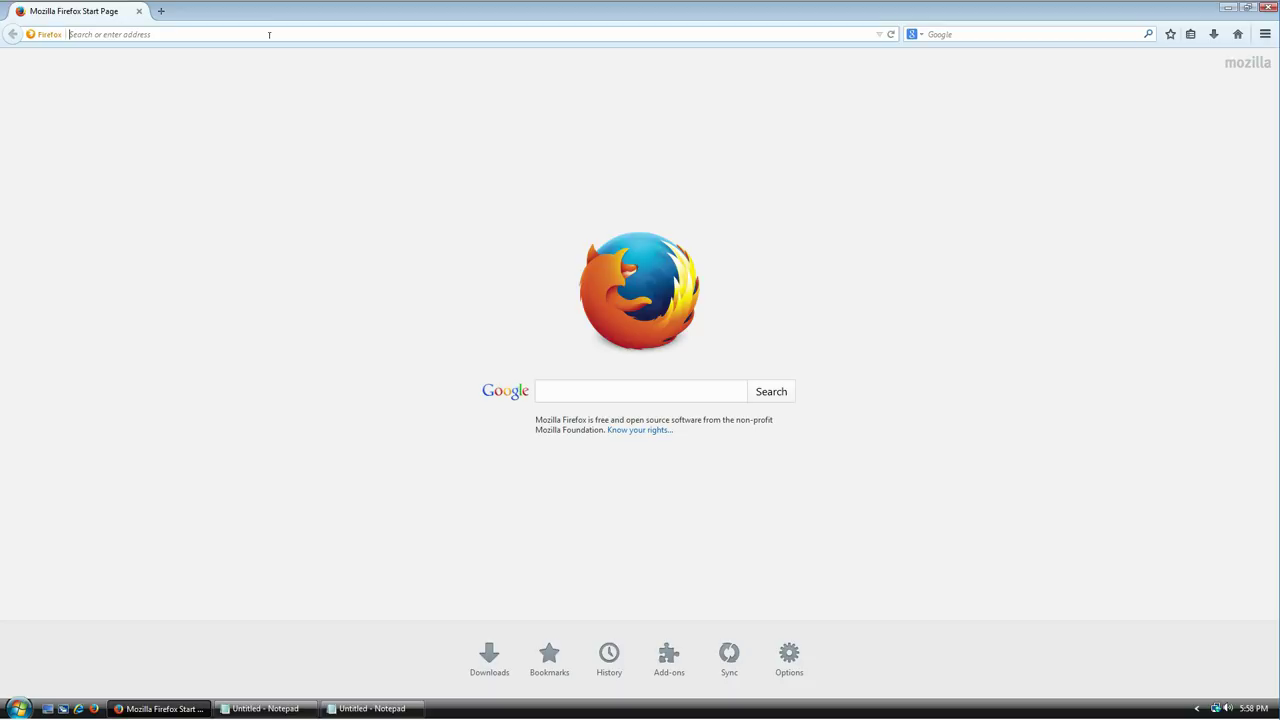
Load keepass.info and follow the KeePass 2.27 release news through to the downloads page
{"action": "type", "text": "keepass.info"}
{"action": "key", "text": "Return"}
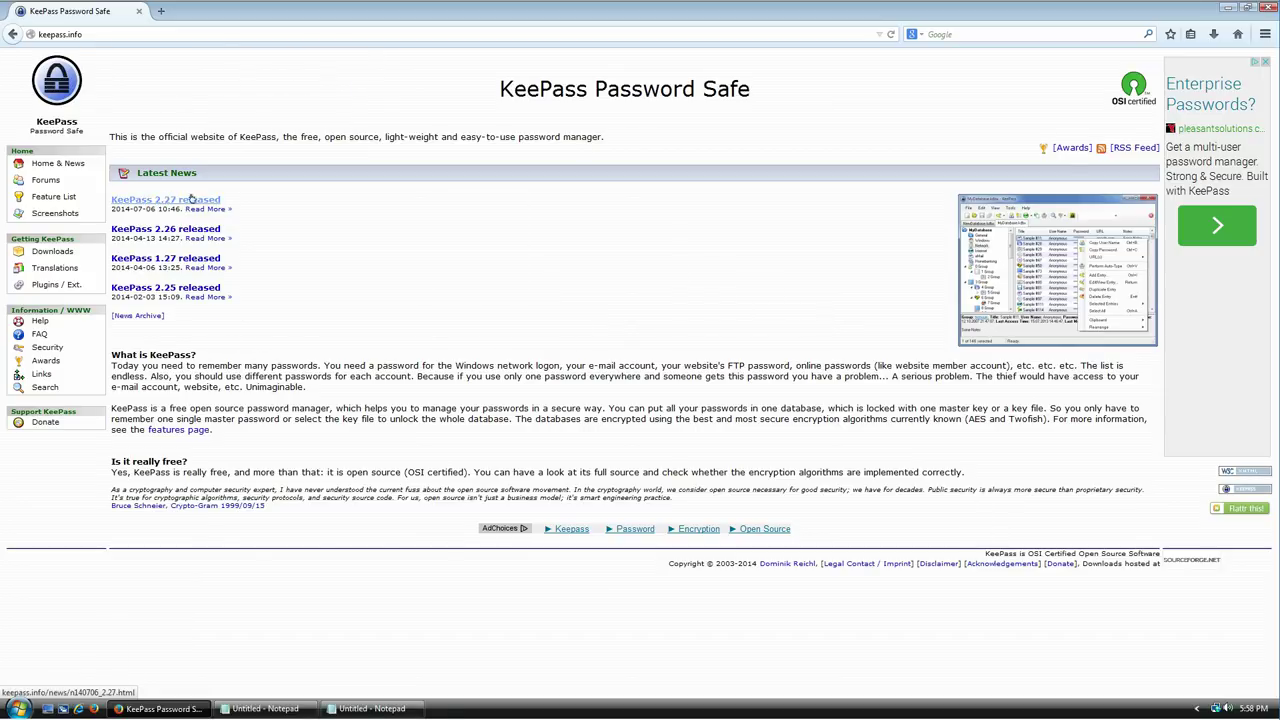
{"action": "left_click", "coordinate": [173, 203]}
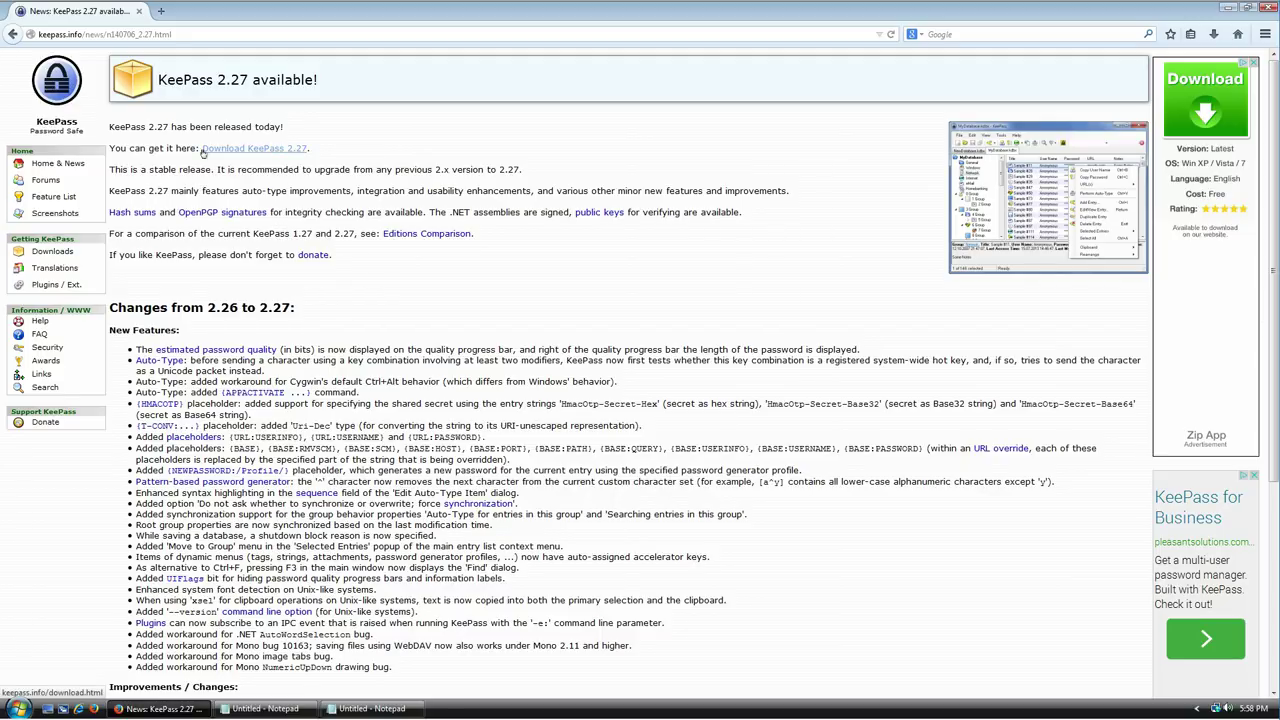
{"action": "left_click", "coordinate": [282, 149]}
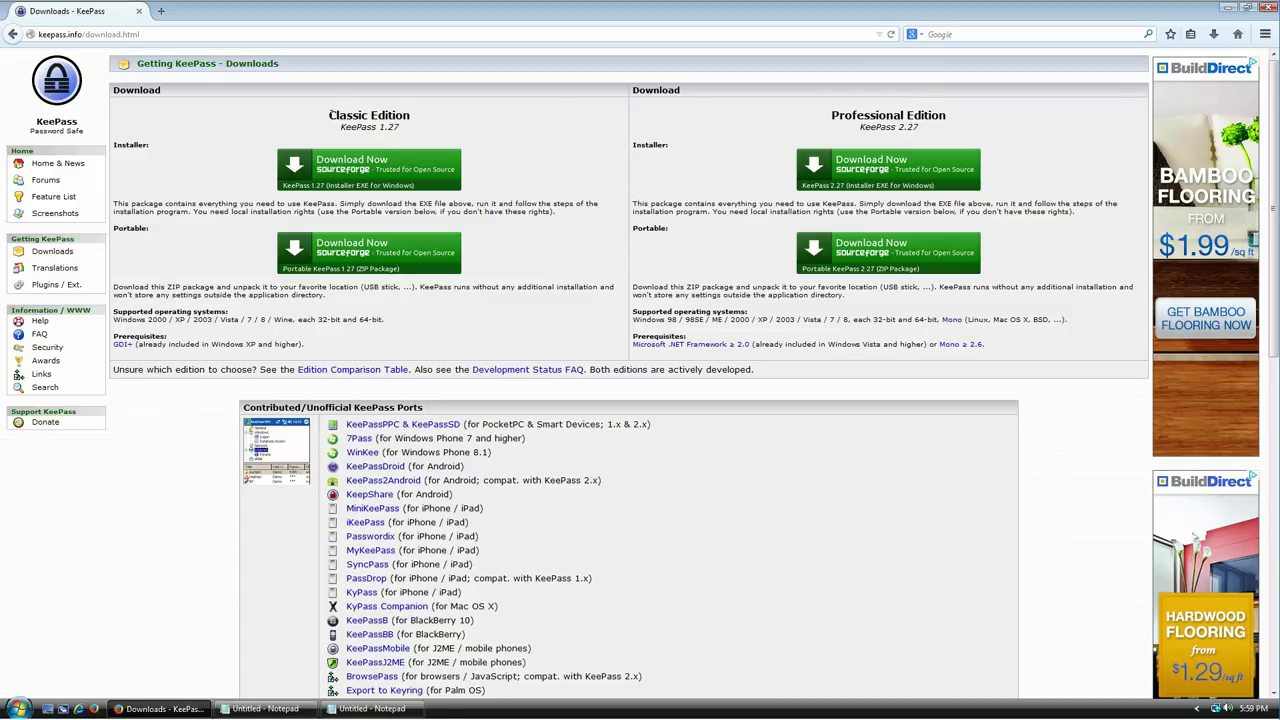
Highlight the Classic Edition and Professional Edition 2.27 headings and the Classic column
{"action": "mouse_move", "coordinate": [327, 115]}
{"action": "left_mouse_down"}
{"action": "mouse_move", "coordinate": [408, 116]}
{"action": "mouse_move", "coordinate": [342, 127]}
{"action": "left_mouse_up"}
{"action": "left_click_drag", "start_coordinate": [829, 114], "coordinate": [985, 133]}
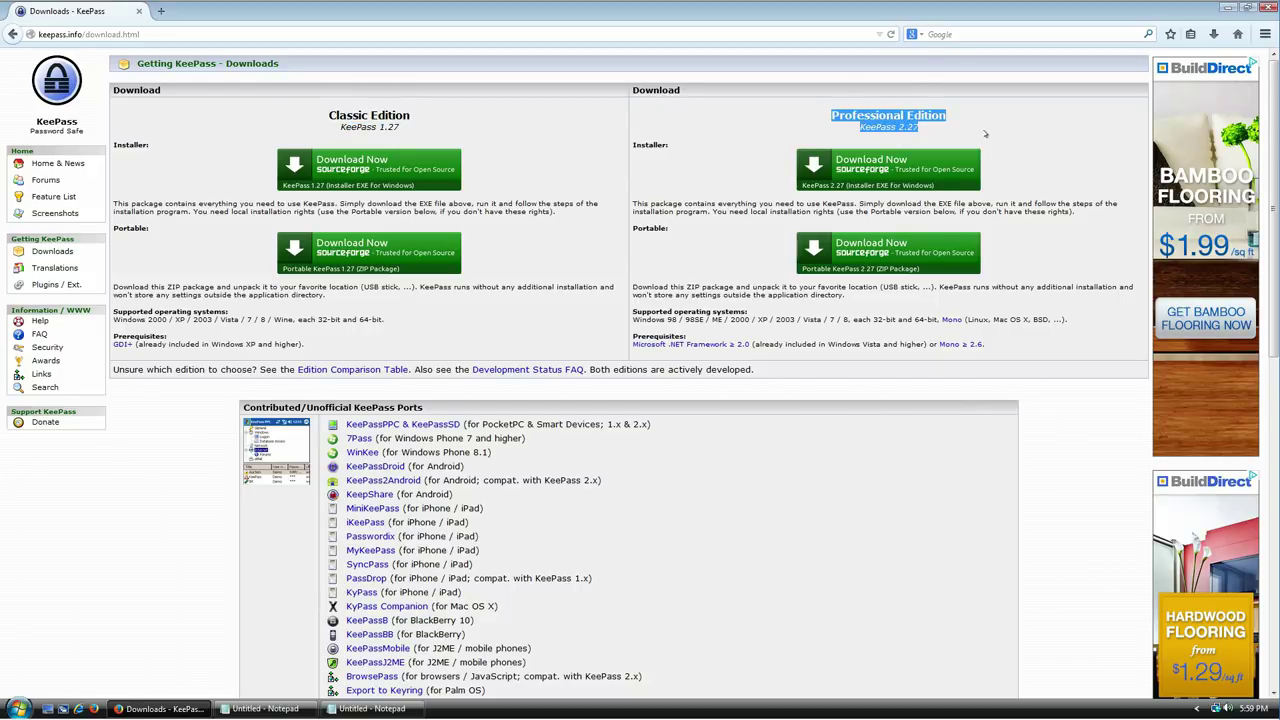
{"action": "left_click", "coordinate": [957, 126]}
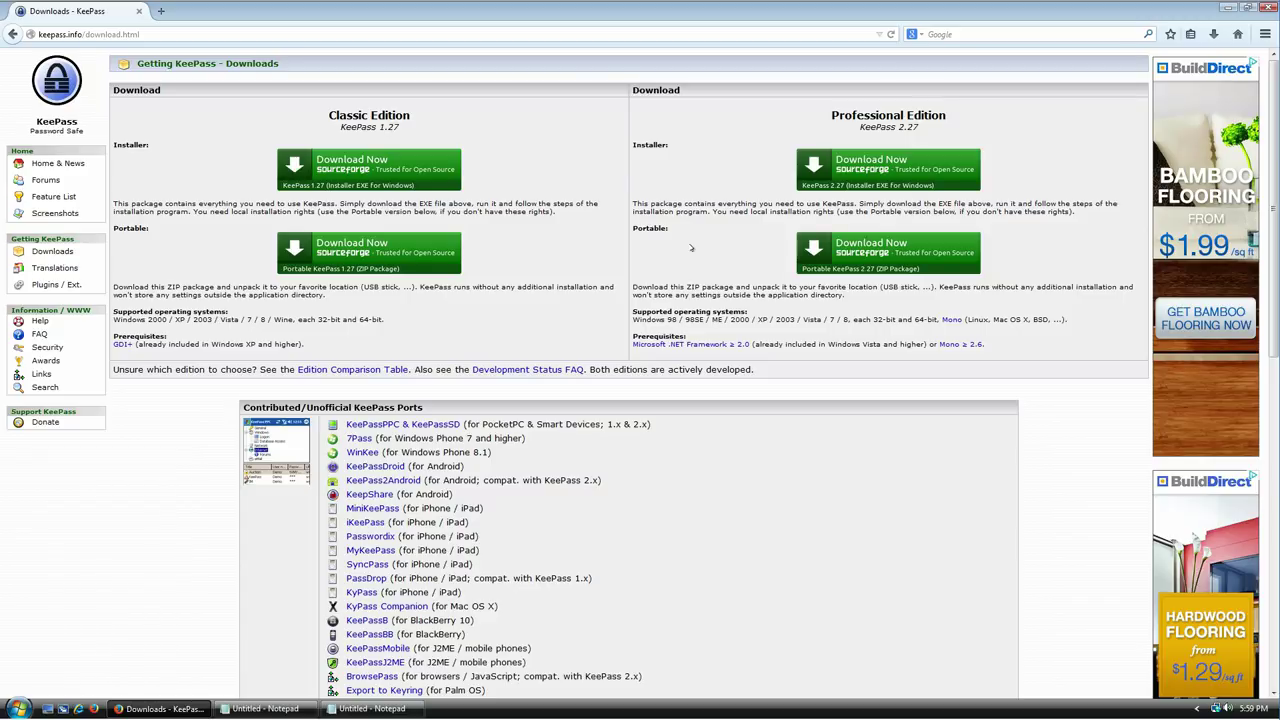
{"action": "left_click_drag", "start_coordinate": [398, 122], "coordinate": [337, 128]}
{"action": "left_click_drag", "start_coordinate": [325, 352], "coordinate": [242, 333]}
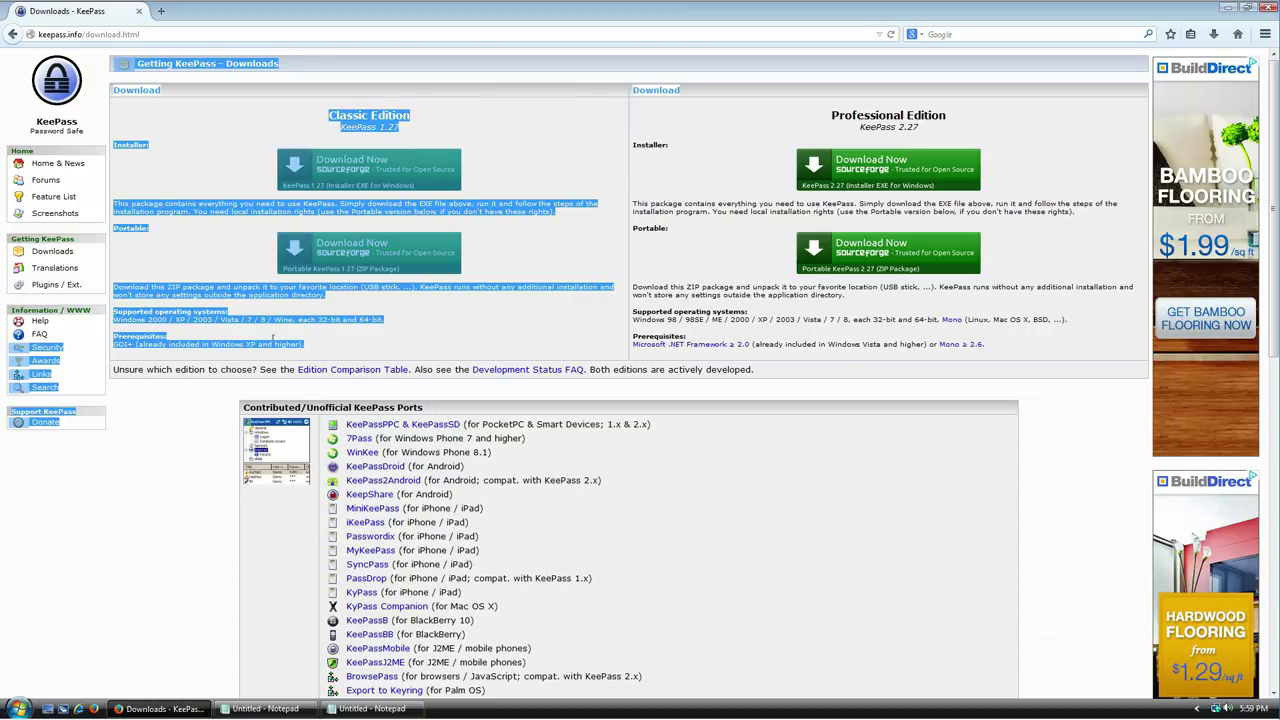
{"action": "left_click", "coordinate": [271, 340]}
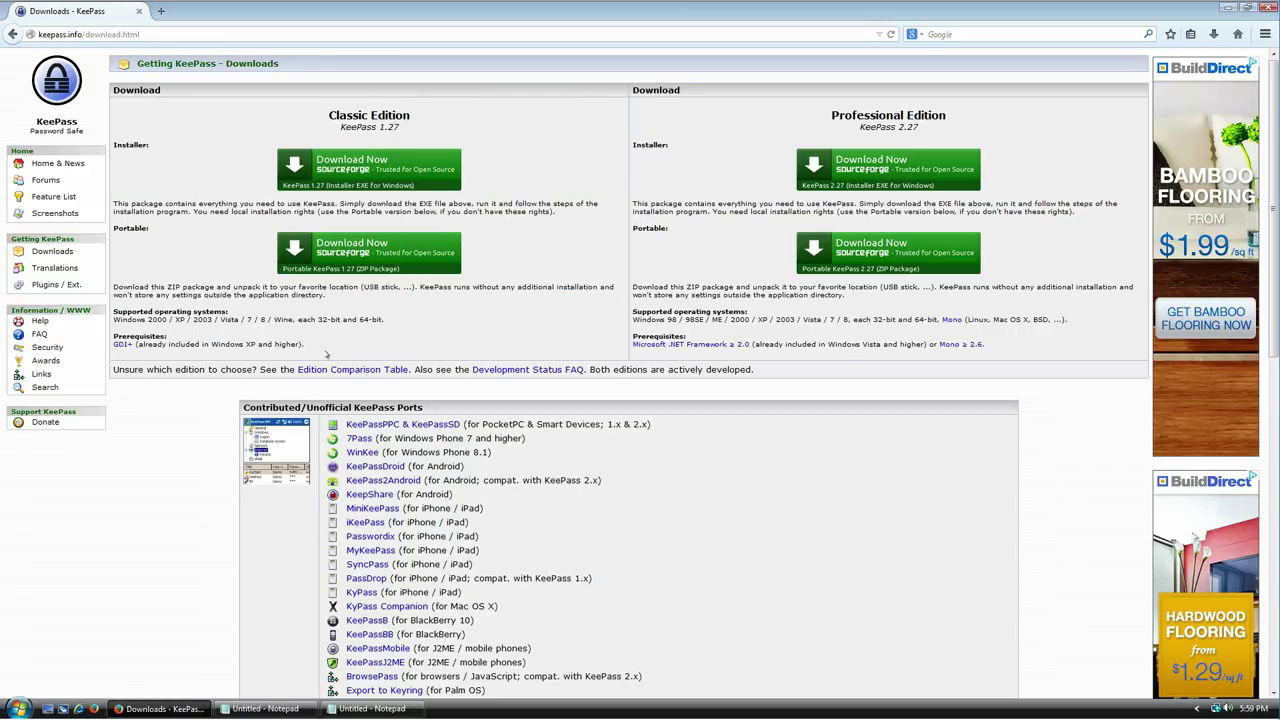
Highlight the Classic prerequisites, the Professional .NET/Mono prerequisites and the Windows Vista note
{"action": "left_click_drag", "start_coordinate": [209, 344], "coordinate": [286, 352]}
{"action": "left_click", "coordinate": [358, 347]}
{"action": "left_click_drag", "start_coordinate": [985, 344], "coordinate": [638, 346]}
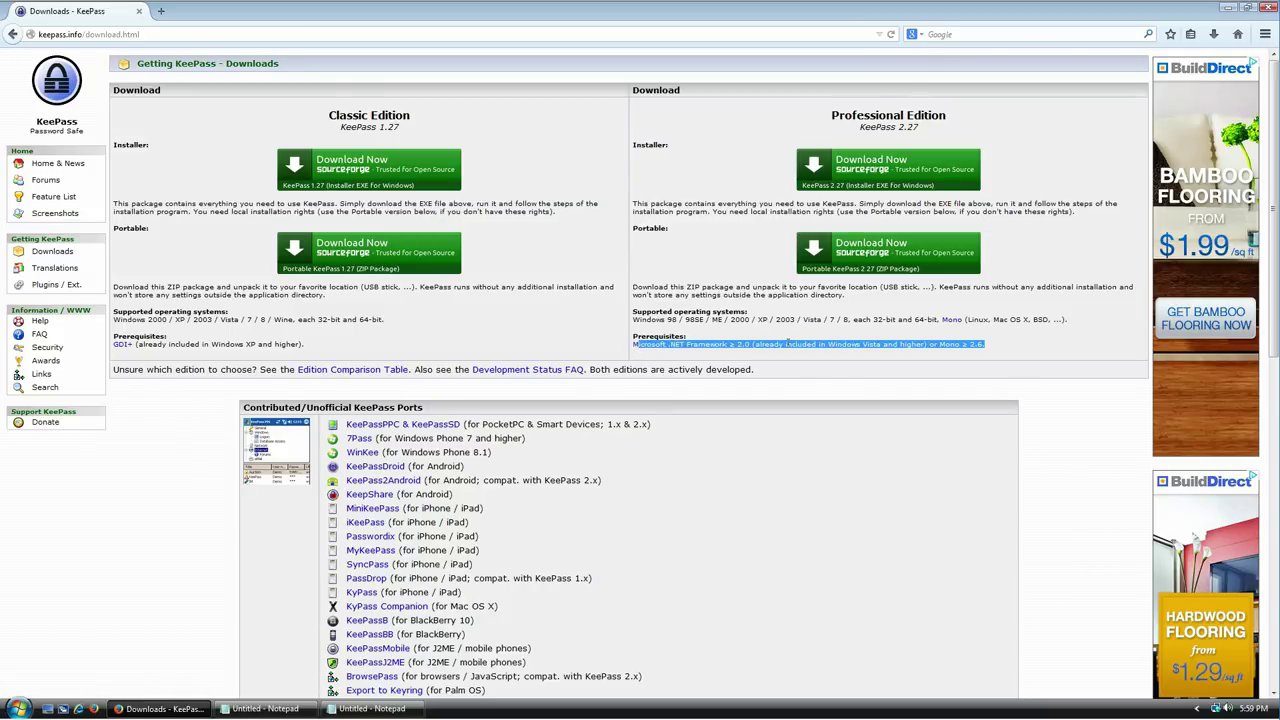
{"action": "left_click", "coordinate": [763, 341]}
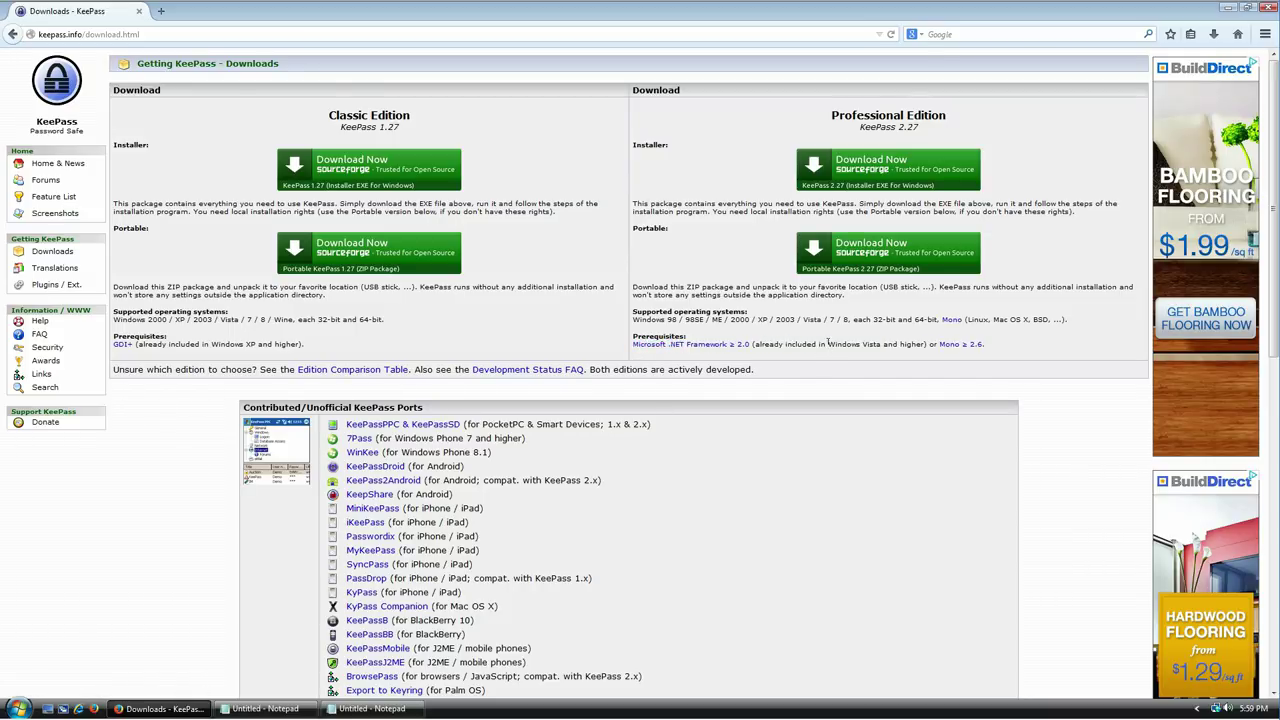
{"action": "left_click_drag", "start_coordinate": [827, 343], "coordinate": [911, 343]}
Compare the Professional Installer and Portable labels, then download the KeePass 2.27 Professional installer
{"action": "left_click", "coordinate": [906, 172]}
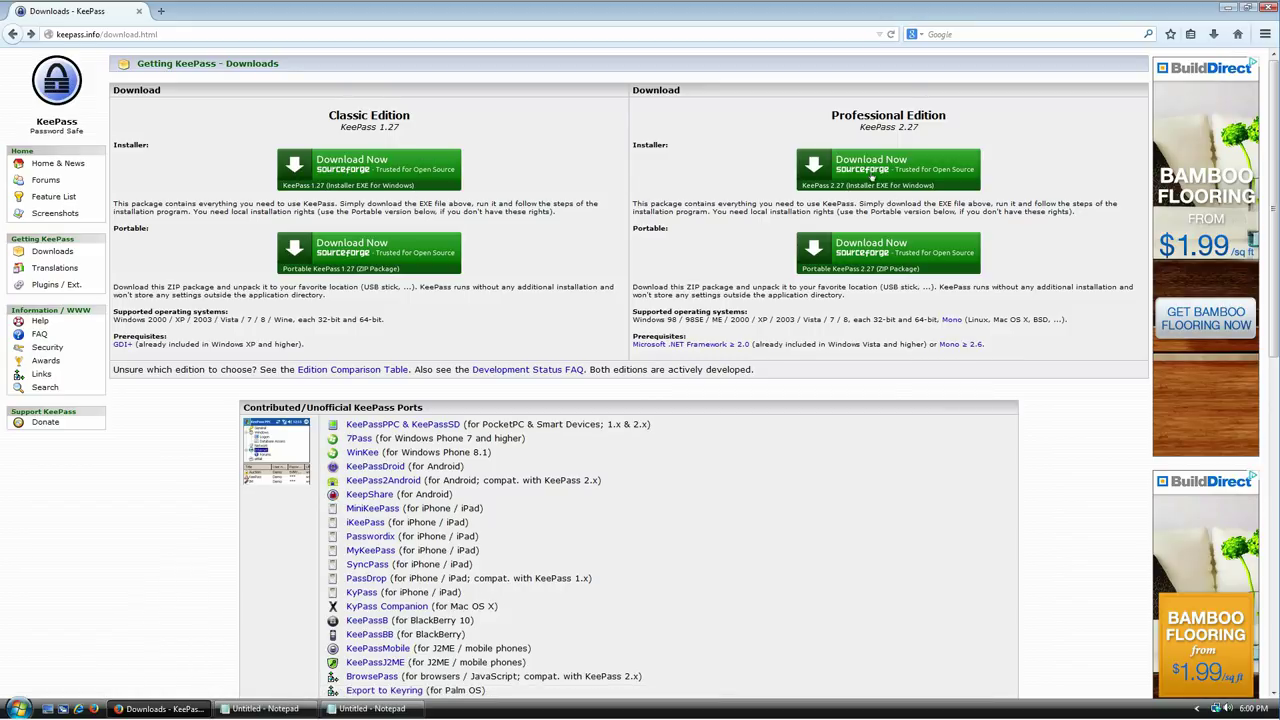
{"action": "left_click_drag", "start_coordinate": [651, 145], "coordinate": [668, 146]}
{"action": "left_click_drag", "start_coordinate": [642, 228], "coordinate": [688, 236]}
{"action": "left_click", "coordinate": [720, 240]}
{"action": "left_click", "coordinate": [868, 172]}
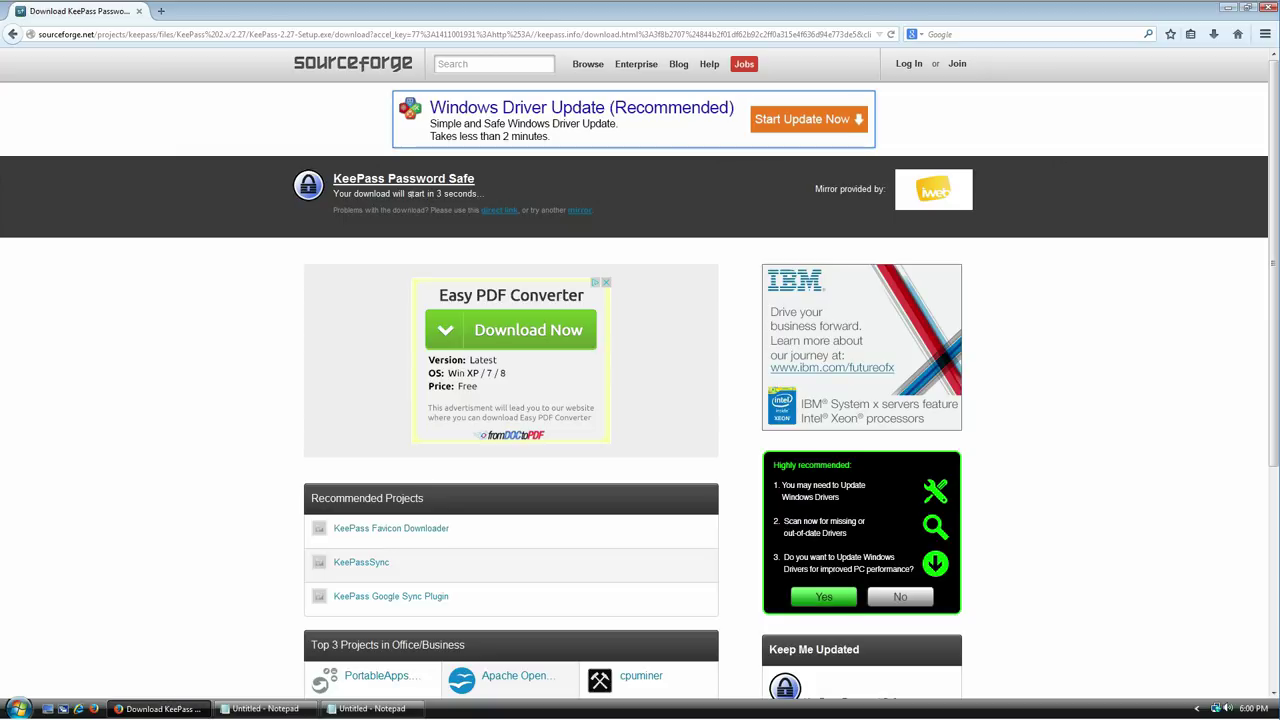
Save KeePass-2.27-Setup.exe, run it with the default language, and pass the welcome page
{"action": "left_click_drag", "start_coordinate": [419, 201], "coordinate": [458, 210]}
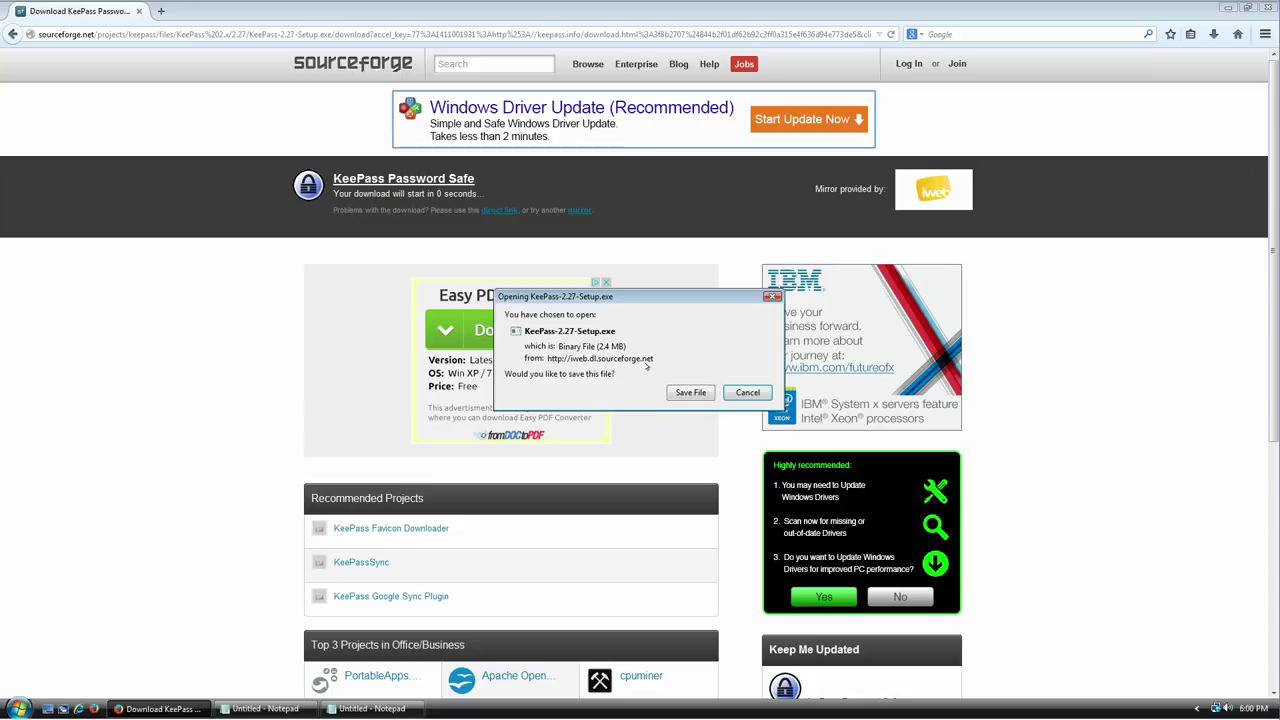
{"action": "left_click", "coordinate": [690, 393]}
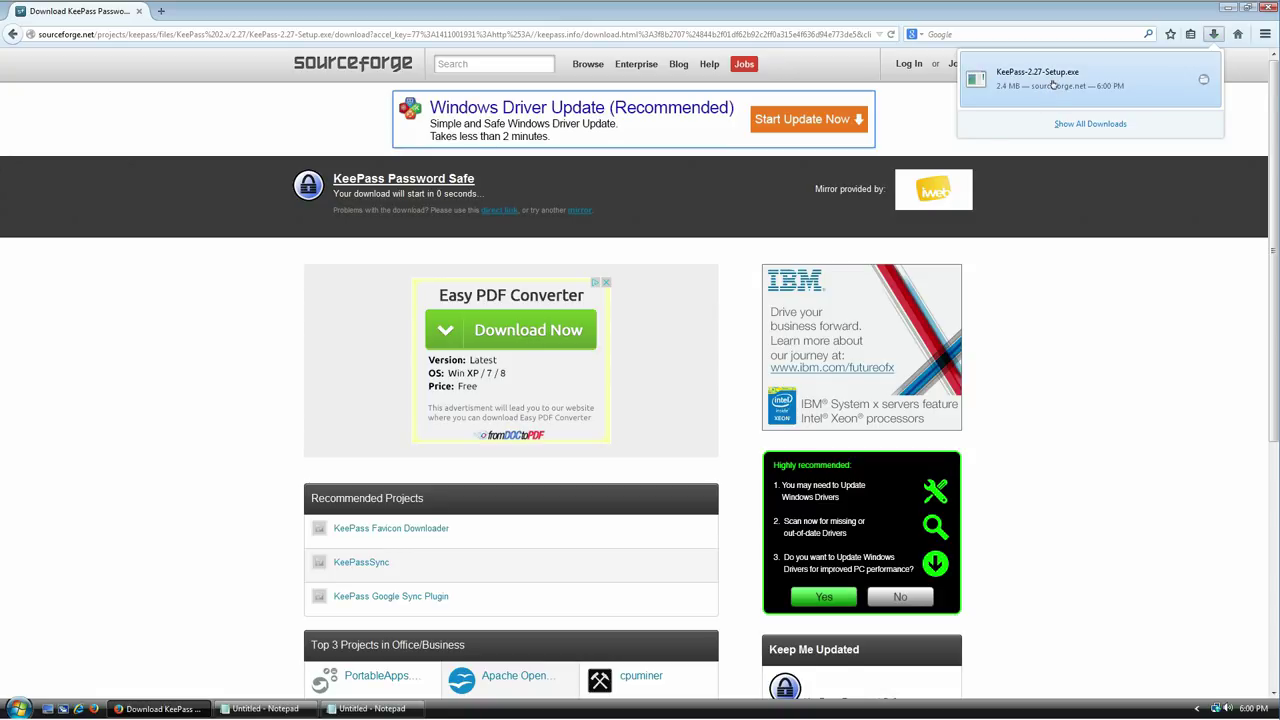
{"action": "left_click", "coordinate": [1052, 85]}
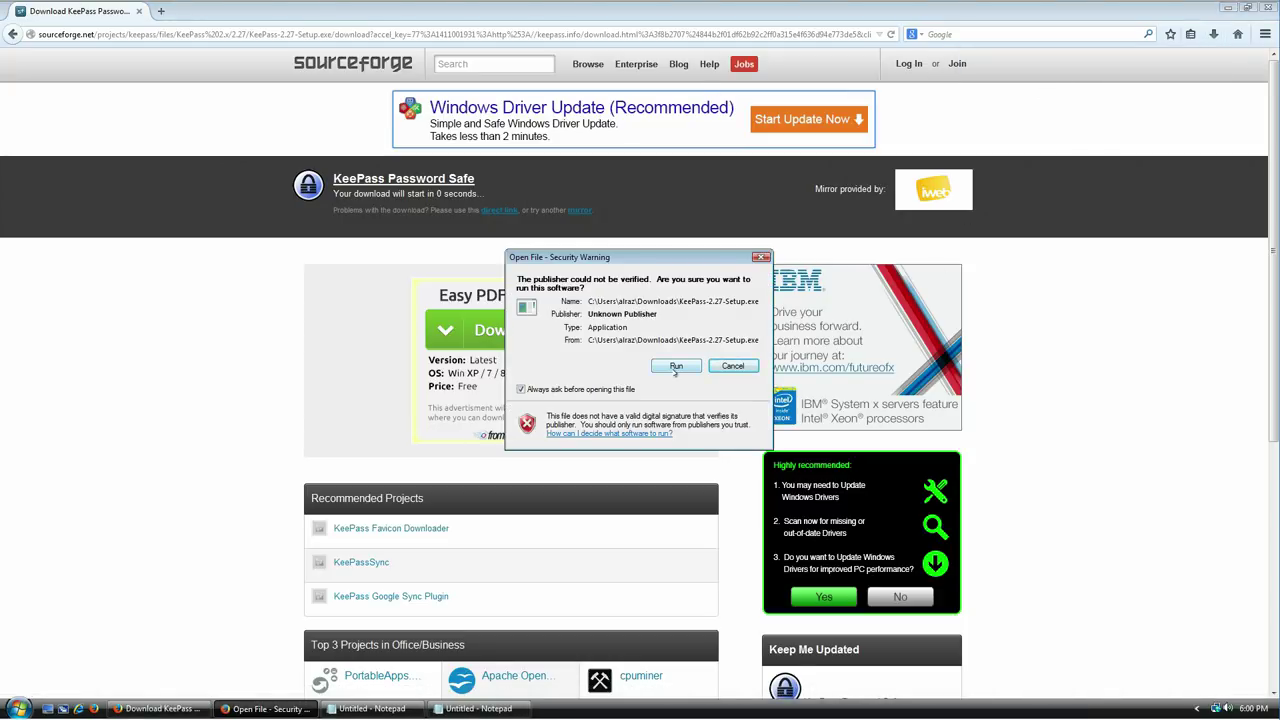
{"action": "left_click", "coordinate": [676, 368]}
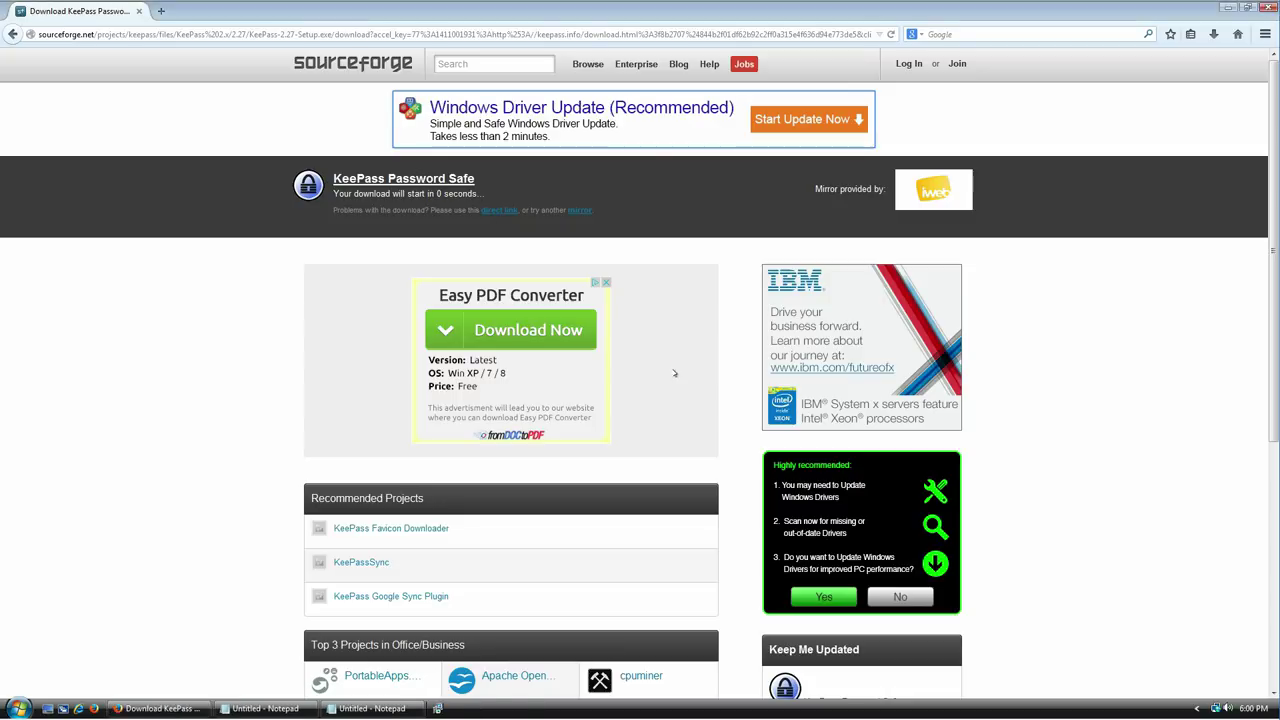
{"action": "left_click", "coordinate": [667, 385]}
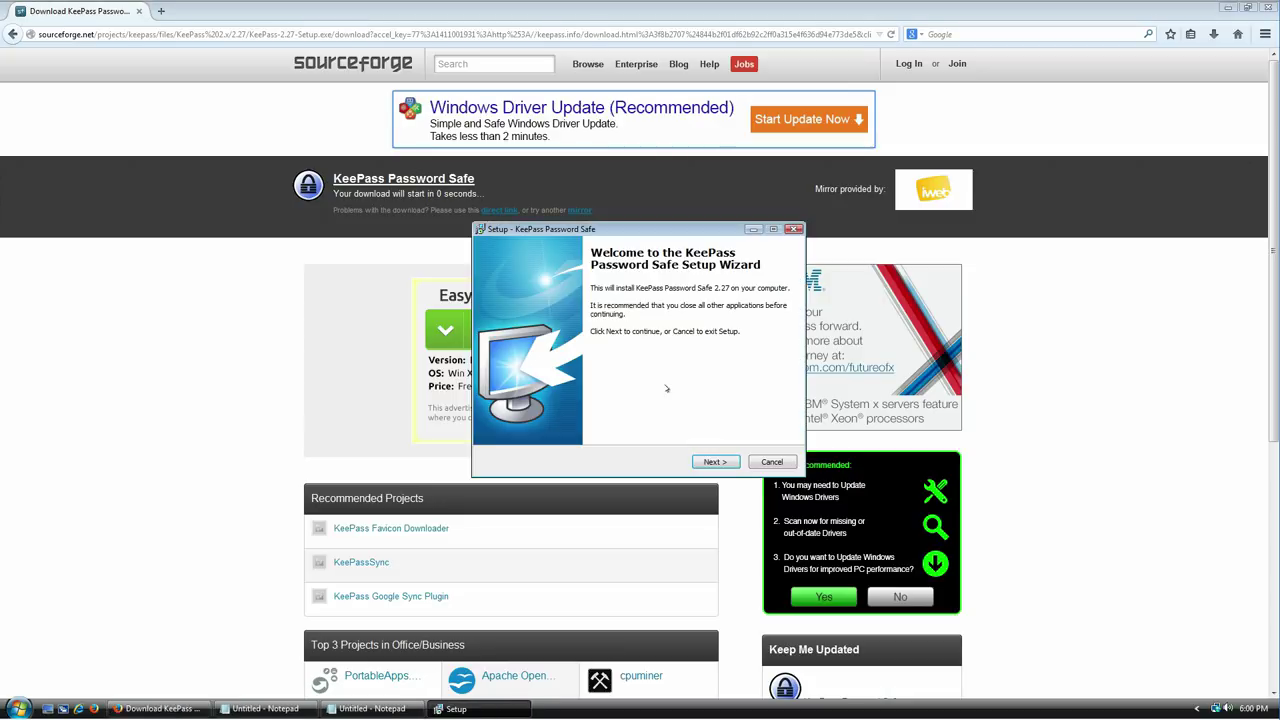
{"action": "left_click", "coordinate": [716, 462]}
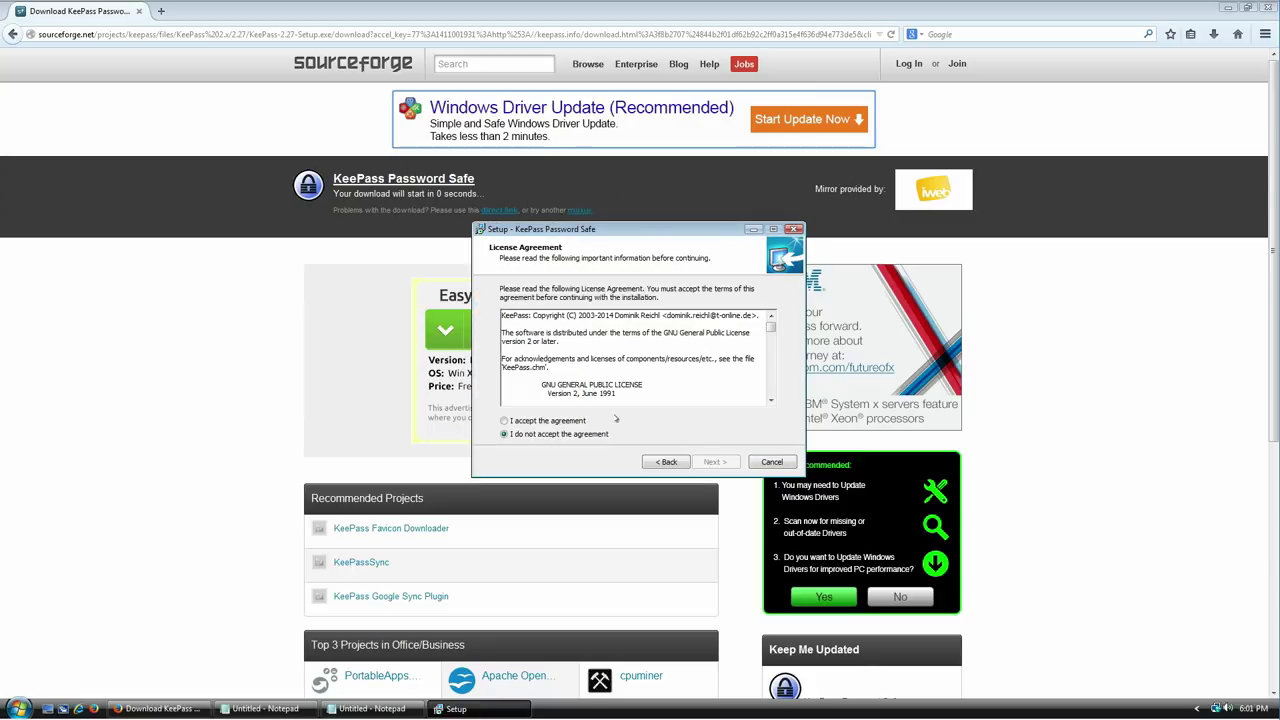
Accept the license and keep the default install folder and components
{"action": "left_click", "coordinate": [568, 421]}
{"action": "left_click", "coordinate": [715, 461]}
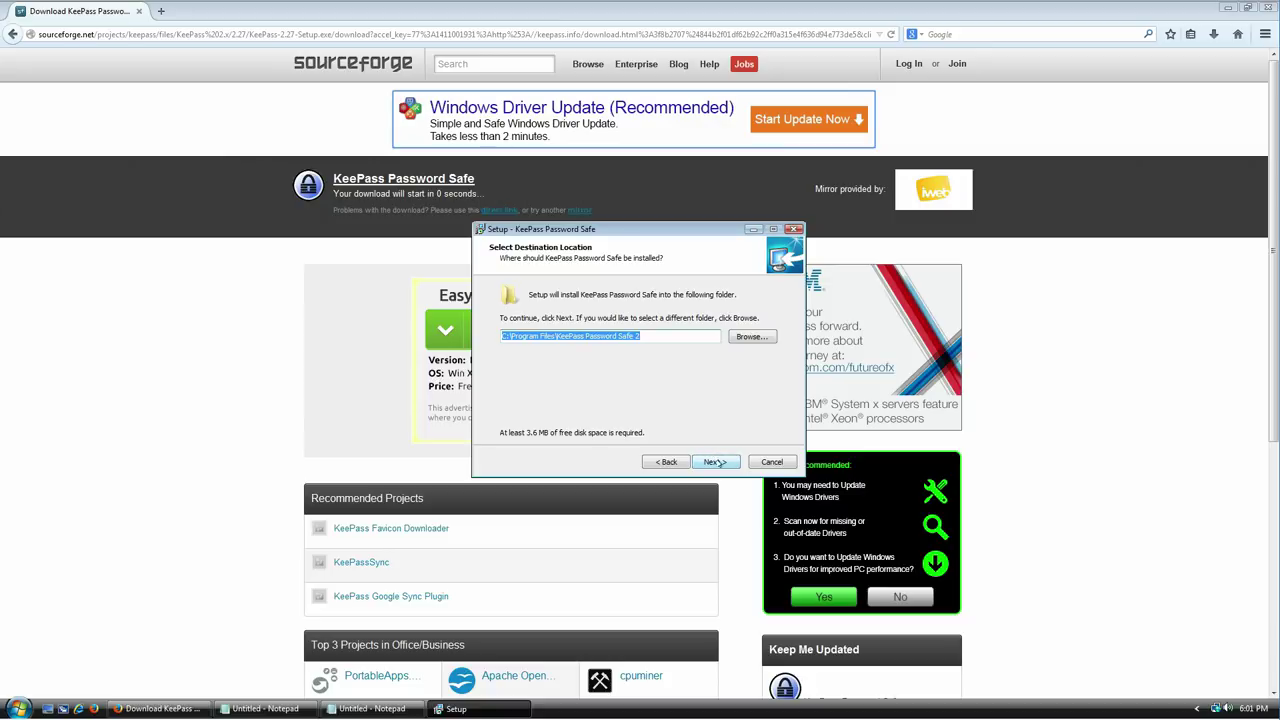
{"action": "left_click", "coordinate": [715, 462]}
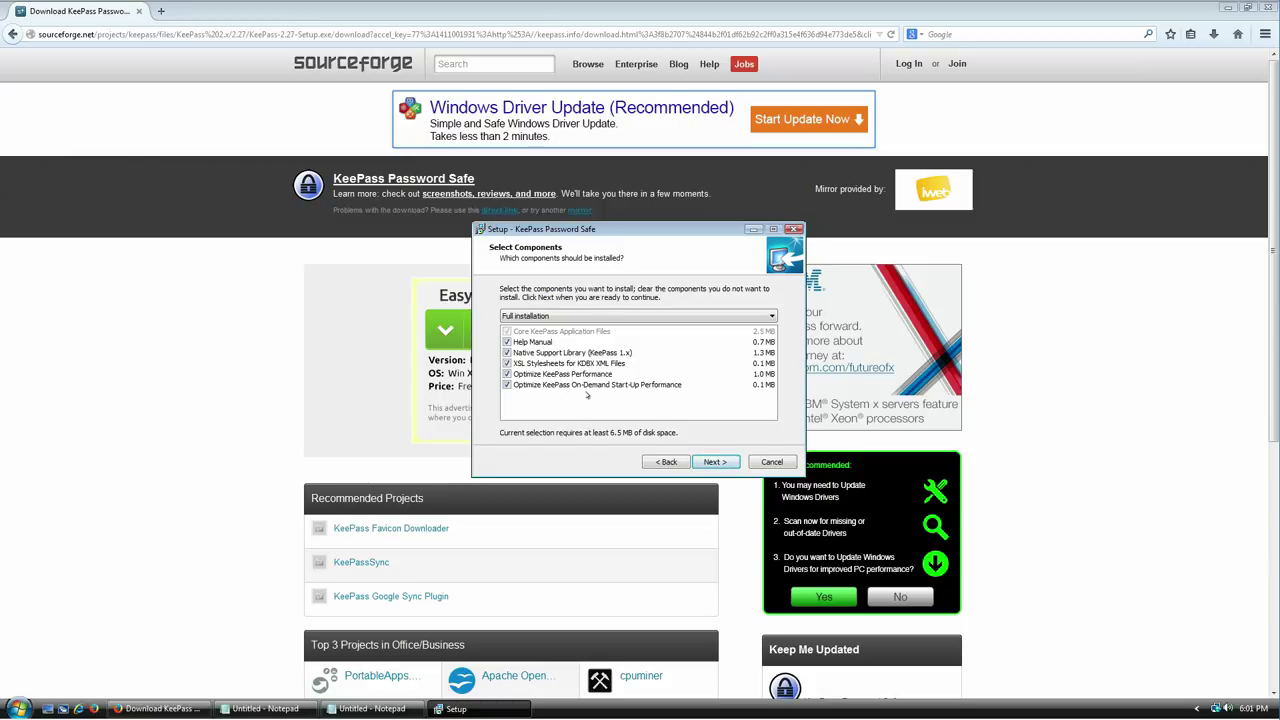
{"action": "left_click", "coordinate": [735, 463]}
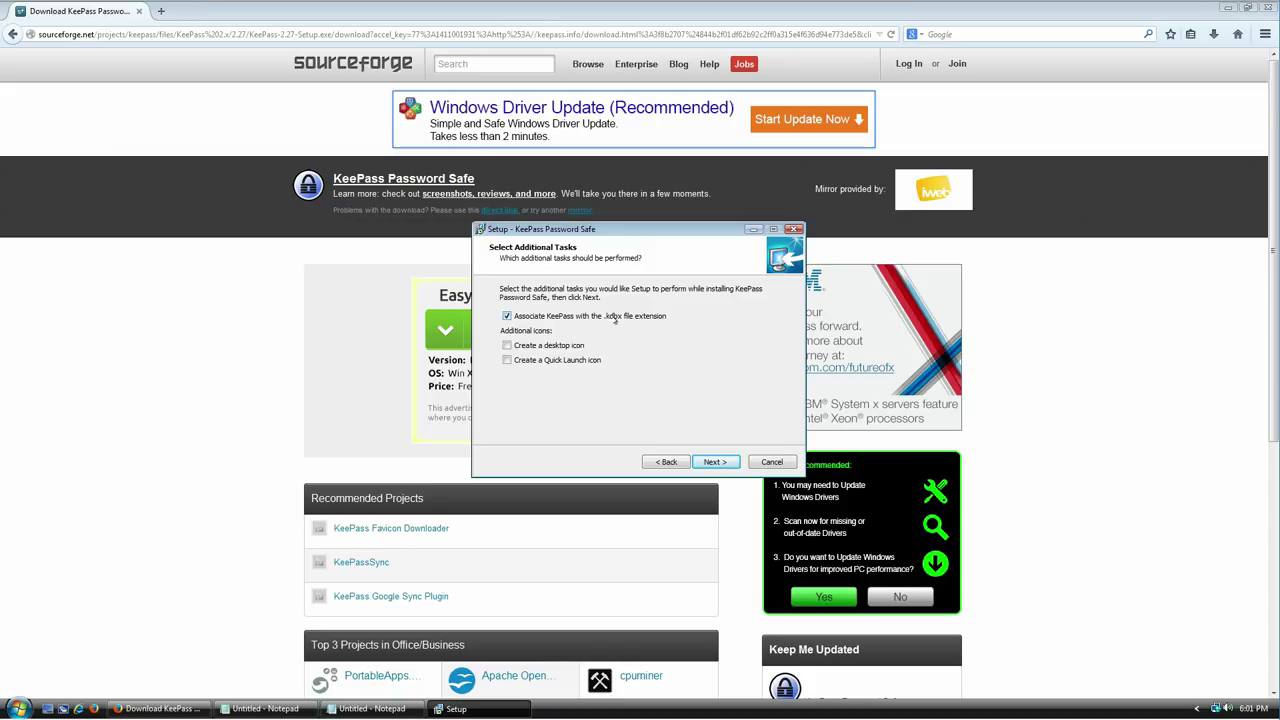
Associate KeePass with the .kdbx extension and close Firefox's download thank-you tab
{"action": "left_click", "coordinate": [615, 319]}
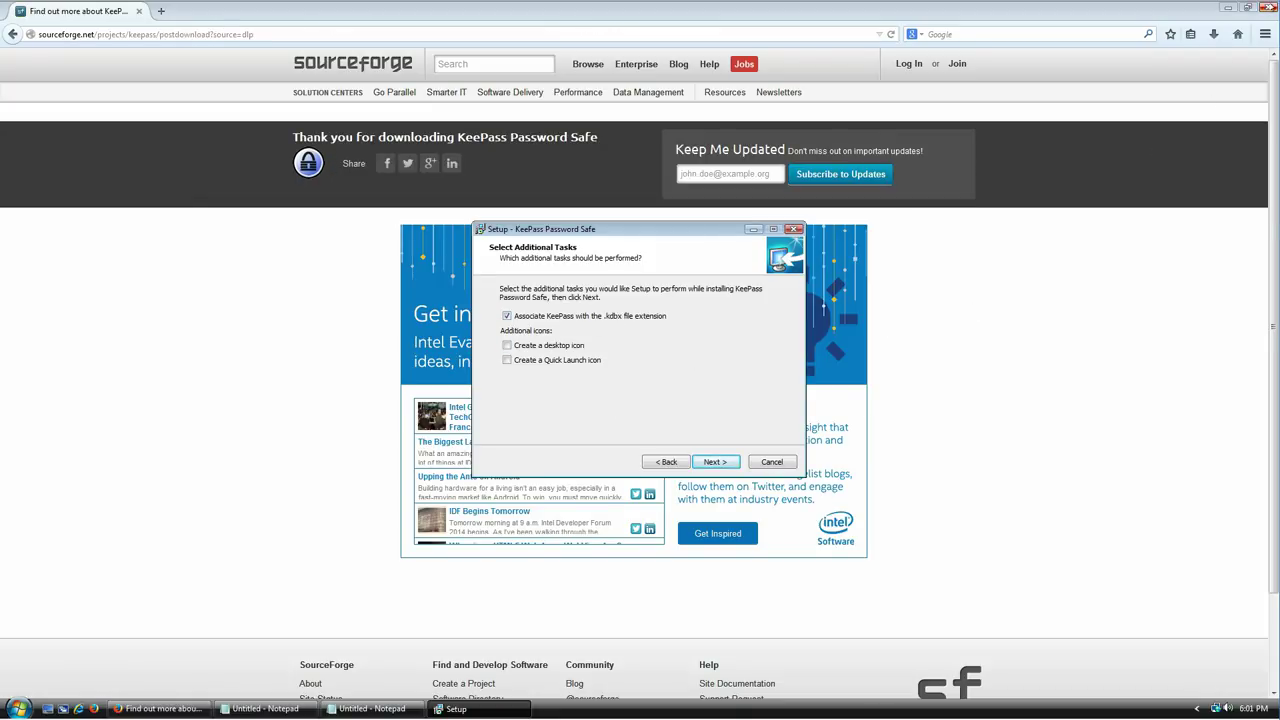
{"action": "left_click", "coordinate": [1268, 9]}
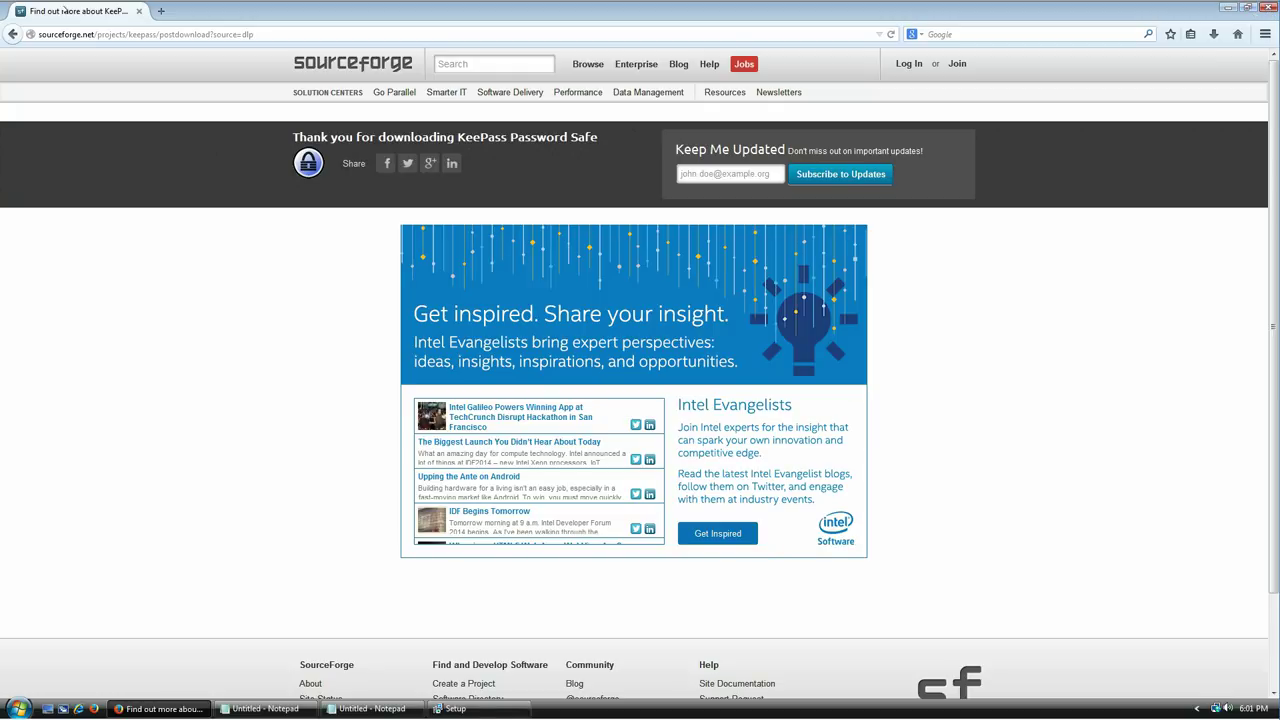
{"action": "left_click", "coordinate": [160, 11]}
{"action": "left_click", "coordinate": [138, 11]}
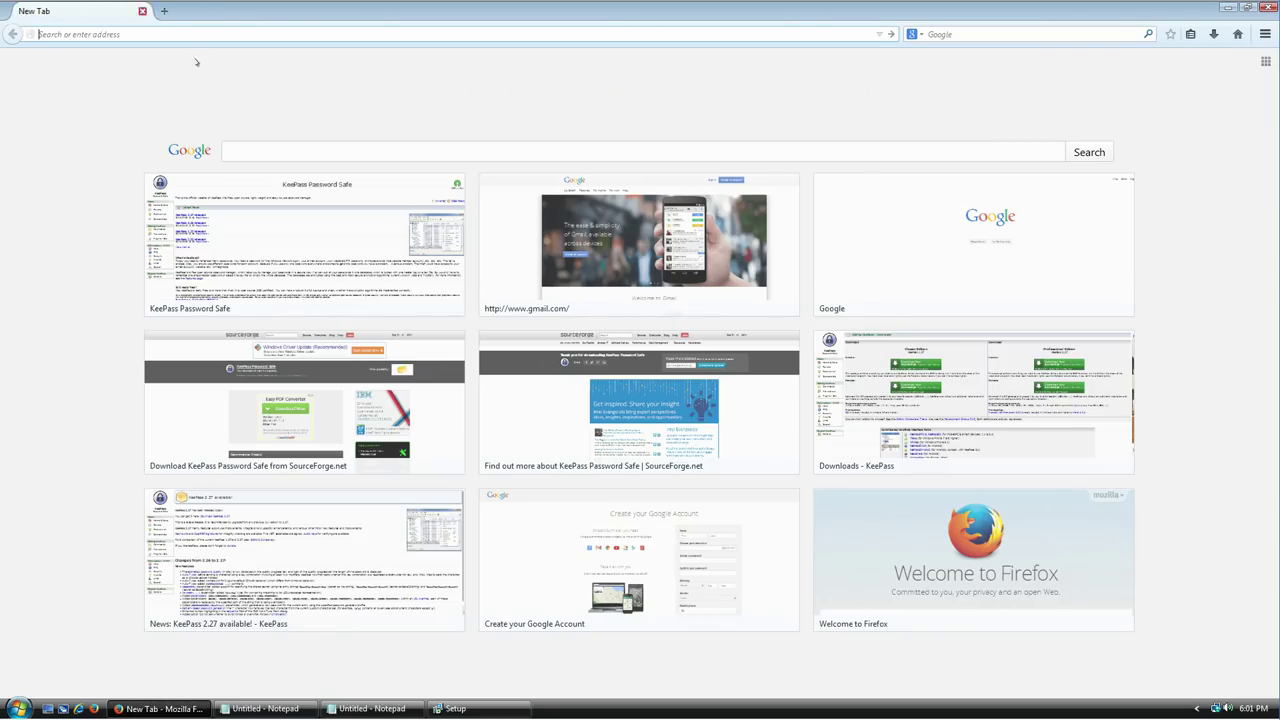
Back in the wizard, pass the additional tasks page, install KeePass, and finish setup
{"action": "left_click", "coordinate": [452, 708]}
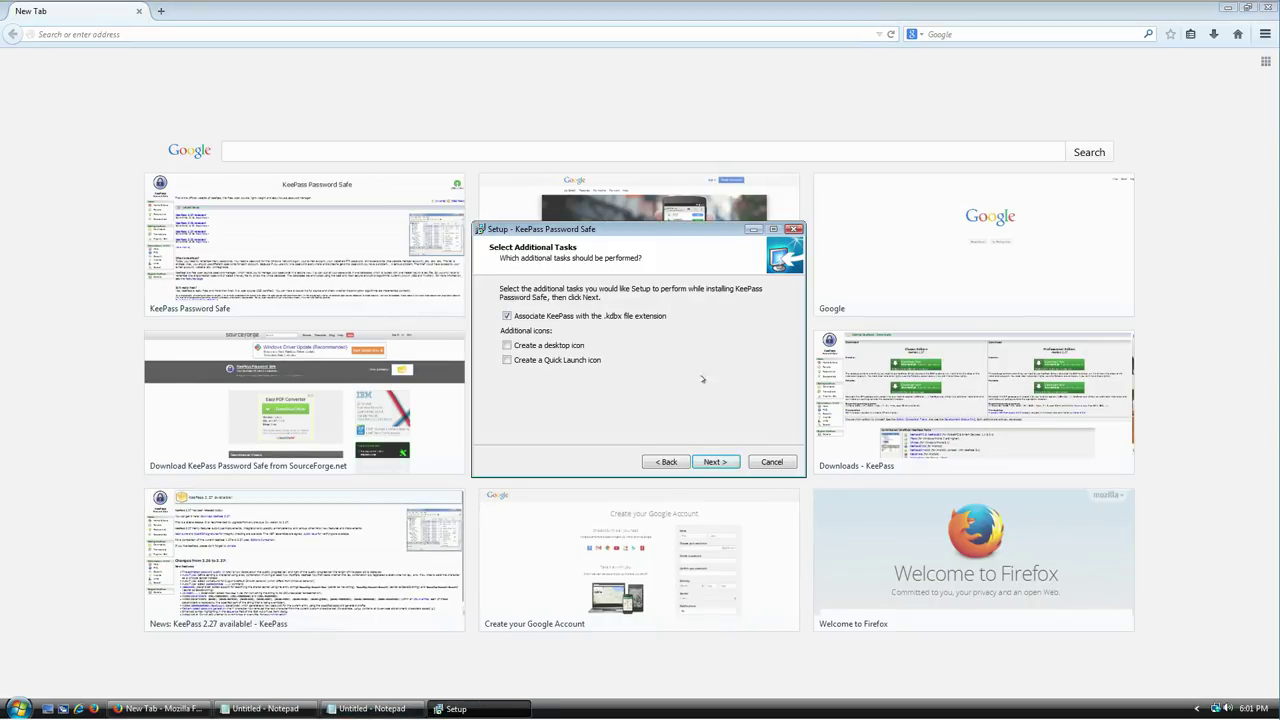
{"action": "left_click", "coordinate": [706, 465]}
{"action": "left_click", "coordinate": [714, 463]}
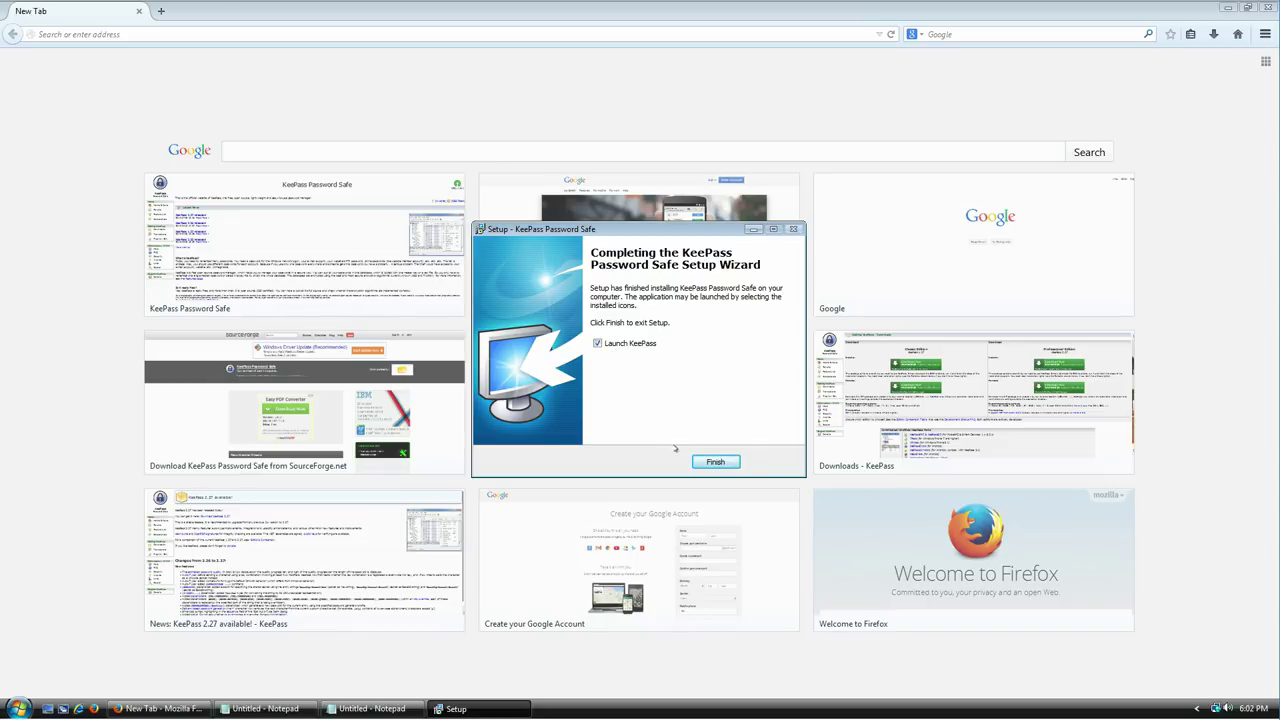
{"action": "left_click", "coordinate": [715, 461]}
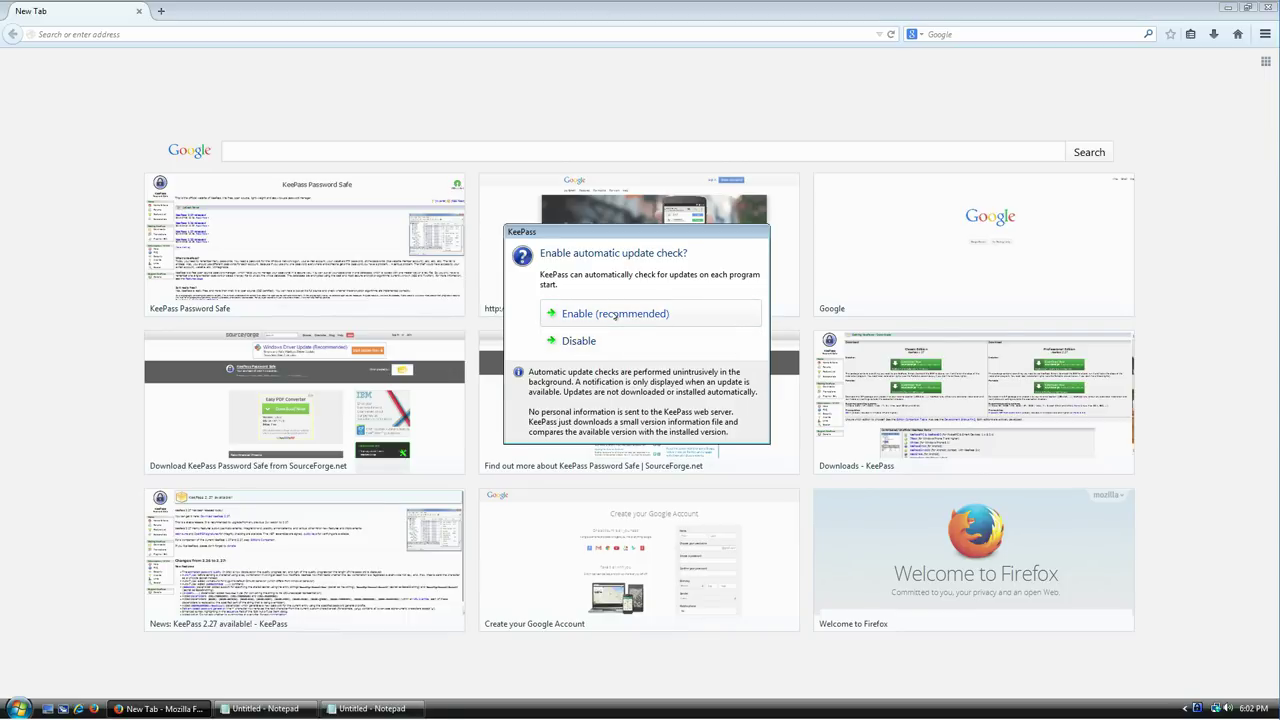
Choose 'Enable (recommended)' for KeePass's automatic update checks
{"action": "left_click", "coordinate": [615, 314]}
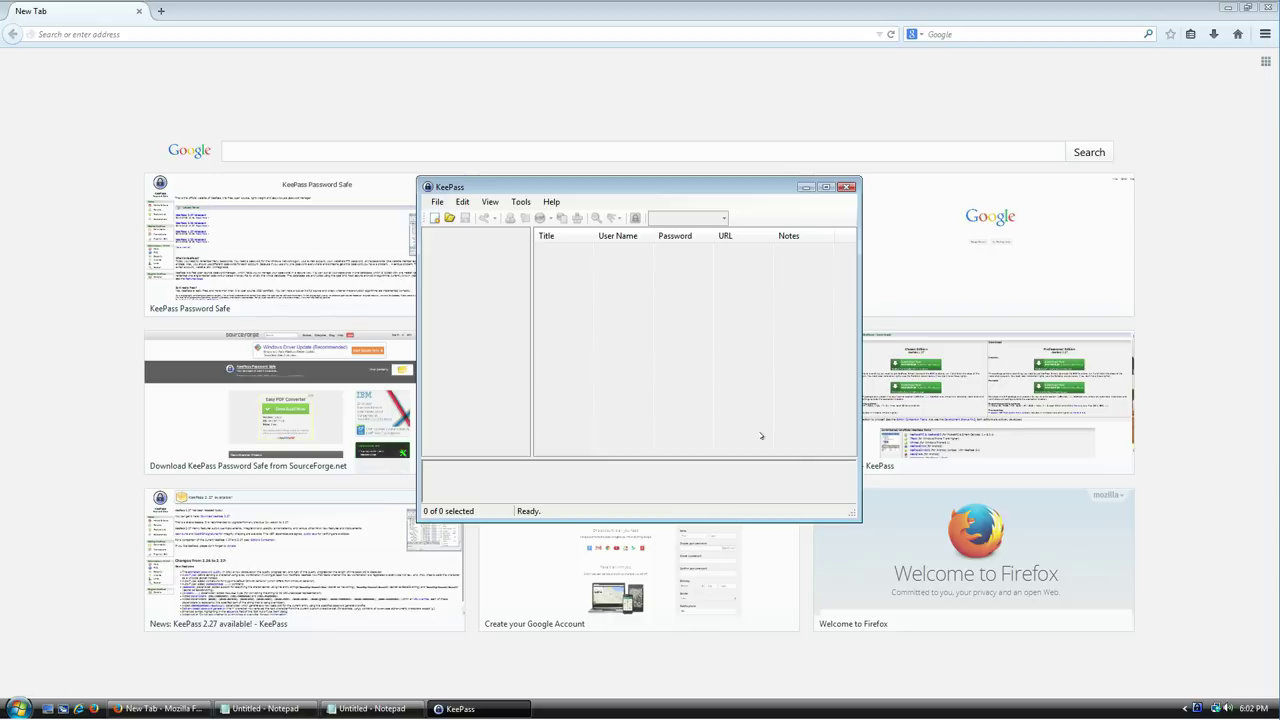
Widen and heighten the empty KeePass main window, then show the File menu
{"action": "left_click_drag", "start_coordinate": [417, 351], "coordinate": [245, 357]}
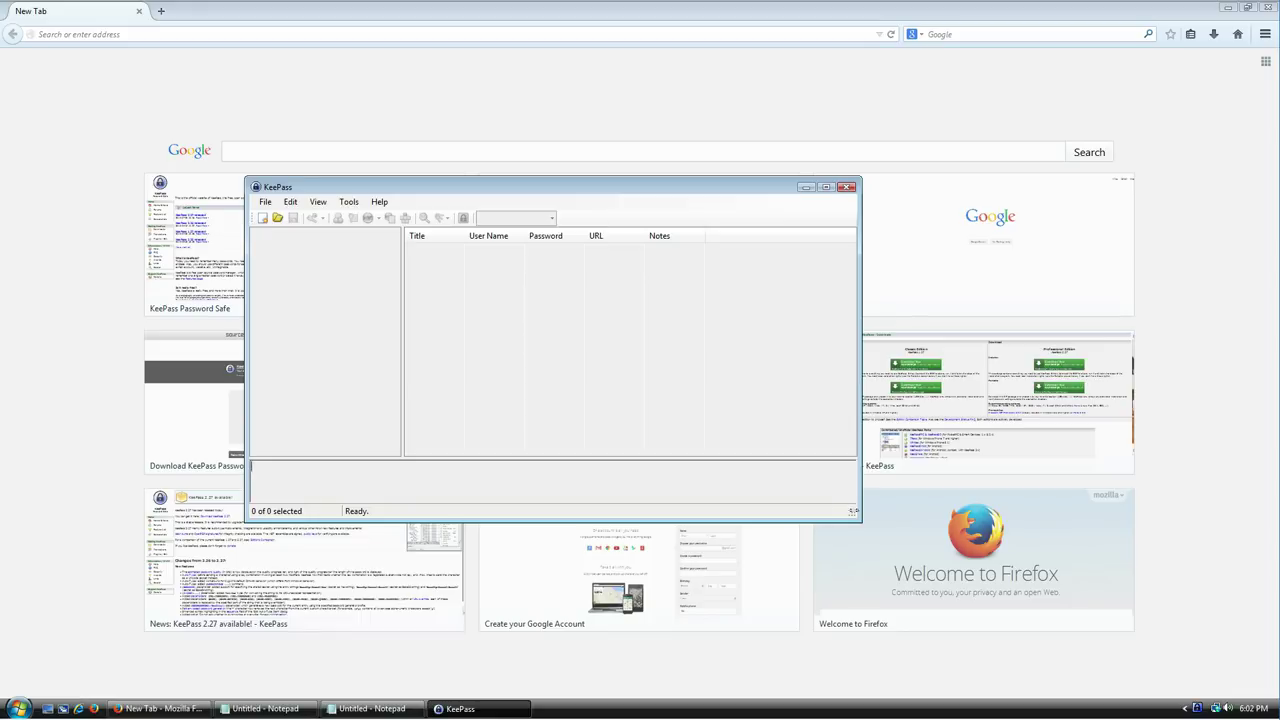
{"action": "left_click_drag", "start_coordinate": [850, 509], "coordinate": [880, 568]}
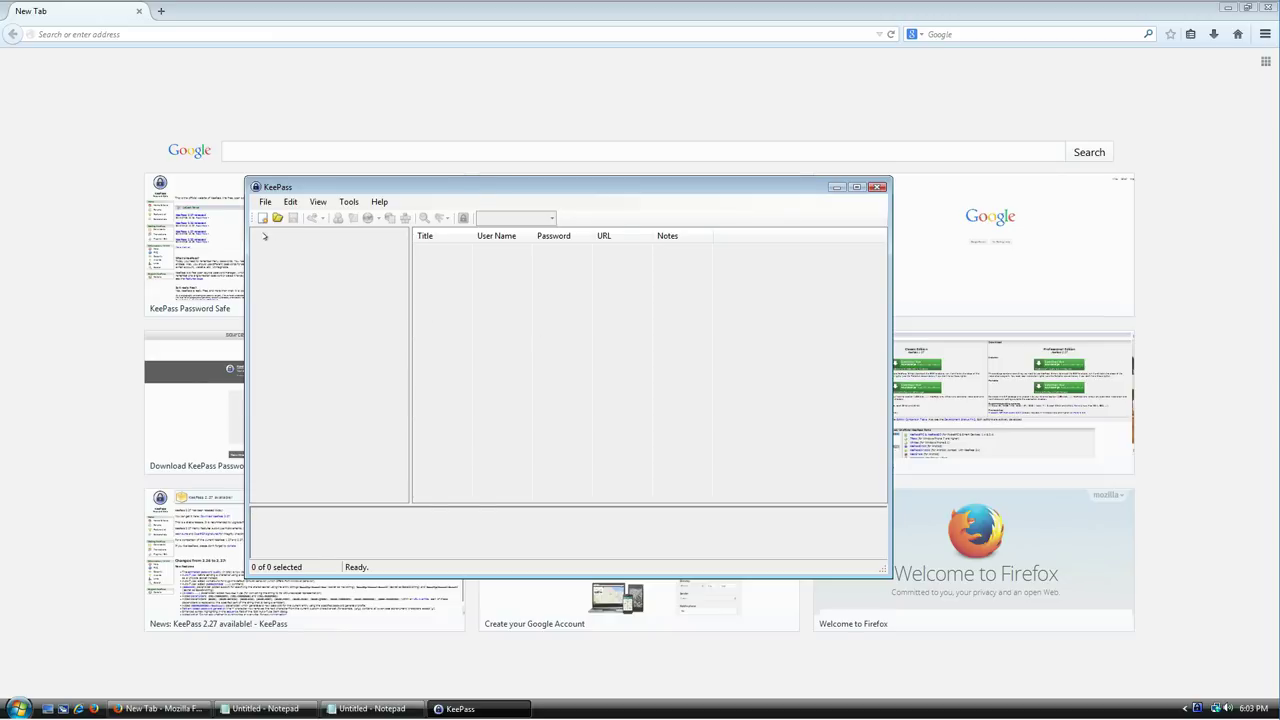
{"action": "left_click", "coordinate": [265, 202]}
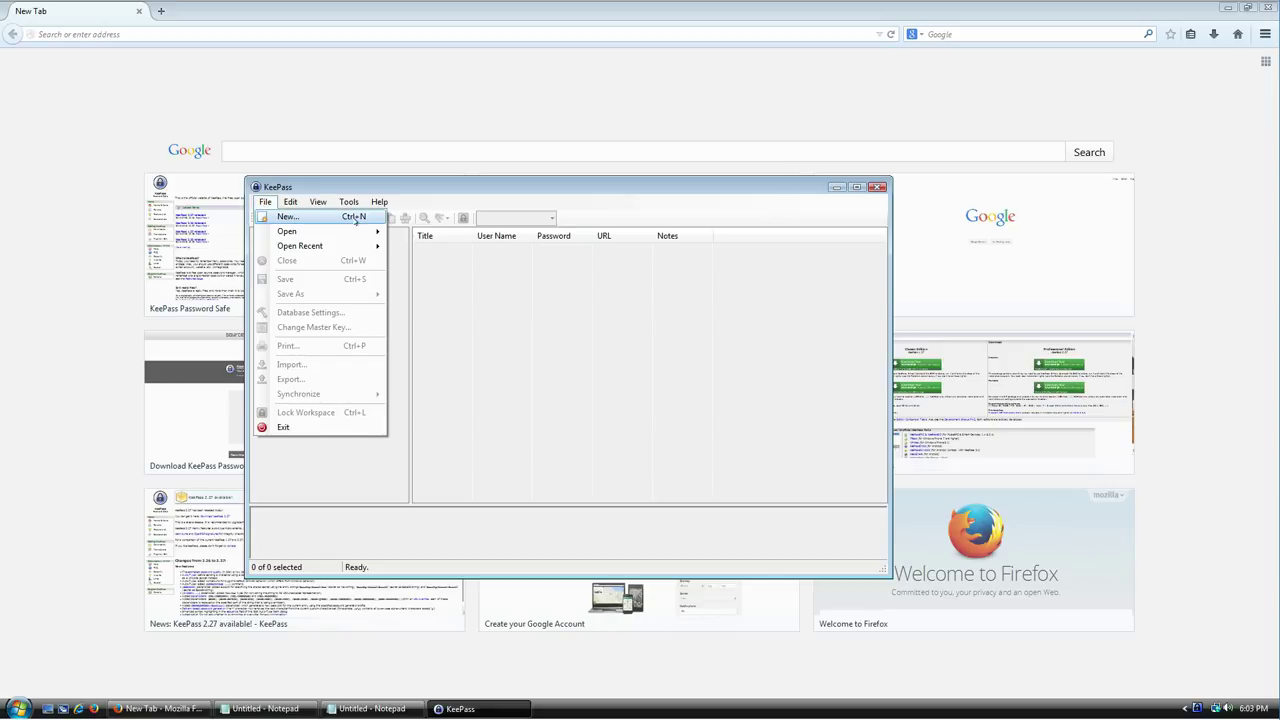
Start a new password database and enlarge and position the Create New Password Database dialog
{"action": "left_click", "coordinate": [512, 276]}
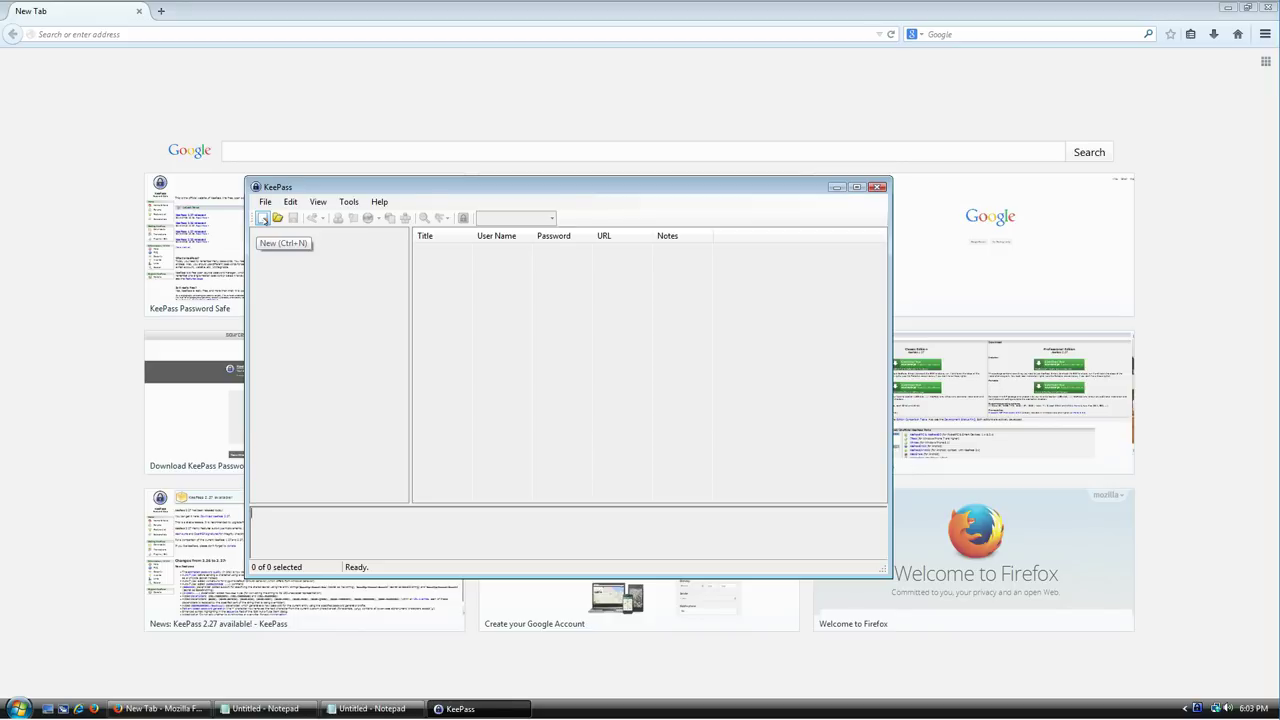
{"action": "left_click", "coordinate": [262, 218]}
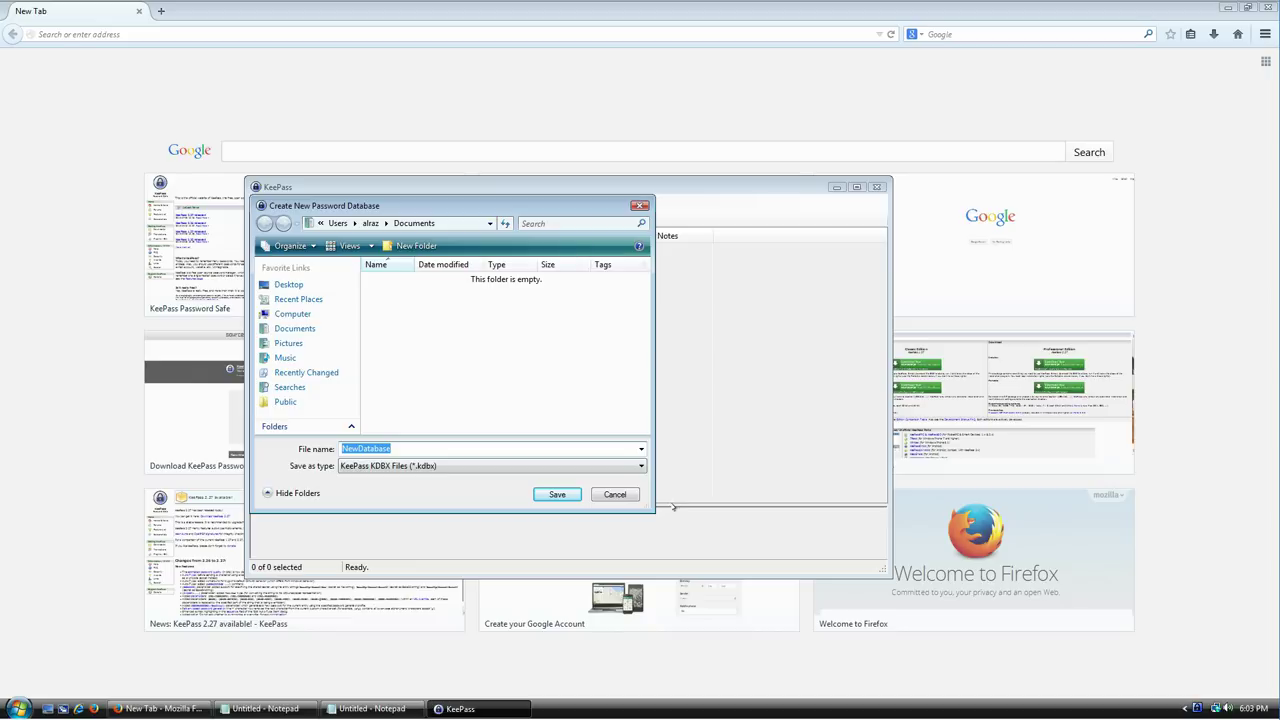
{"action": "left_click_drag", "start_coordinate": [642, 503], "coordinate": [838, 562]}
{"action": "left_click_drag", "start_coordinate": [513, 207], "coordinate": [477, 111]}
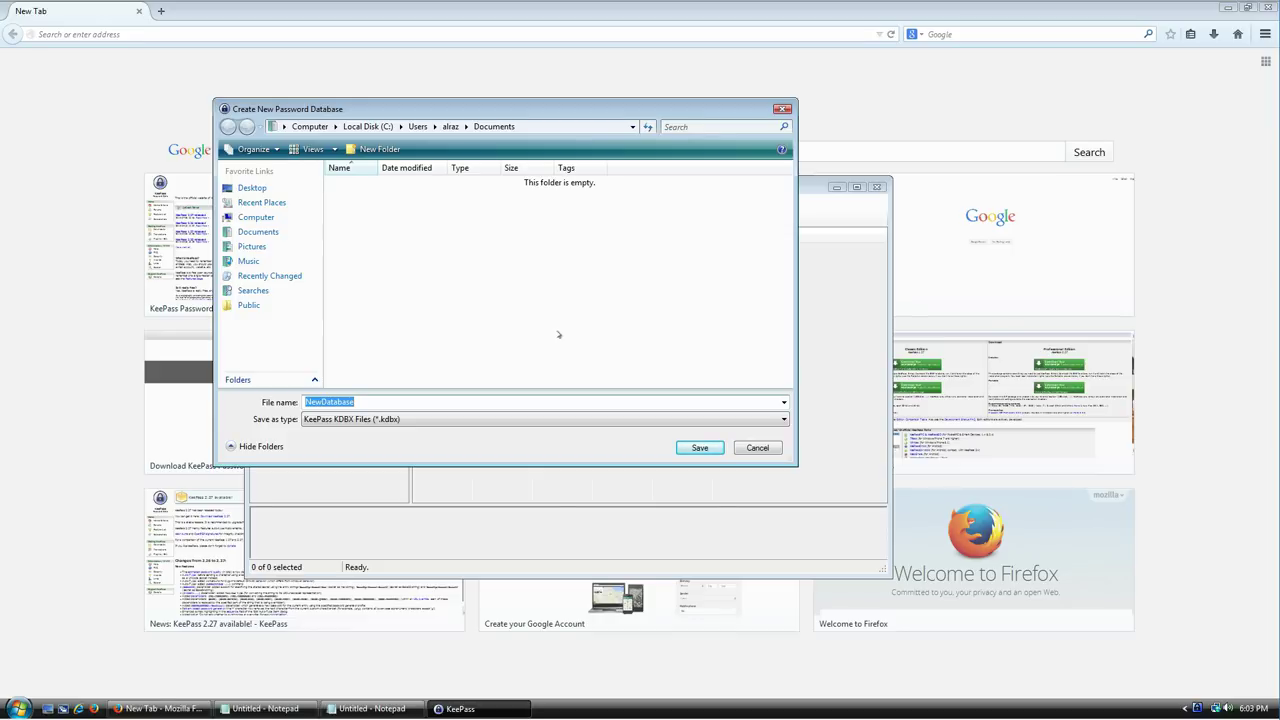
{"action": "left_click_drag", "start_coordinate": [534, 116], "coordinate": [620, 279]}
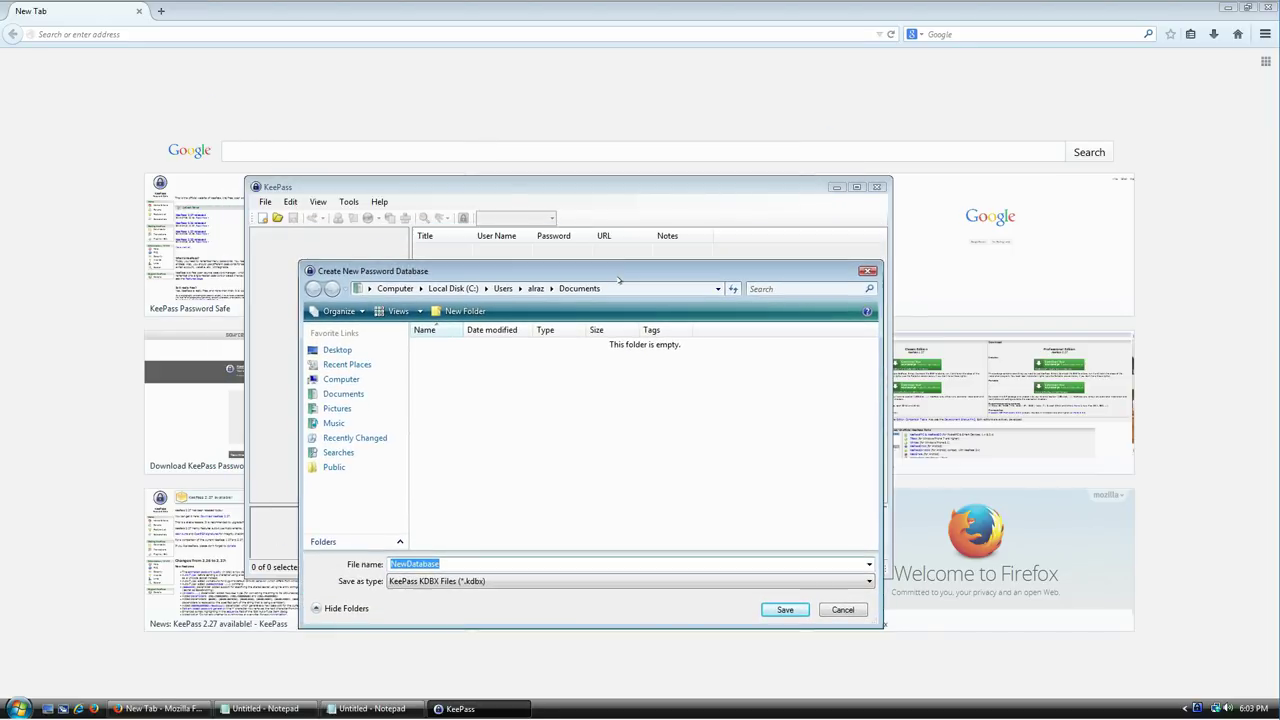
{"action": "left_click_drag", "start_coordinate": [620, 205], "coordinate": [600, 148]}
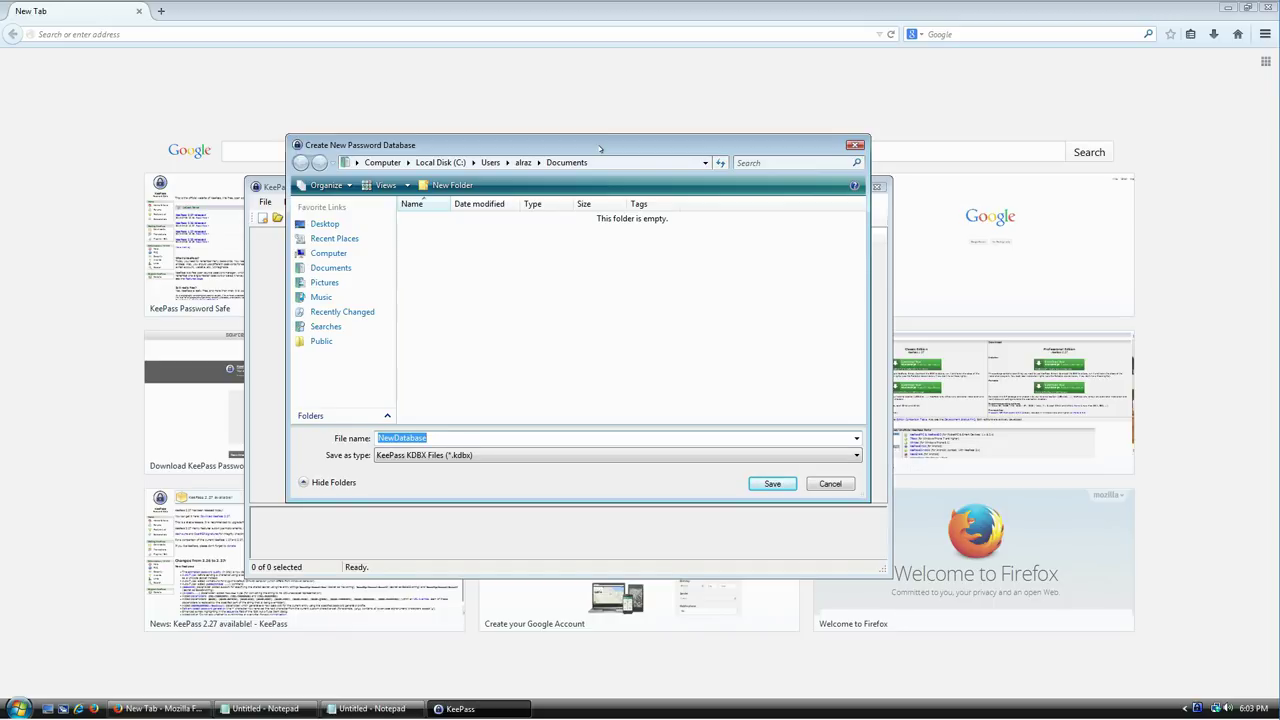
{"action": "left_click_drag", "start_coordinate": [600, 148], "coordinate": [609, 141]}
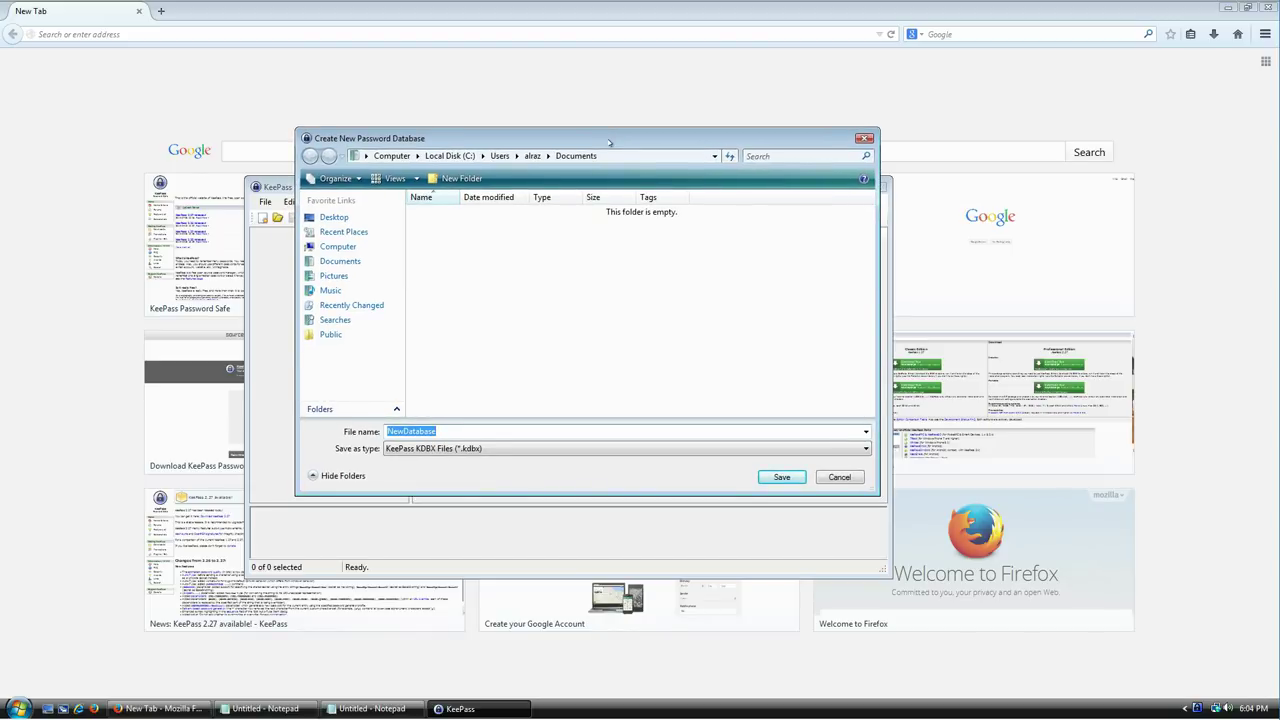
{"action": "mouse_move", "coordinate": [609, 141]}
{"action": "left_mouse_down"}
{"action": "mouse_move", "coordinate": [640, 286]}
{"action": "mouse_move", "coordinate": [640, 122]}
{"action": "mouse_move", "coordinate": [630, 131]}
{"action": "left_mouse_up"}
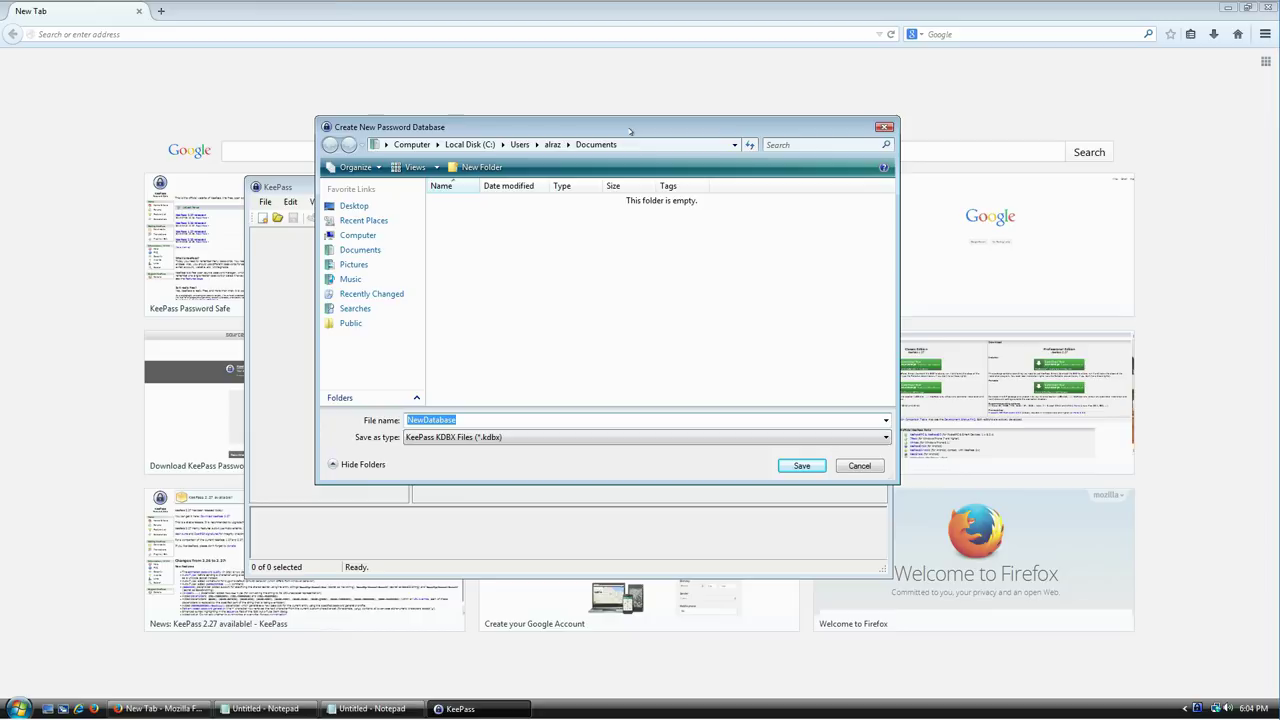
Name the new database file SecretLogins in the Documents folder
{"action": "type", "text": "Secret"}
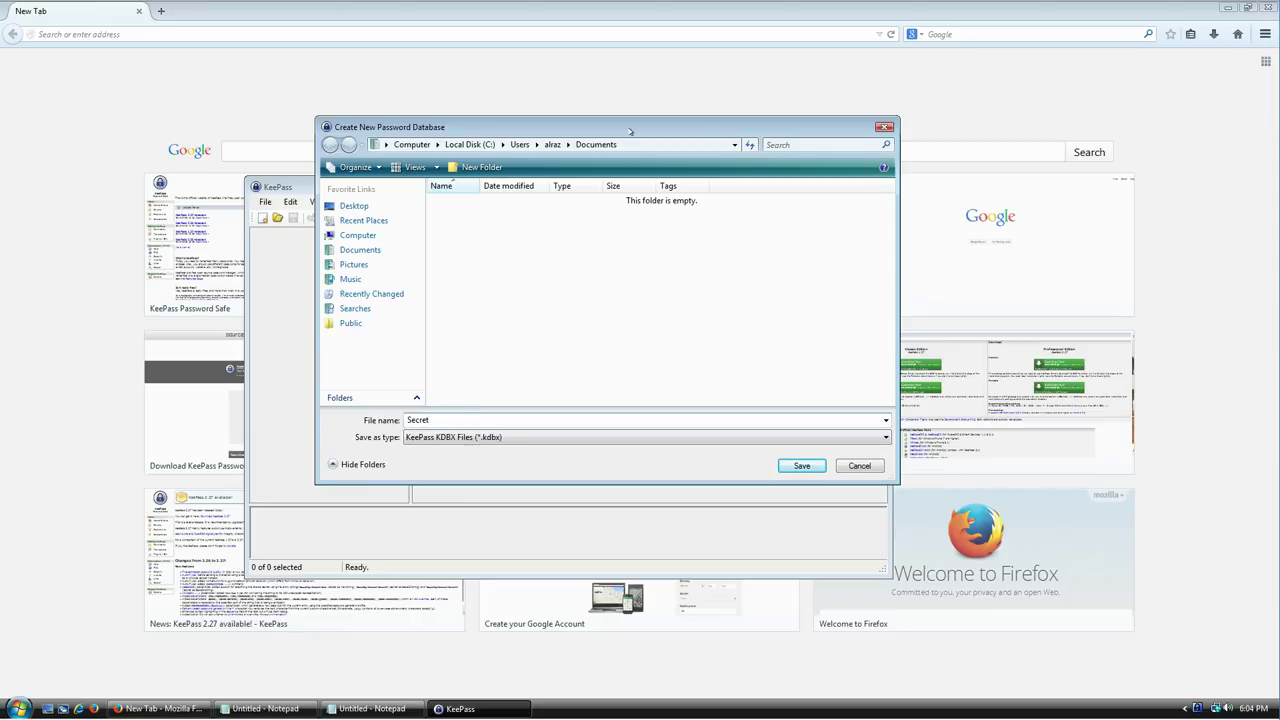
{"action": "type", "text": "Information"}
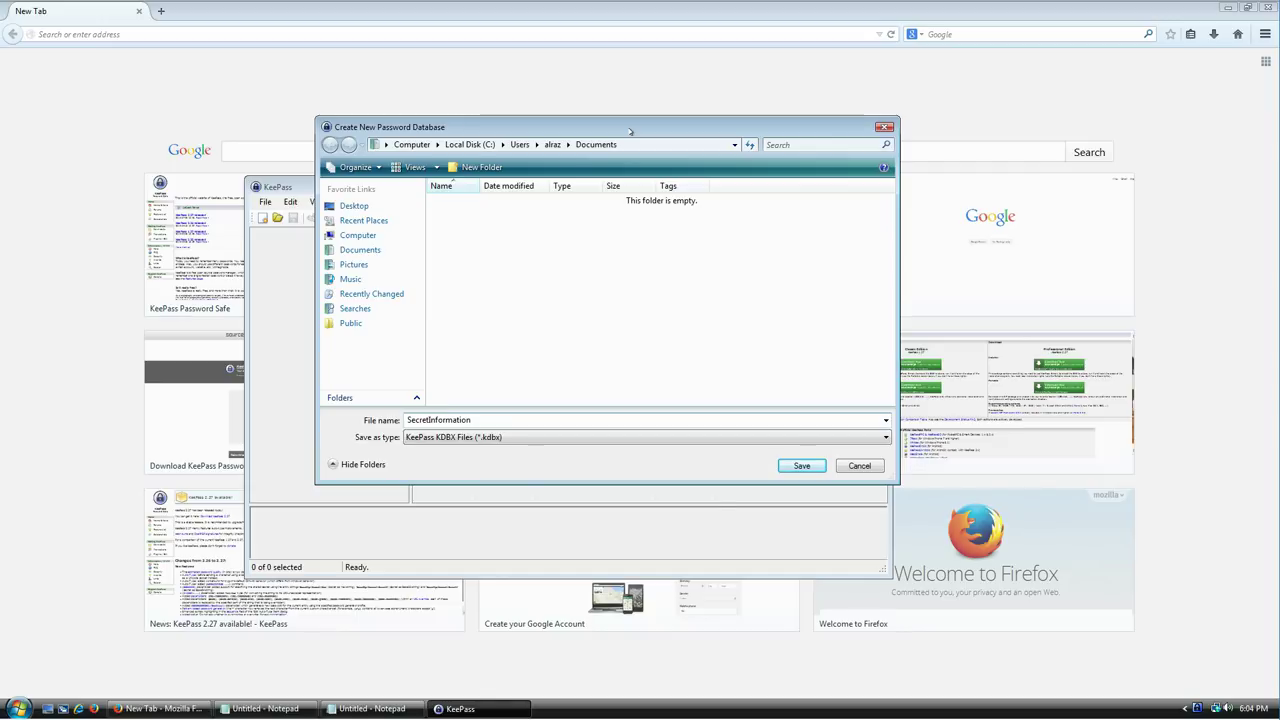
{"action": "key", "text": "ctrl+a"}
{"action": "type", "text": "SecretLogins"}
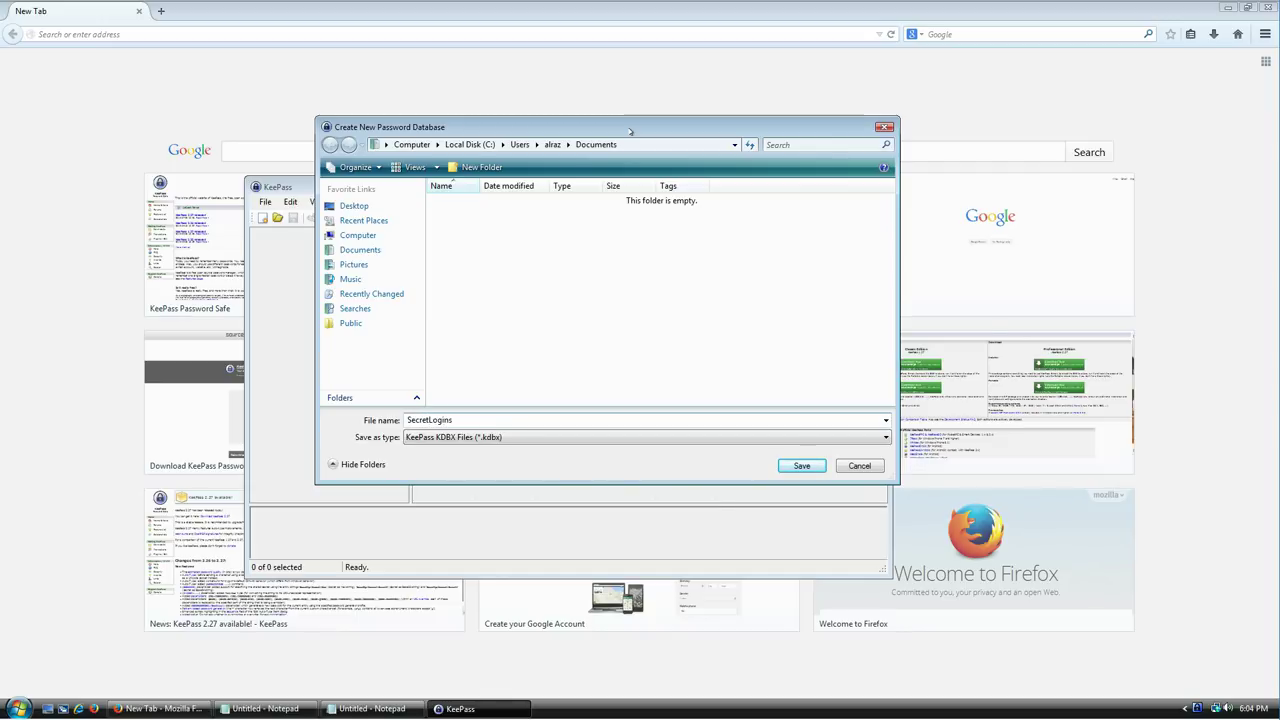
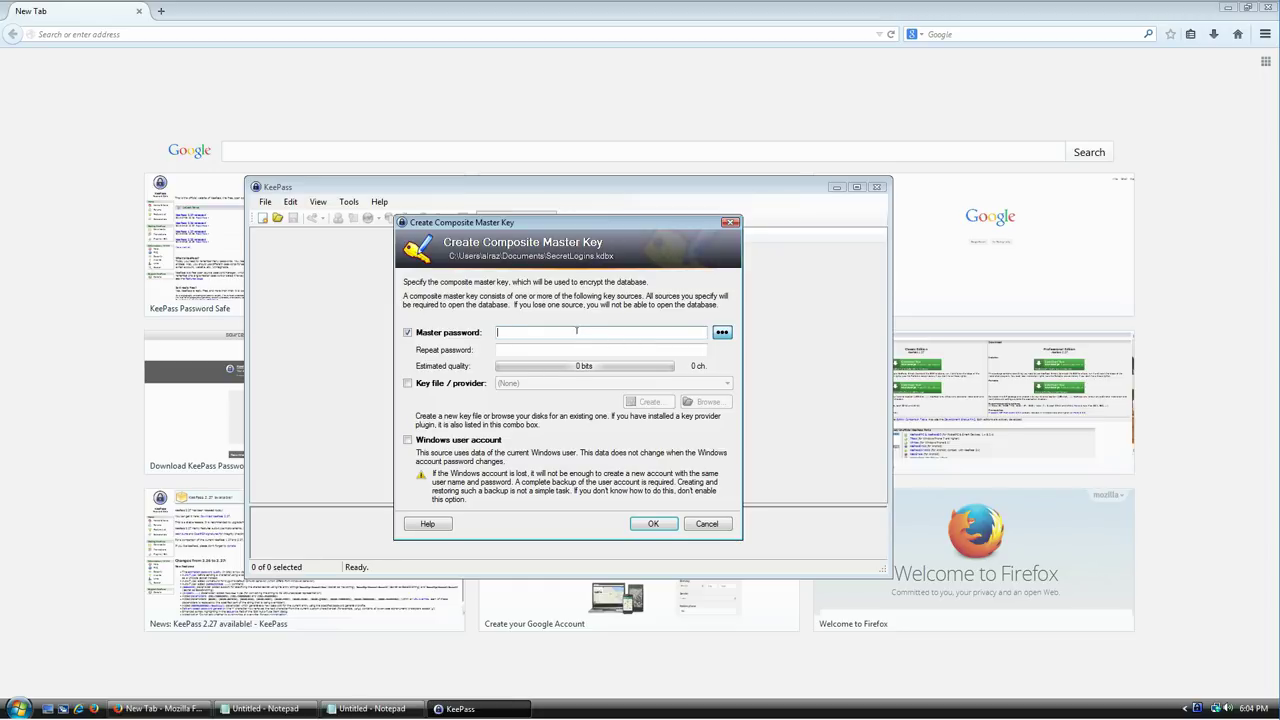
Unmask the master password field, try a sample password, then clear it again
{"action": "left_click", "coordinate": [722, 333]}
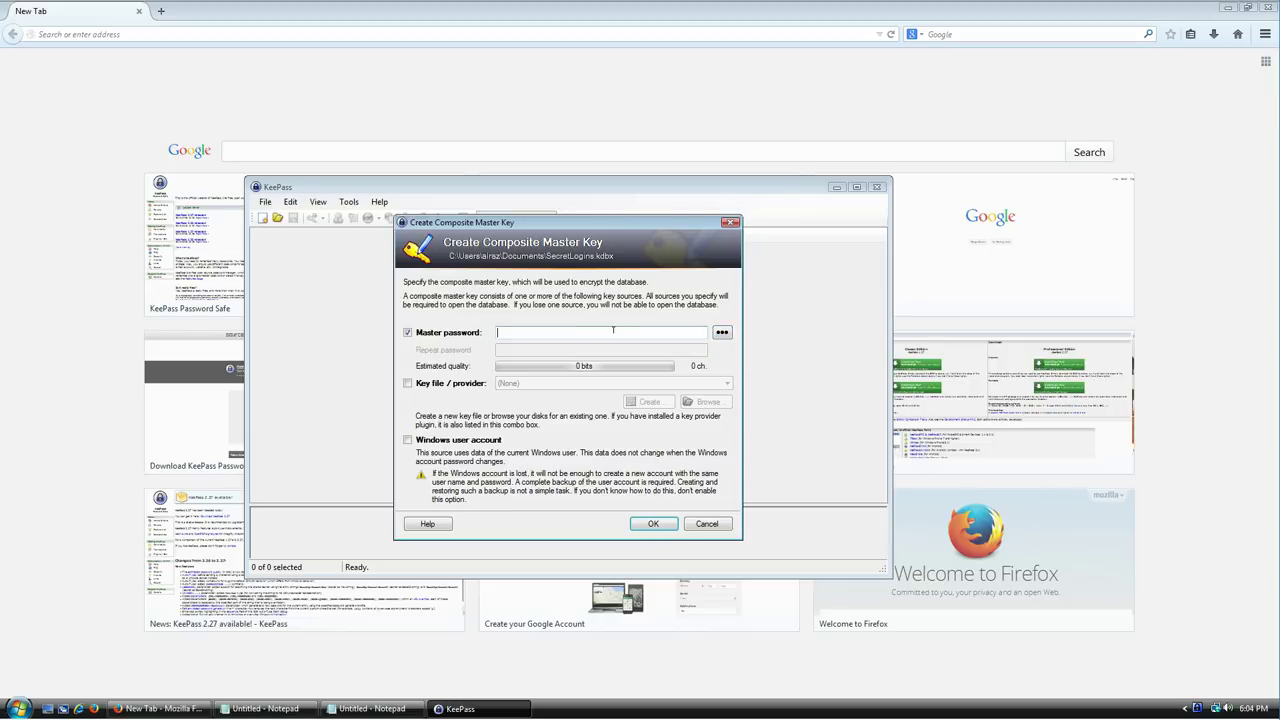
{"action": "type", "text": "wer werwer werwe "}
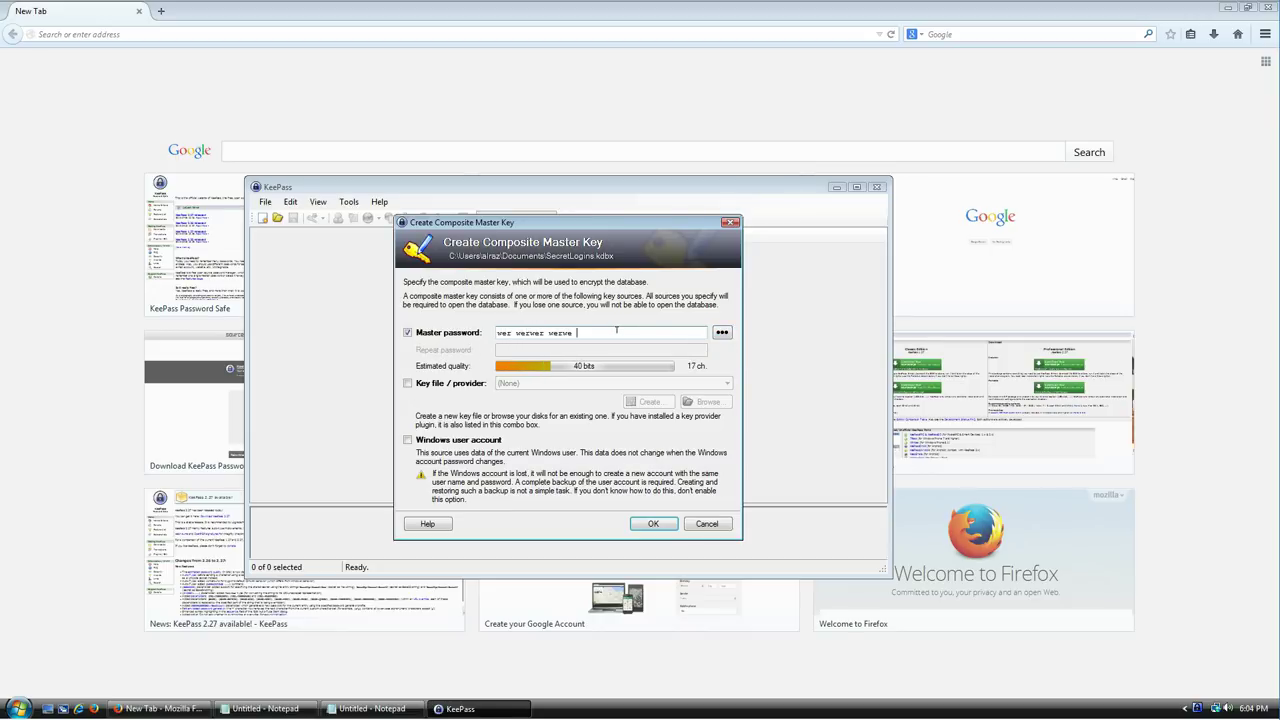
{"action": "type", "text": "zwer 845345hjlkjh"}
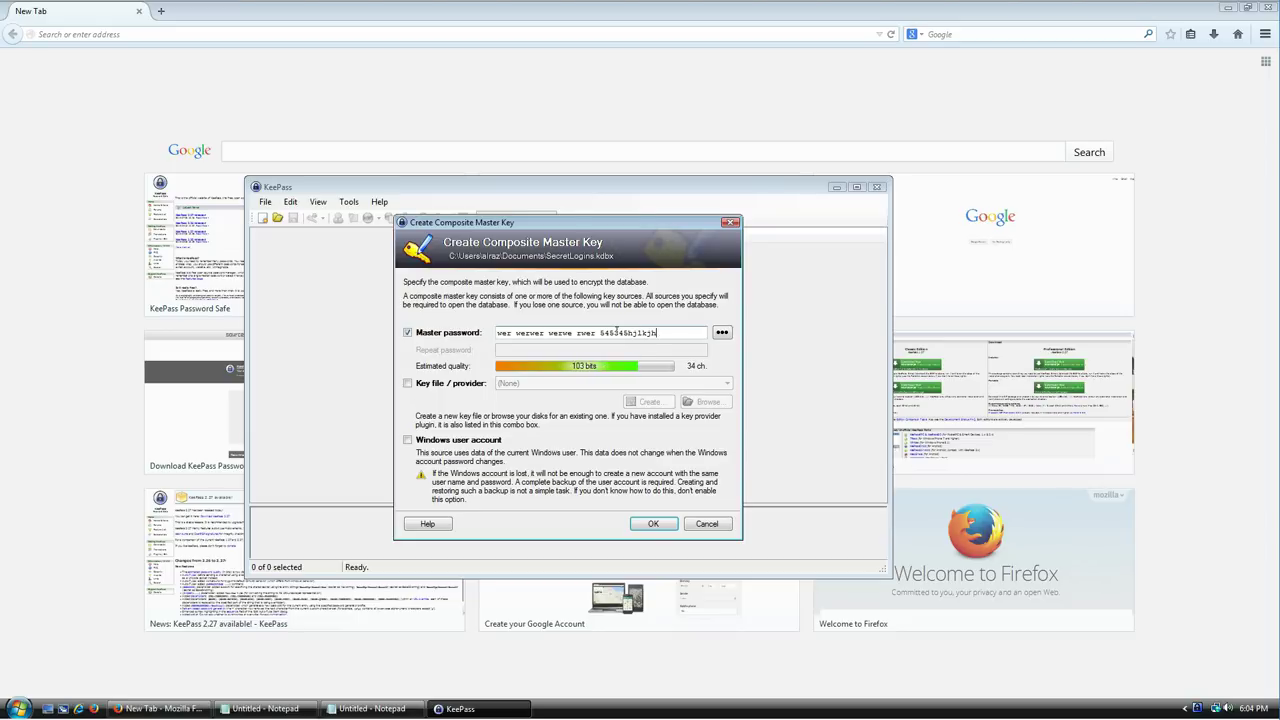
{"action": "key", "text": "ctrl+a"}
{"action": "key", "text": "BackSpace"}
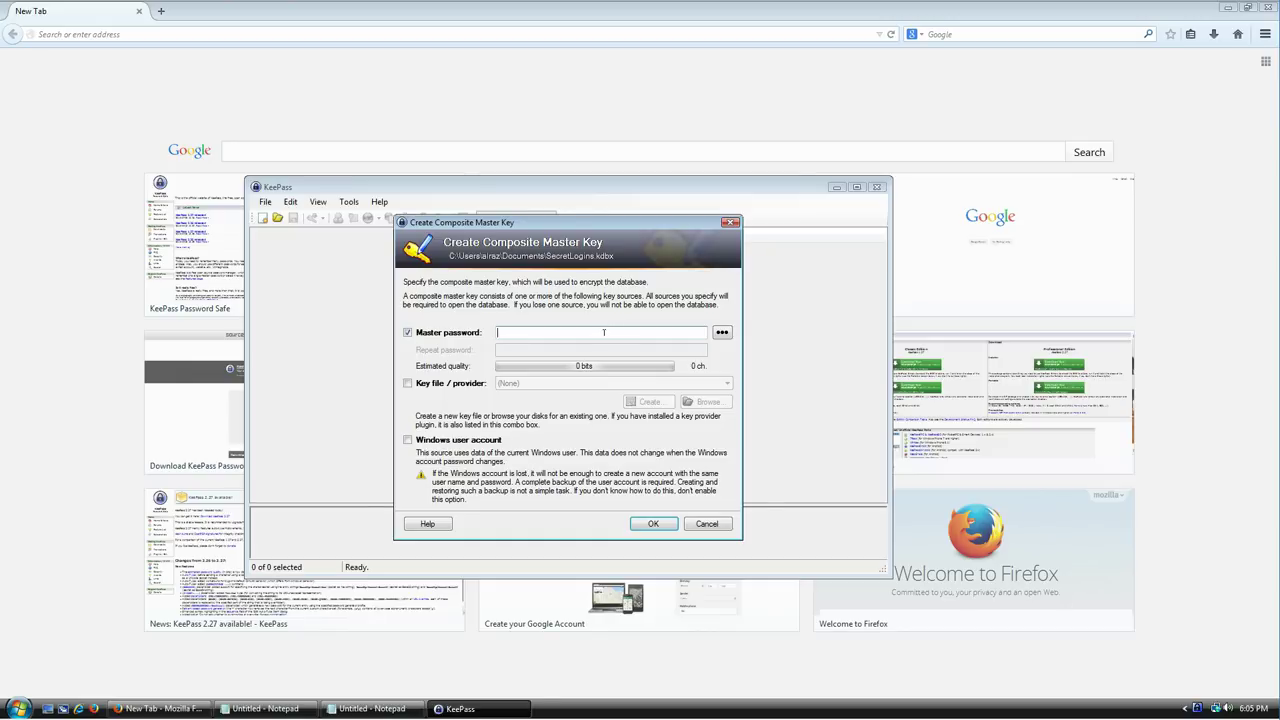
{"action": "left_click", "coordinate": [289, 709]}
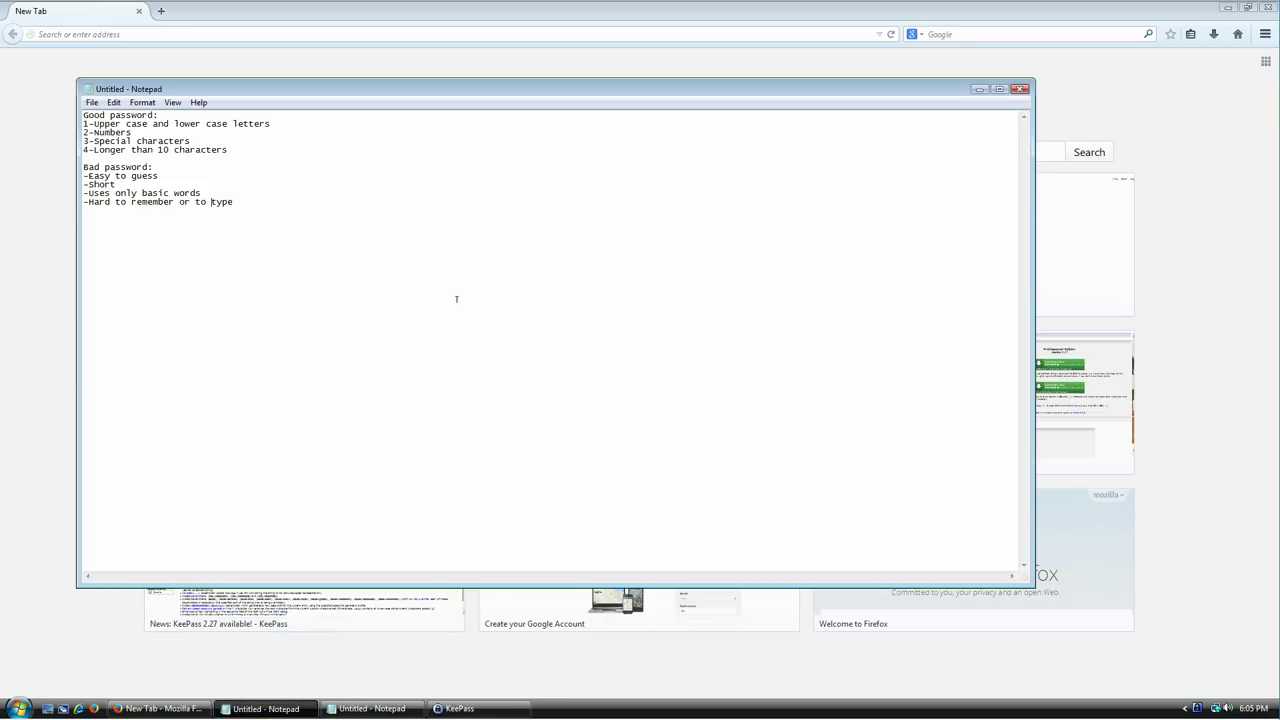
Shrink the Notepad notes window and highlight the upper and lower case rule
{"action": "left_click_drag", "start_coordinate": [77, 79], "coordinate": [144, 168]}
{"action": "left_click", "coordinate": [333, 232]}
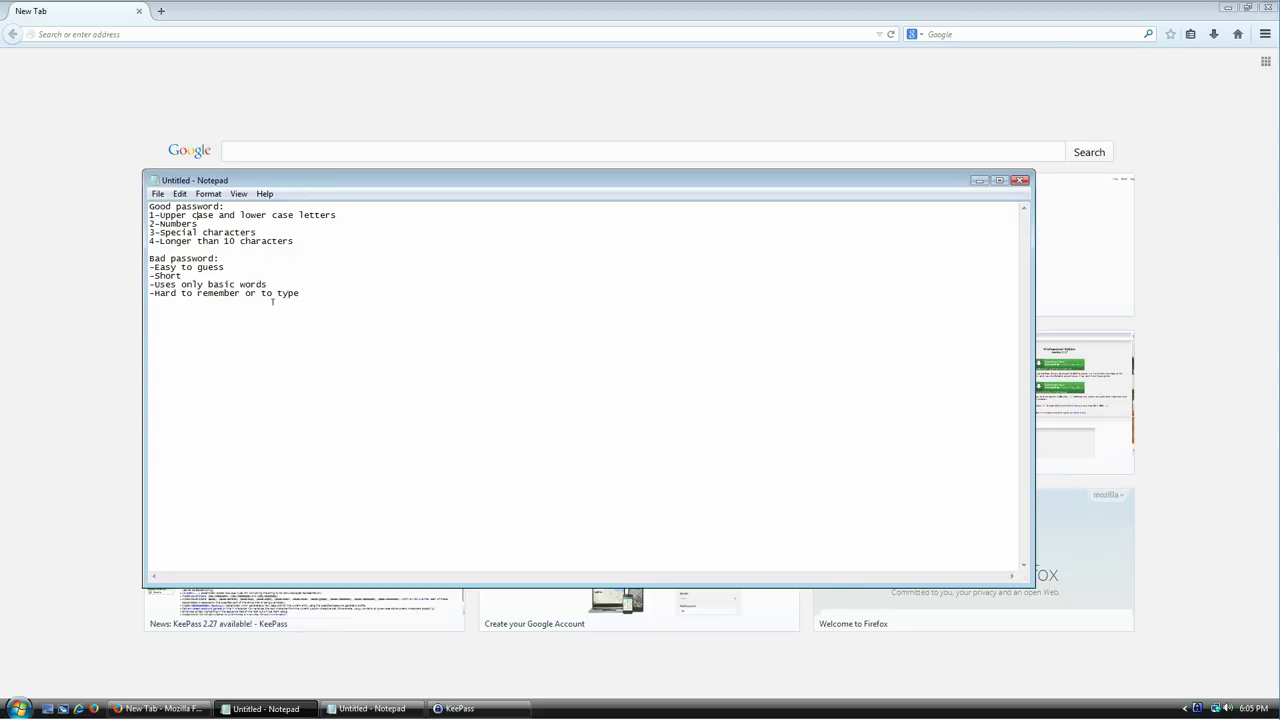
{"action": "key", "text": "shift+End"}
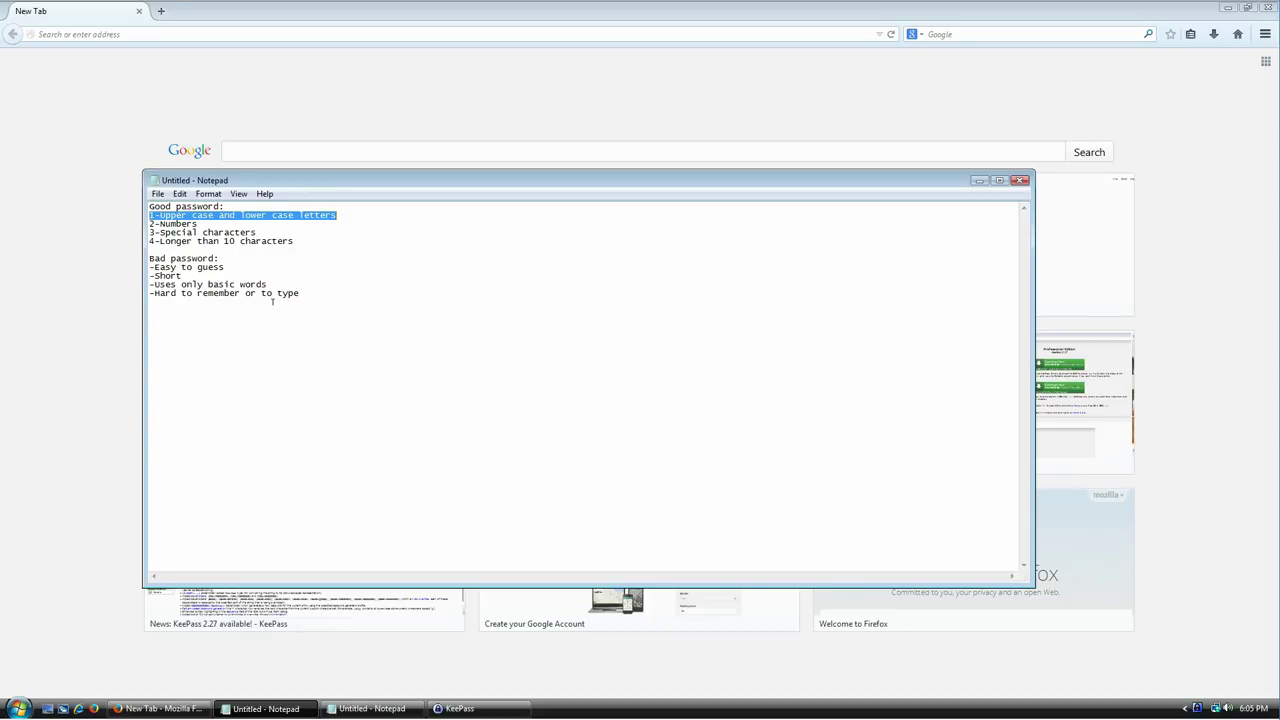
{"action": "key", "text": "alt+Tab"}
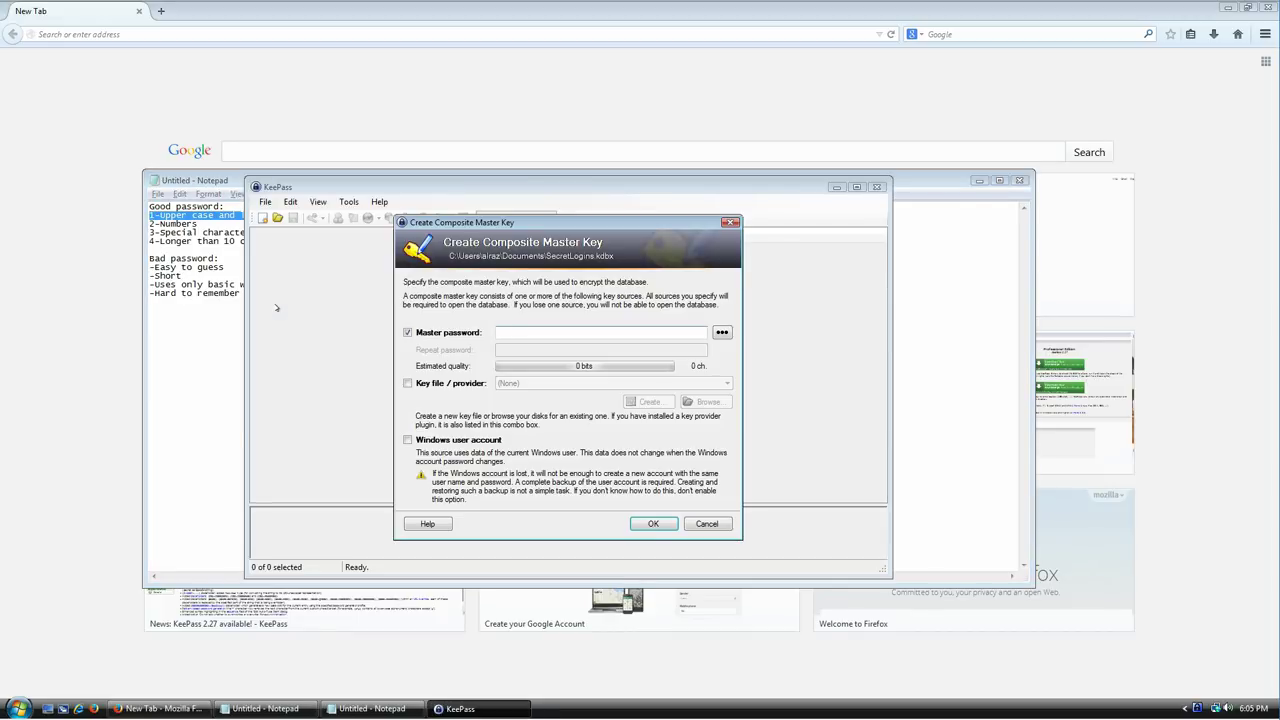
Try a sample master password starting with 'hello' plus random characters, then clear it
{"action": "type", "text": "Hello"}
{"action": "key", "text": "shift+Right"}
{"action": "key", "text": "End"}
{"action": "key", "text": "shift+Home"}
{"action": "type", "text": "hello"}
{"action": "type", "text": "sdfsd sdf334 234wsdfsdf sdfsdf"}
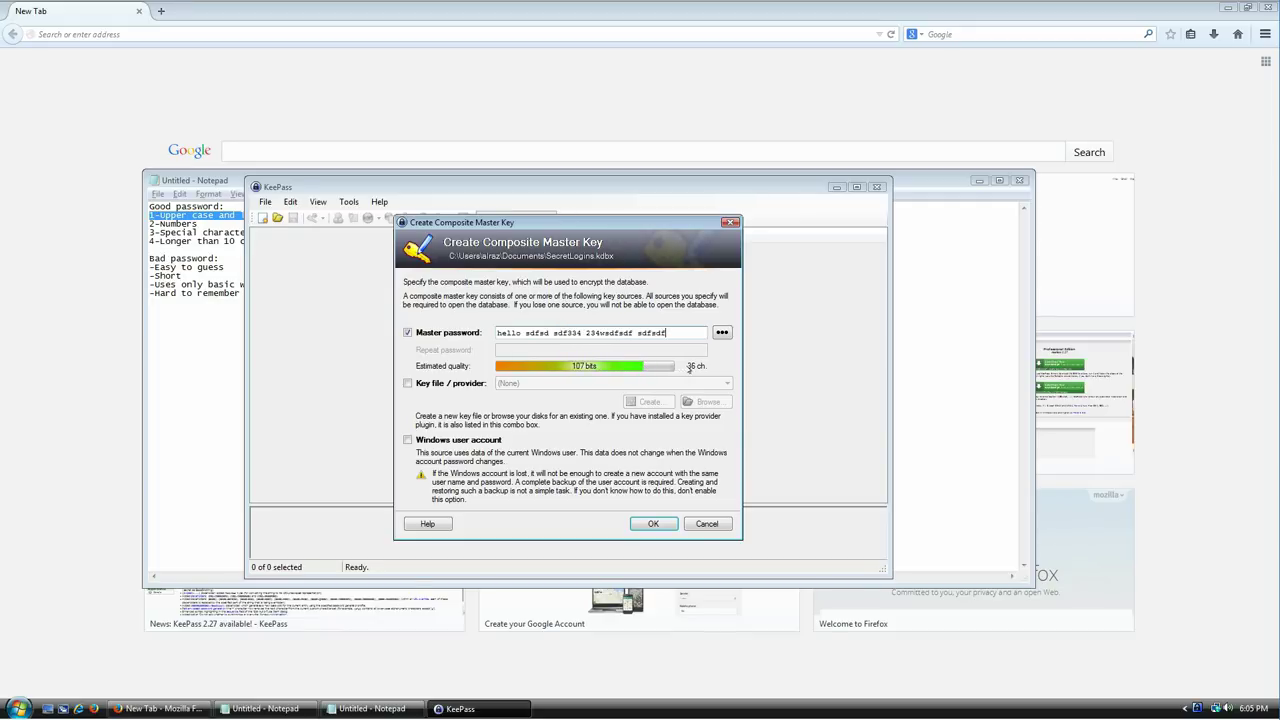
{"action": "key", "text": "ctrl+a"}
{"action": "key", "text": "BackSpace"}
Highlight the 2-Numbers rule and enter the passphrase 'Hello you 3 over there'
{"action": "left_click", "coordinate": [205, 224]}
{"action": "key", "text": "shift+Home"}
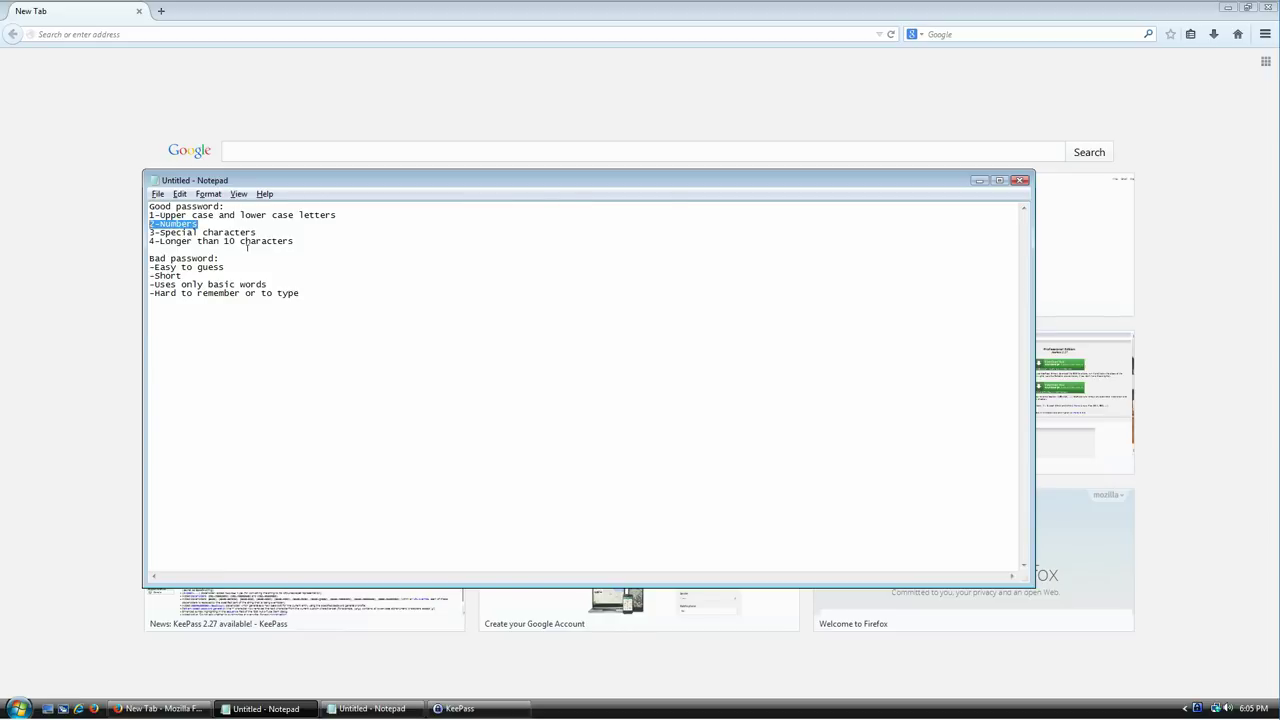
{"action": "key", "text": "alt+Tab"}
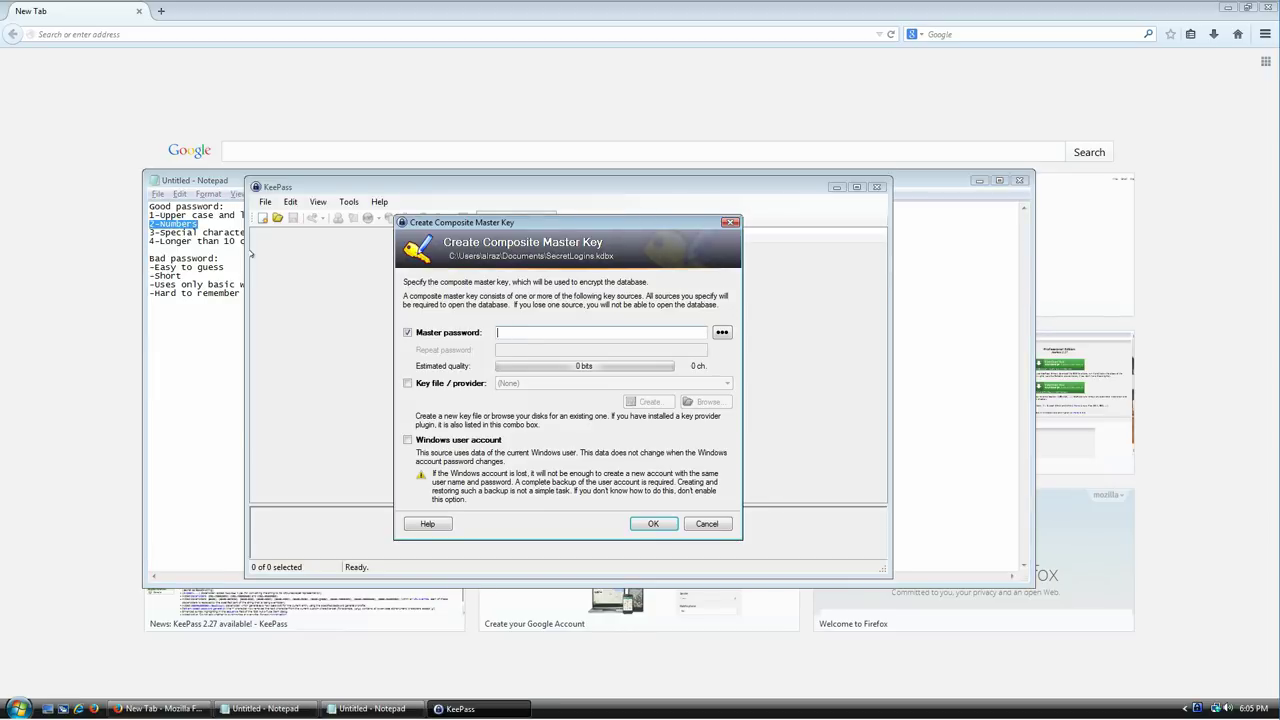
{"action": "type", "text": "Hello you "}
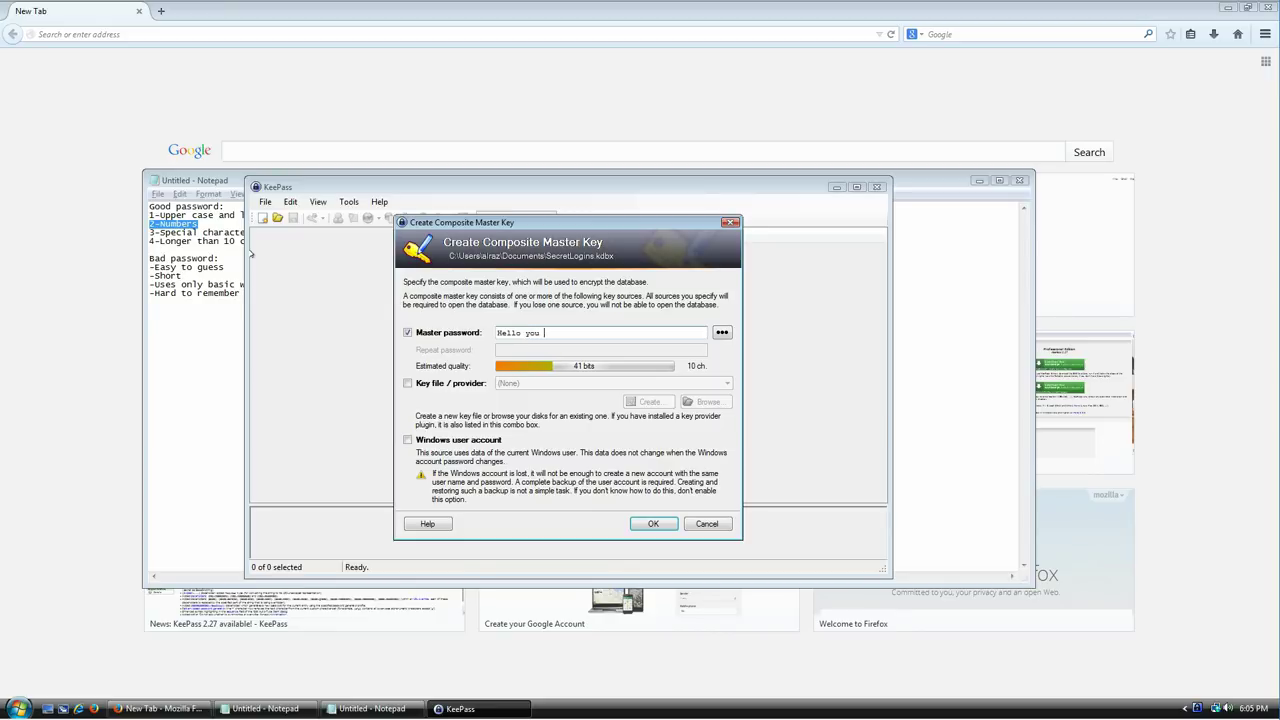
{"action": "type", "text": "3 over there"}
{"action": "left_click", "coordinate": [196, 232]}
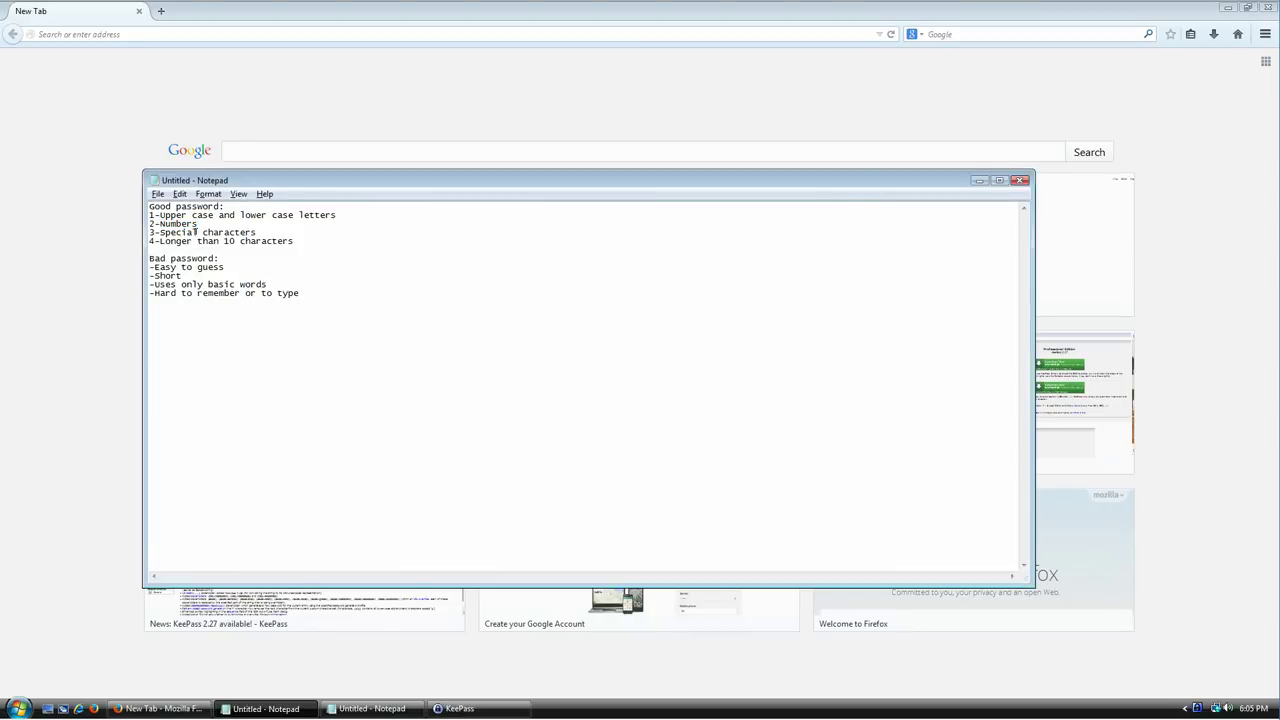
Highlight the Special characters rule and add commas, '!' and '(yes, yes' to the passphrase
{"action": "key", "text": "shift+End"}
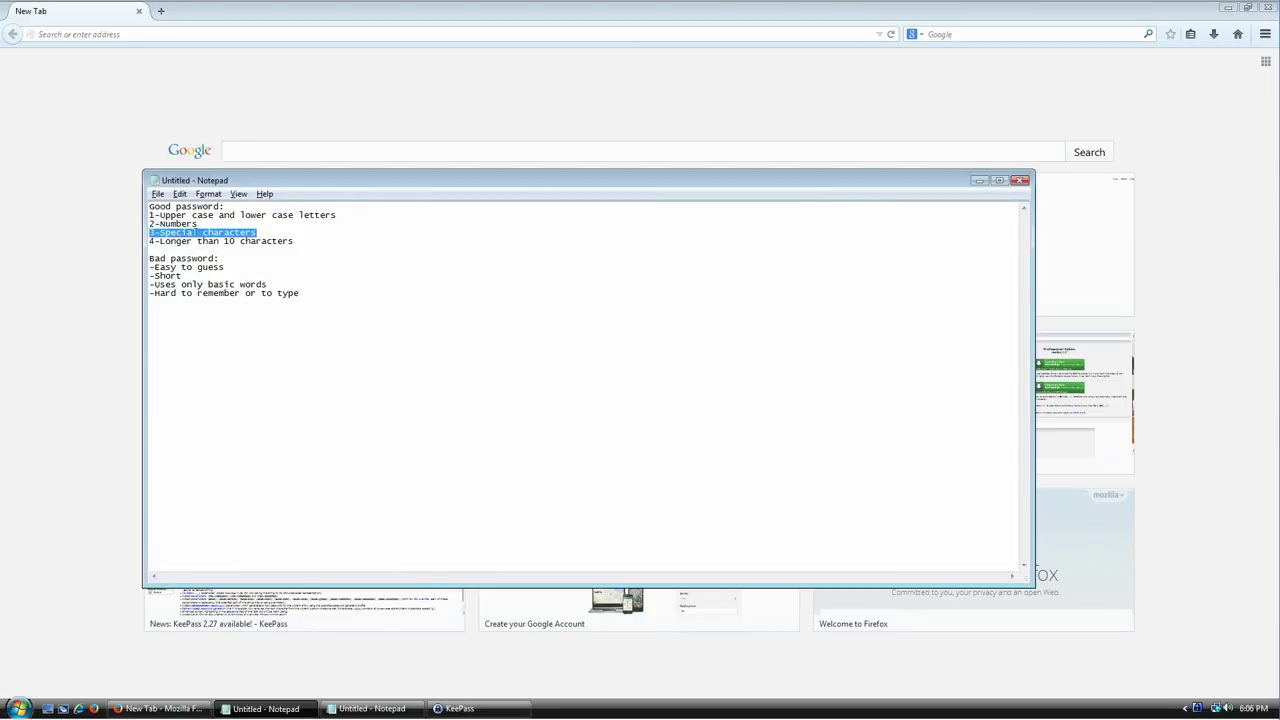
{"action": "key", "text": "alt+Tab"}
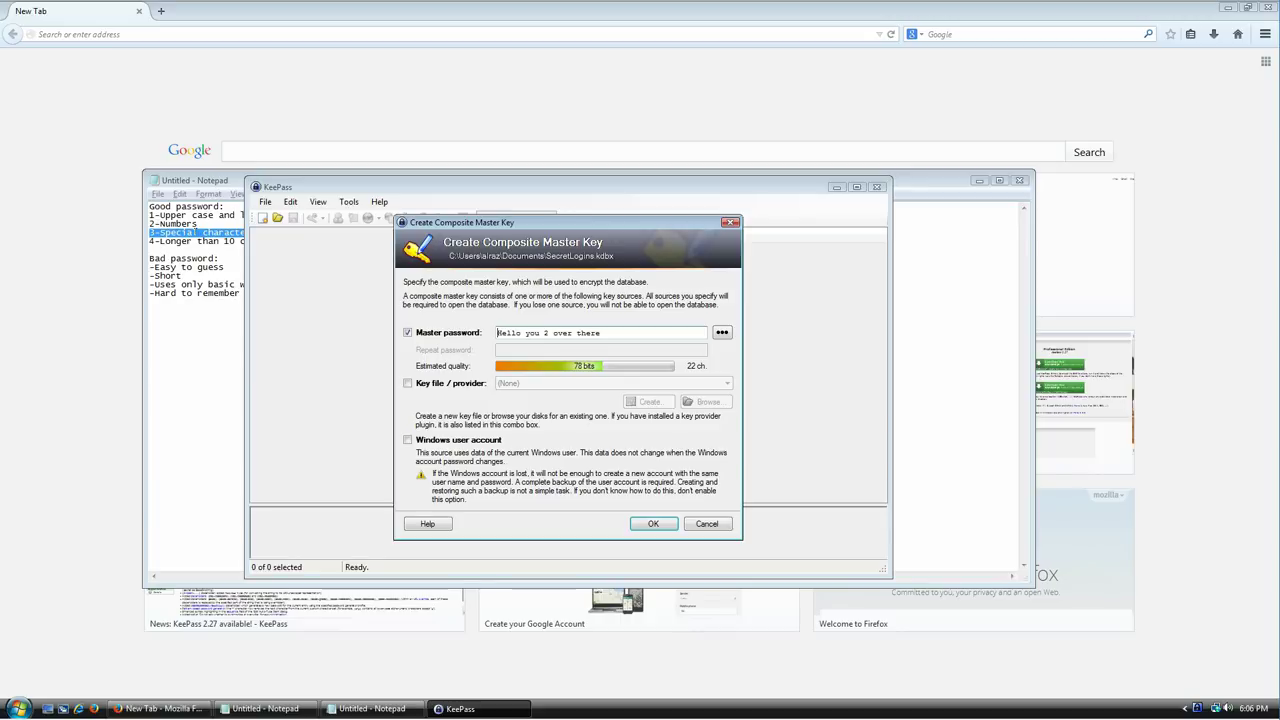
{"action": "left_click", "coordinate": [525, 332]}
{"action": "key", "text": "shift+Left"}
{"action": "key", "text": "Right"}
{"action": "type", "text": ","}
{"action": "type", "text": "!"}
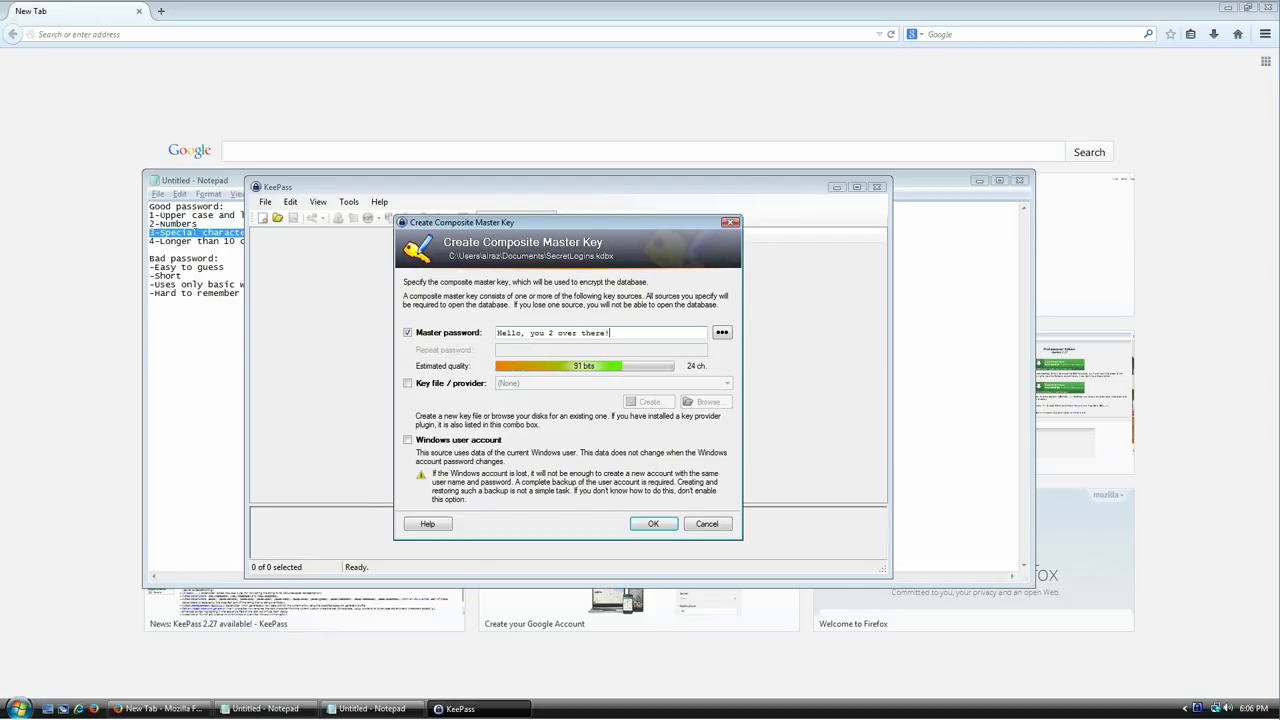
{"action": "type", "text": " ("}
{"action": "type", "text": "yes,"}
{"action": "type", "text": " yes"}
{"action": "key", "text": "BackSpace"}
{"action": "key", "text": "BackSpace"}
{"action": "type", "text": "ou"}
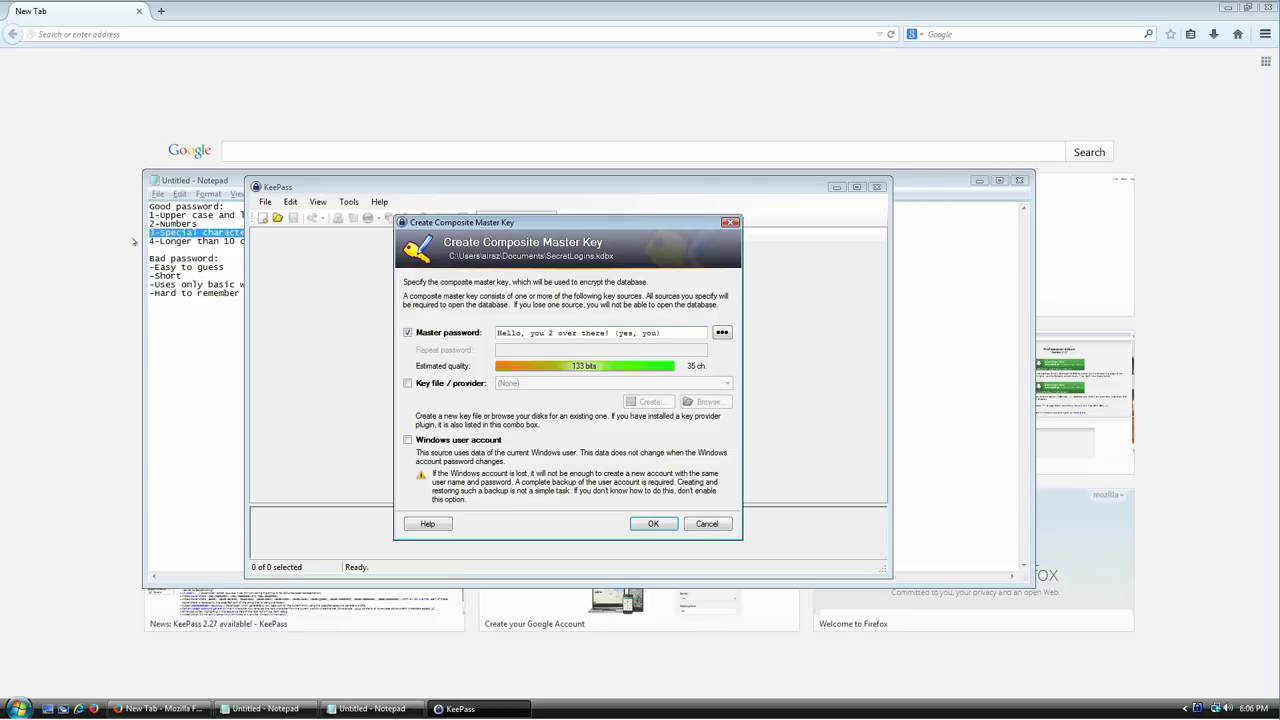
Highlight the 'Longer than 10 characters' rule, erase the passphrase, and highlight the Bad password list
{"action": "left_click", "coordinate": [213, 241]}
{"action": "key", "text": "Home"}
{"action": "key", "text": "shift+End"}
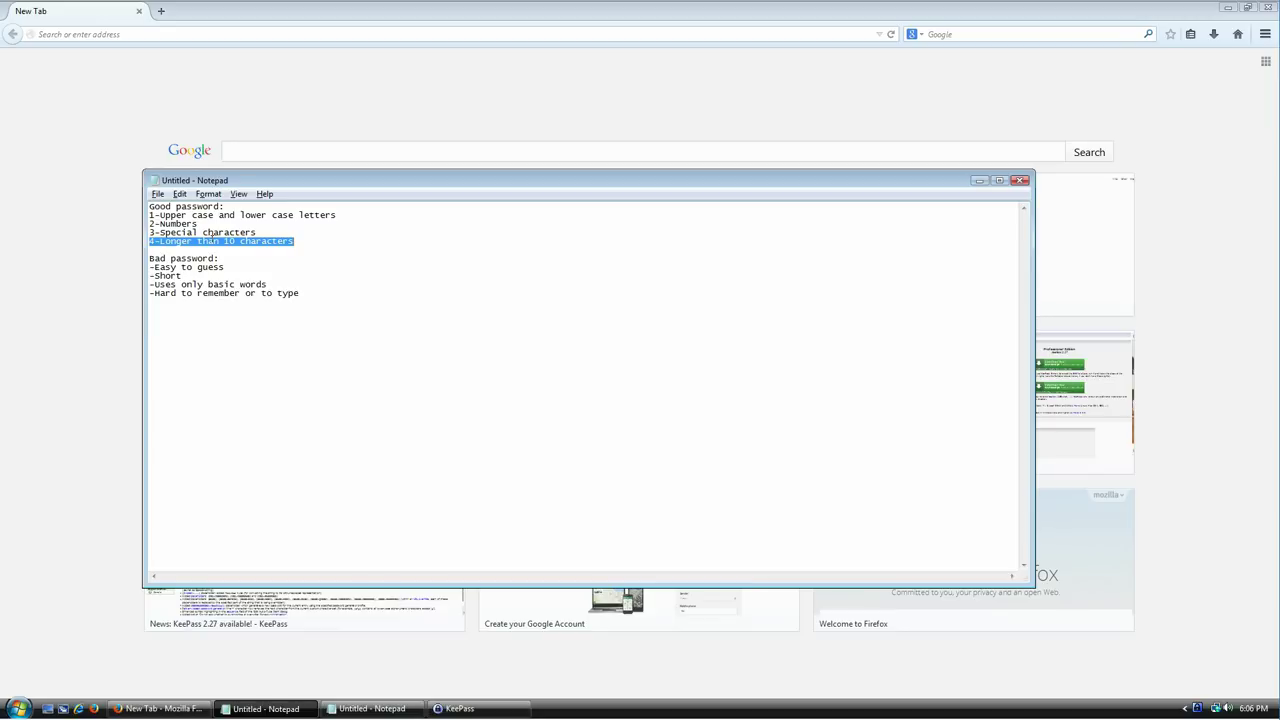
{"action": "key", "text": "alt+Tab"}
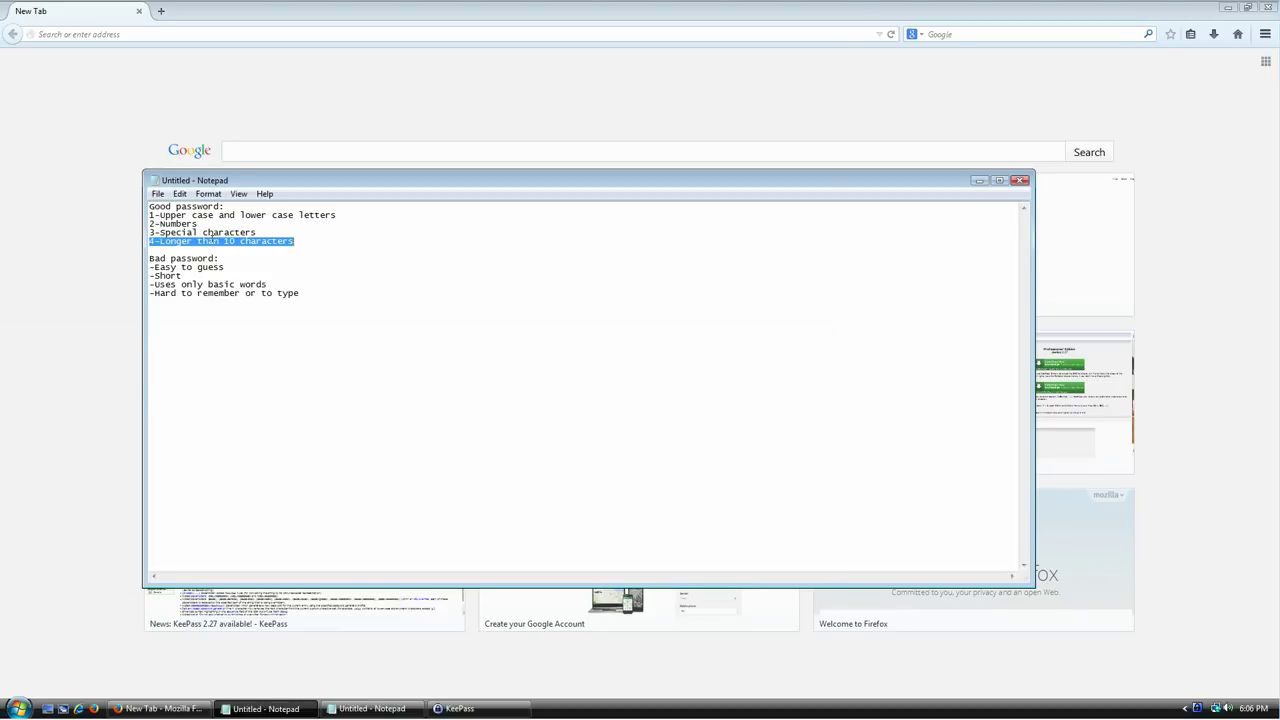
{"action": "key", "text": "alt+Tab"}
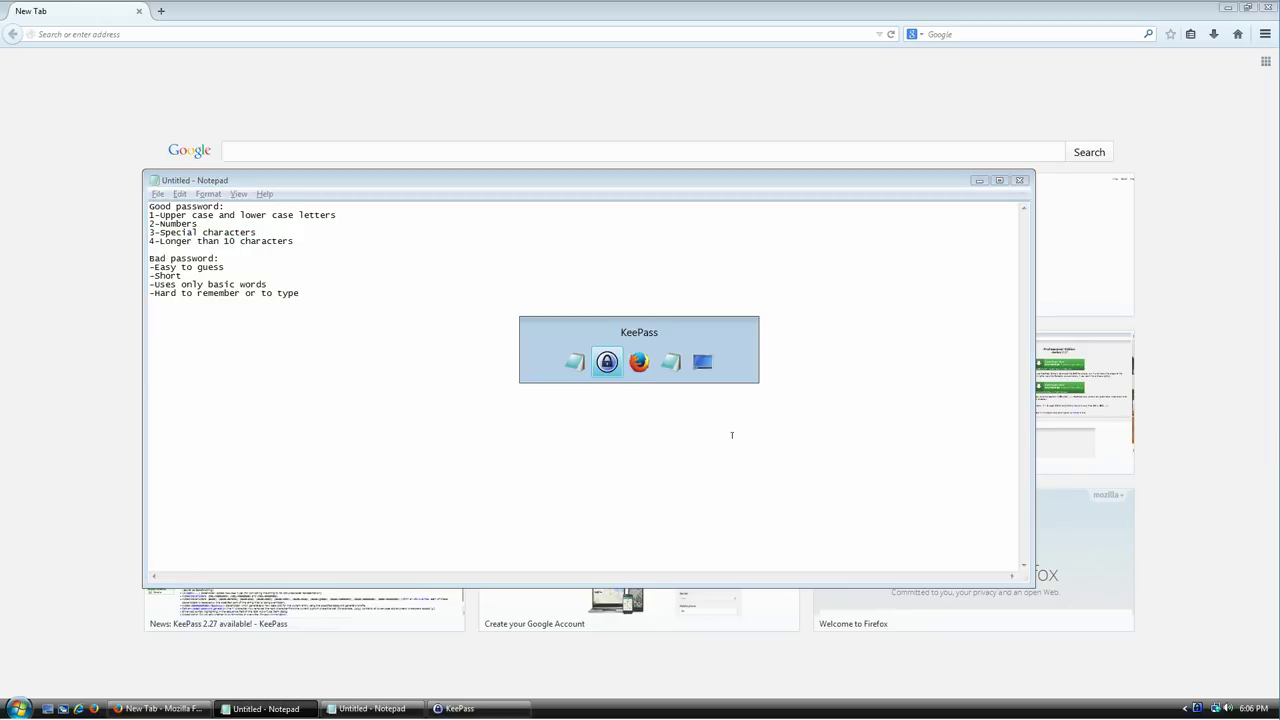
{"action": "left_click_drag", "start_coordinate": [667, 332], "coordinate": [481, 325]}
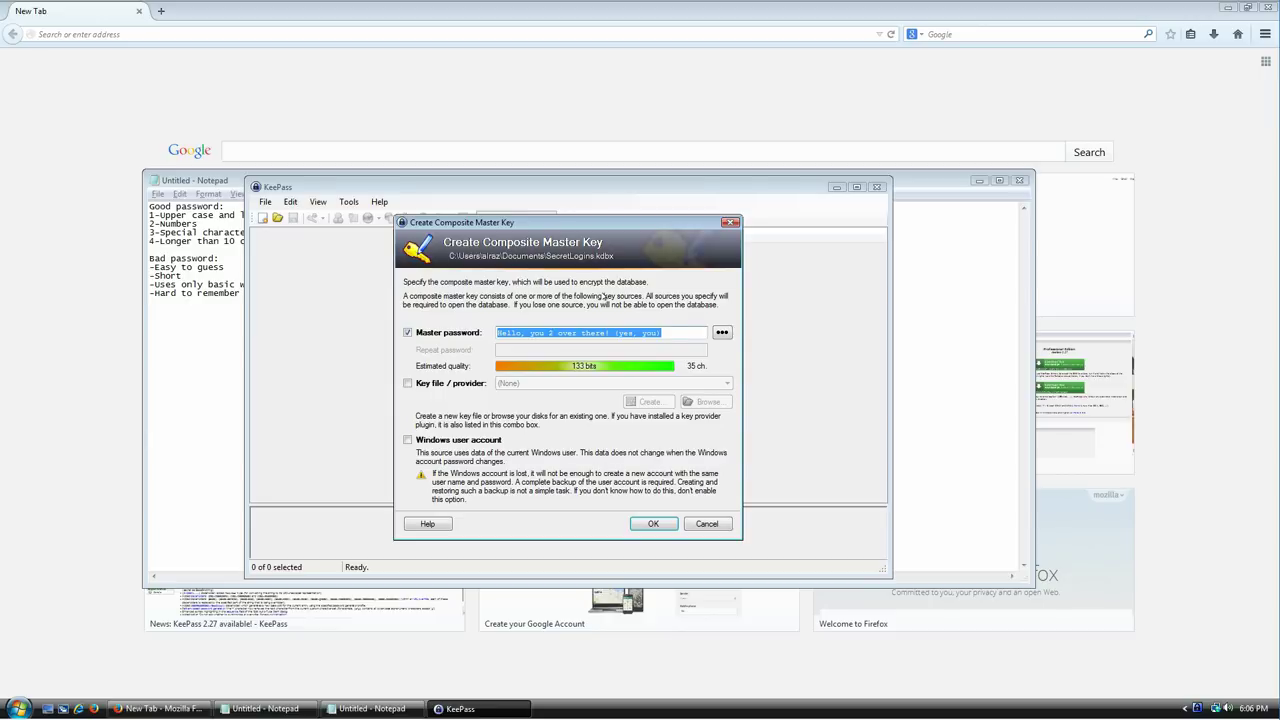
{"action": "key", "text": "BackSpace"}
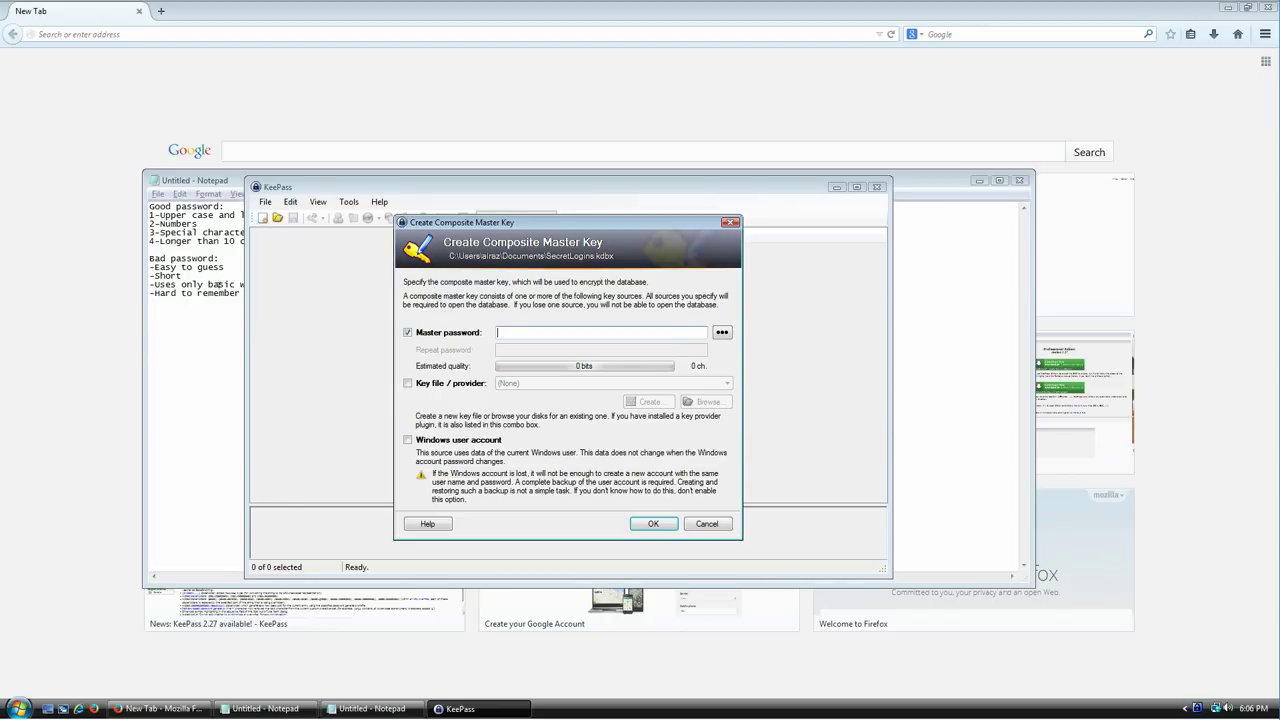
{"action": "left_click", "coordinate": [196, 258]}
{"action": "left_click_drag", "start_coordinate": [154, 258], "coordinate": [277, 293]}
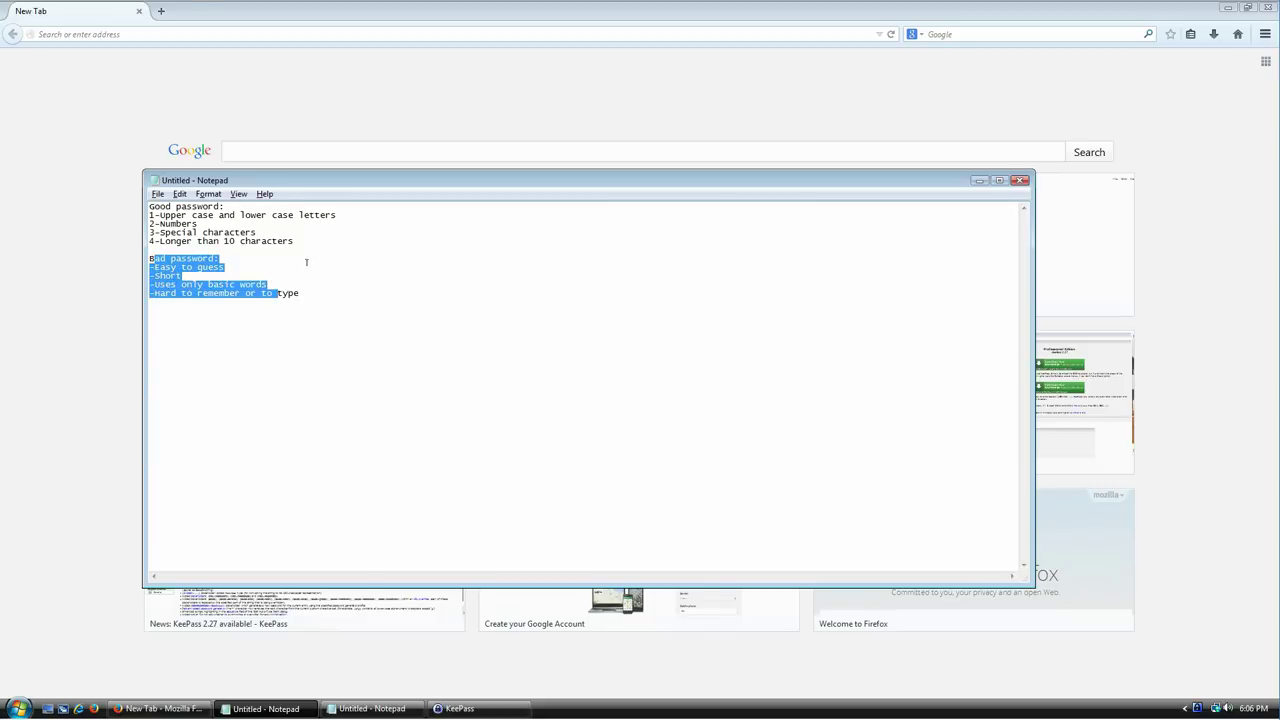
Highlight the 'Easy to guess' note and enter a passphrase about two children, john and mary
{"action": "left_click", "coordinate": [306, 263]}
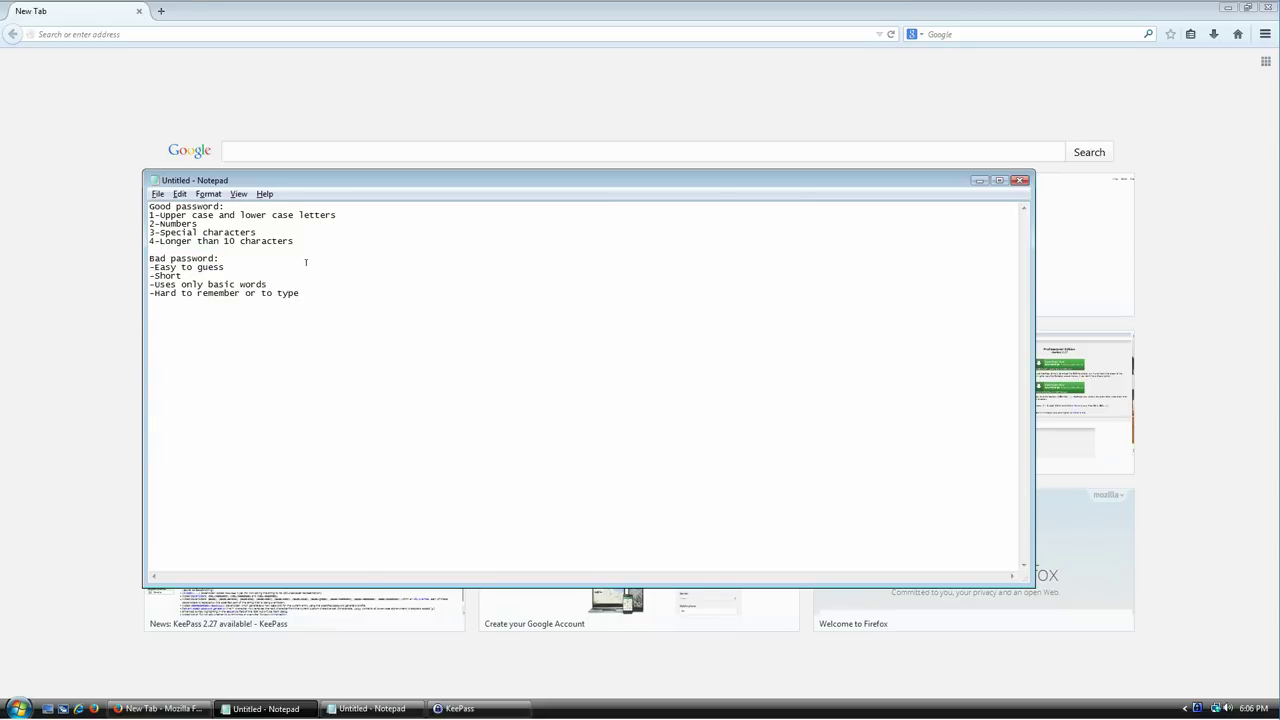
{"action": "key", "text": "shift+Home"}
{"action": "key", "text": "ctrl+End"}
{"action": "key", "text": "alt+Tab"}
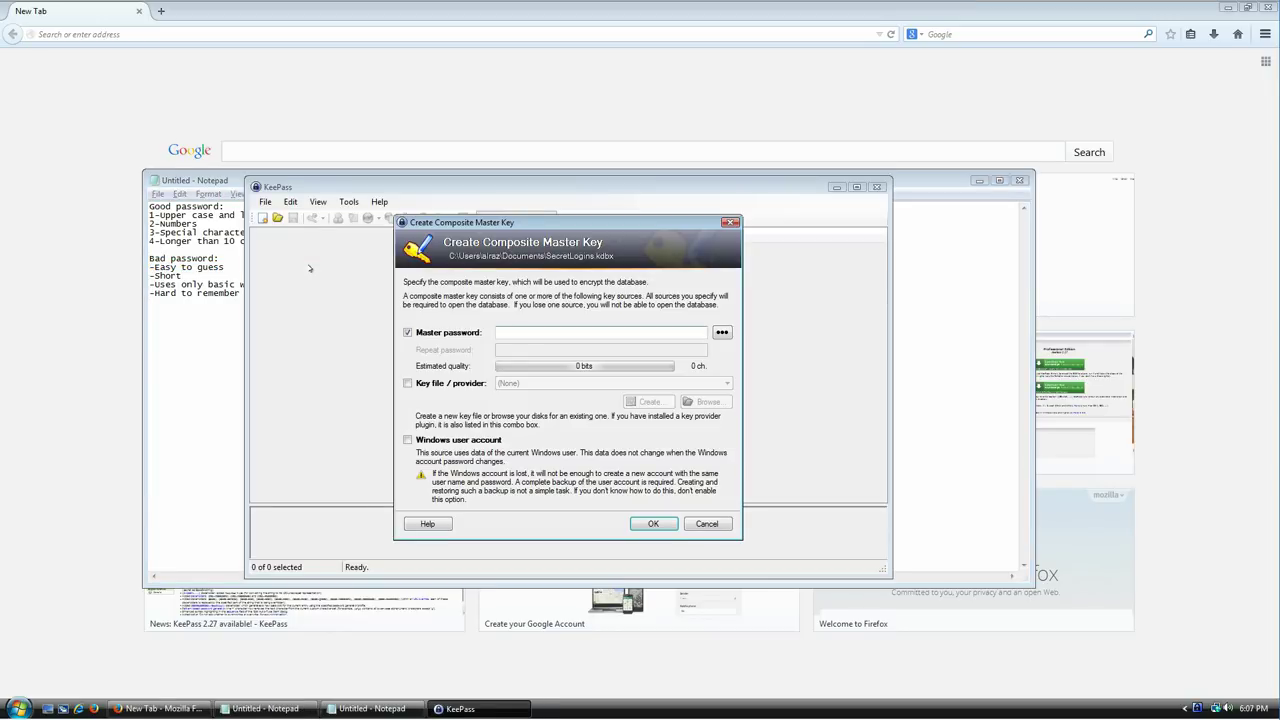
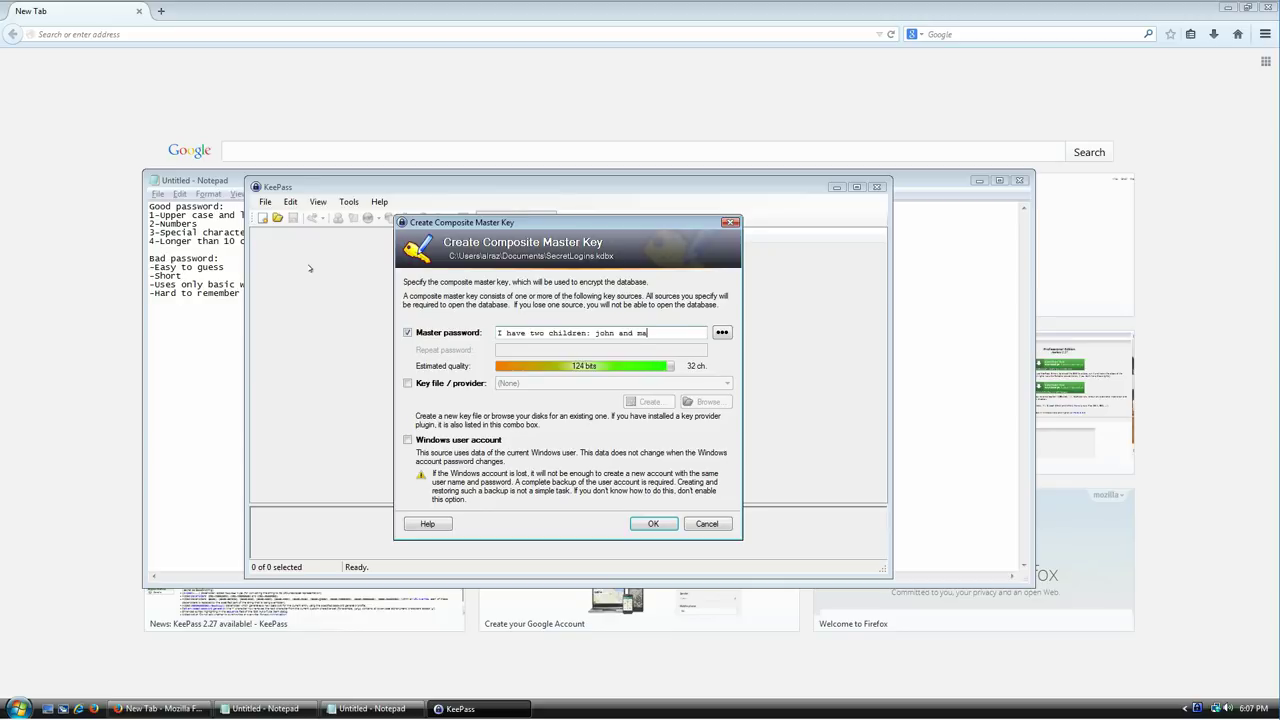
Select the passphrase's words one by one to review them, then erase it
{"action": "key", "text": "ctrl+a"}
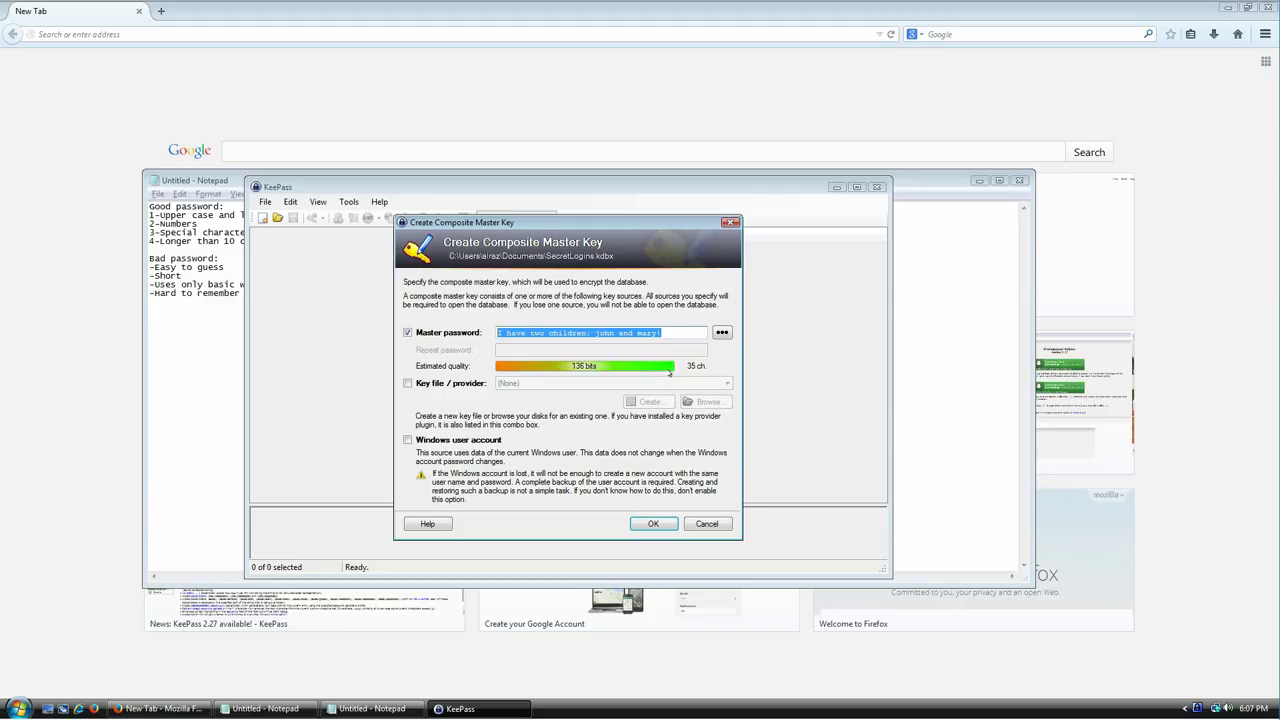
{"action": "left_click", "coordinate": [662, 332]}
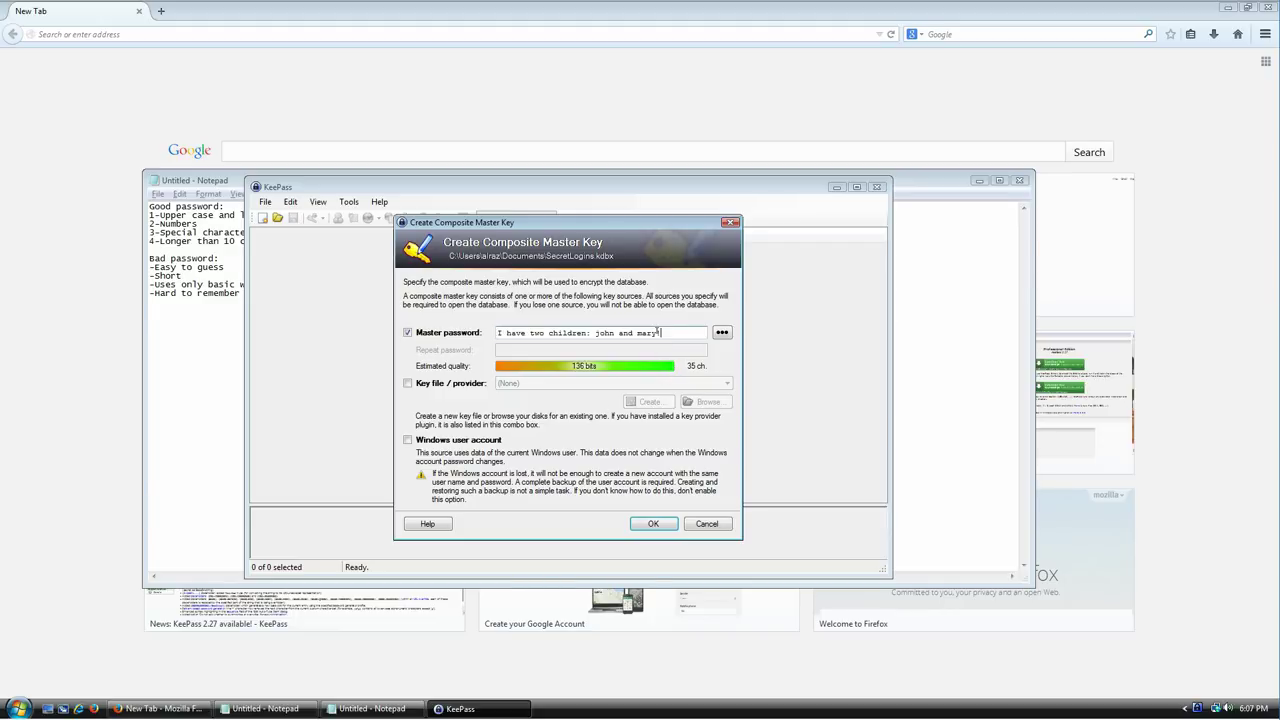
{"action": "left_click_drag", "start_coordinate": [662, 332], "coordinate": [546, 332]}
{"action": "left_click", "coordinate": [510, 333]}
{"action": "left_click", "coordinate": [557, 332]}
{"action": "double_click", "coordinate": [605, 332]}
{"action": "left_click", "coordinate": [606, 332]}
{"action": "double_click", "coordinate": [627, 332]}
{"action": "left_click", "coordinate": [613, 332]}
{"action": "double_click", "coordinate": [643, 332]}
{"action": "left_click", "coordinate": [592, 332]}
{"action": "key", "text": "ctrl+a"}
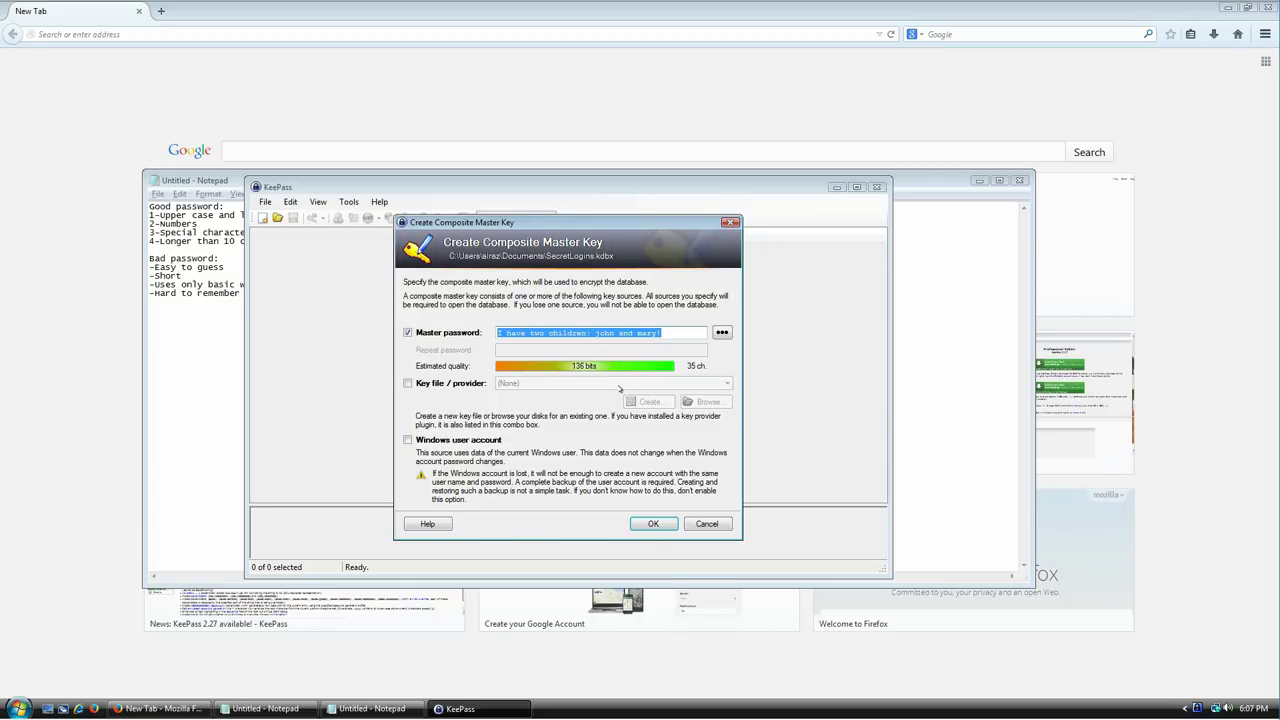
{"action": "key", "text": "BackSpace"}
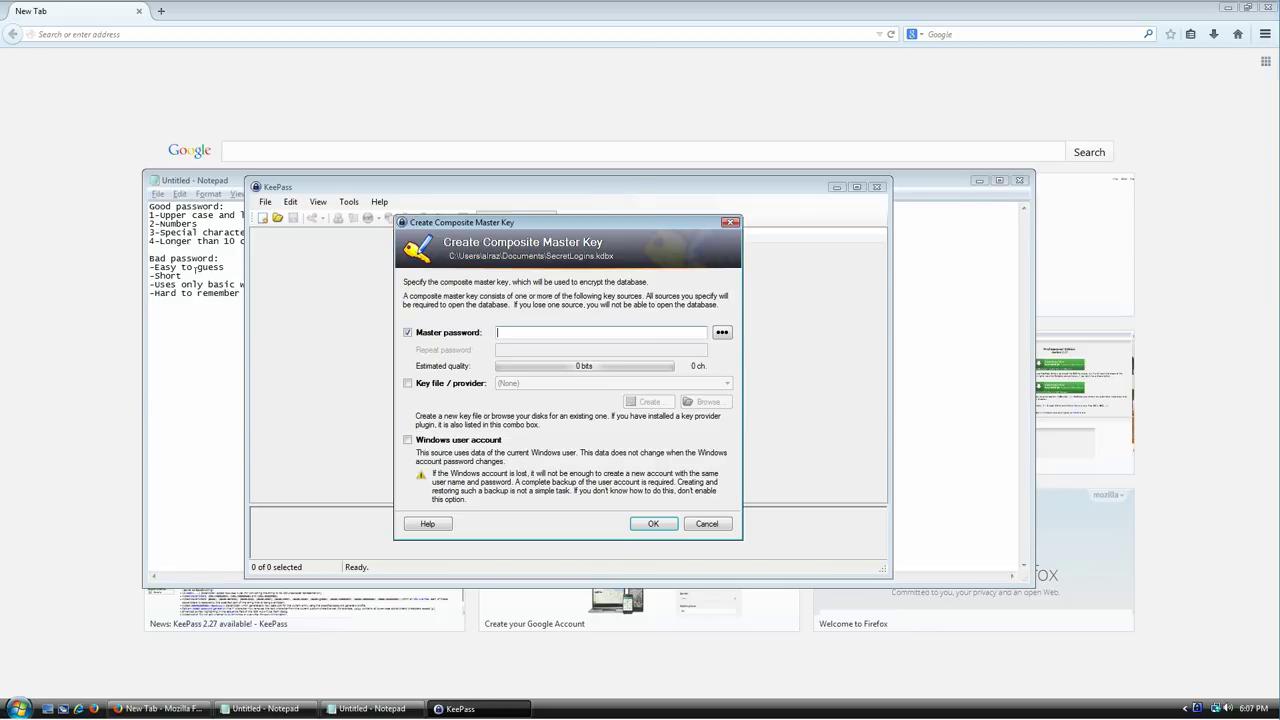
Try the short password 'Hello', rated 13 bits, and select the hard-to-remember passwords note
{"action": "left_click", "coordinate": [195, 180]}
{"action": "key", "text": "alt+Tab"}
{"action": "type", "text": "Hello,"}
{"action": "key", "text": "BackSpace"}
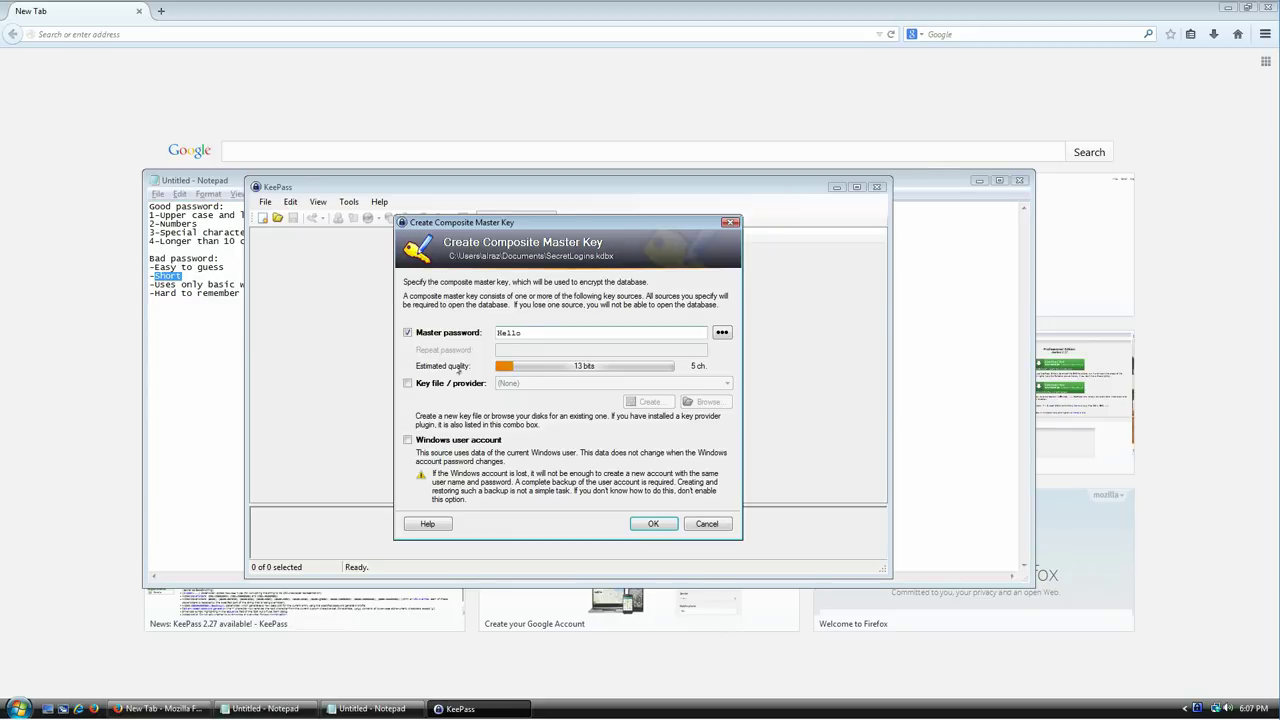
{"action": "left_click", "coordinate": [166, 301]}
{"action": "left_click_drag", "start_coordinate": [301, 292], "coordinate": [140, 292]}
{"action": "left_click", "coordinate": [190, 293]}
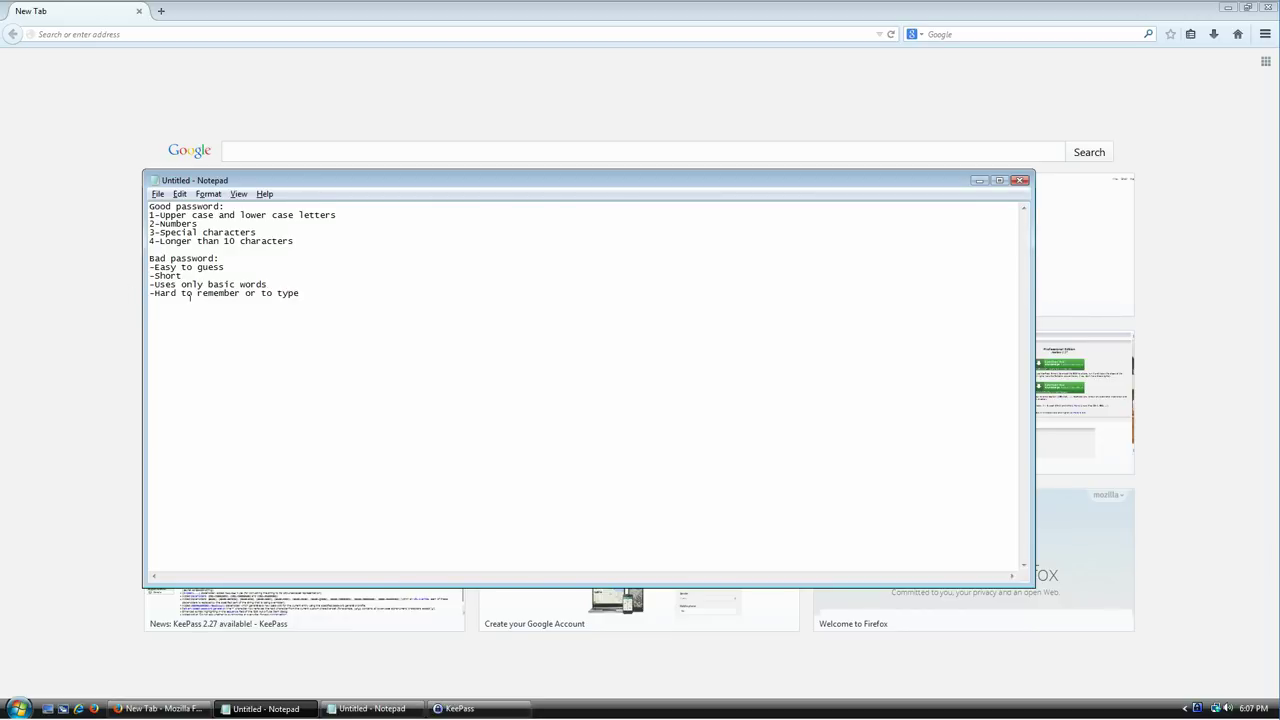
Highlight the note about basic words and delete the short trial password
{"action": "key", "text": "Home"}
{"action": "key", "text": "shift+End"}
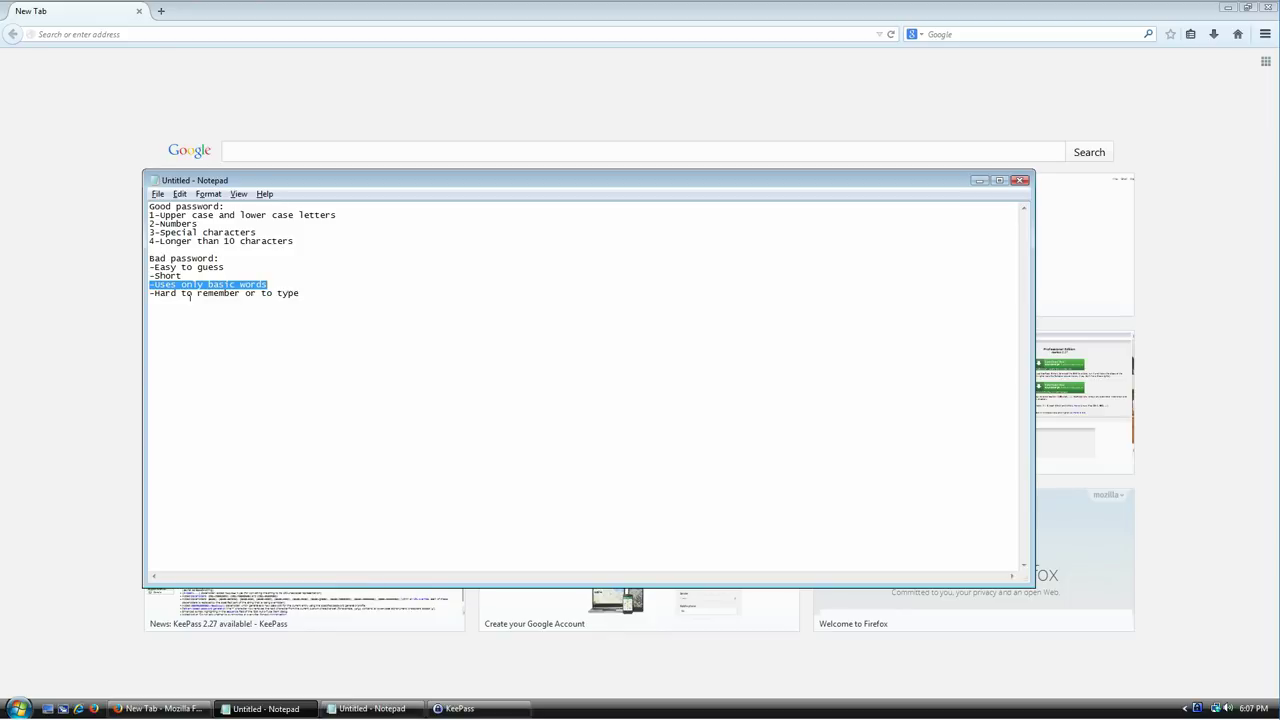
{"action": "key", "text": "alt+Tab"}
{"action": "key", "text": "ctrl+a"}
{"action": "key", "text": "End"}
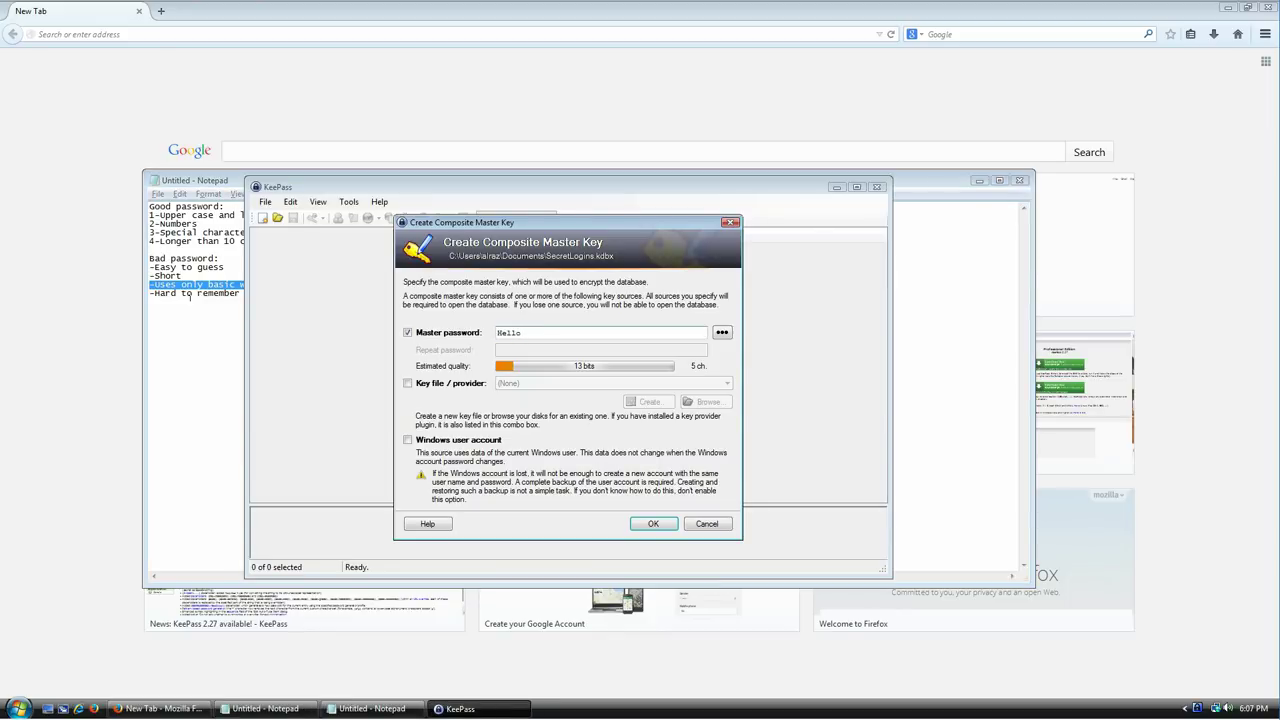
{"action": "key", "text": "ctrl+a"}
{"action": "key", "text": "BackSpace"}
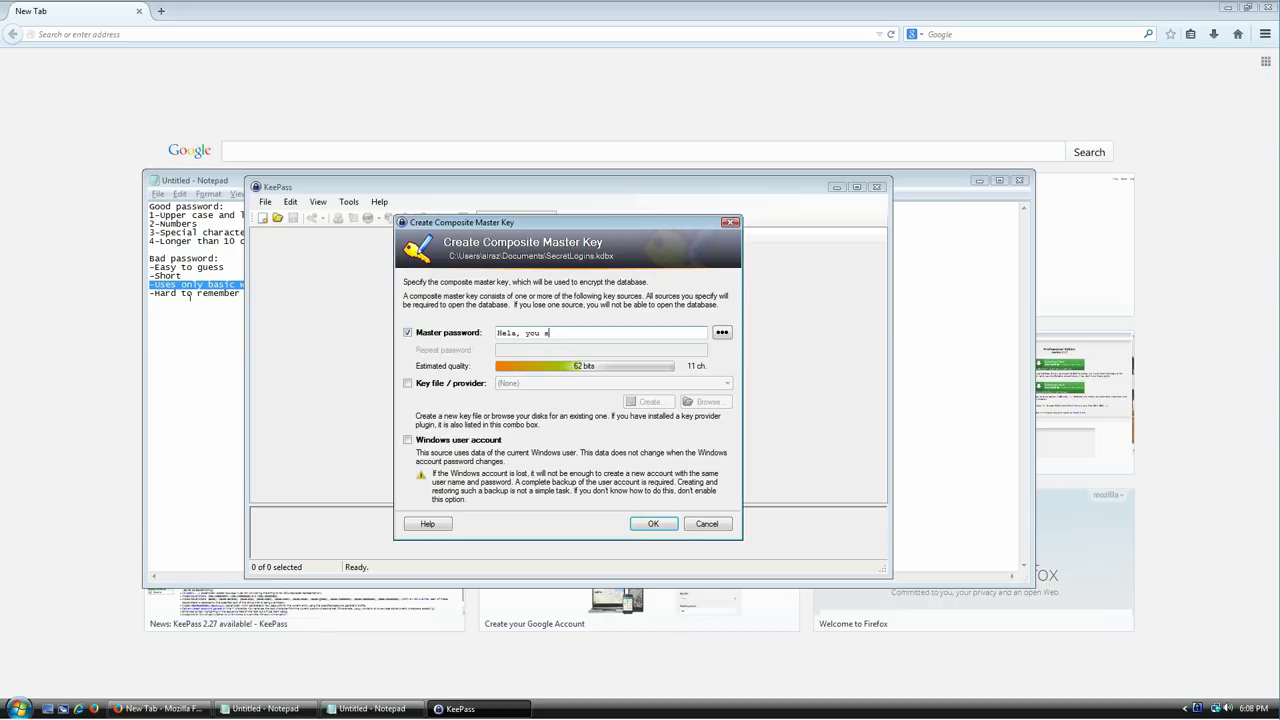
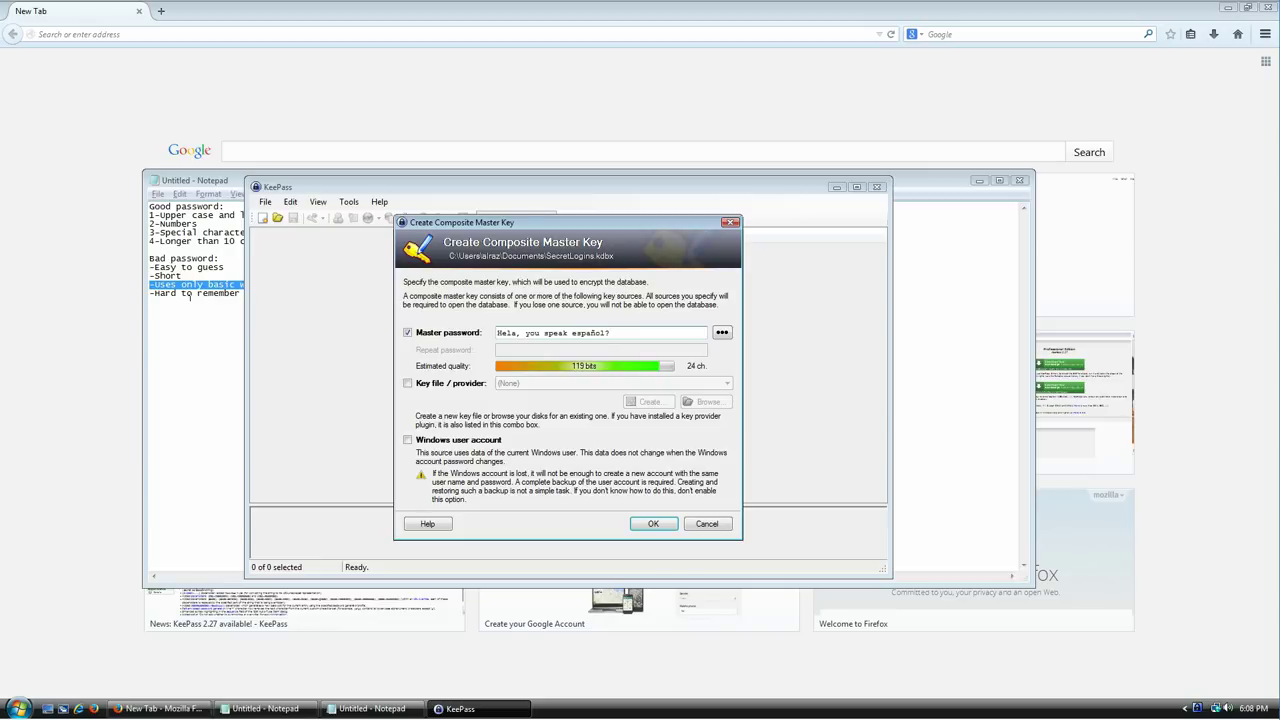
{"action": "left_click", "coordinate": [189, 296]}
{"action": "triple_click", "coordinate": [189, 296]}
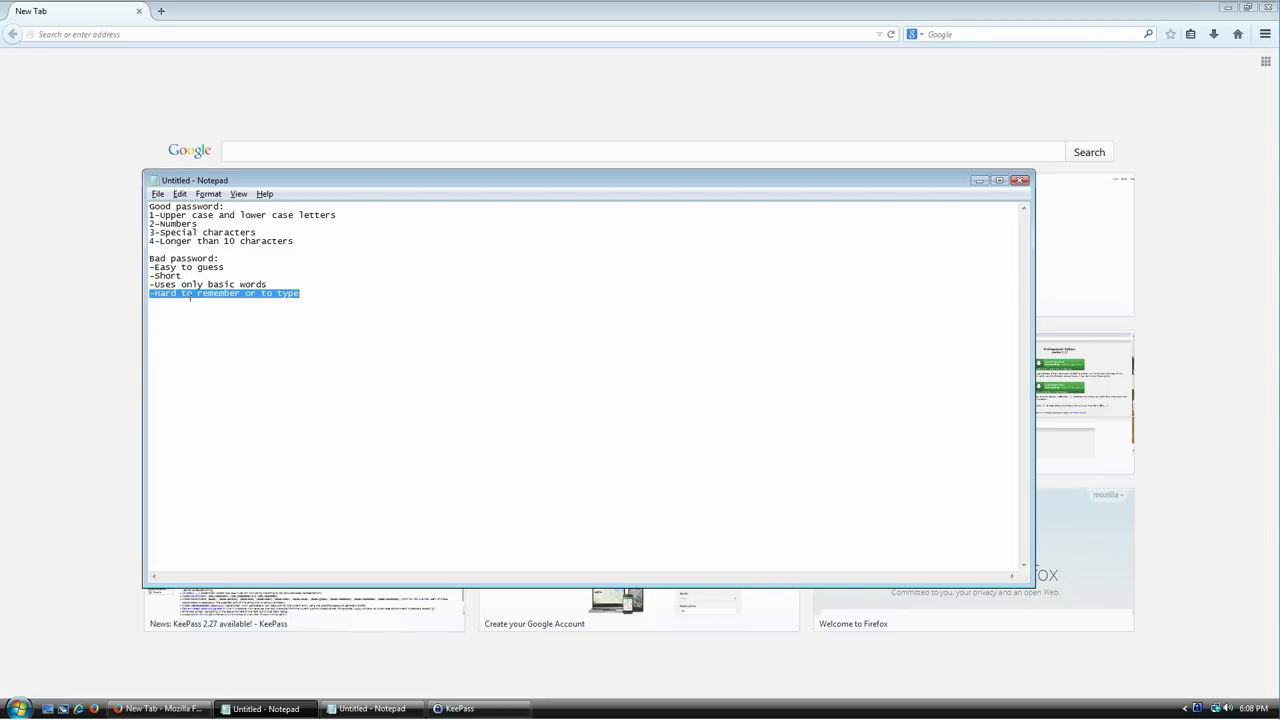
{"action": "key", "text": "alt+Tab"}
{"action": "key", "text": "ctrl+a"}
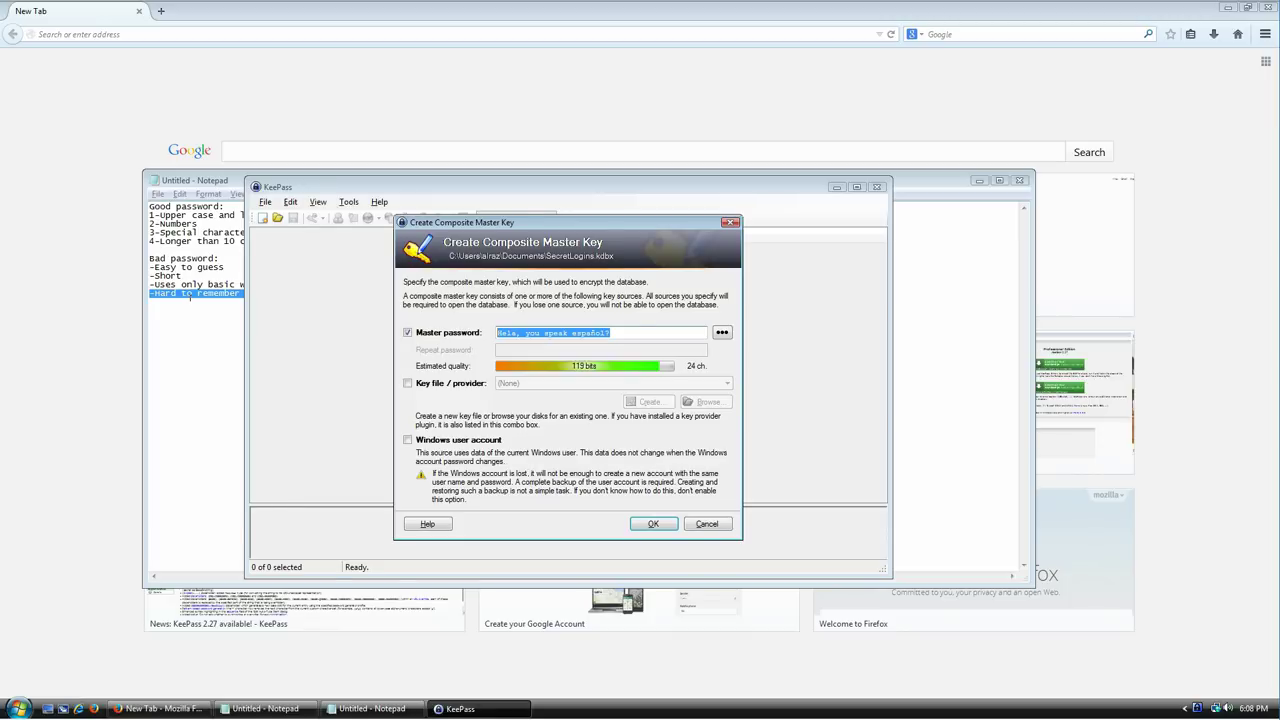
{"action": "key", "text": "BackSpace"}
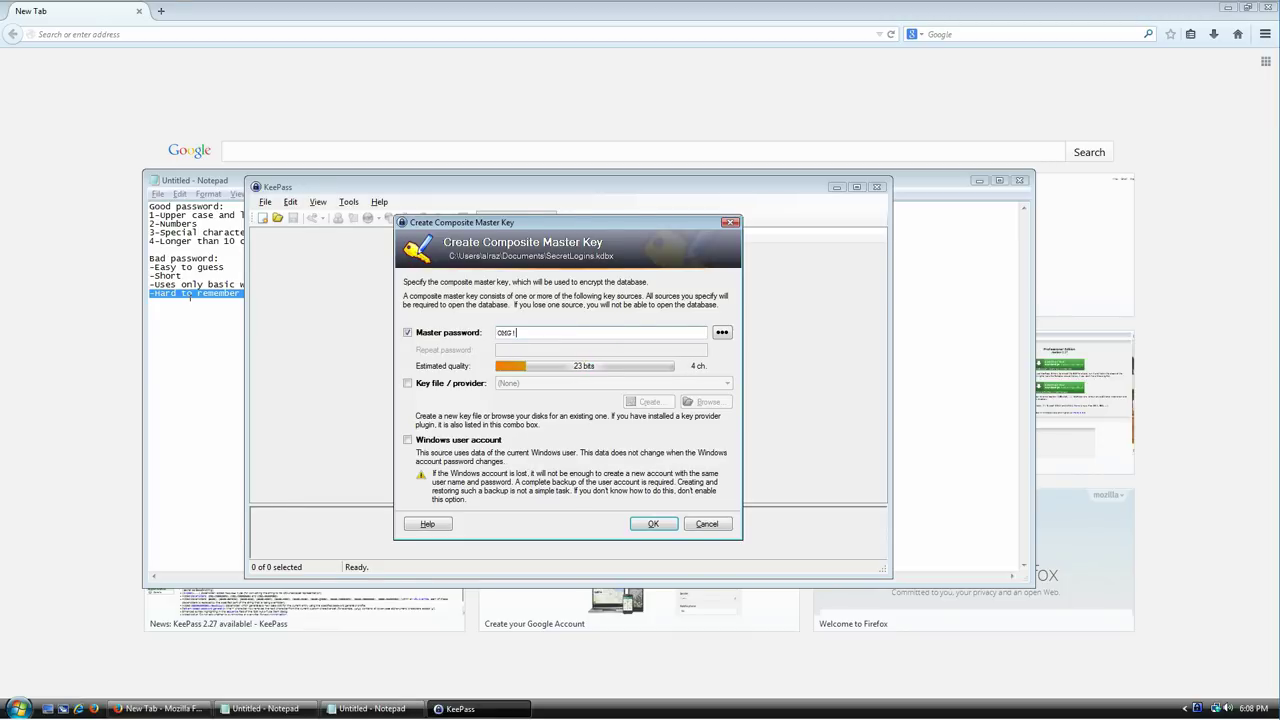
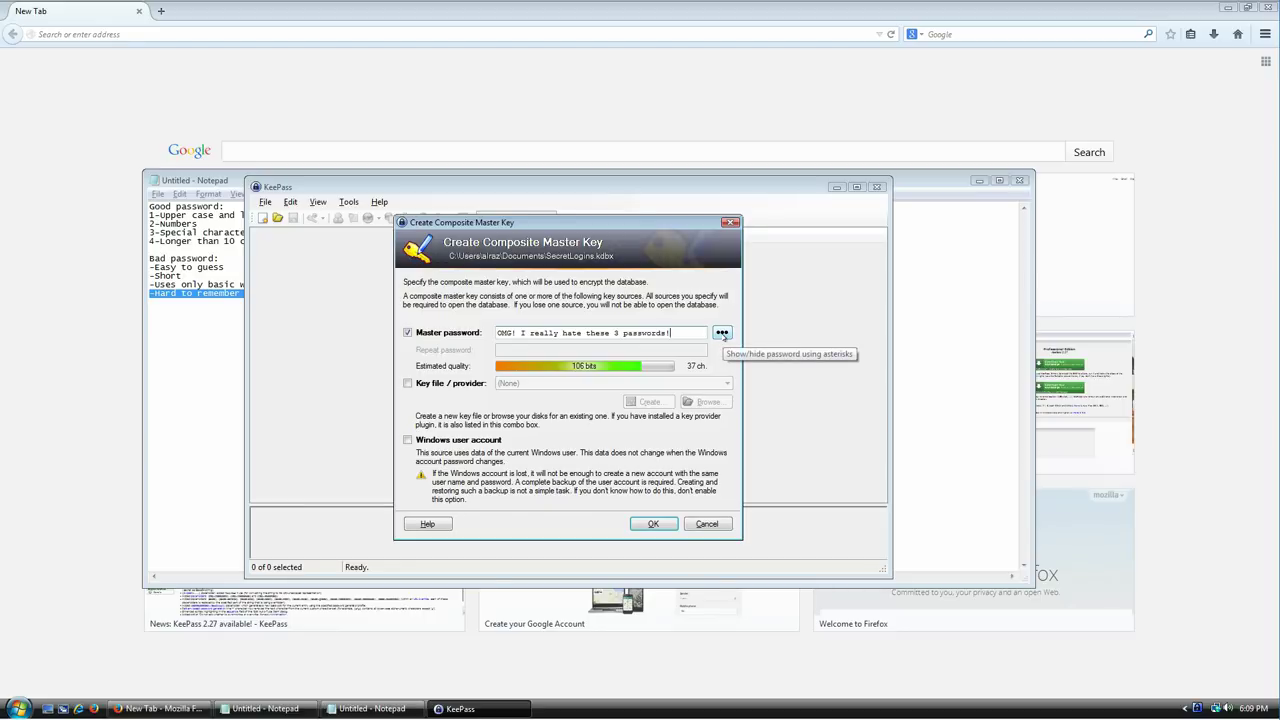
{"action": "left_click", "coordinate": [722, 334]}
{"action": "left_click", "coordinate": [722, 334]}
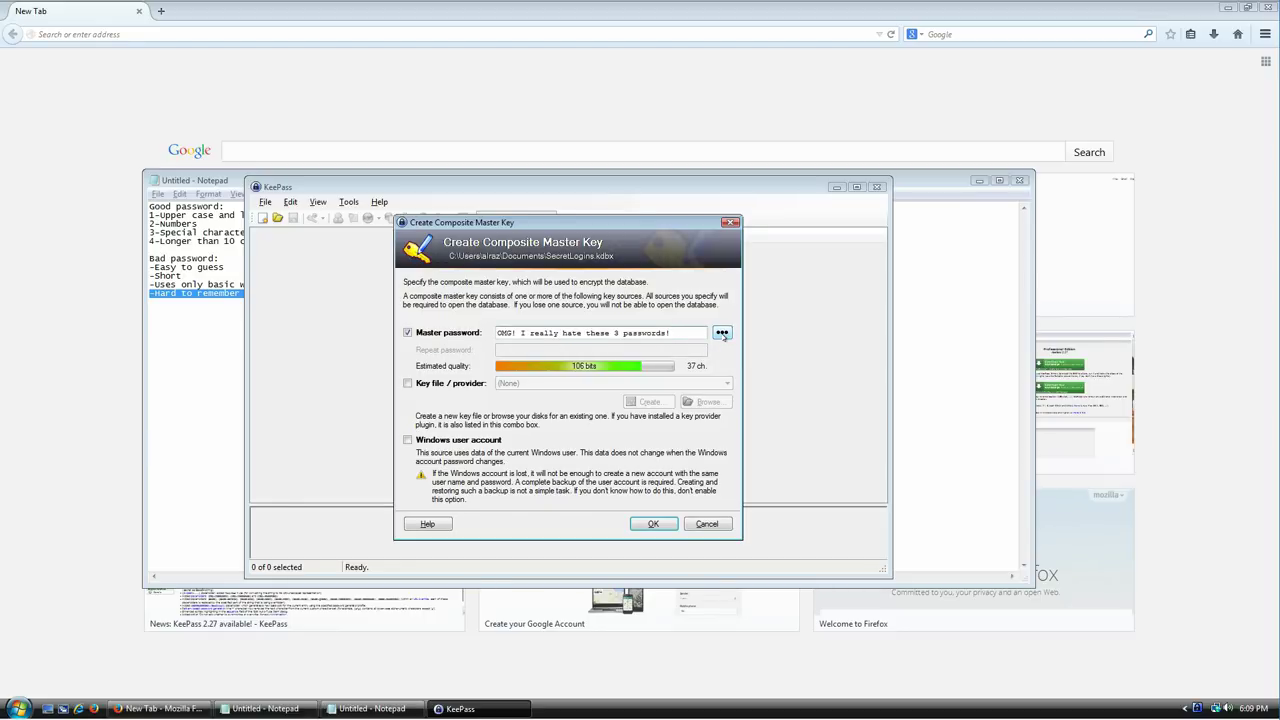
{"action": "left_click", "coordinate": [722, 334]}
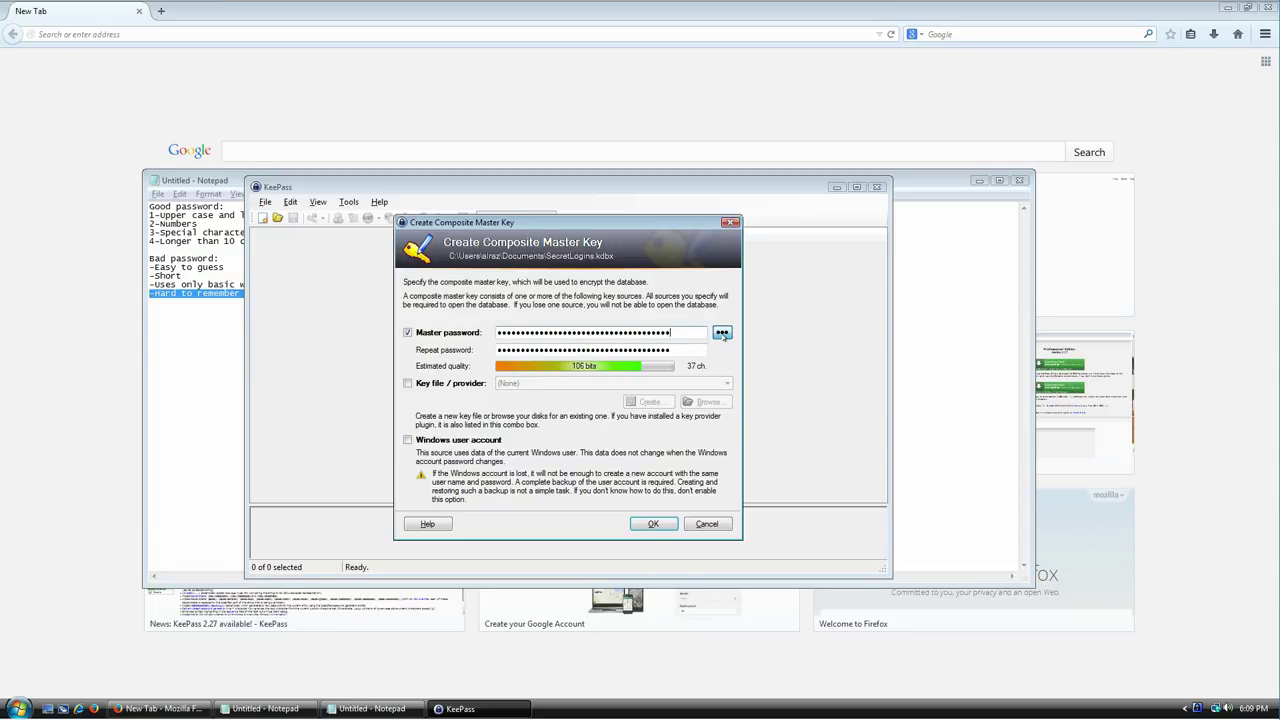
{"action": "left_click", "coordinate": [722, 334]}
Review parts of the passphrase by selecting words, then mask it to enable the repeat field
{"action": "left_click_drag", "start_coordinate": [671, 333], "coordinate": [497, 334]}
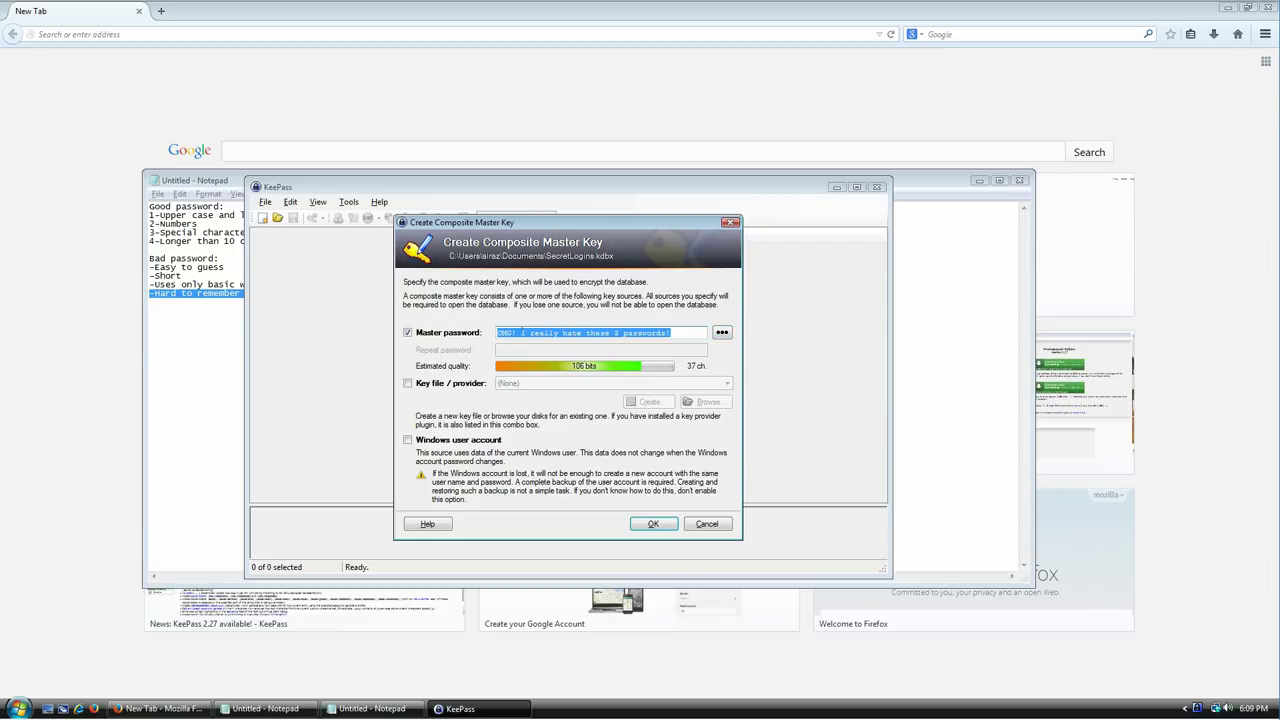
{"action": "left_click", "coordinate": [597, 327]}
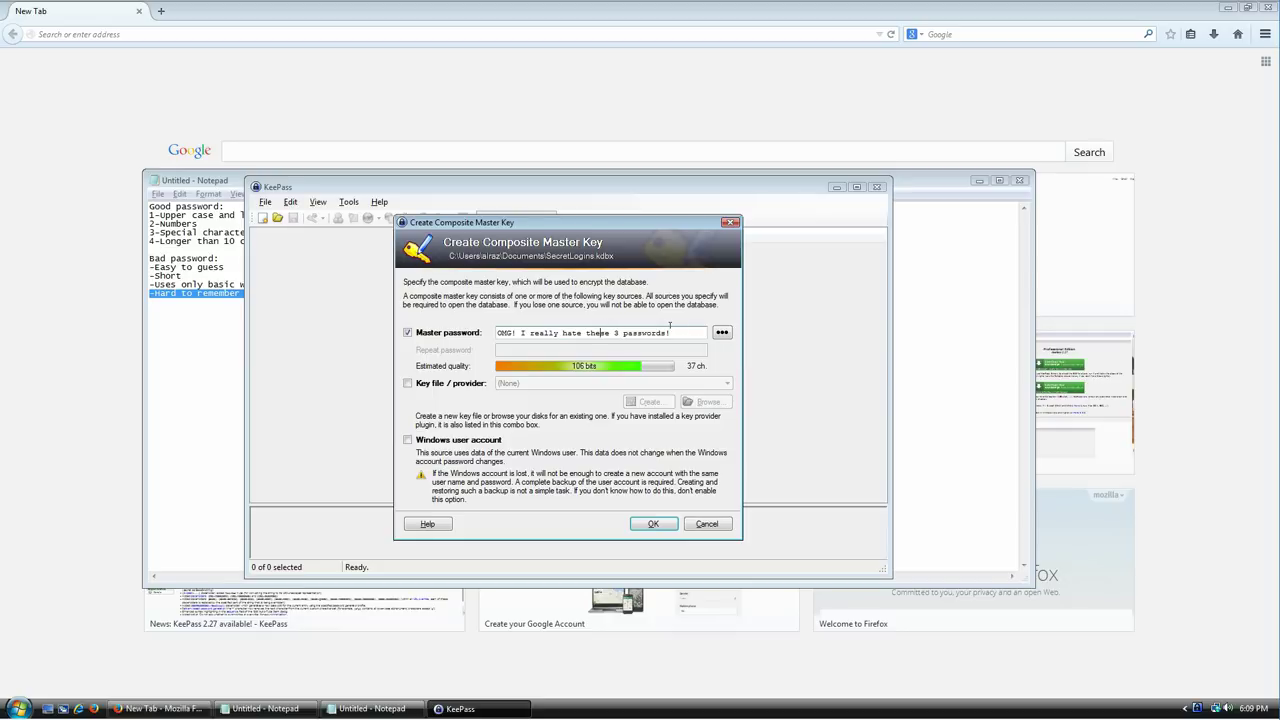
{"action": "left_click_drag", "start_coordinate": [671, 333], "coordinate": [597, 329]}
{"action": "left_click", "coordinate": [636, 332]}
{"action": "left_click_drag", "start_coordinate": [589, 332], "coordinate": [654, 326]}
{"action": "left_click", "coordinate": [670, 330]}
{"action": "left_click_drag", "start_coordinate": [683, 332], "coordinate": [606, 333]}
{"action": "double_click", "coordinate": [617, 333]}
{"action": "left_click", "coordinate": [679, 332]}
{"action": "key", "text": "ctrl+shift+Left"}
{"action": "key", "text": "ctrl+shift+Left"}
{"action": "key", "text": "ctrl+shift+Left"}
{"action": "key", "text": "ctrl+shift+Left"}
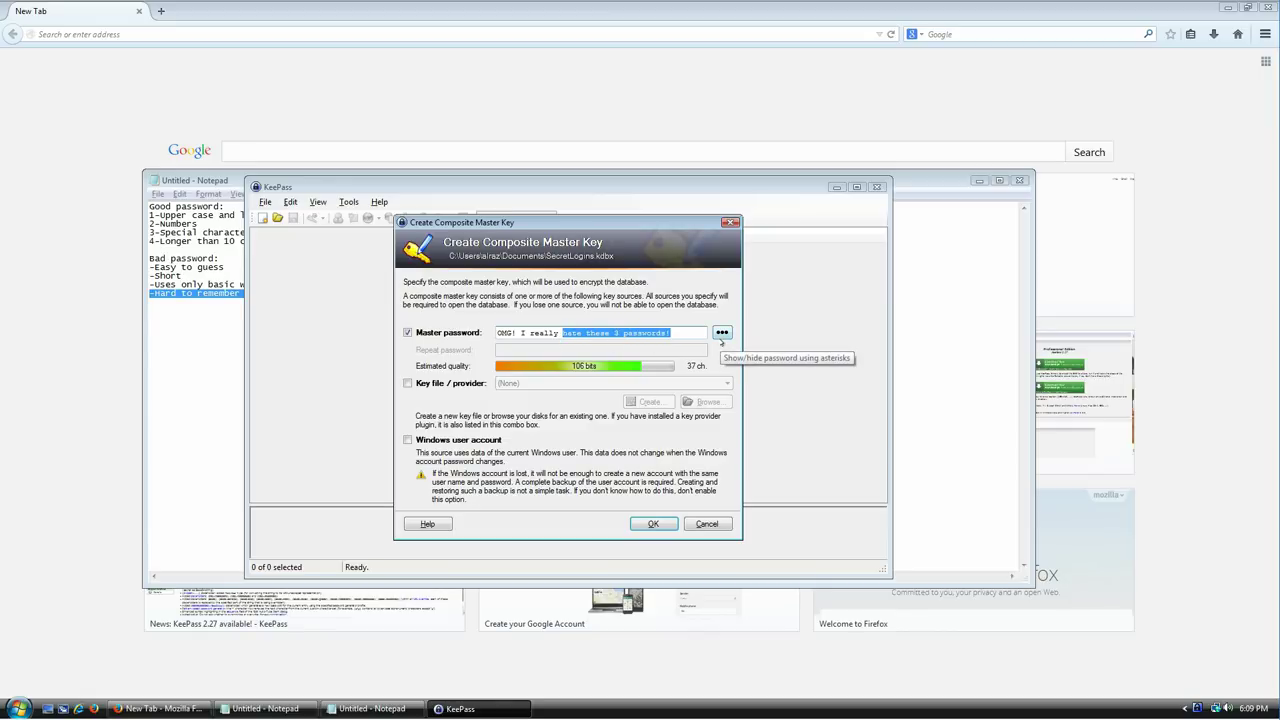
{"action": "left_click", "coordinate": [721, 338]}
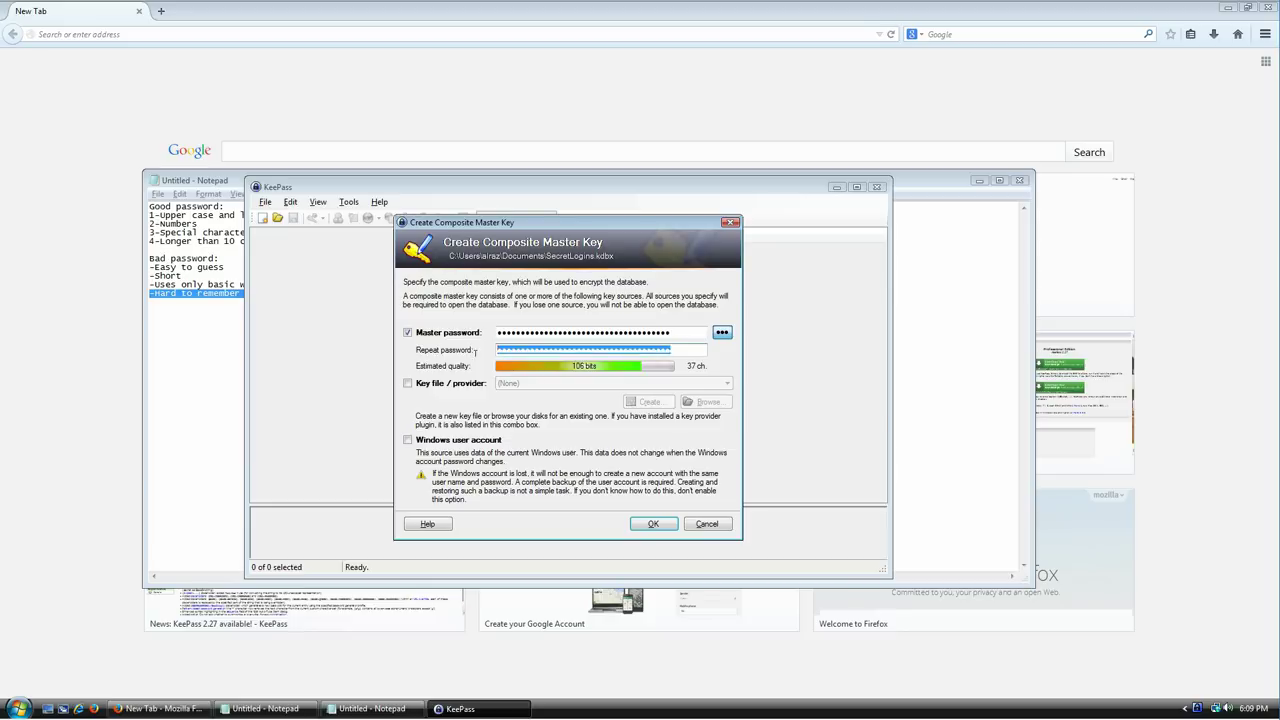
Retype the 37-character passphrase in Repeat password and accept the master key
{"action": "key", "text": "BackSpace"}
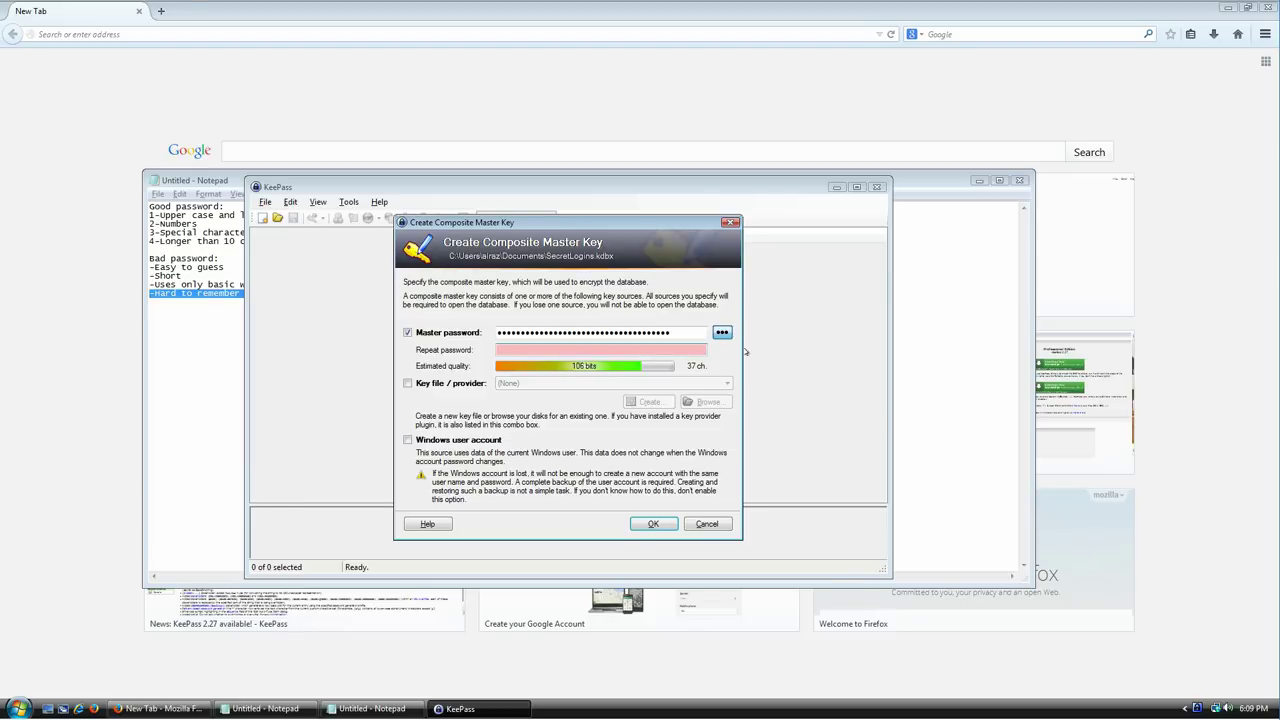
{"action": "type", "text": "*************************************"}
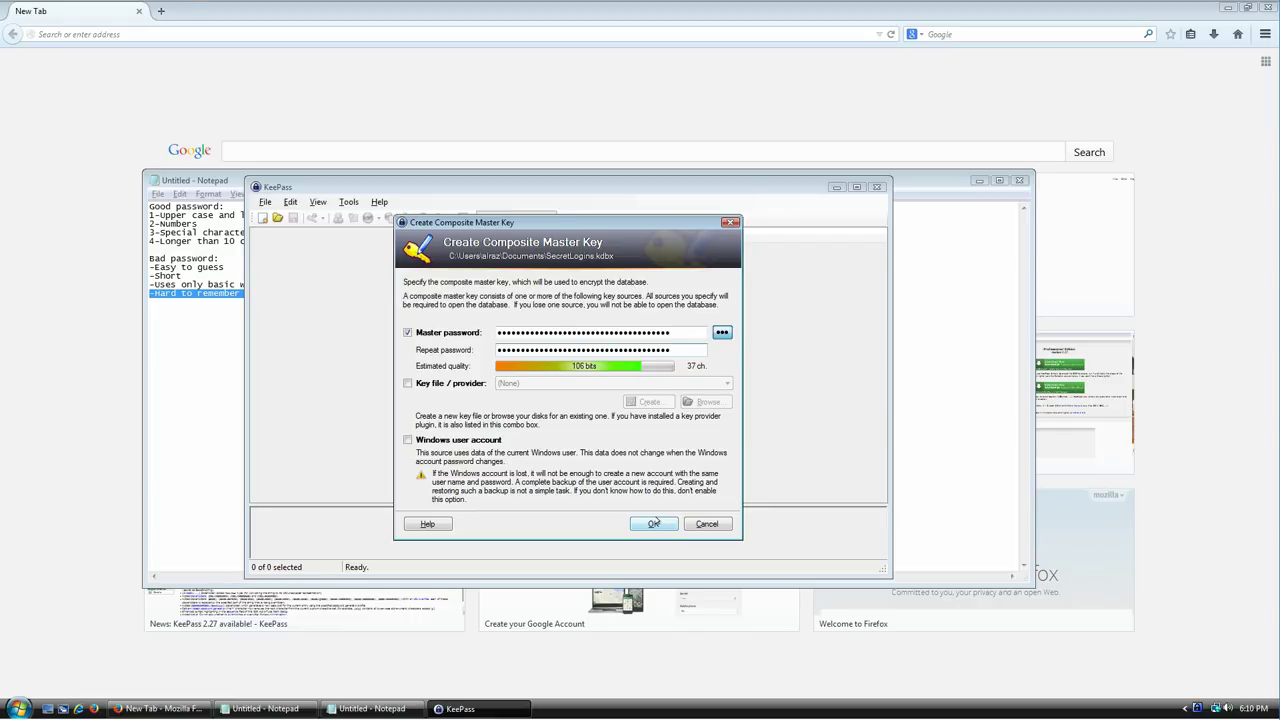
{"action": "left_click", "coordinate": [654, 523]}
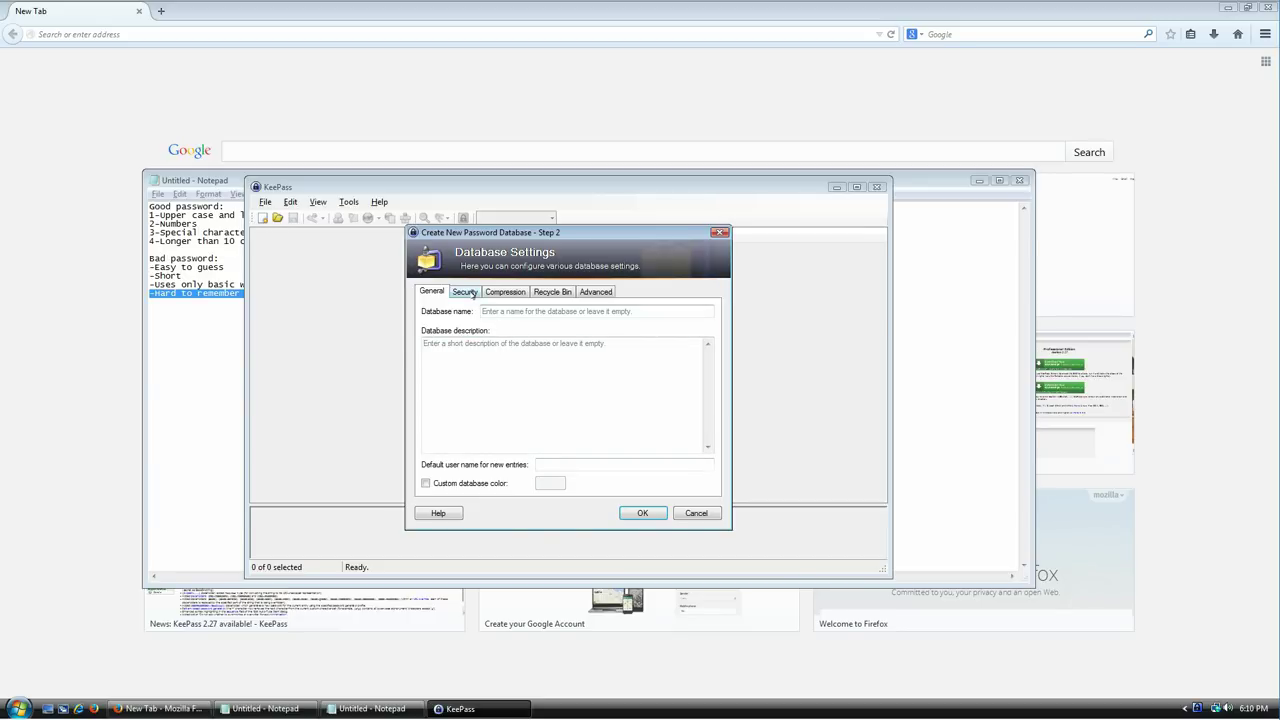
On the Security tab, use the 1 second delay link to set 6854912 transformation rounds
{"action": "left_click", "coordinate": [464, 291]}
{"action": "left_click", "coordinate": [440, 291]}
{"action": "left_click", "coordinate": [464, 291]}
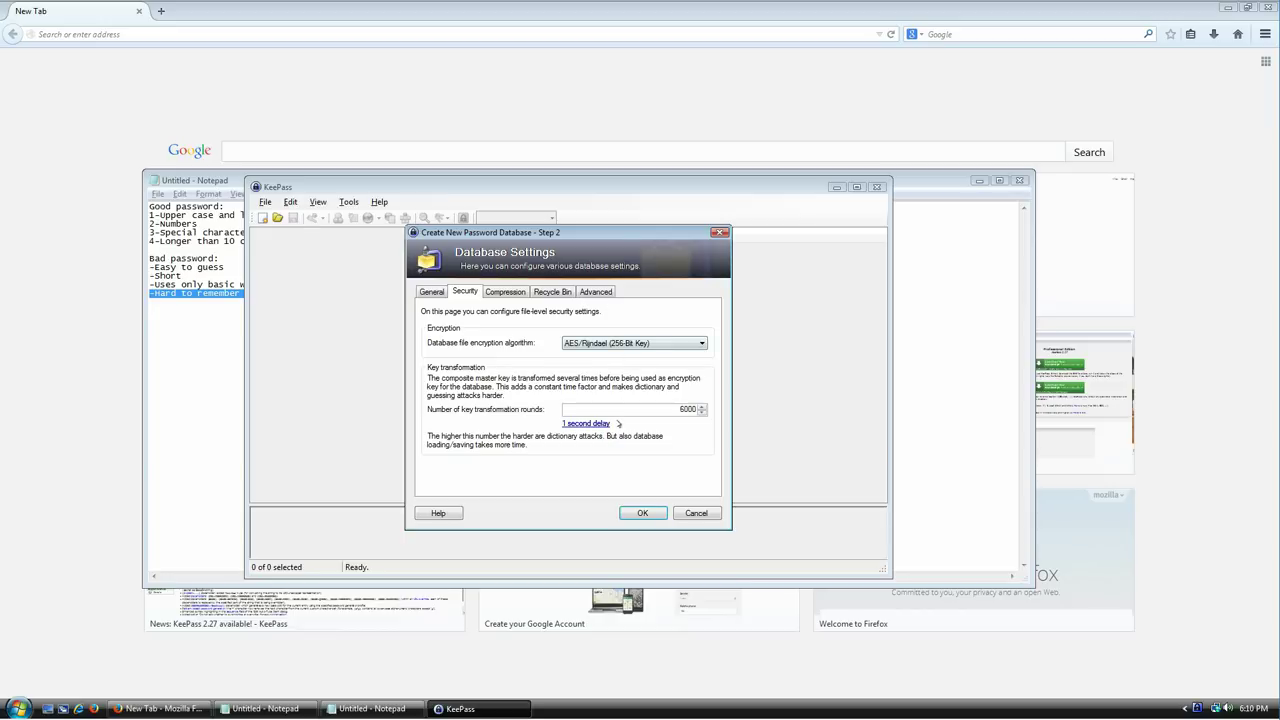
{"action": "left_click_drag", "start_coordinate": [668, 405], "coordinate": [738, 401]}
{"action": "left_click", "coordinate": [586, 424]}
{"action": "left_click_drag", "start_coordinate": [659, 410], "coordinate": [704, 417]}
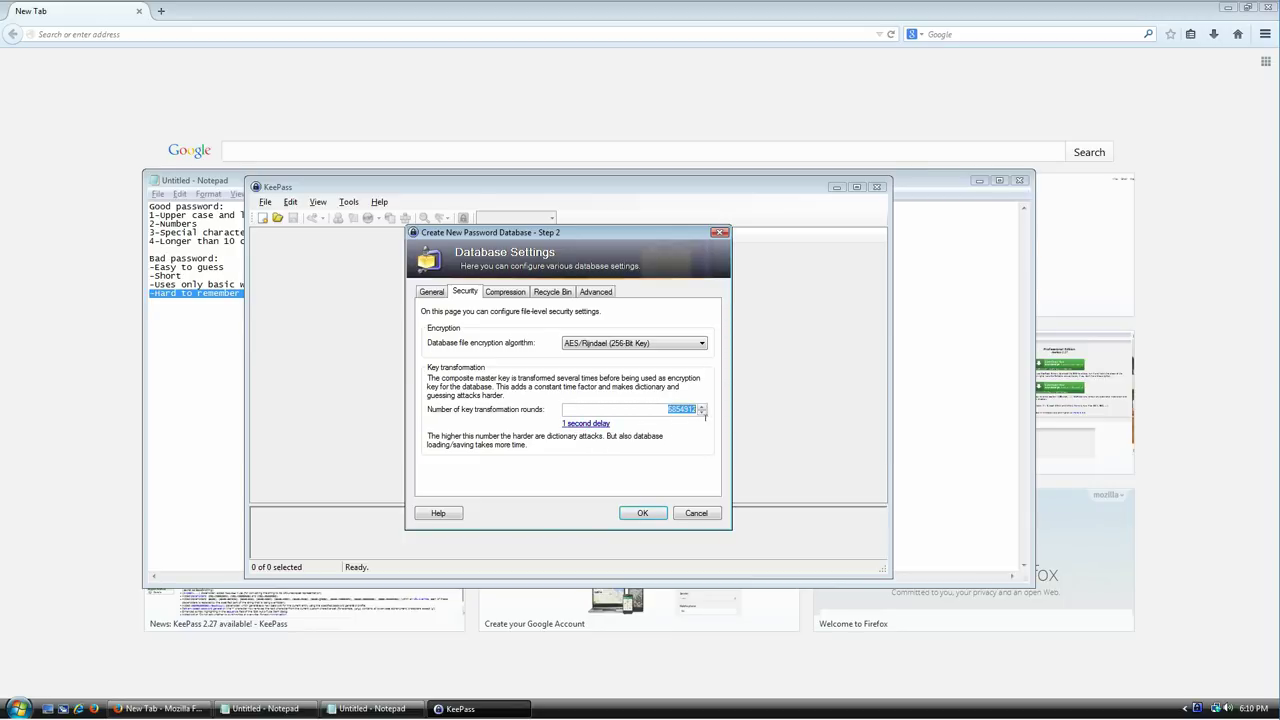
{"action": "left_click", "coordinate": [660, 410]}
Look over the Compression, Recycle Bin and Advanced database settings tabs
{"action": "left_click", "coordinate": [506, 293]}
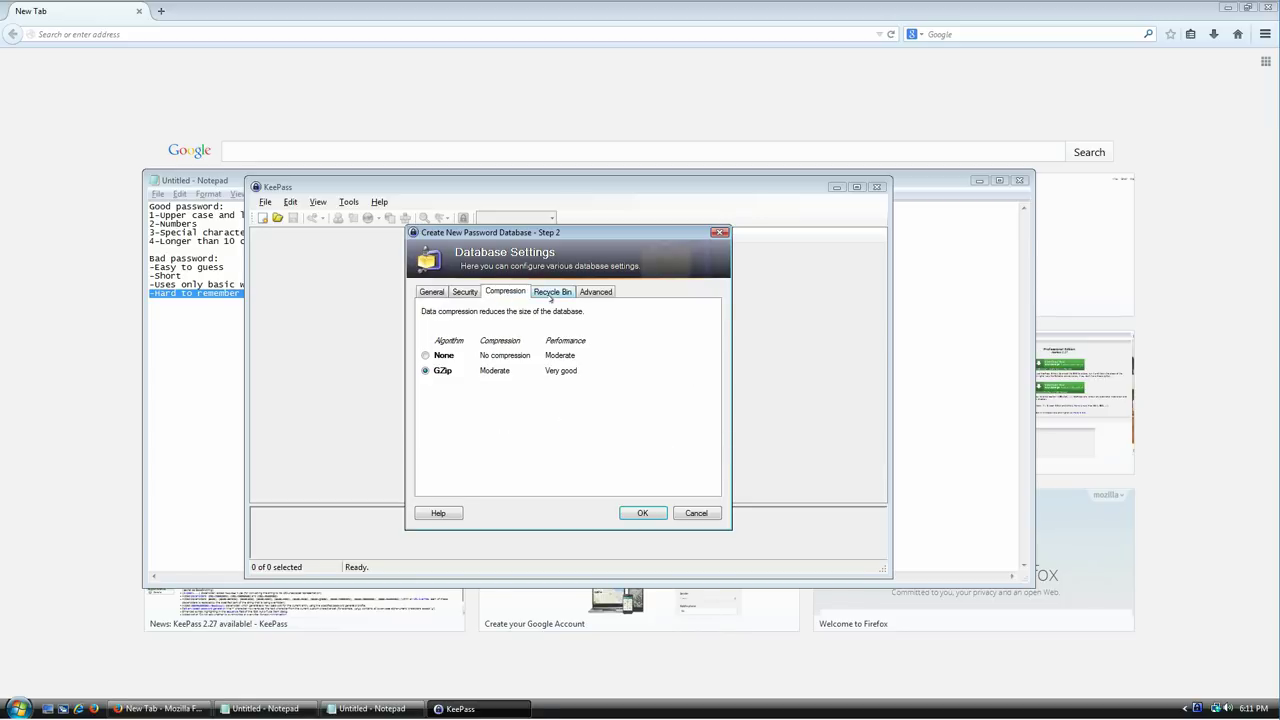
{"action": "left_click", "coordinate": [551, 292]}
{"action": "left_click", "coordinate": [600, 292]}
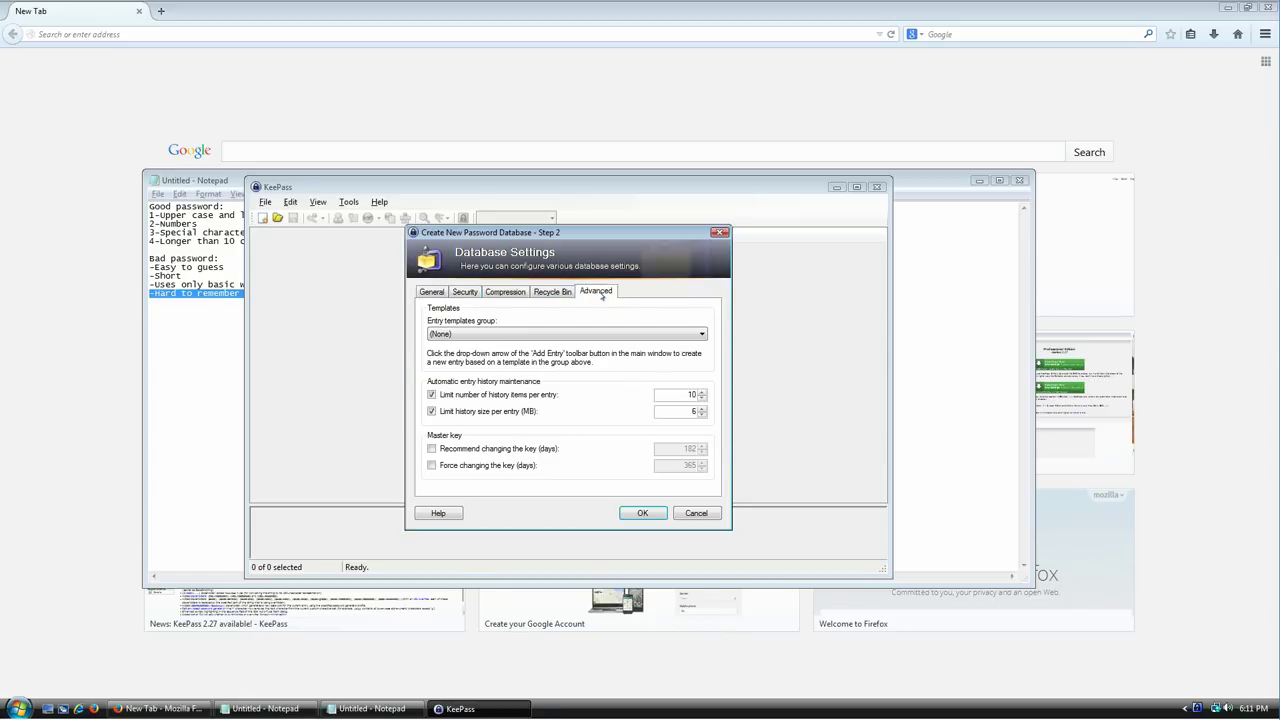
{"action": "left_click", "coordinate": [432, 291]}
Name the database 'My data', add a description about storing login information, and confirm
{"action": "left_click", "coordinate": [532, 311]}
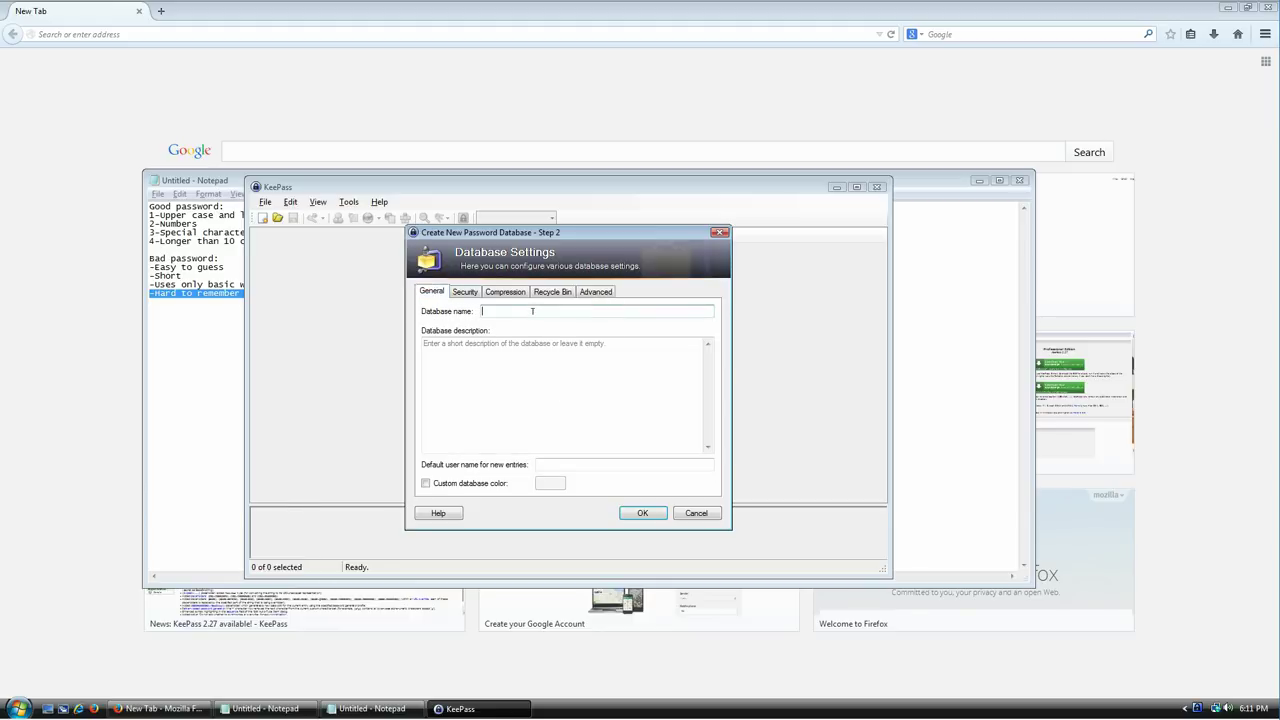
{"action": "type", "text": "My data"}
{"action": "left_click", "coordinate": [561, 392]}
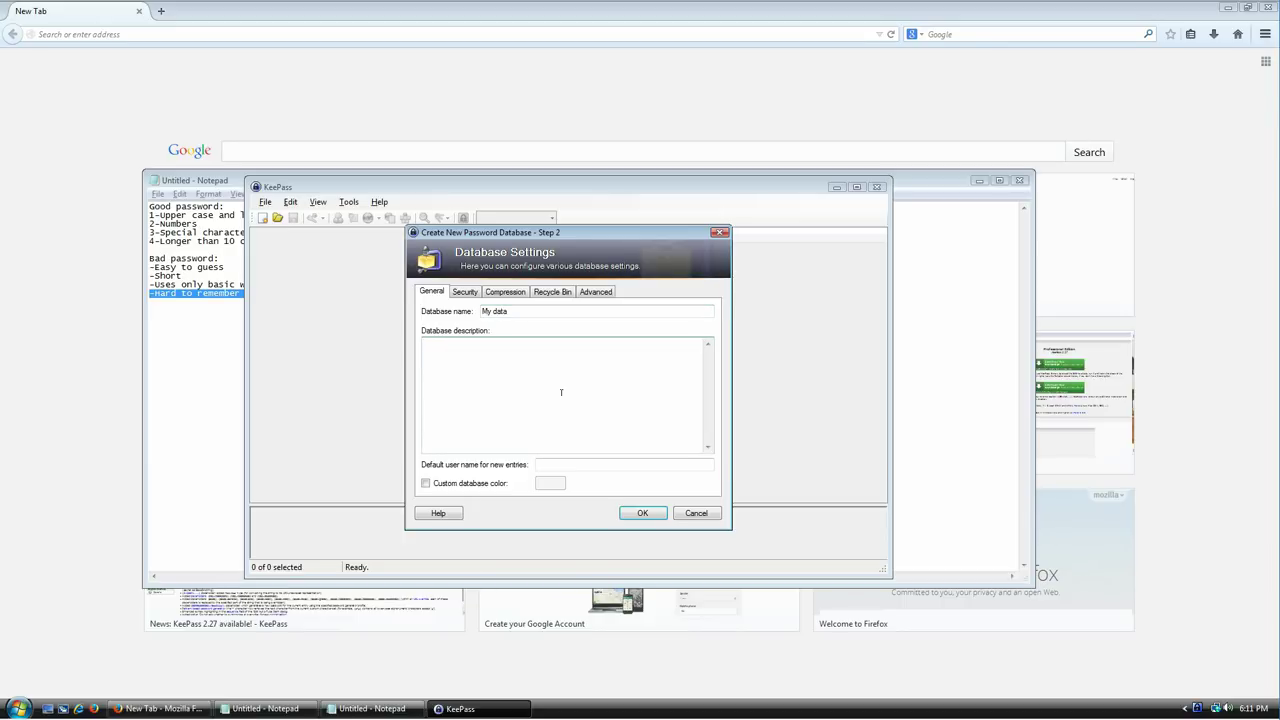
{"action": "type", "text": "I use this database to store login information because I feel like it."}
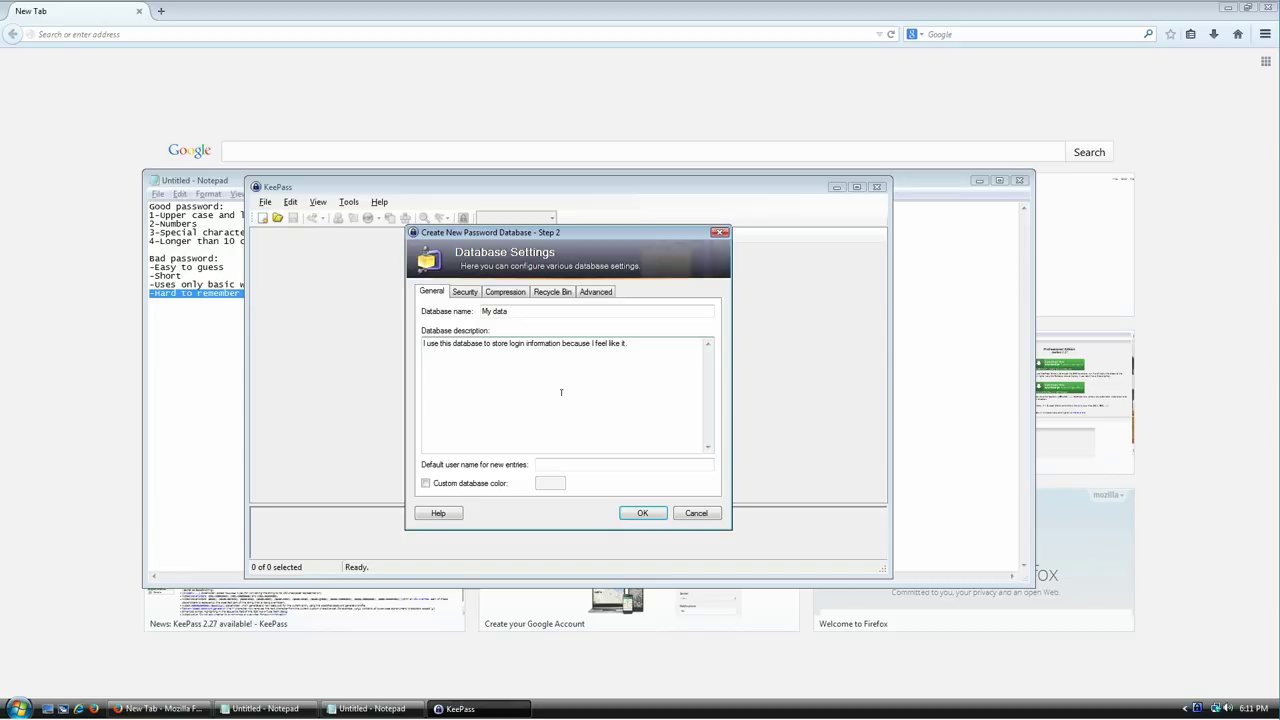
{"action": "left_click", "coordinate": [621, 514]}
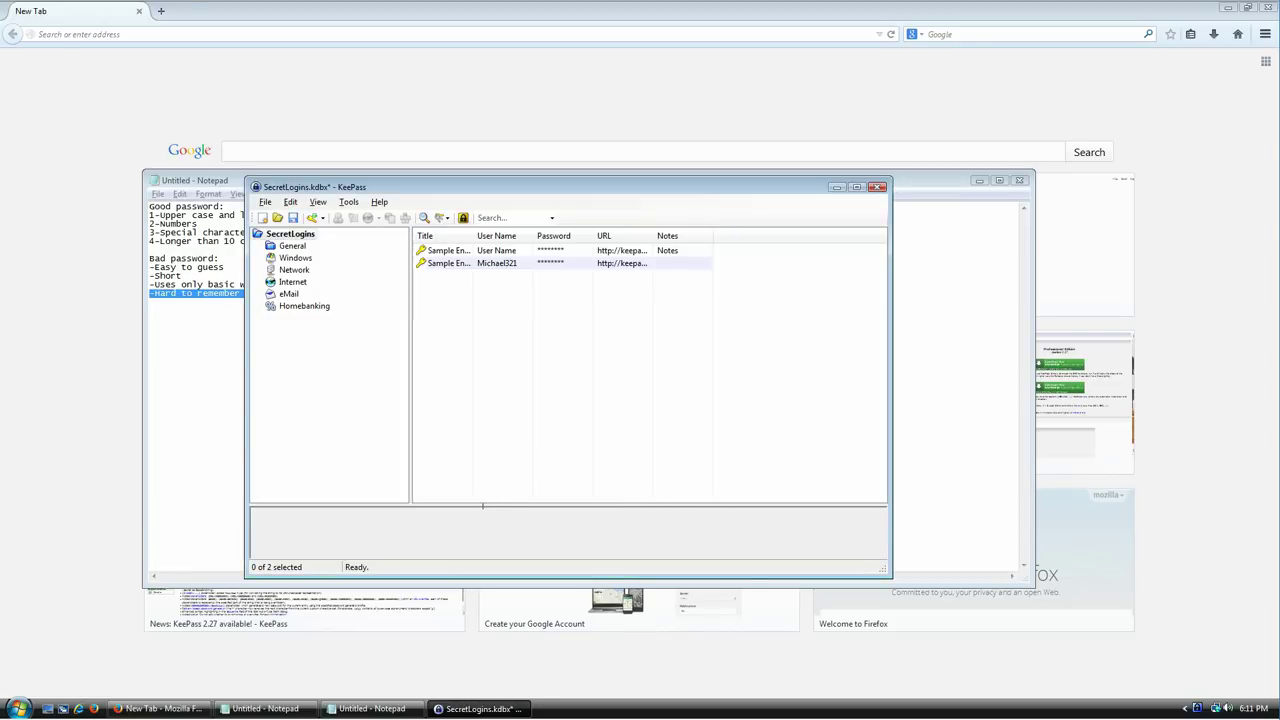
Open the first Sample Entry in the editor and close it without changes
{"action": "left_click_drag", "start_coordinate": [424, 186], "coordinate": [467, 132]}
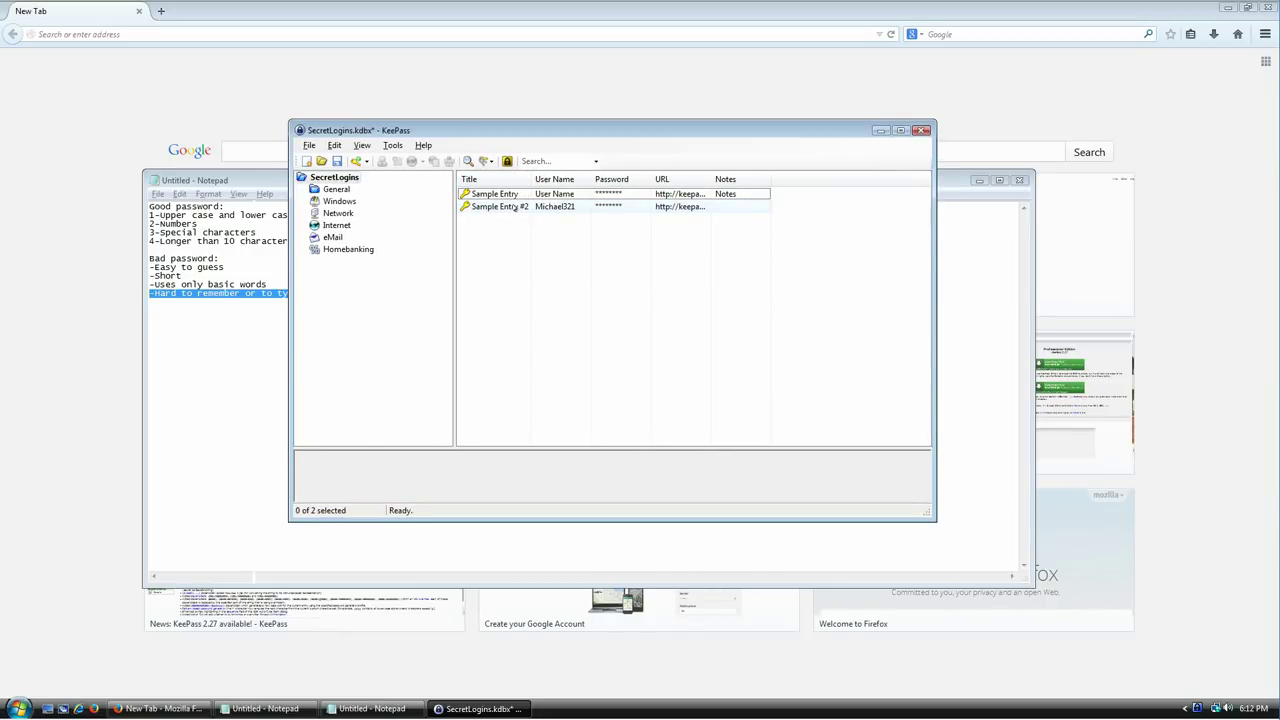
{"action": "left_click", "coordinate": [510, 197]}
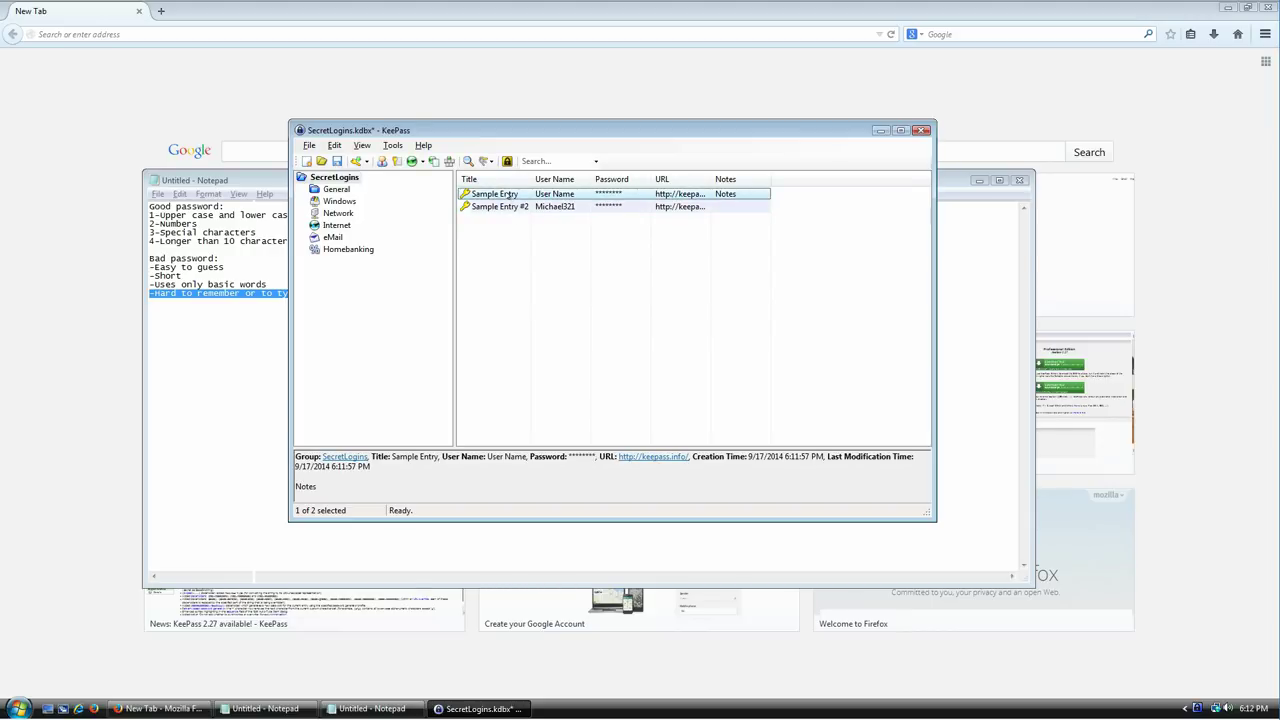
{"action": "double_click", "coordinate": [513, 194]}
{"action": "left_click_drag", "start_coordinate": [520, 157], "coordinate": [577, 242]}
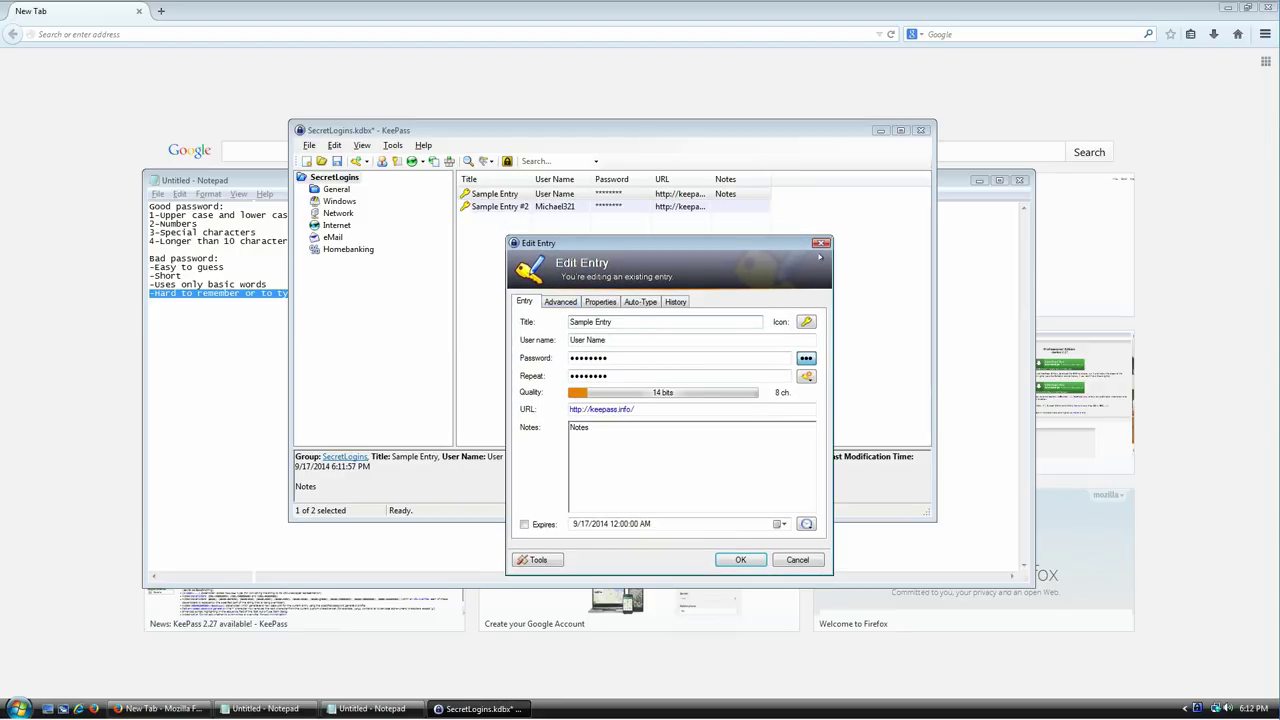
{"action": "left_click", "coordinate": [820, 243]}
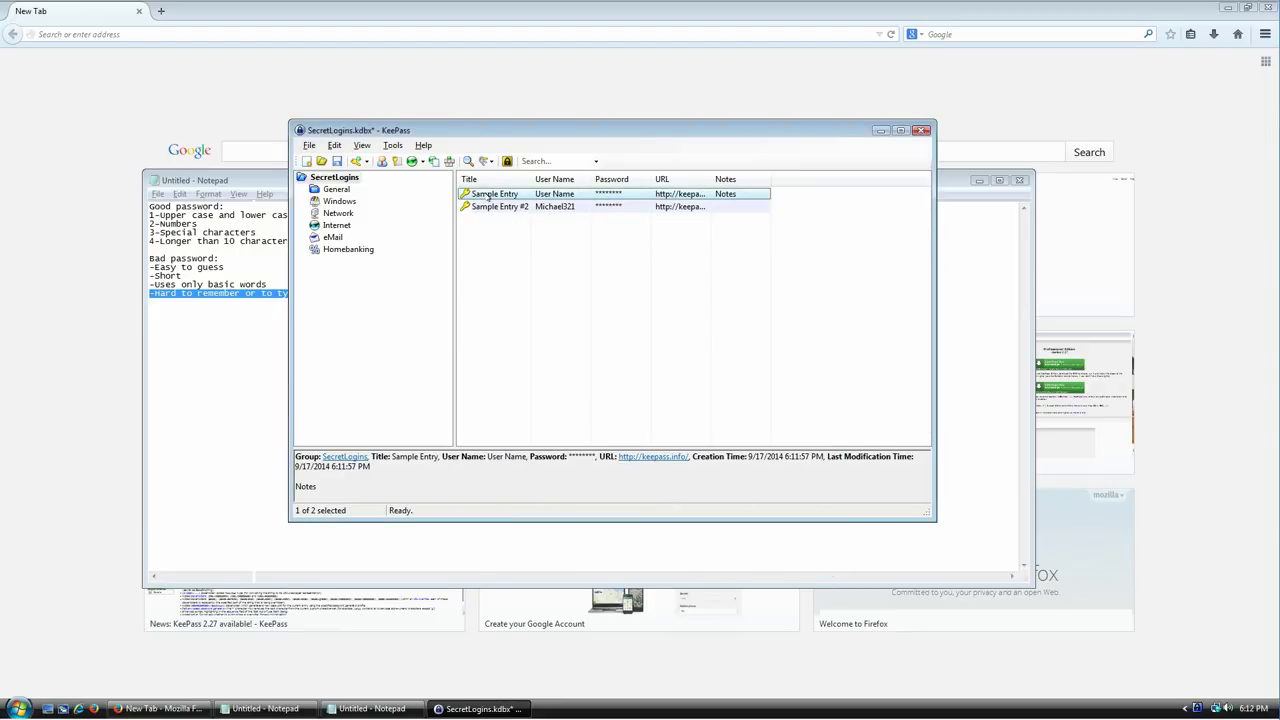
{"action": "double_click", "coordinate": [488, 196]}
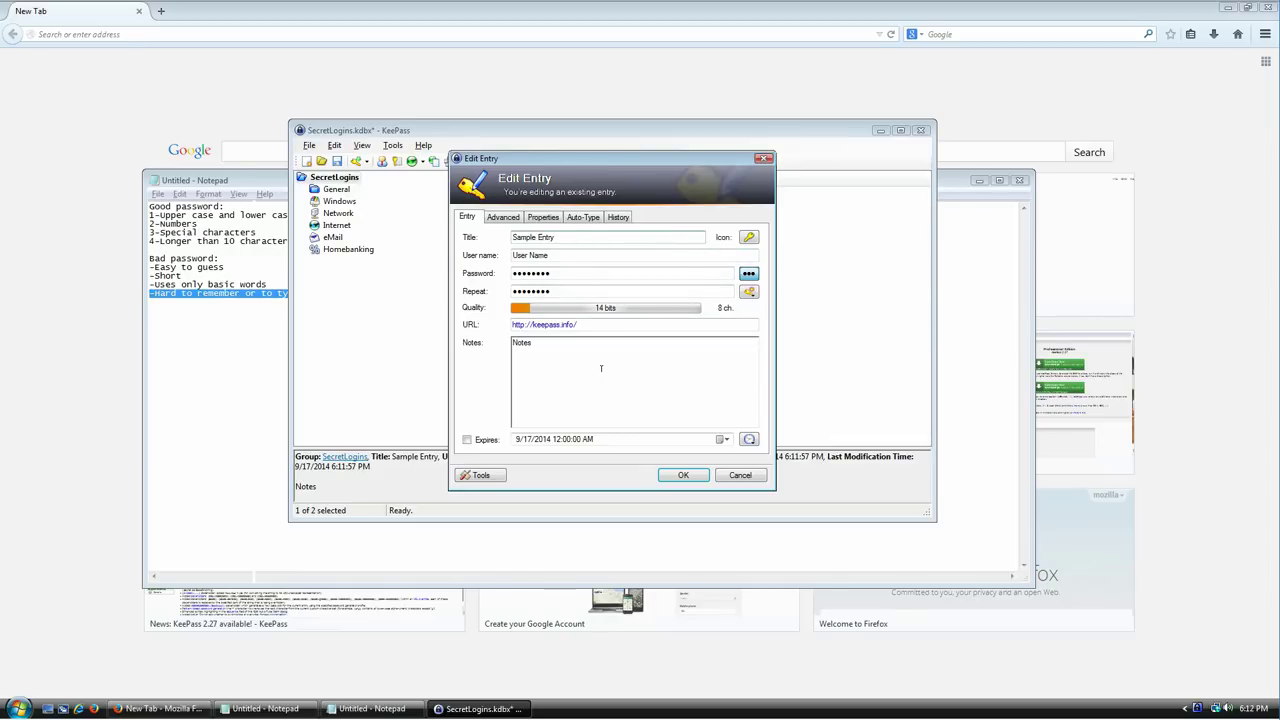
{"action": "key", "text": "Escape"}
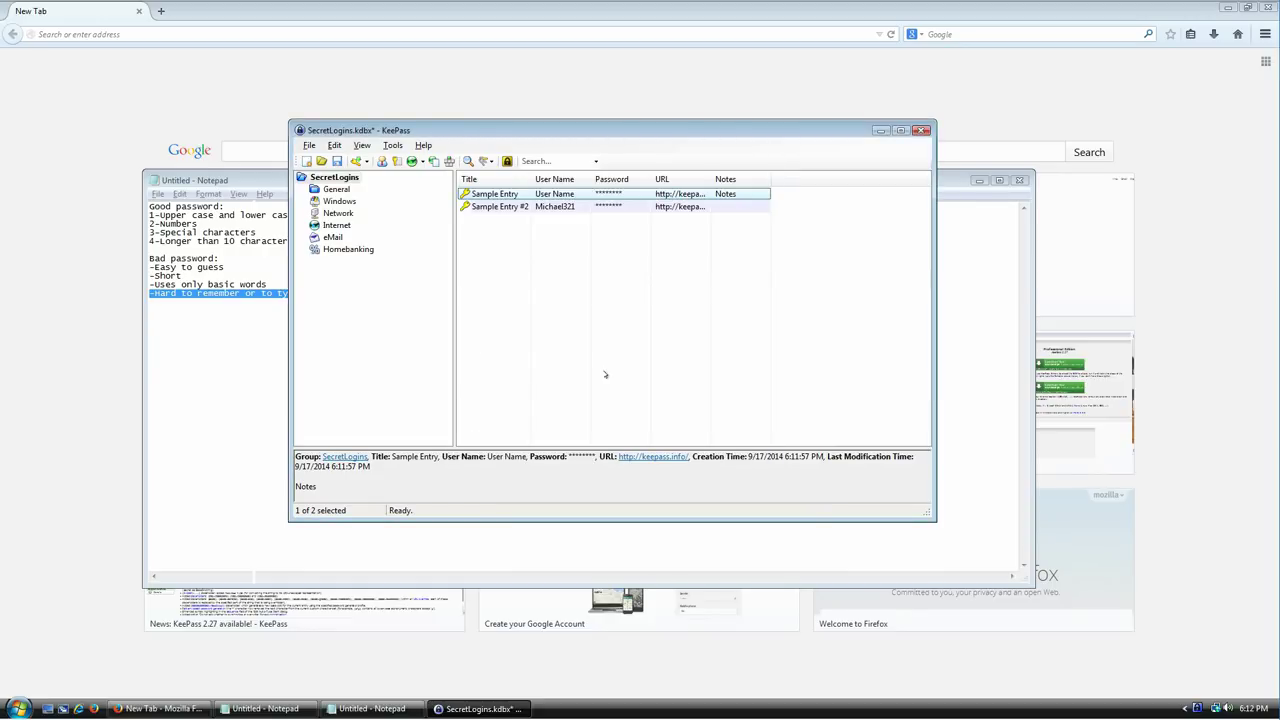
Select both sample entries and move them to the Recycle Bin
{"action": "key", "text": "shift+Down"}
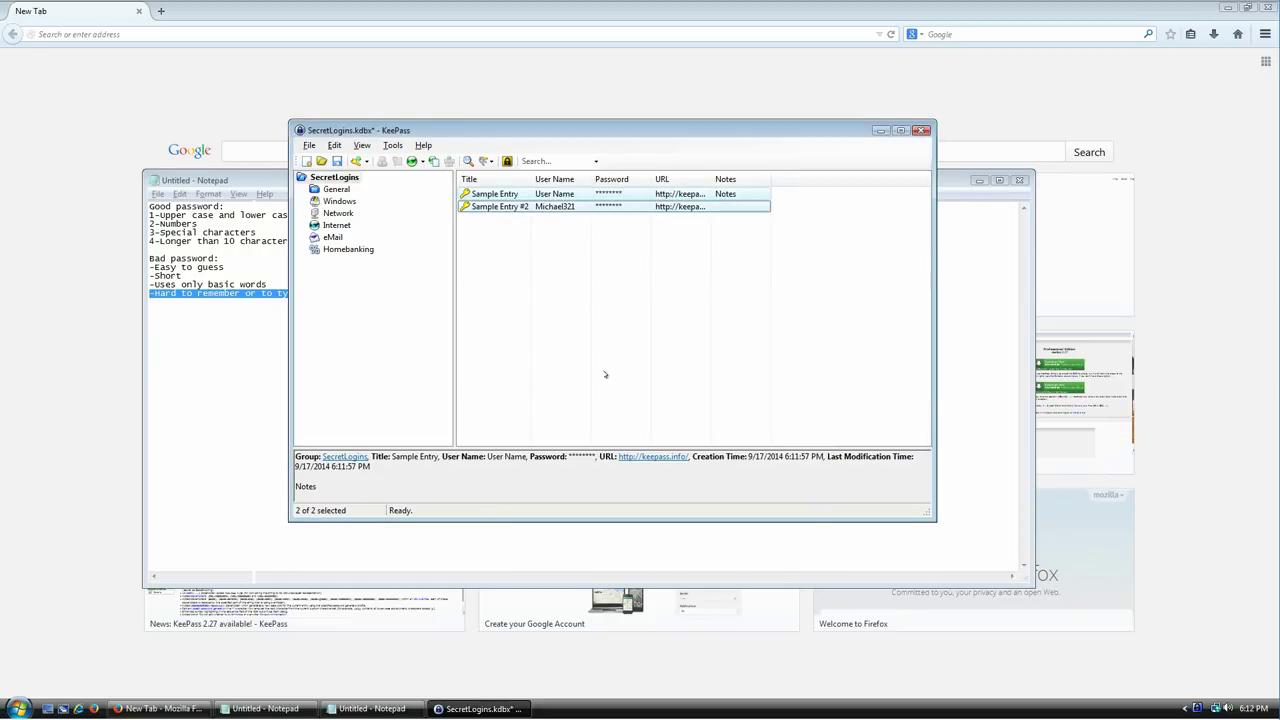
{"action": "key", "text": "Delete"}
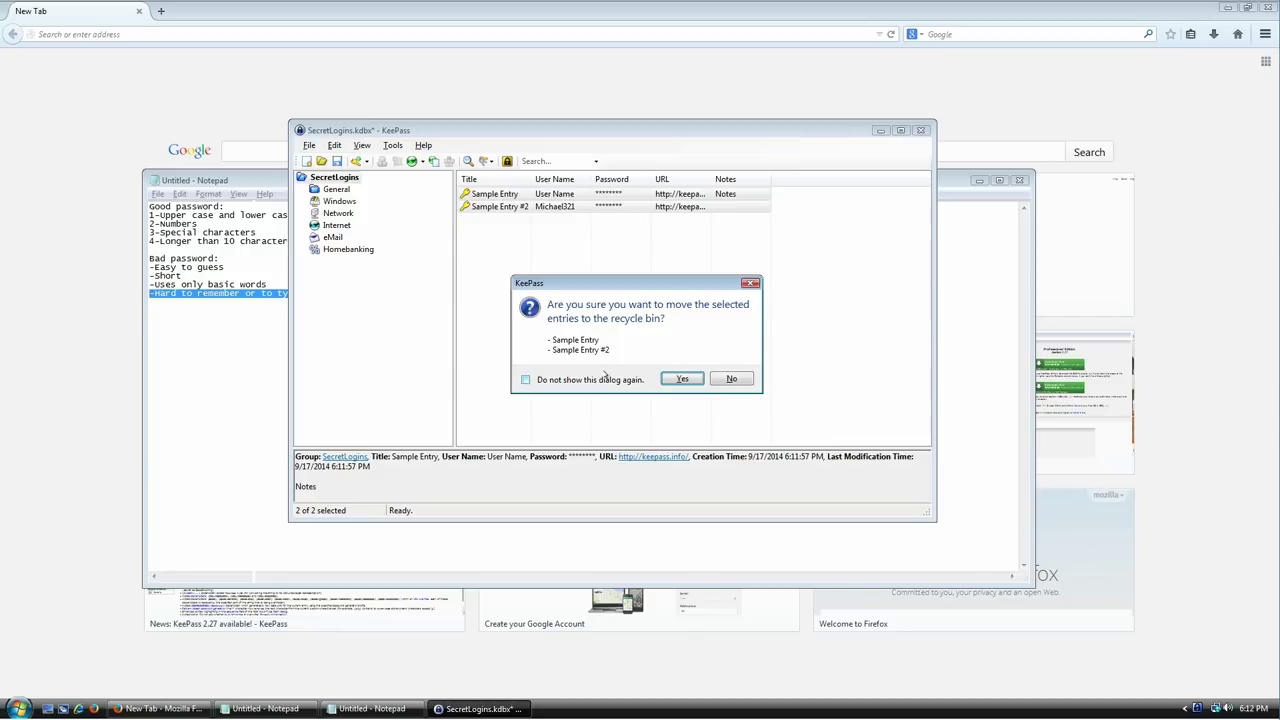
{"action": "key", "text": "Return"}
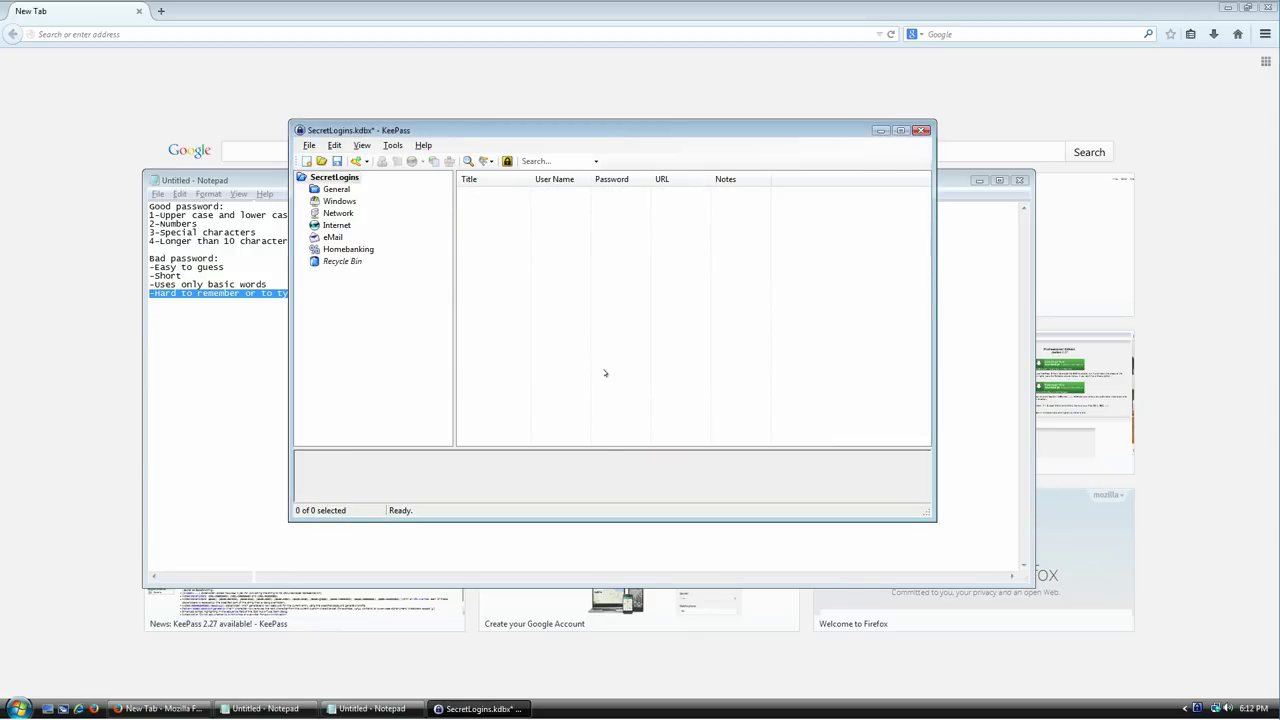
Move KeePass aside, minimize Notepad, and load gmail in Firefox
{"action": "left_click_drag", "start_coordinate": [551, 129], "coordinate": [580, 259]}
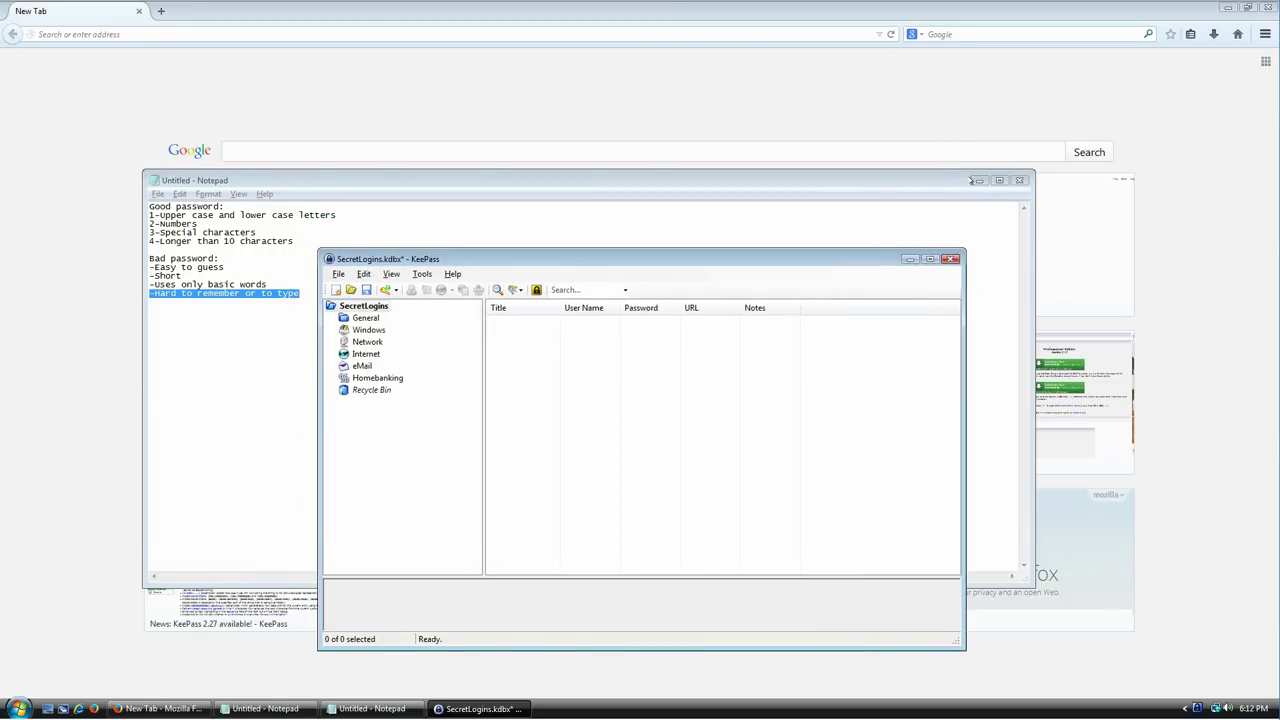
{"action": "left_click", "coordinate": [968, 180]}
{"action": "left_click", "coordinate": [976, 180]}
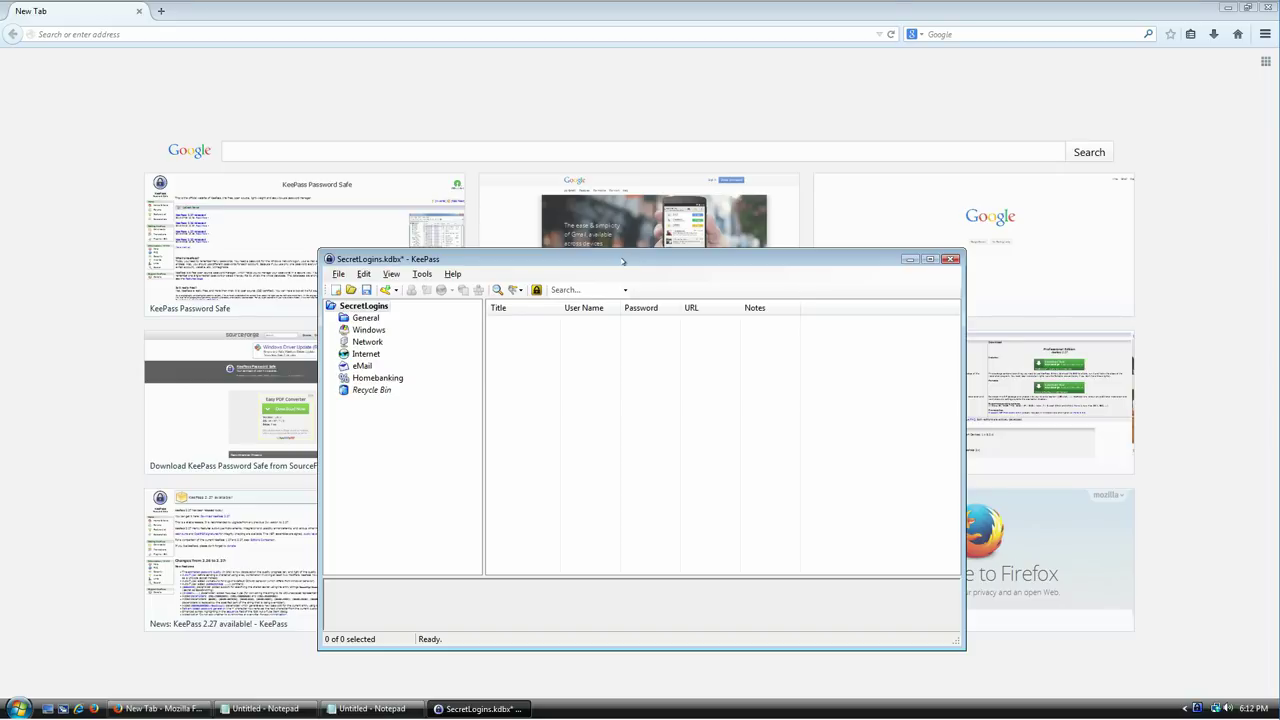
{"action": "left_click", "coordinate": [510, 101]}
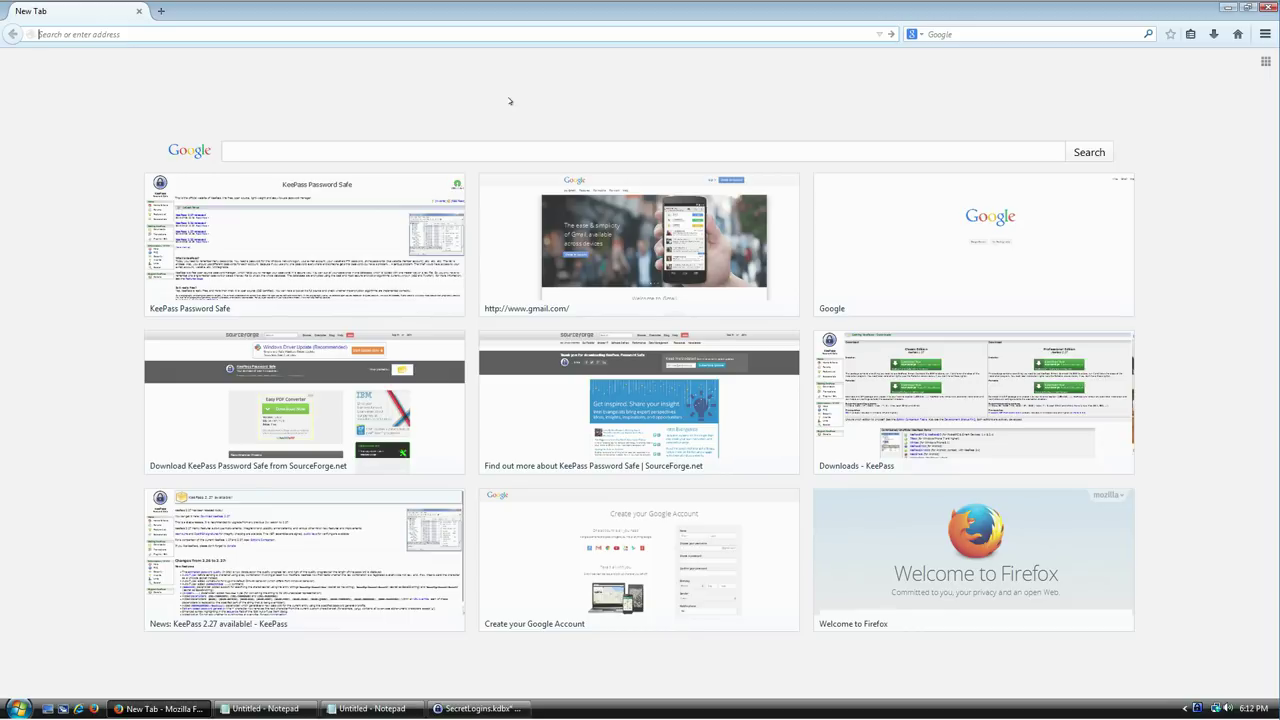
{"action": "type", "text": "gmai"}
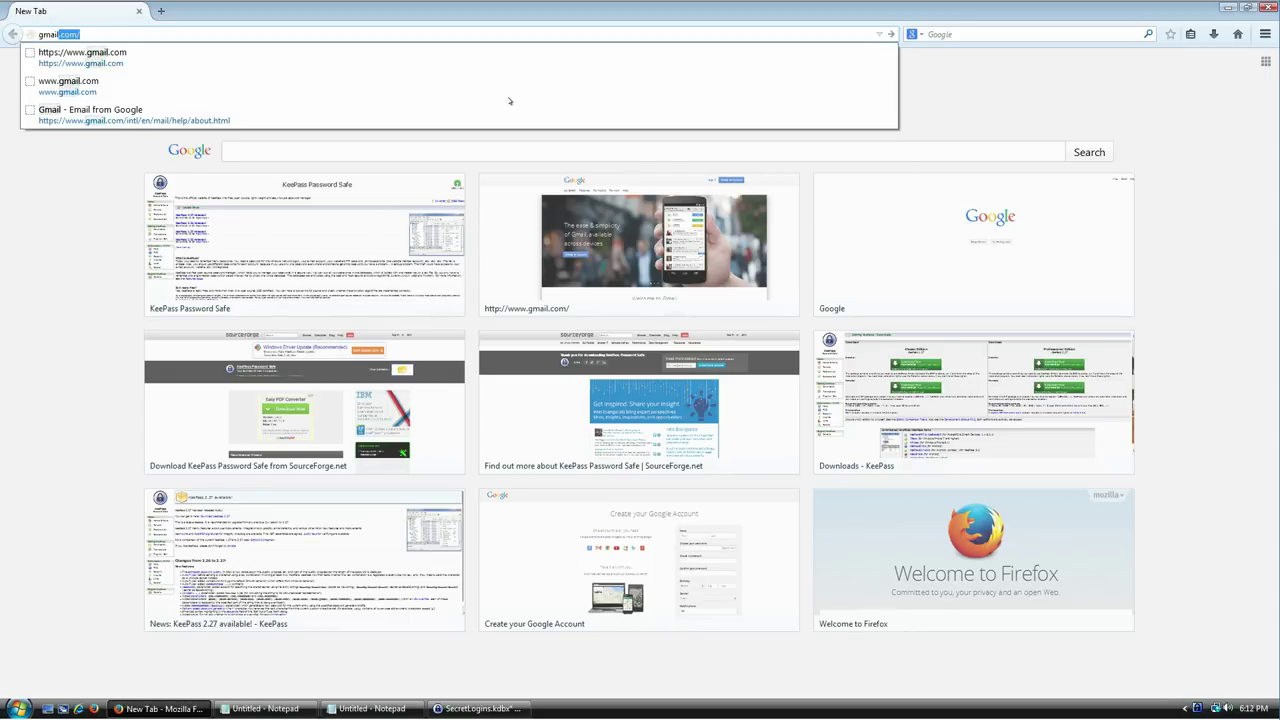
{"action": "type", "text": "l"}
{"action": "key", "text": "Return"}
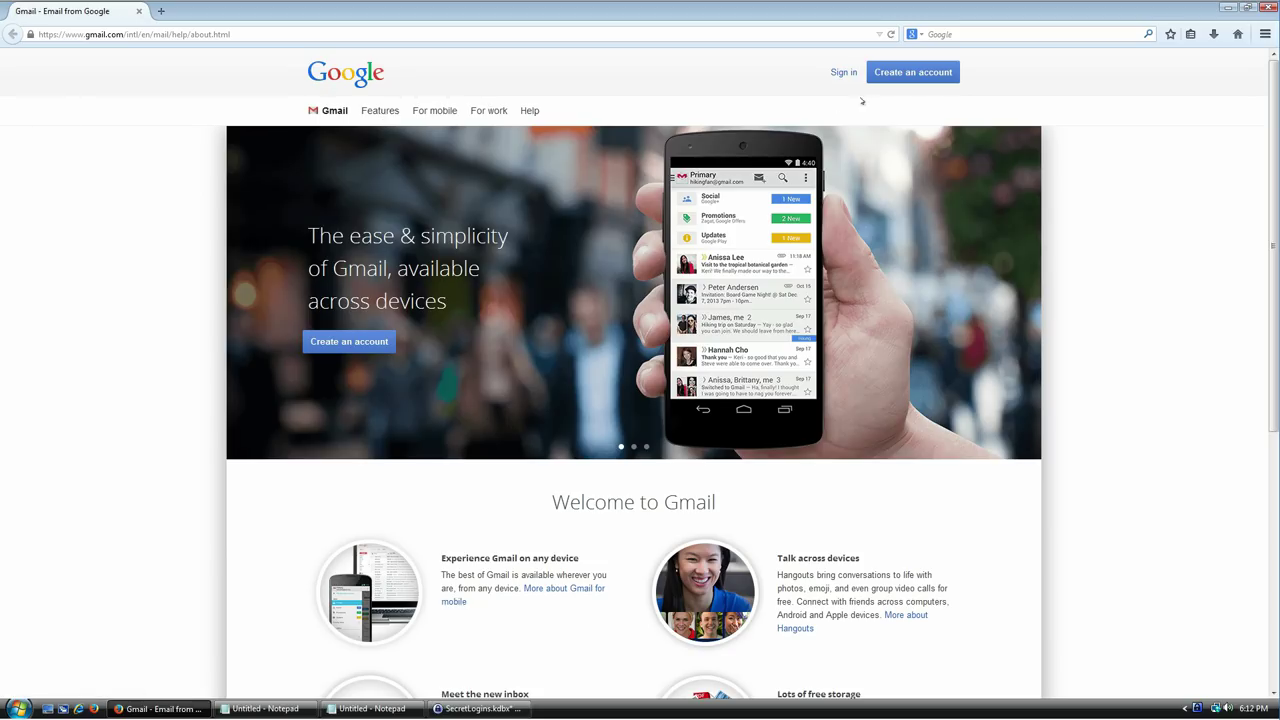
Start a new Google account and enter the first name, last name and desired username
{"action": "left_click", "coordinate": [915, 75]}
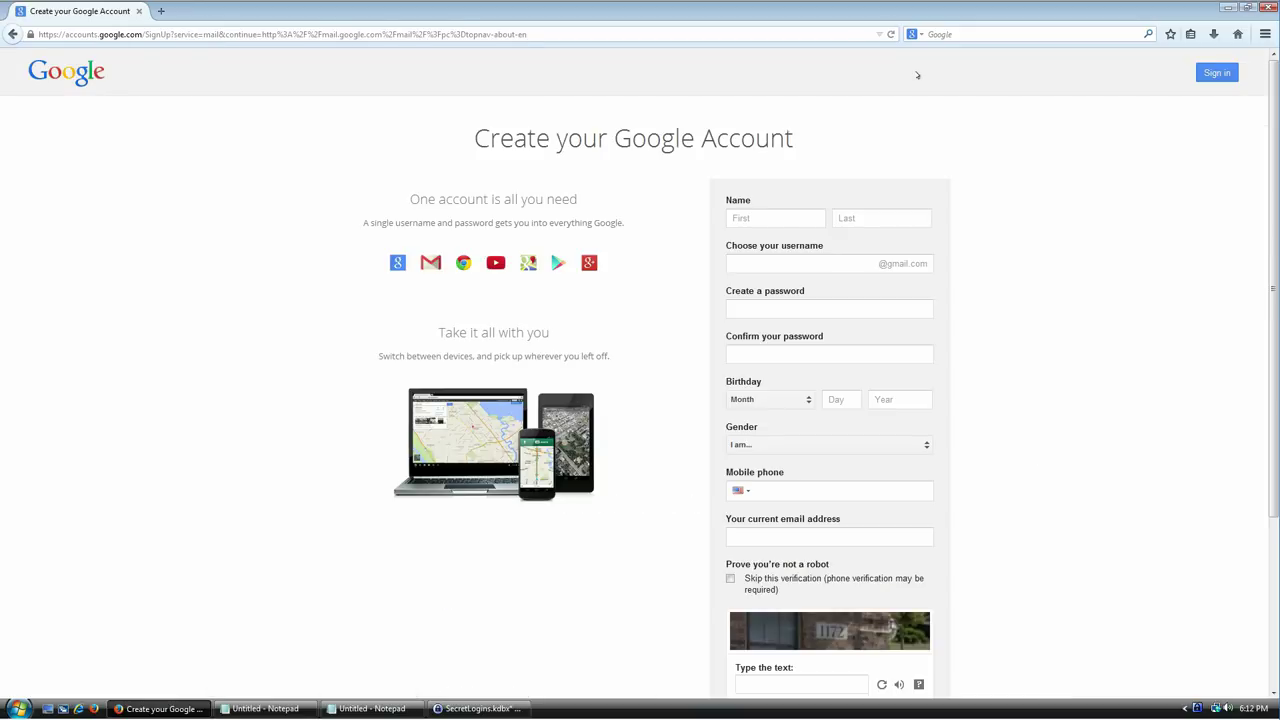
{"action": "left_click", "coordinate": [775, 208]}
{"action": "type", "text": "John"}
{"action": "key", "text": "Tab"}
{"action": "type", "text": "Doe"}
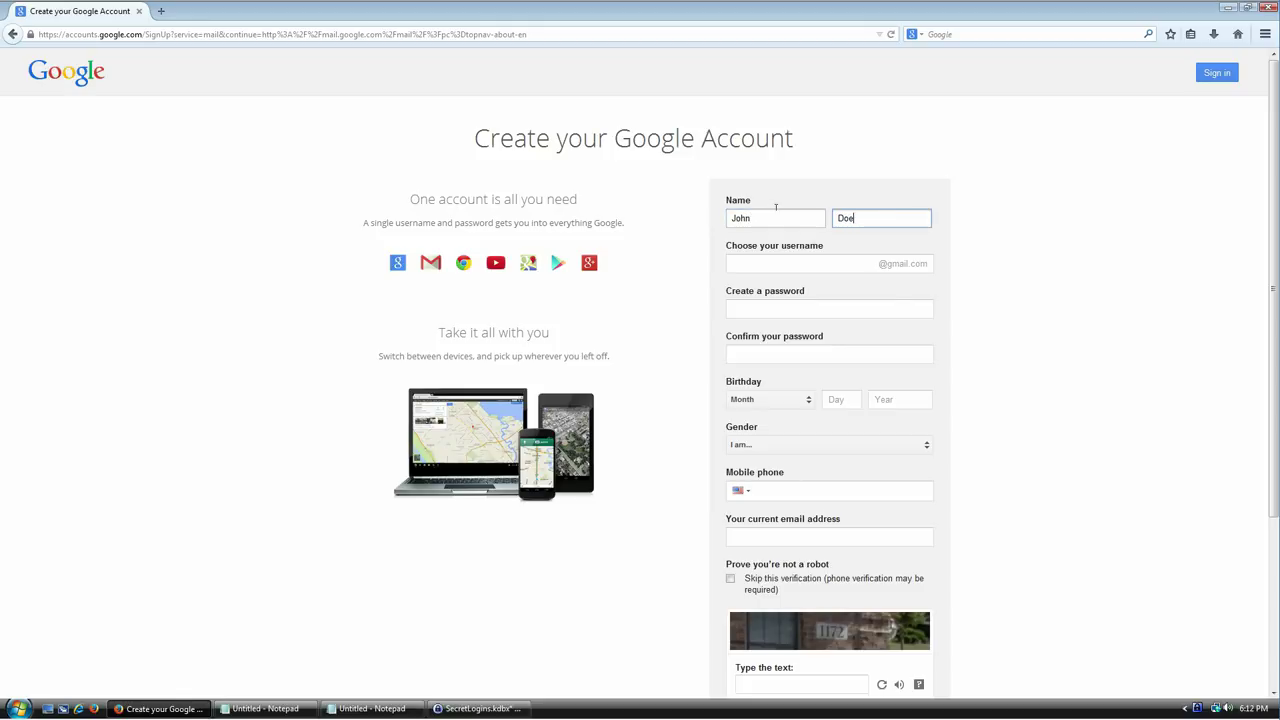
{"action": "key", "text": "Tab"}
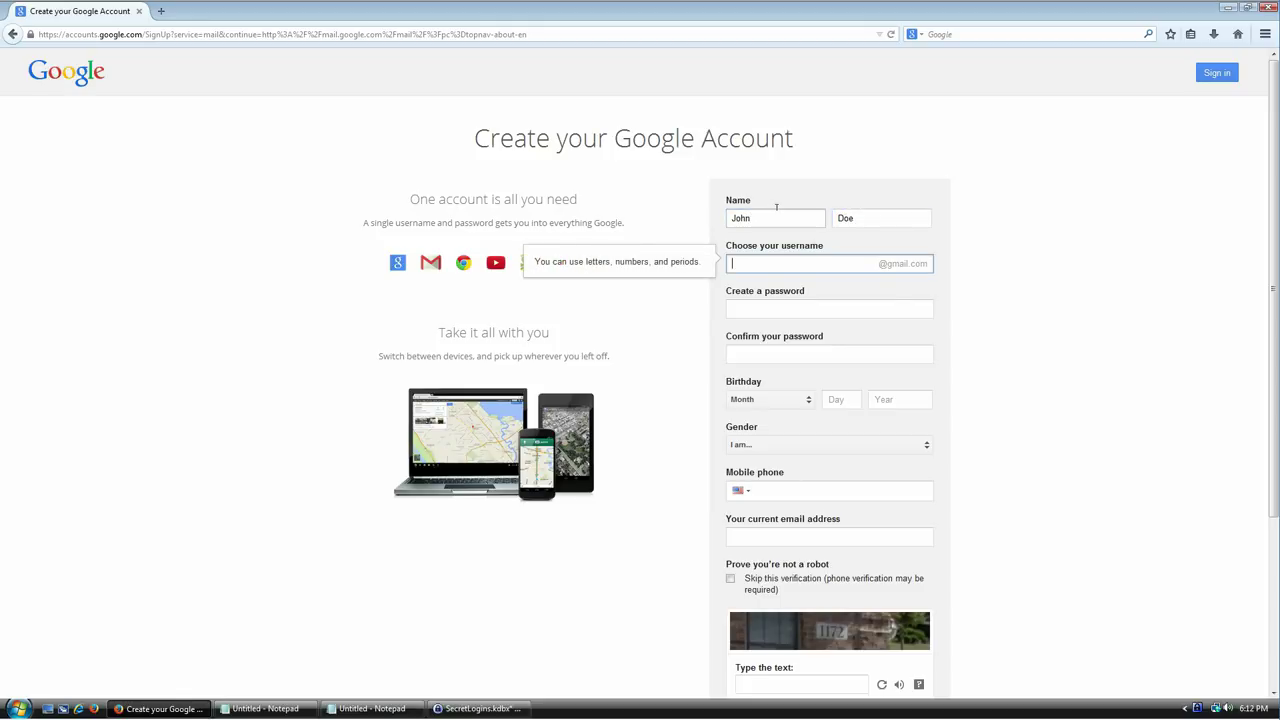
{"action": "key", "text": "Tab"}
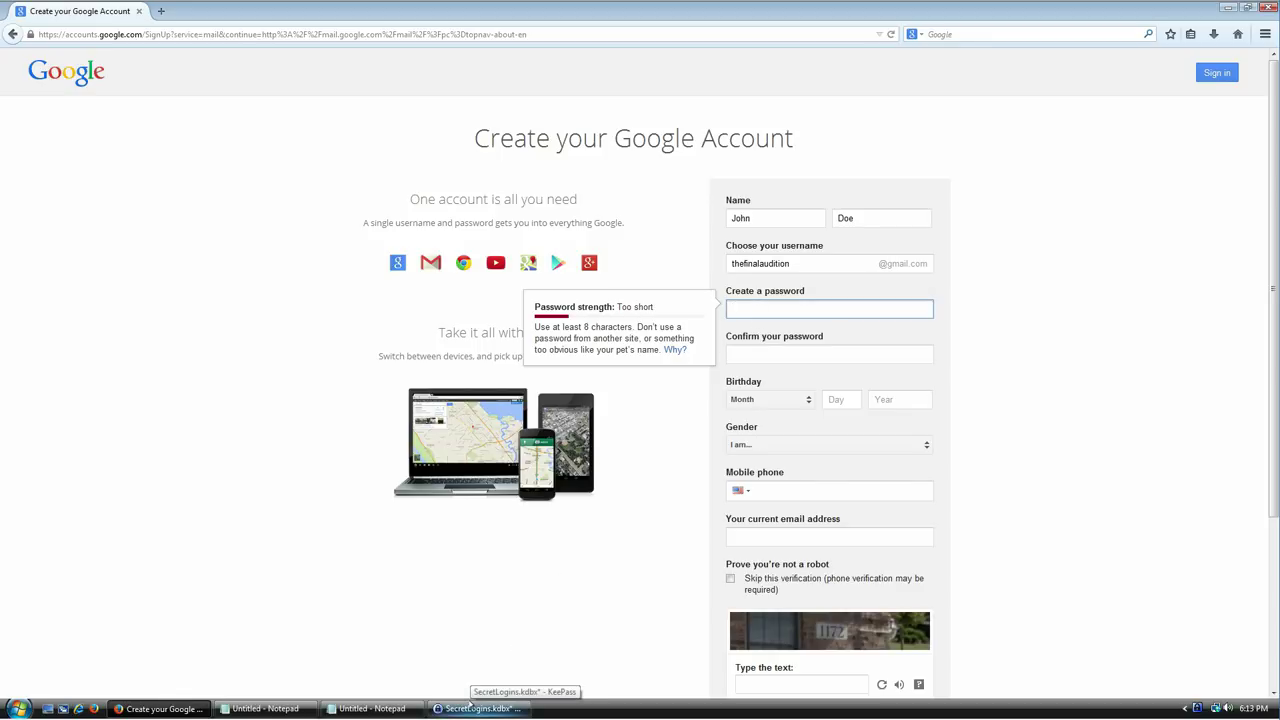
{"action": "left_click", "coordinate": [469, 704]}
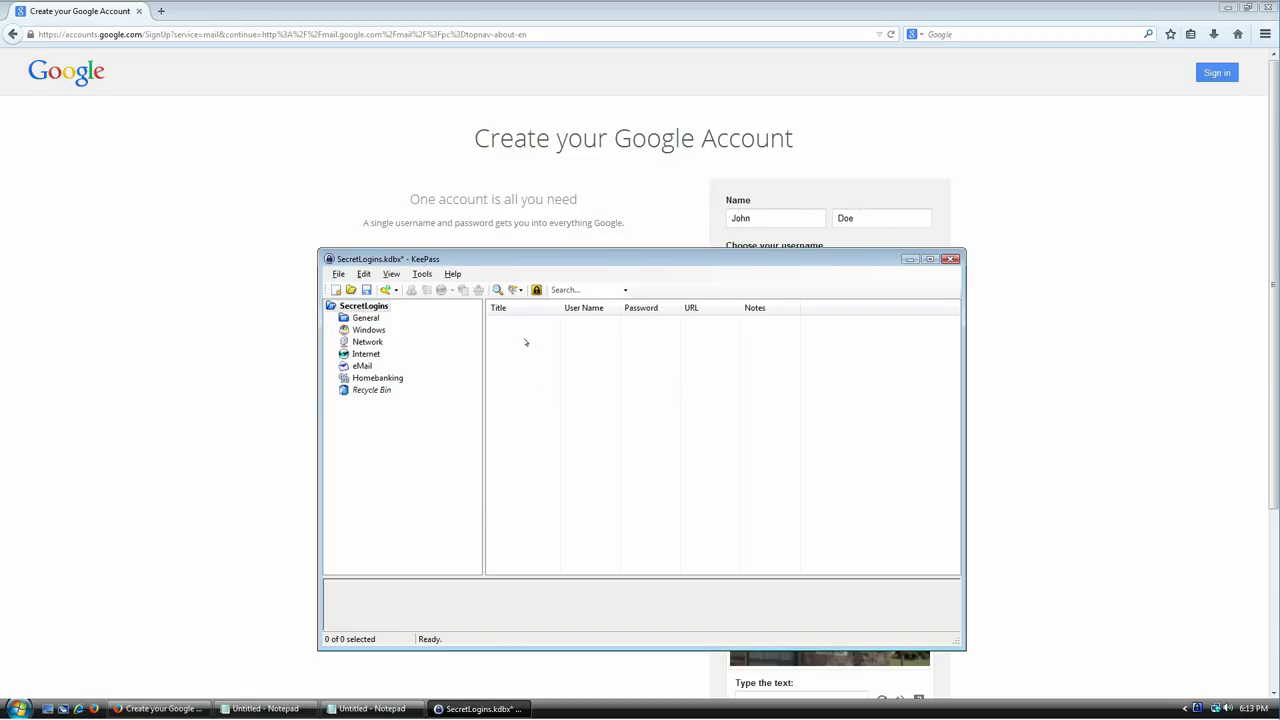
Add a new entry to SecretLogins from the entry list's context menu
{"action": "left_click_drag", "start_coordinate": [568, 258], "coordinate": [589, 234]}
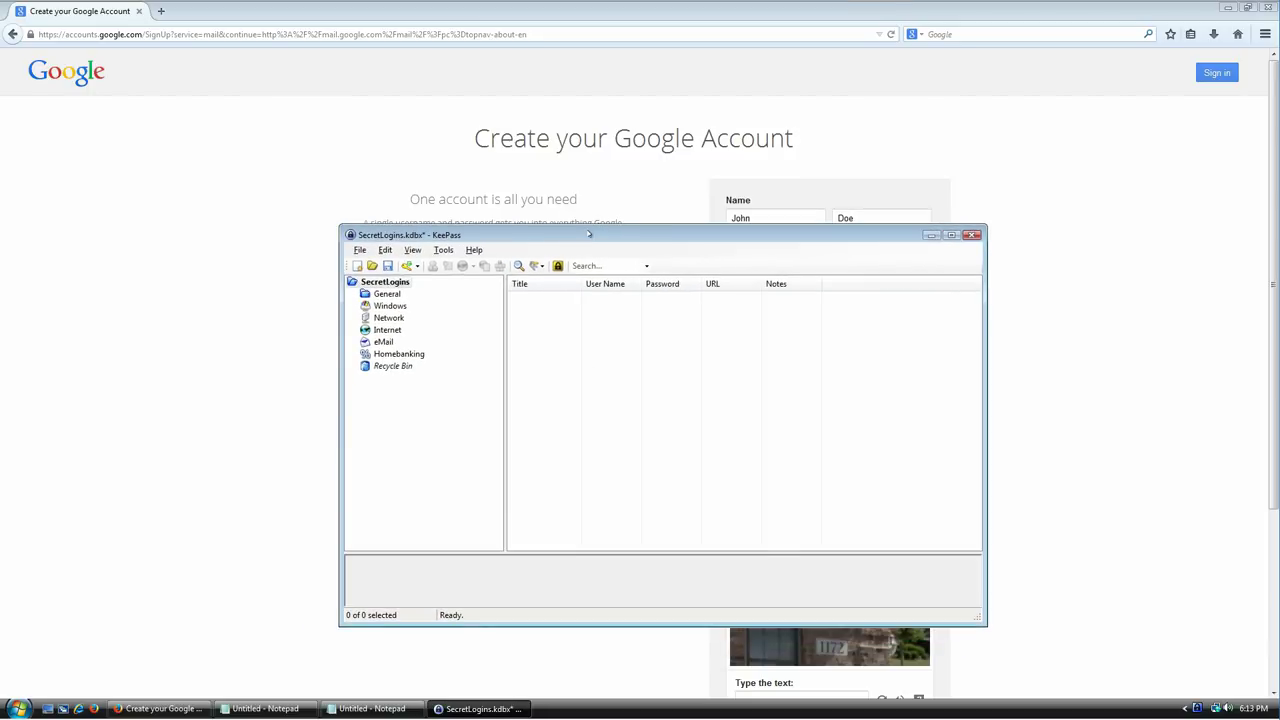
{"action": "right_click", "coordinate": [541, 317]}
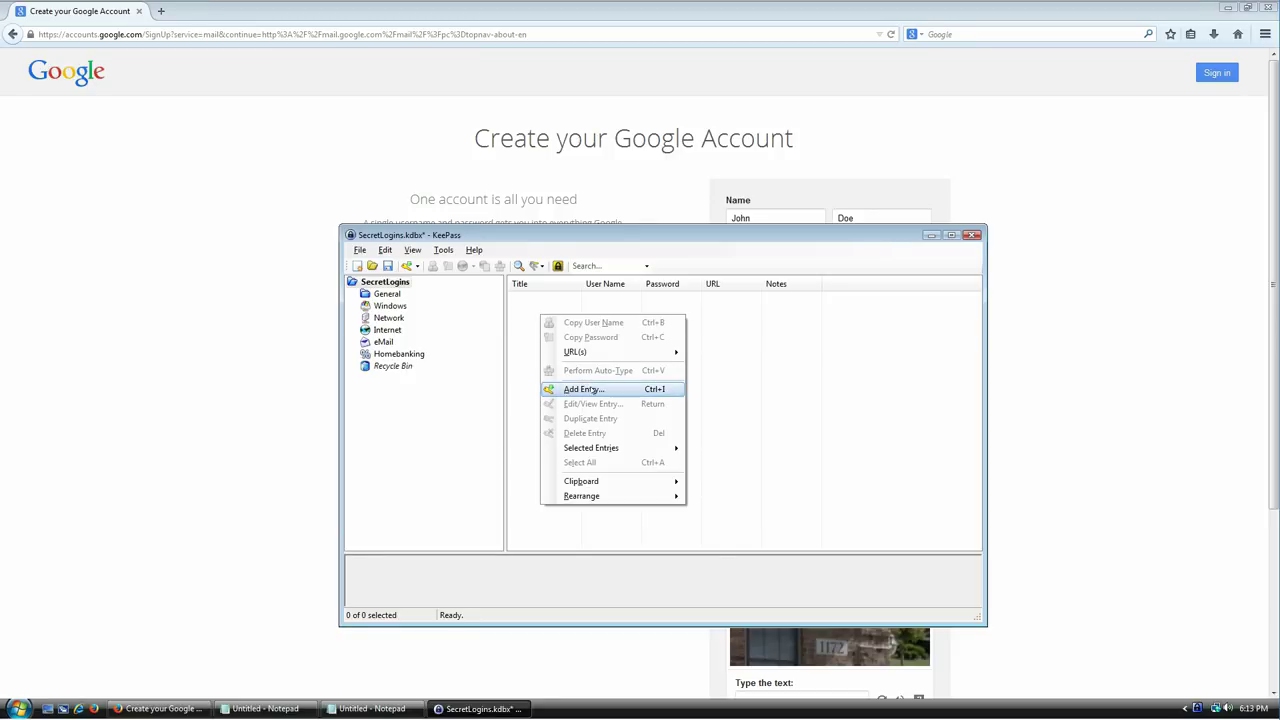
{"action": "left_click", "coordinate": [543, 287]}
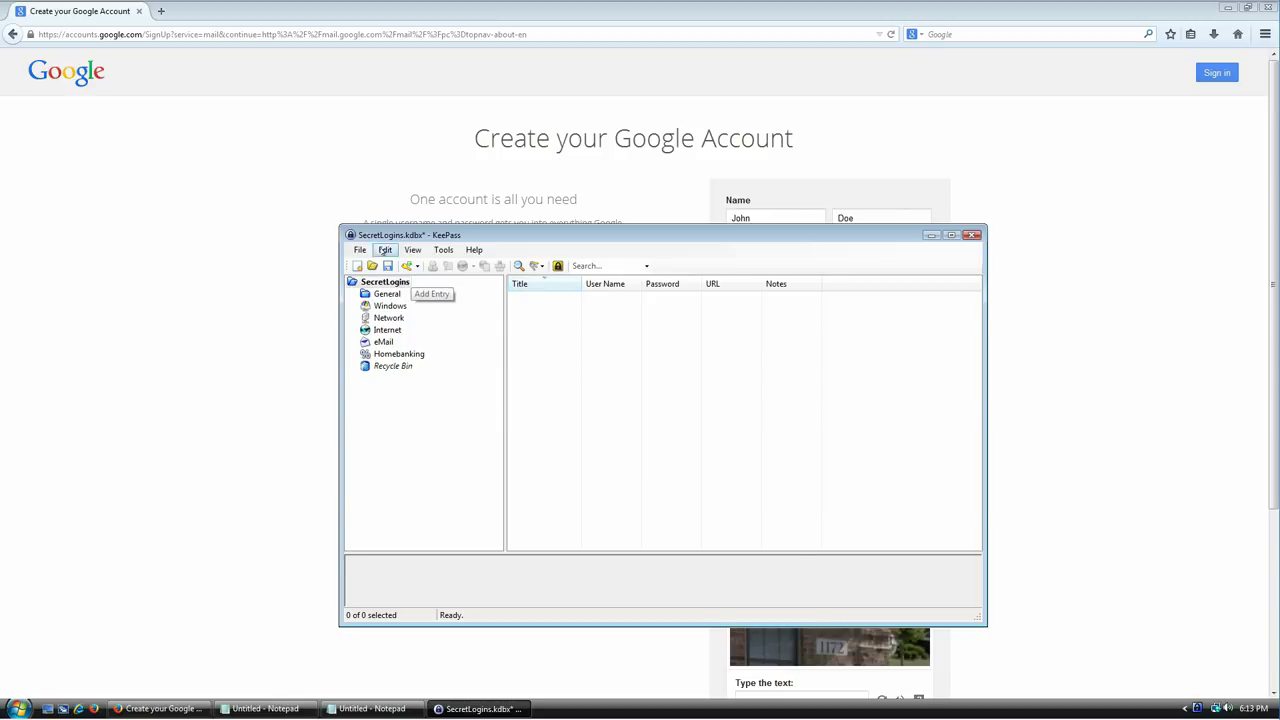
{"action": "left_click", "coordinate": [362, 250]}
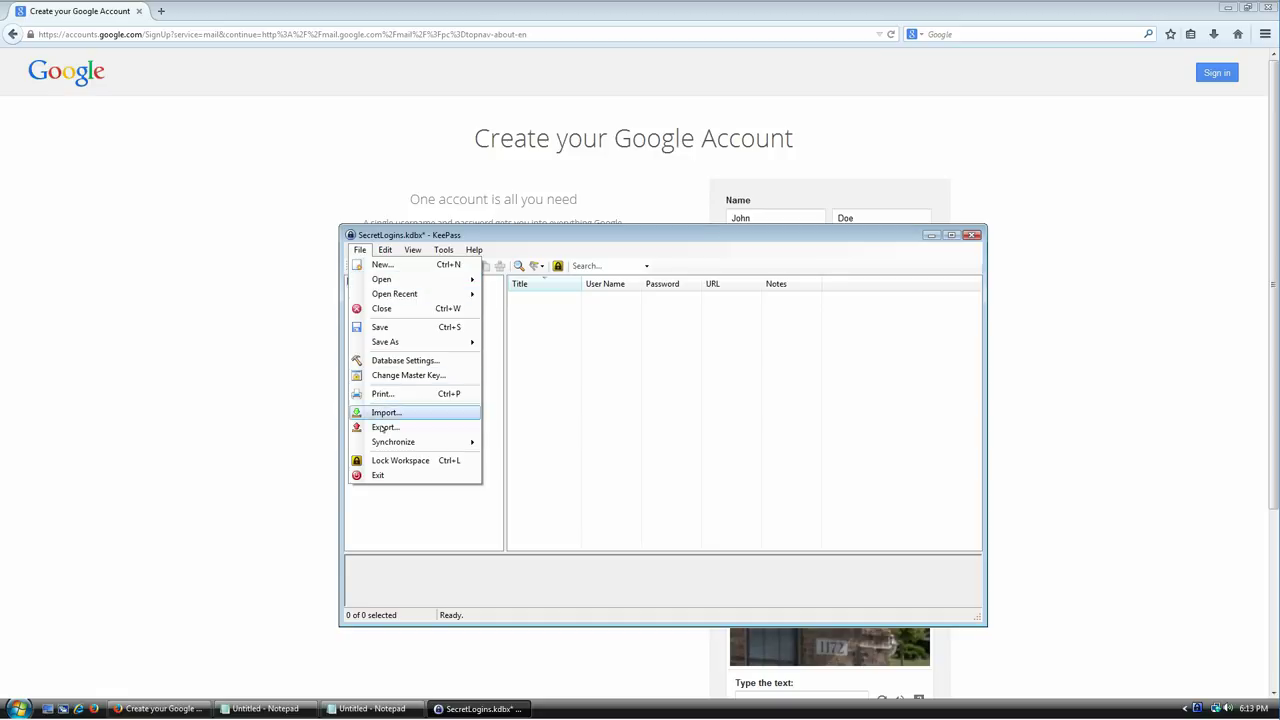
{"action": "left_click", "coordinate": [634, 471]}
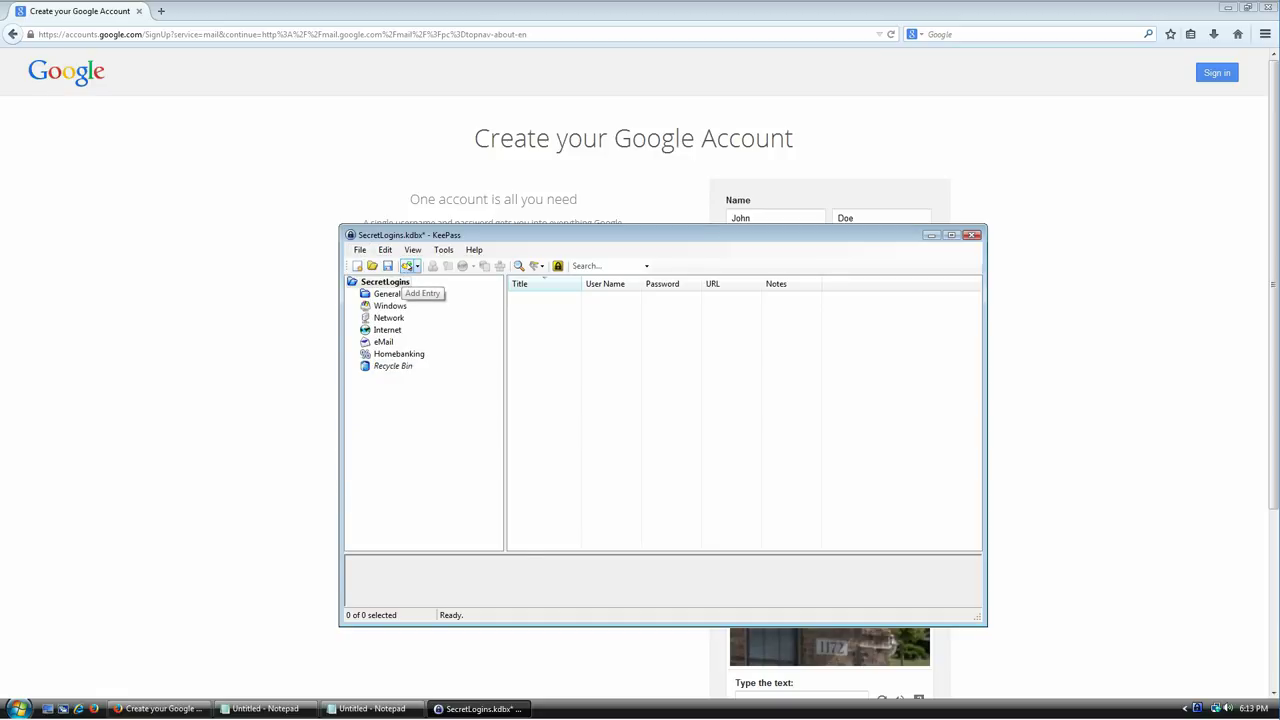
{"action": "right_click", "coordinate": [553, 326]}
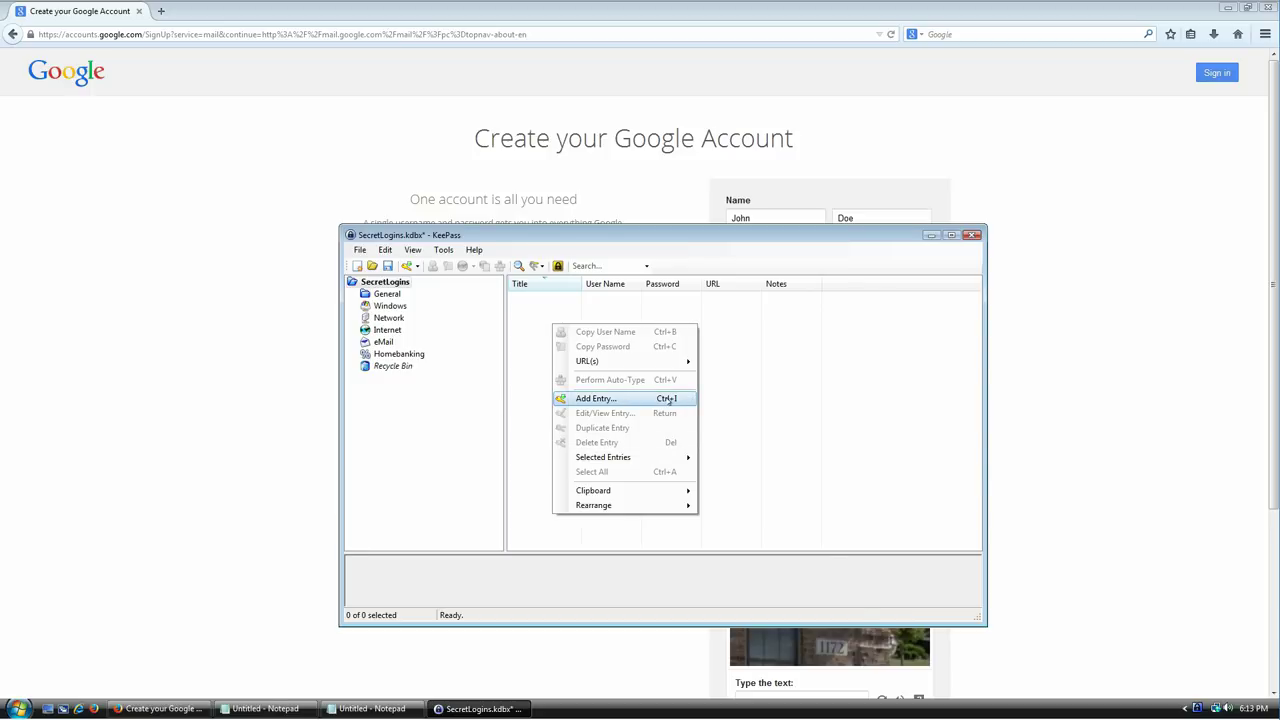
{"action": "left_click", "coordinate": [668, 401]}
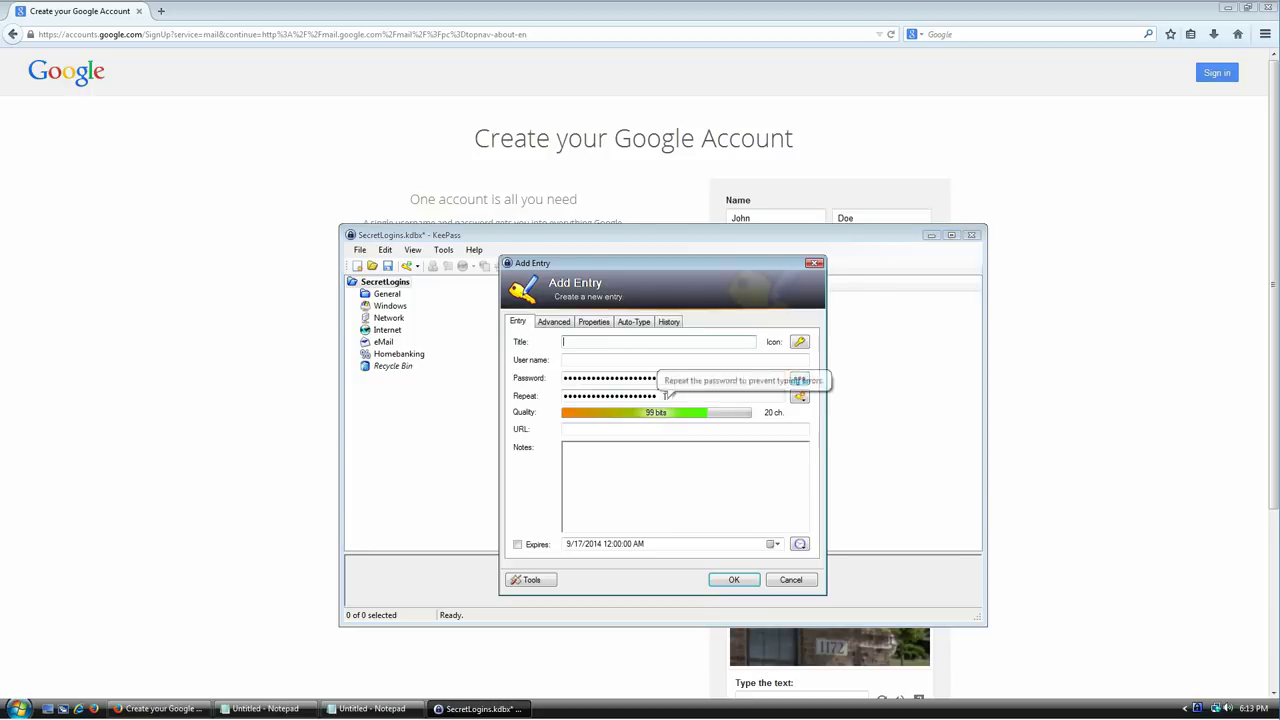
Title the new entry 'Gmail'
{"action": "left_click_drag", "start_coordinate": [615, 258], "coordinate": [588, 320]}
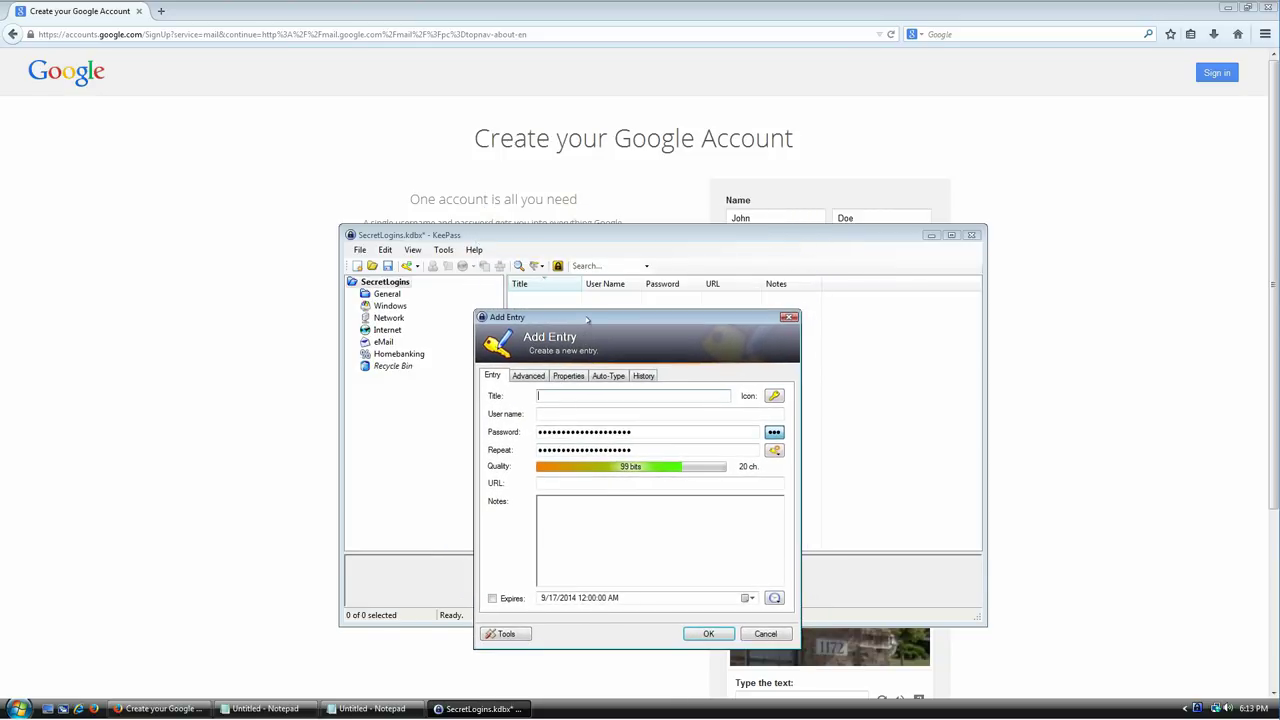
{"action": "left_click", "coordinate": [587, 395]}
{"action": "type", "text": "Gmail"}
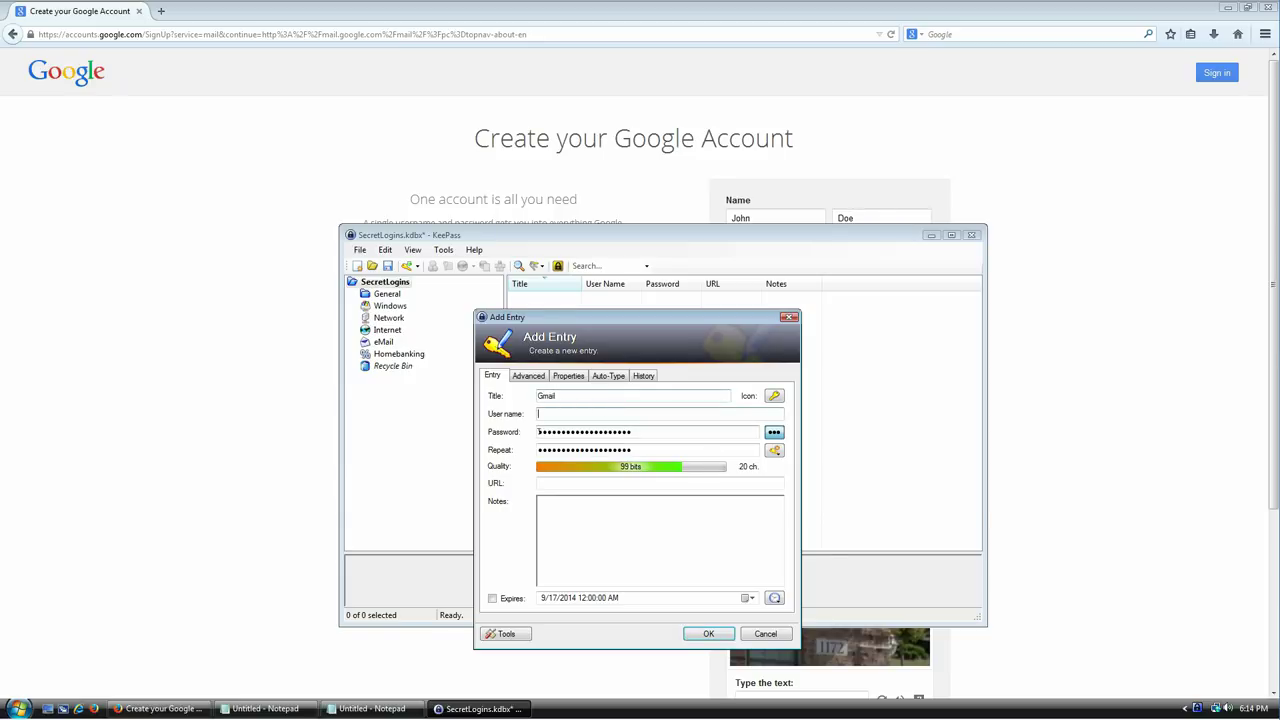
Copy the chosen username from the Google sign-up page into the entry's User name field
{"action": "left_click", "coordinate": [699, 207]}
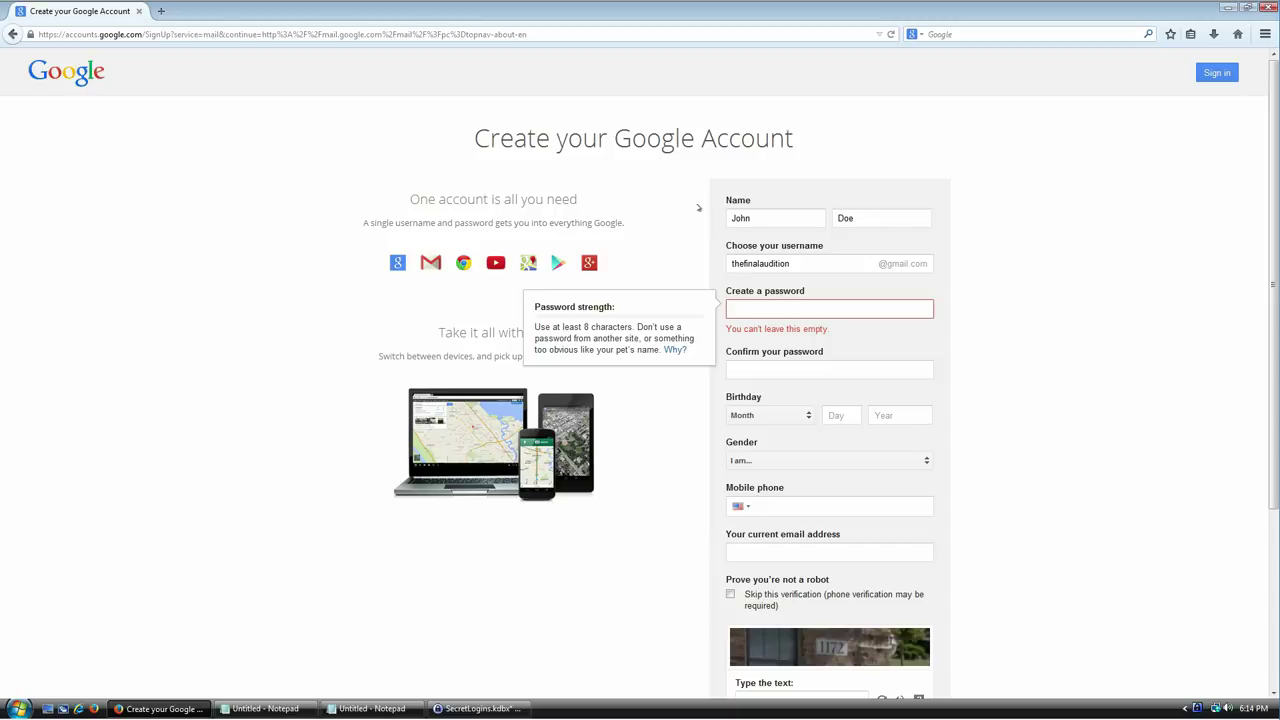
{"action": "double_click", "coordinate": [760, 263]}
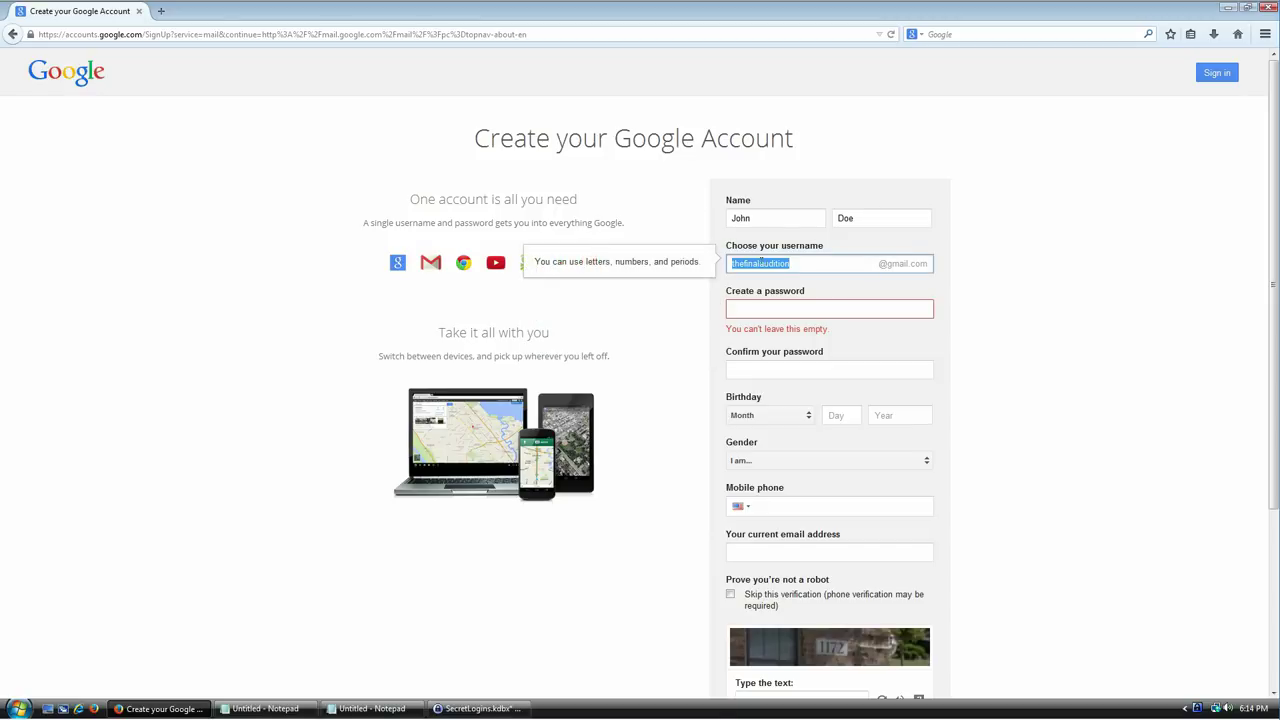
{"action": "right_click", "coordinate": [786, 264]}
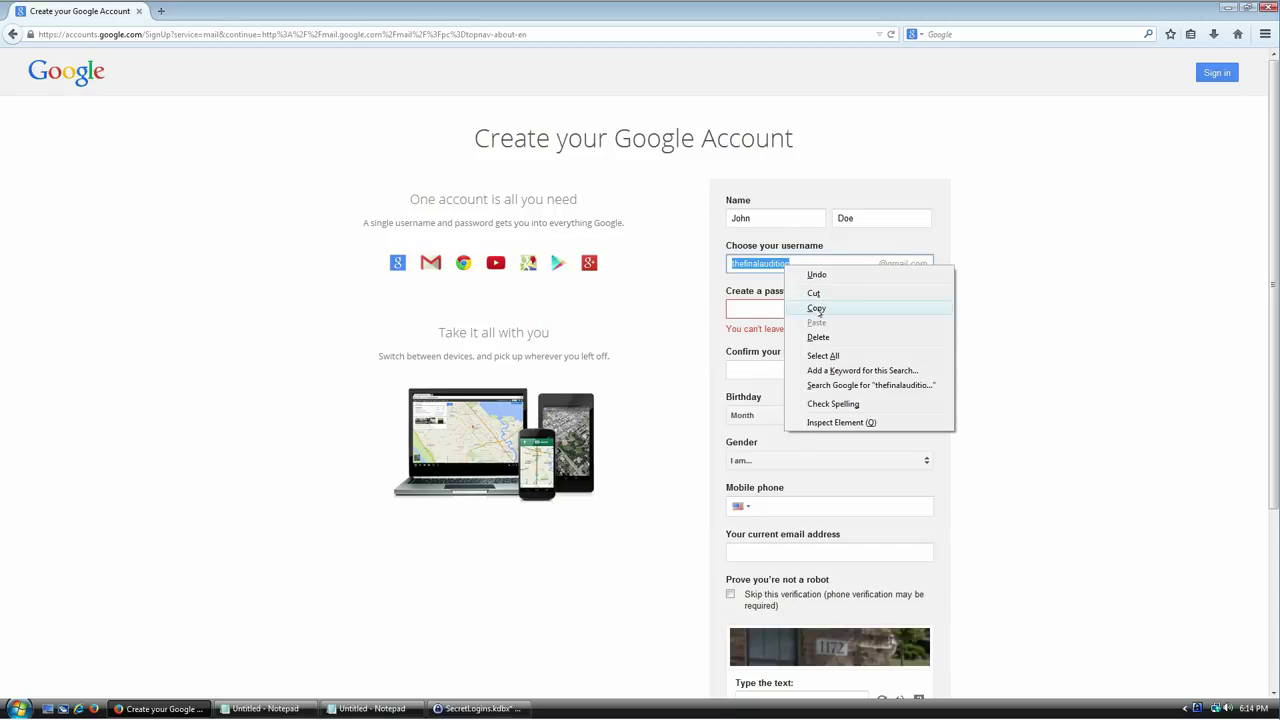
{"action": "left_click", "coordinate": [805, 309]}
{"action": "left_click", "coordinate": [478, 708]}
{"action": "left_click", "coordinate": [555, 414]}
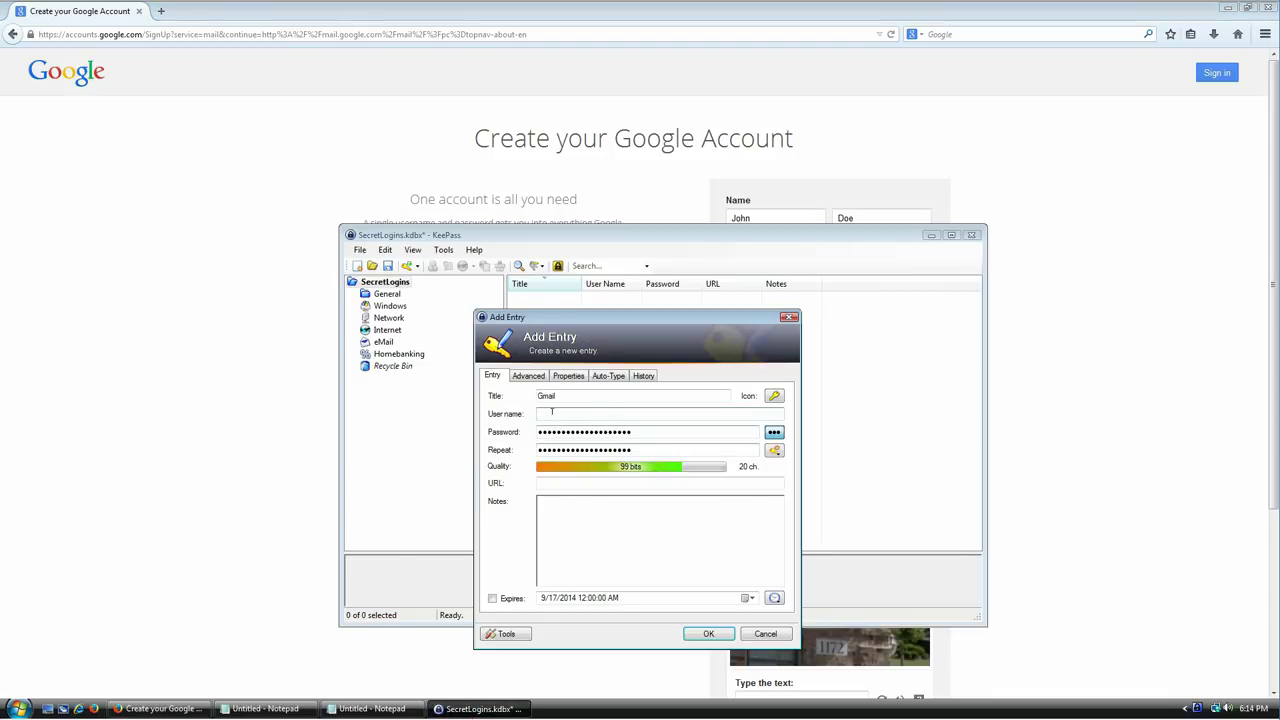
{"action": "right_click", "coordinate": [555, 416]}
{"action": "left_click", "coordinate": [600, 471]}
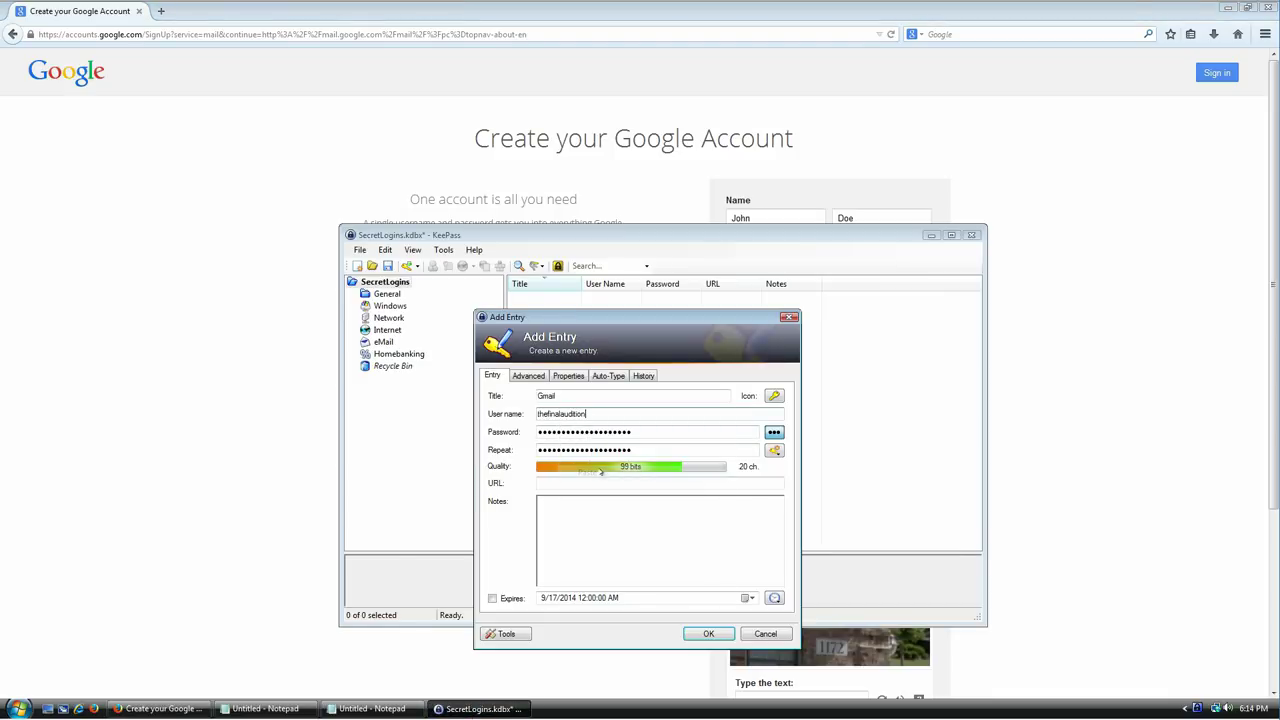
Reveal the generated 20-character password and bring up the password generation choices
{"action": "left_click_drag", "start_coordinate": [660, 431], "coordinate": [517, 434]}
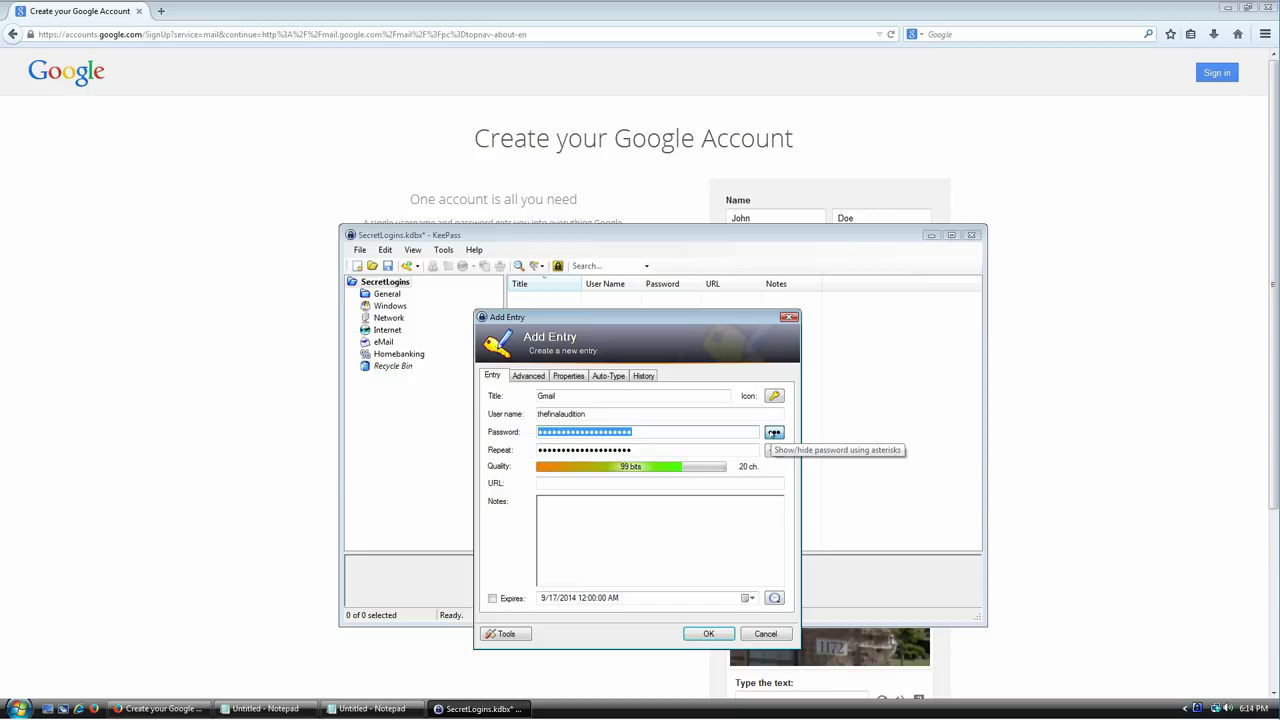
{"action": "left_click", "coordinate": [774, 432]}
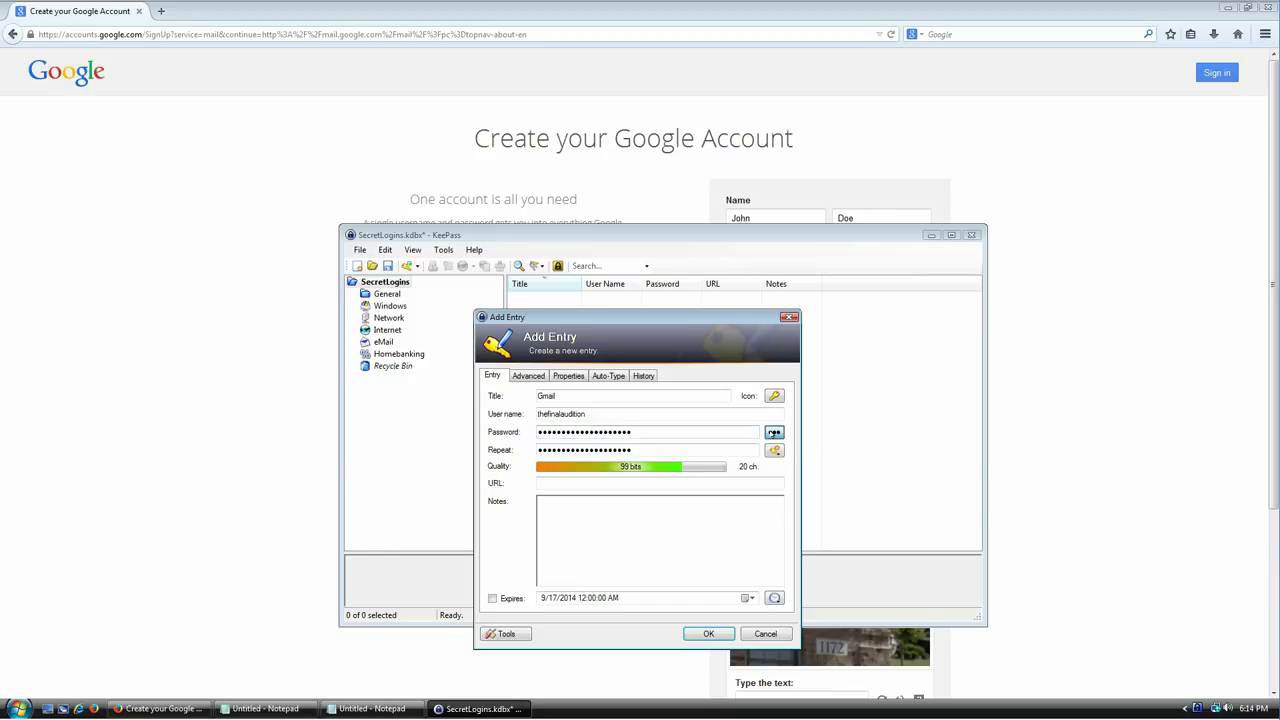
{"action": "left_click", "coordinate": [665, 428]}
{"action": "key", "text": "ctrl+a"}
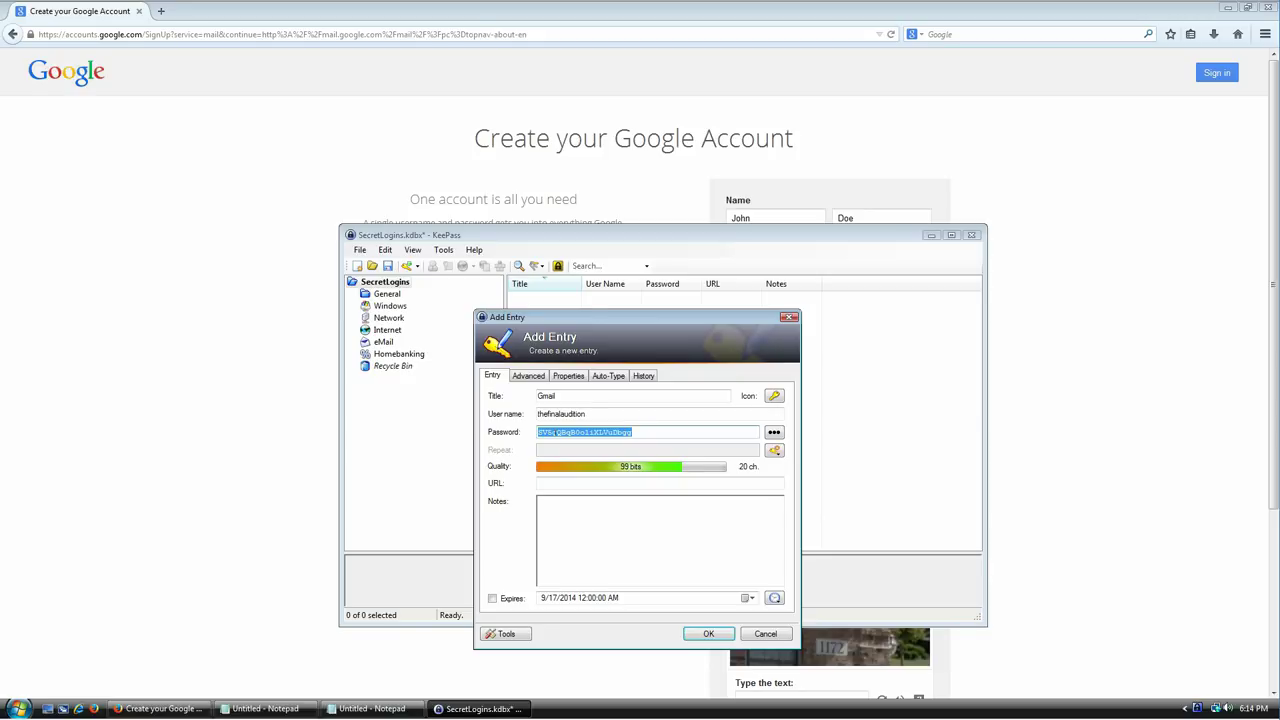
{"action": "left_click", "coordinate": [651, 432]}
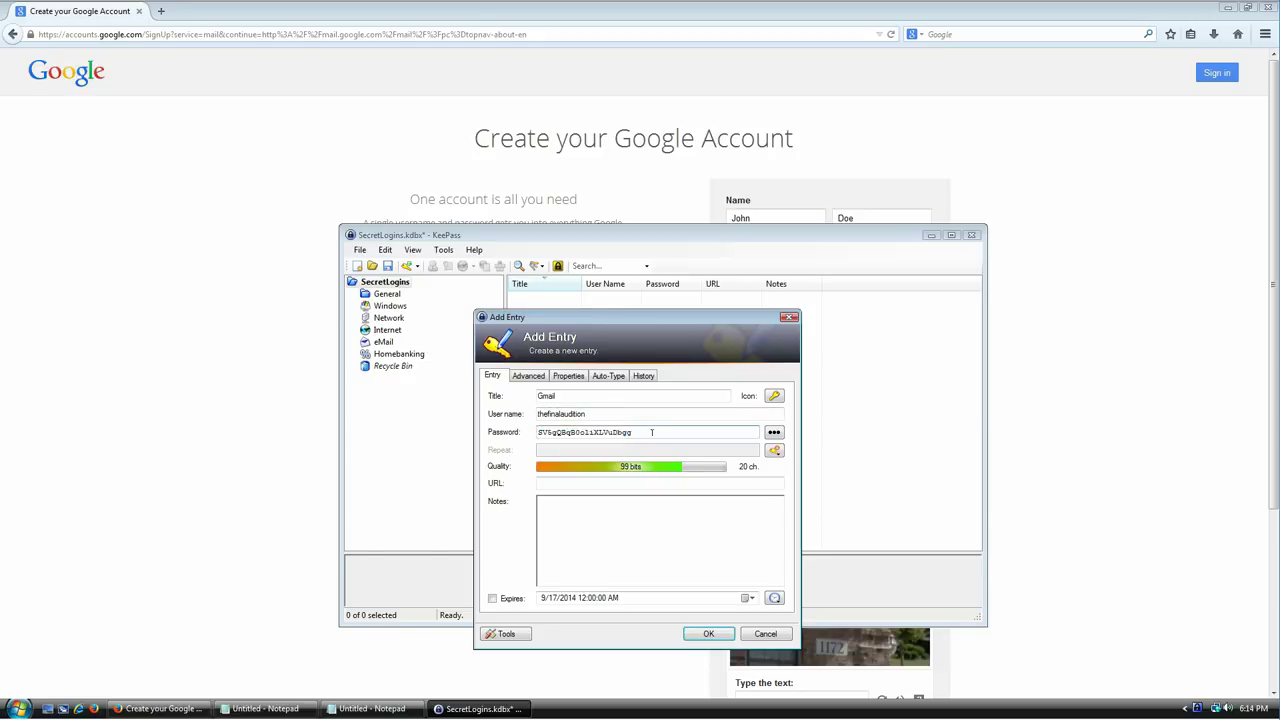
{"action": "key", "text": "ctrl+a"}
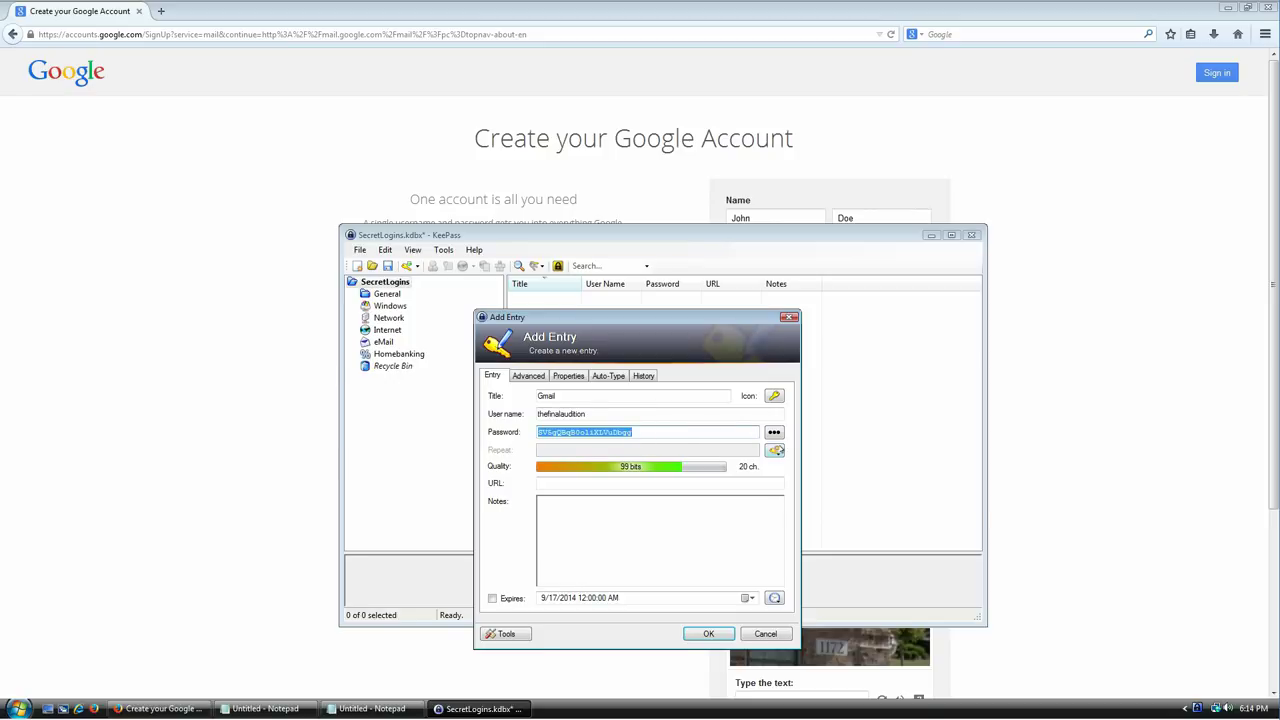
{"action": "left_click", "coordinate": [775, 451]}
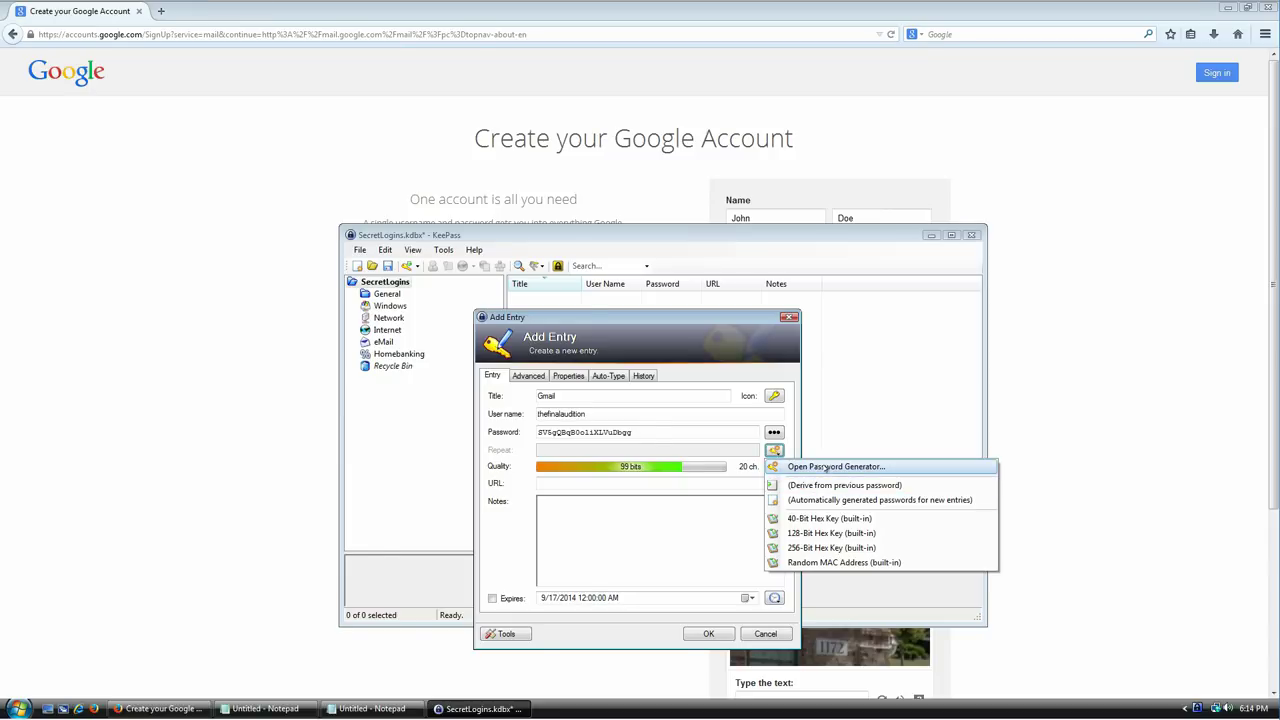
In Password Generator, add minus, underline, space, special and bracket characters, then generate
{"action": "left_click", "coordinate": [826, 467]}
{"action": "left_click_drag", "start_coordinate": [605, 165], "coordinate": [647, 247]}
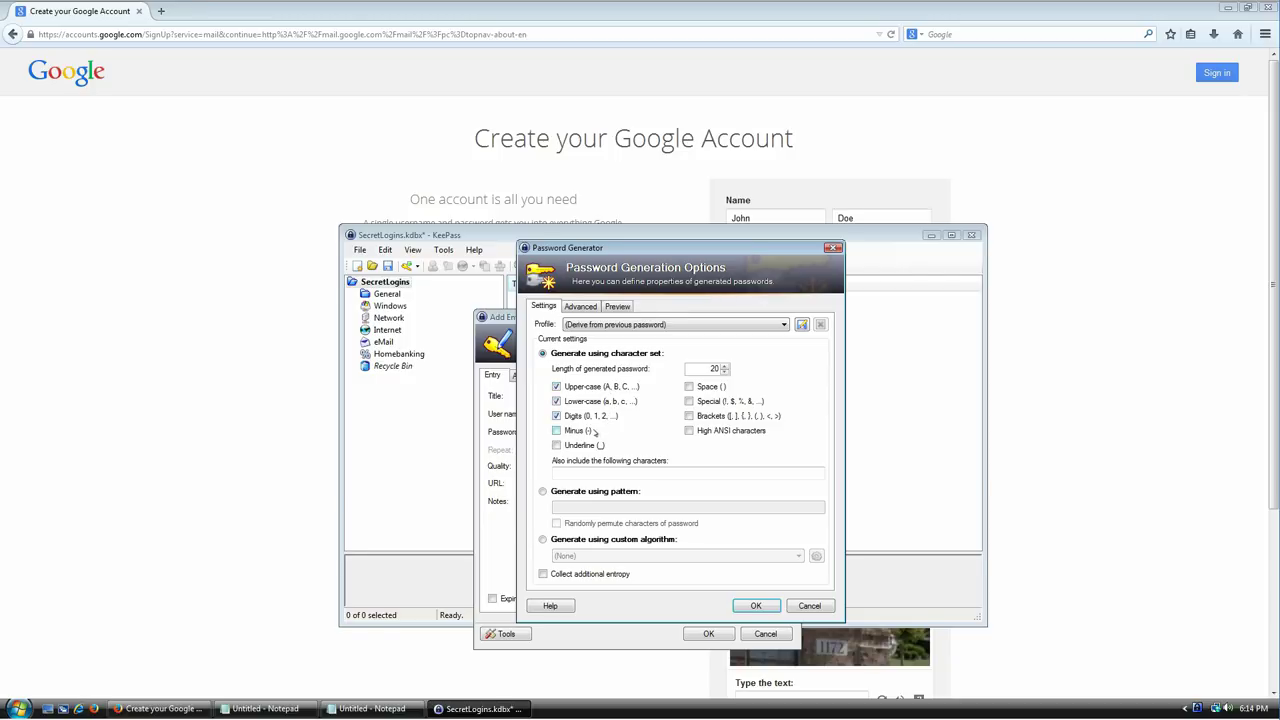
{"action": "left_click", "coordinate": [585, 434]}
{"action": "left_click", "coordinate": [583, 447]}
{"action": "left_click", "coordinate": [709, 388]}
{"action": "left_click", "coordinate": [707, 403]}
{"action": "left_click", "coordinate": [711, 419]}
{"action": "double_click", "coordinate": [698, 366]}
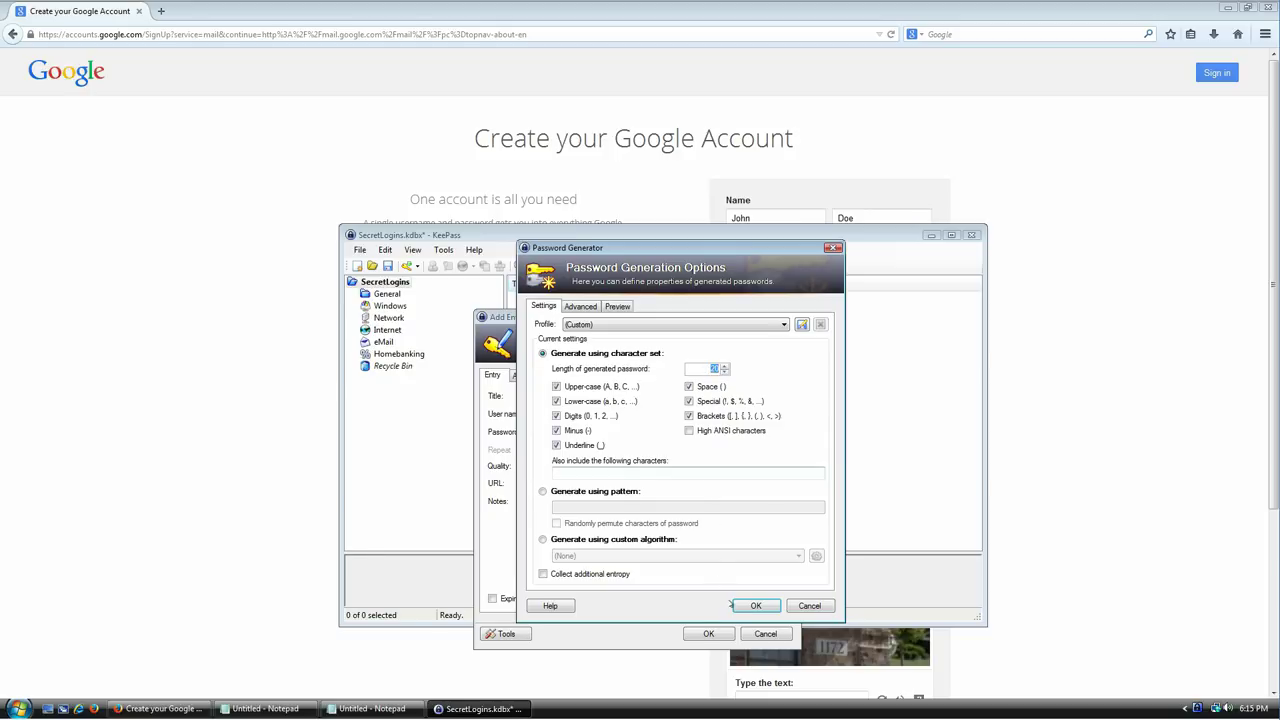
{"action": "left_click", "coordinate": [750, 606]}
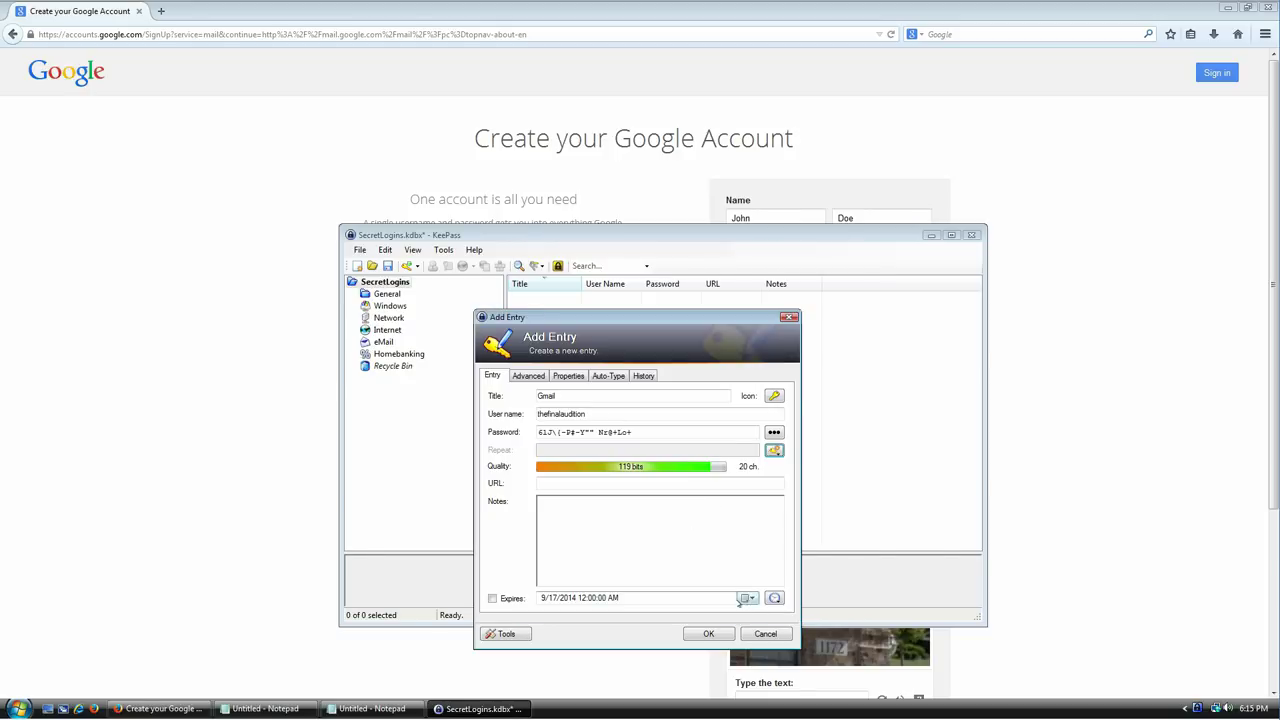
Regenerate the password after toggling the underline character option
{"action": "left_click_drag", "start_coordinate": [660, 432], "coordinate": [536, 436]}
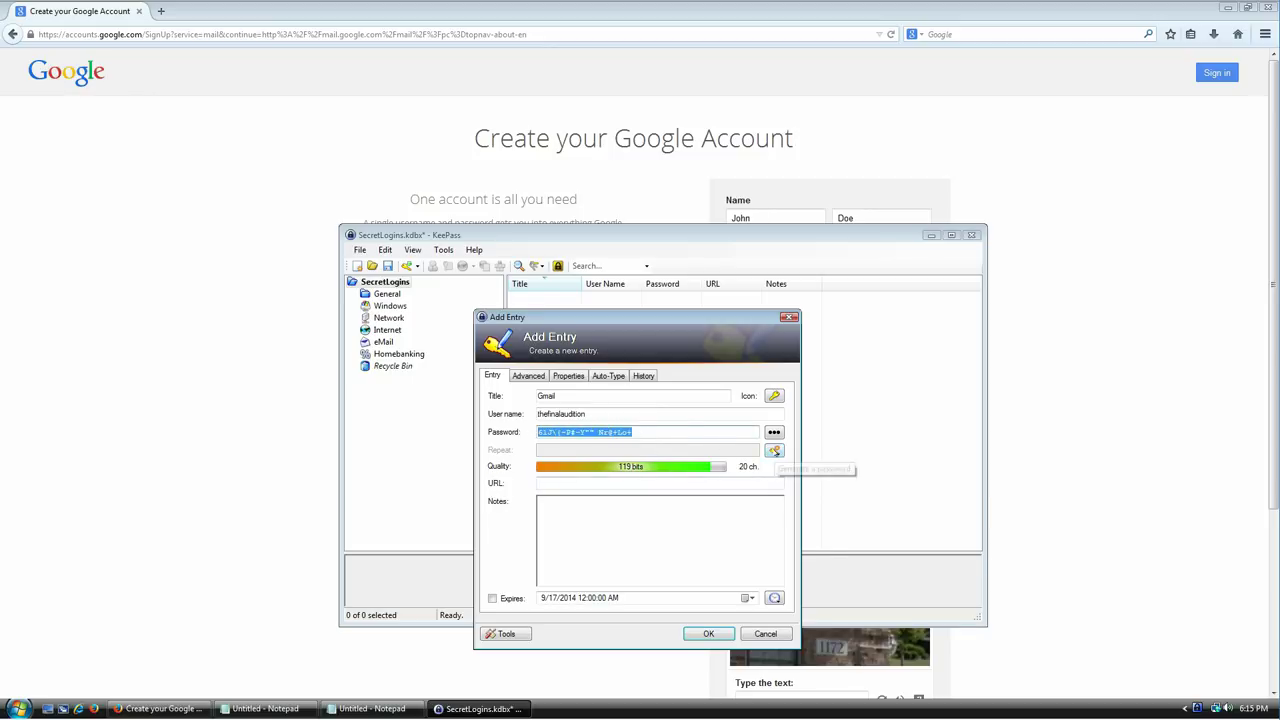
{"action": "left_click", "coordinate": [776, 451]}
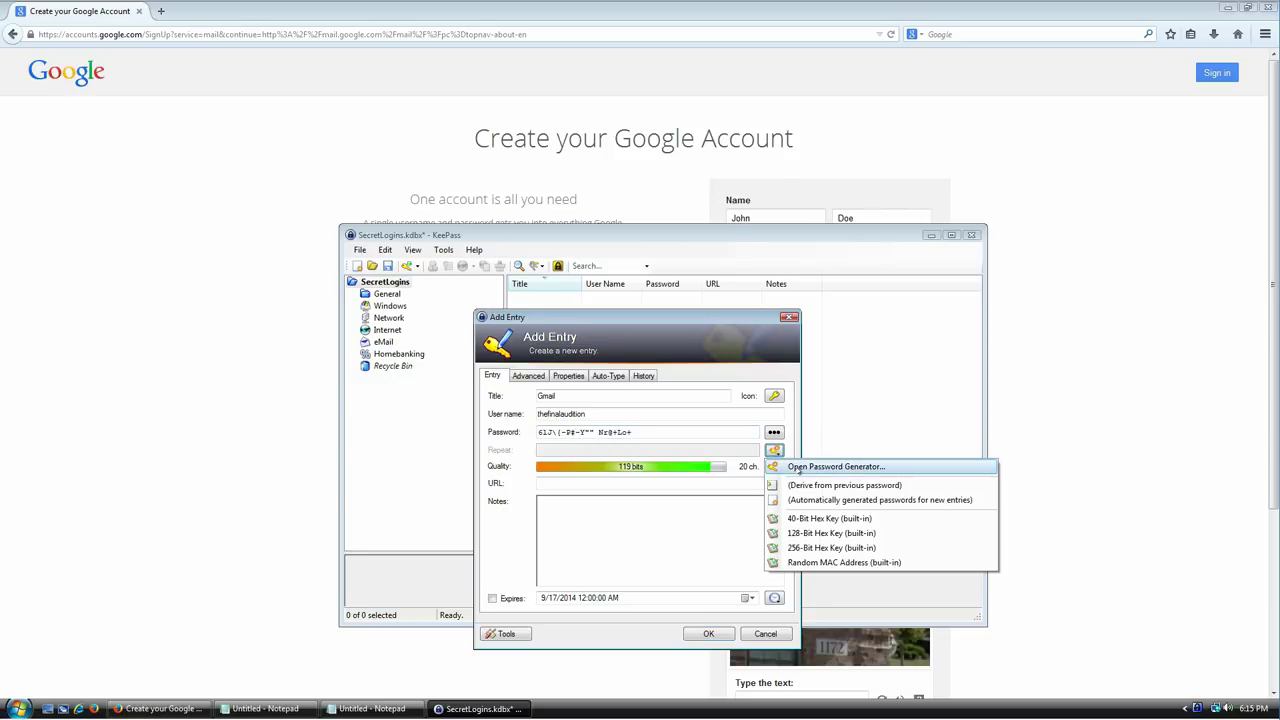
{"action": "left_click", "coordinate": [820, 467]}
{"action": "left_click", "coordinate": [547, 364]}
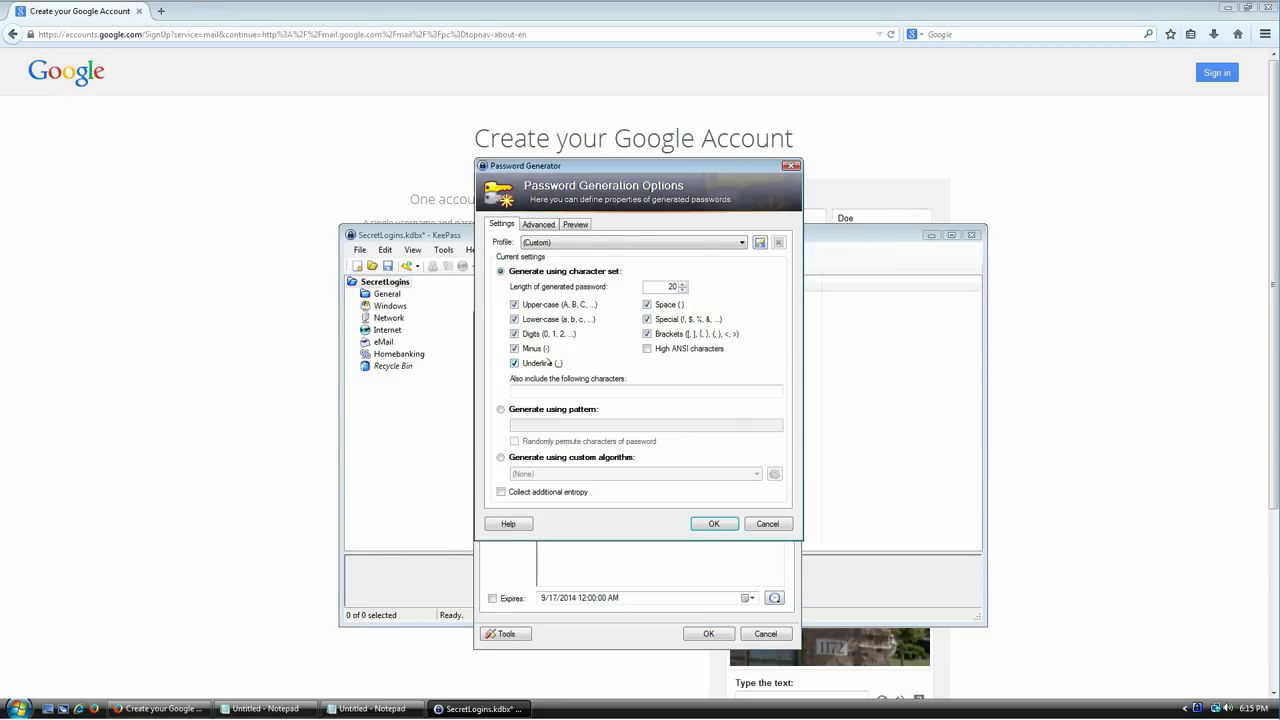
{"action": "left_click", "coordinate": [714, 524]}
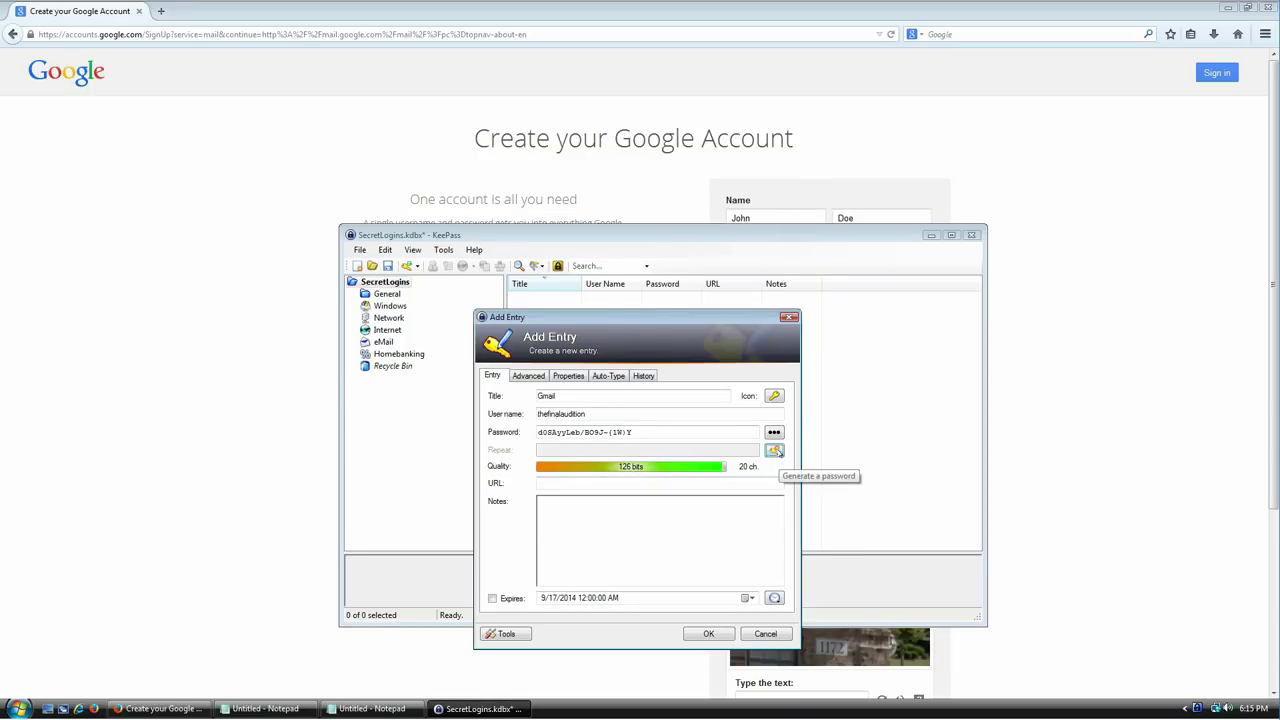
Regenerate with minus and underline toggled and the length set to 64 characters
{"action": "left_click", "coordinate": [778, 455]}
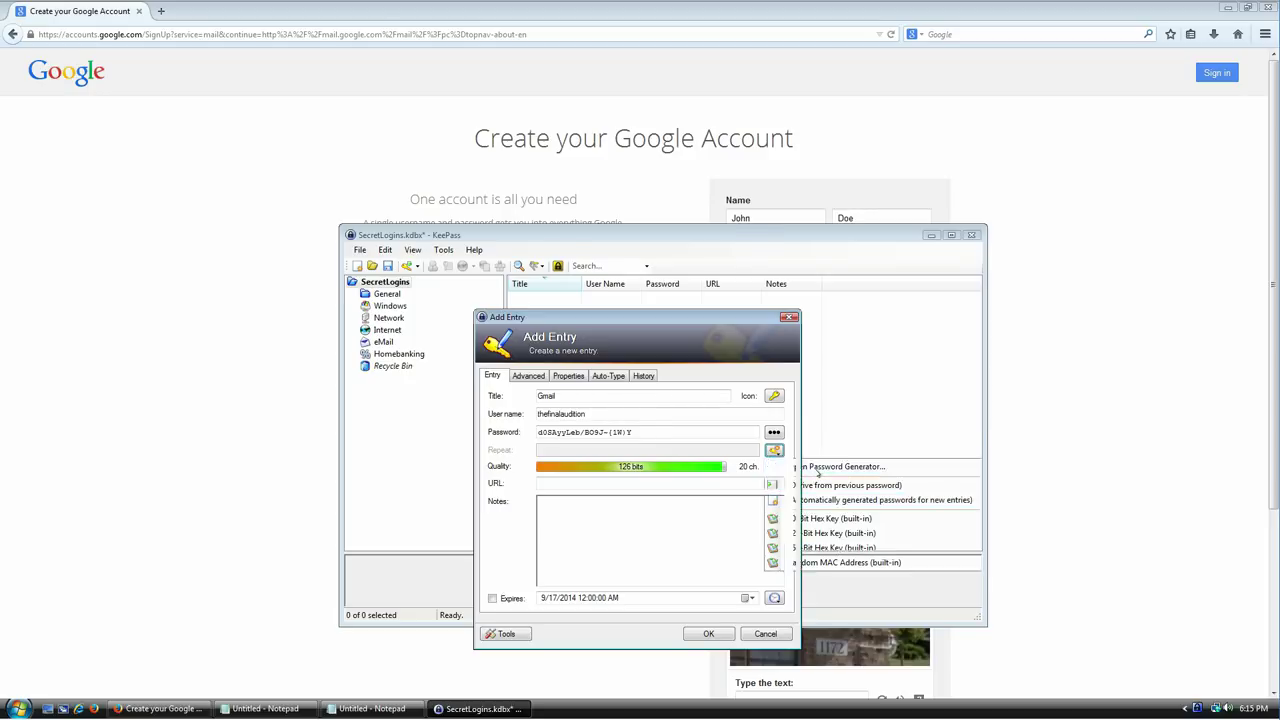
{"action": "left_click", "coordinate": [835, 466]}
{"action": "left_click", "coordinate": [515, 348]}
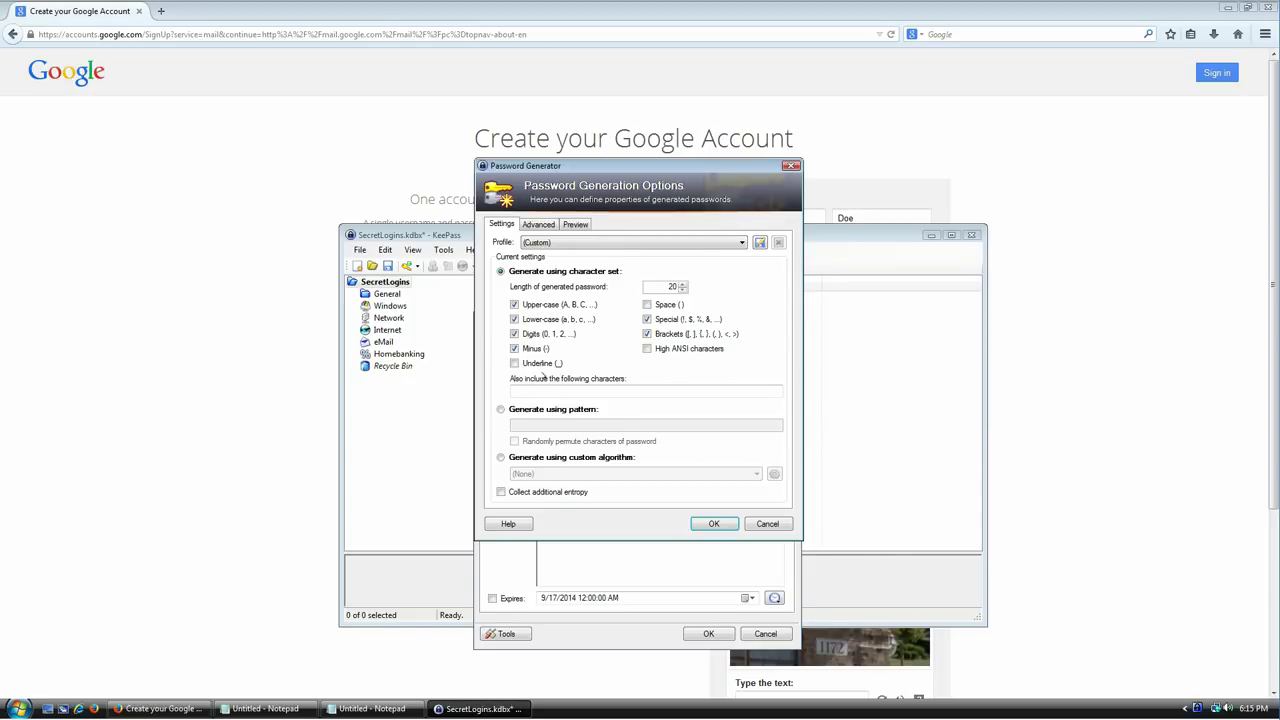
{"action": "left_click", "coordinate": [547, 363]}
{"action": "double_click", "coordinate": [673, 286]}
{"action": "type", "text": "64"}
{"action": "left_click", "coordinate": [708, 523]}
Check the 64-character password and save the Gmail entry
{"action": "left_click_drag", "start_coordinate": [560, 432], "coordinate": [801, 431]}
{"action": "left_click", "coordinate": [697, 432]}
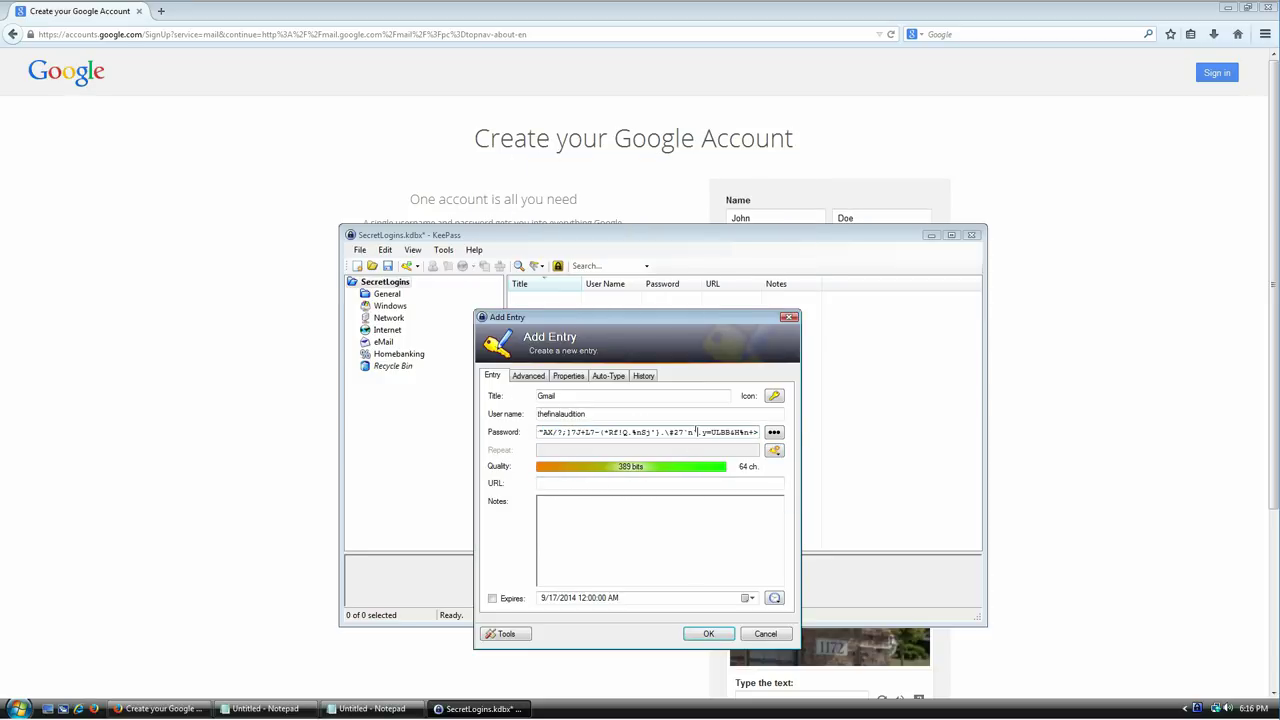
{"action": "left_click_drag", "start_coordinate": [695, 431], "coordinate": [497, 417]}
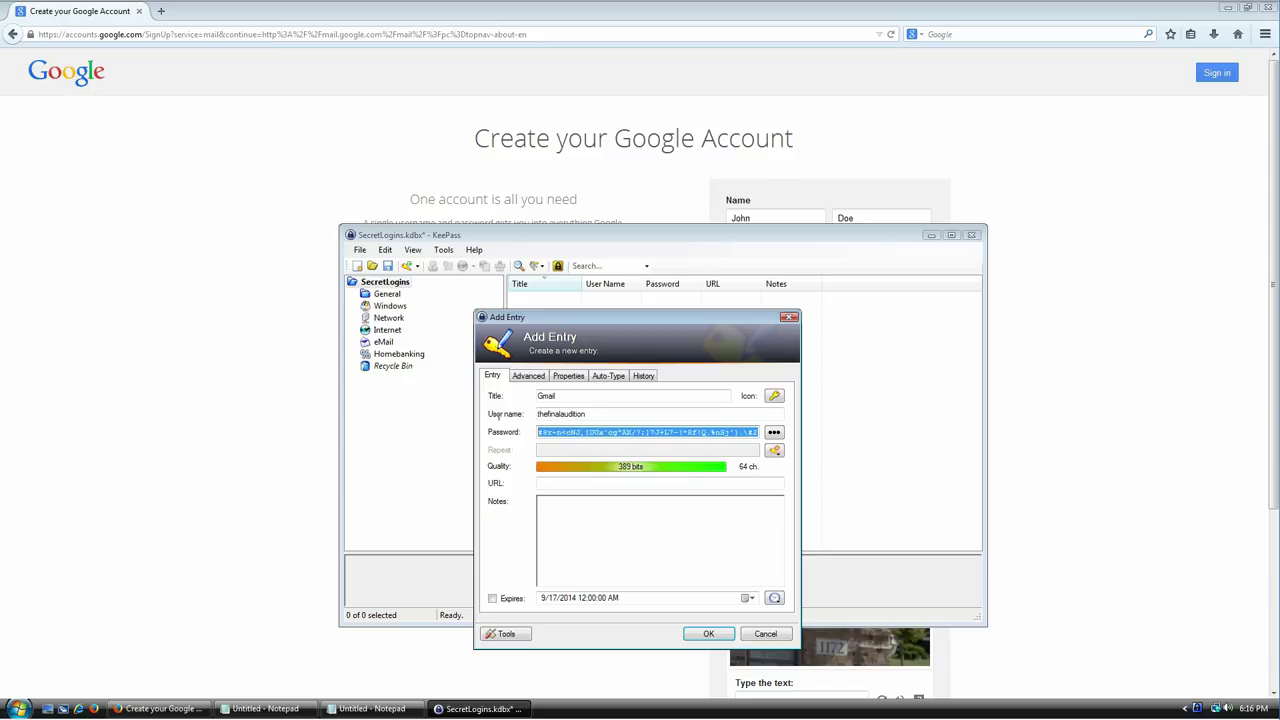
{"action": "left_click", "coordinate": [592, 432]}
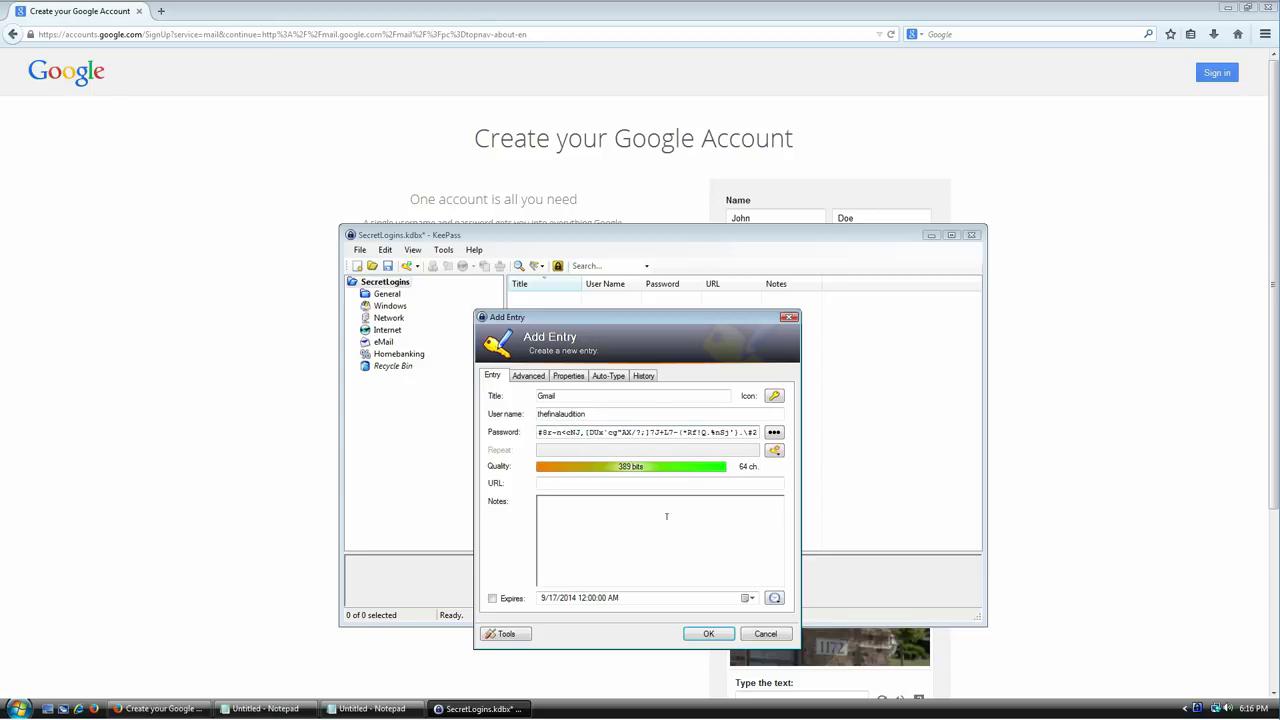
{"action": "left_click", "coordinate": [704, 632]}
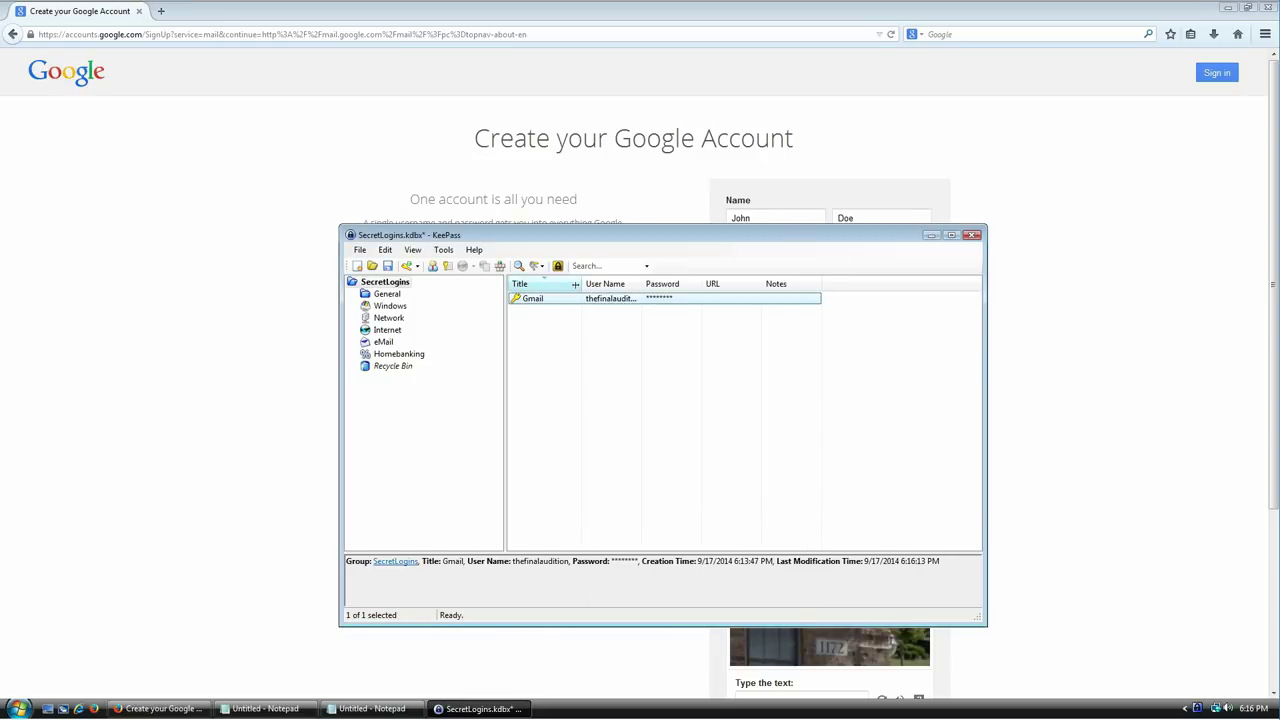
Widen the Title column and copy the Gmail entry's password
{"action": "left_click_drag", "start_coordinate": [576, 285], "coordinate": [648, 288]}
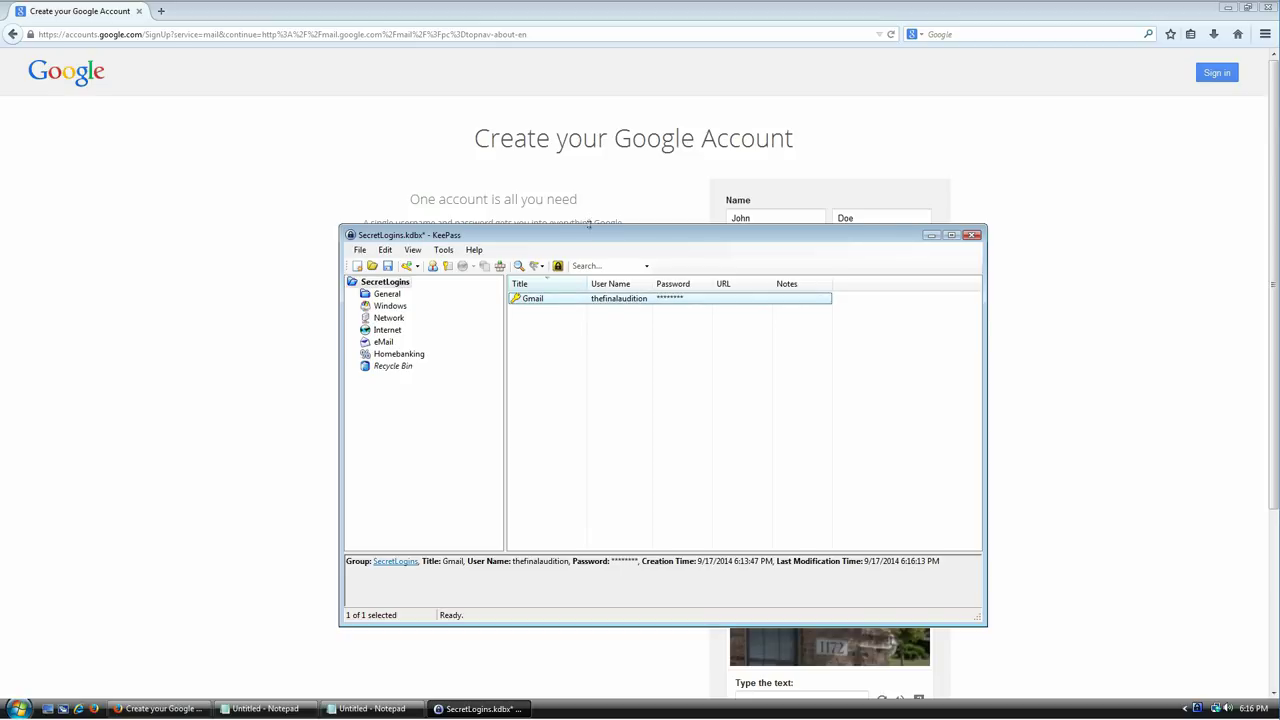
{"action": "left_click_drag", "start_coordinate": [594, 237], "coordinate": [487, 226]}
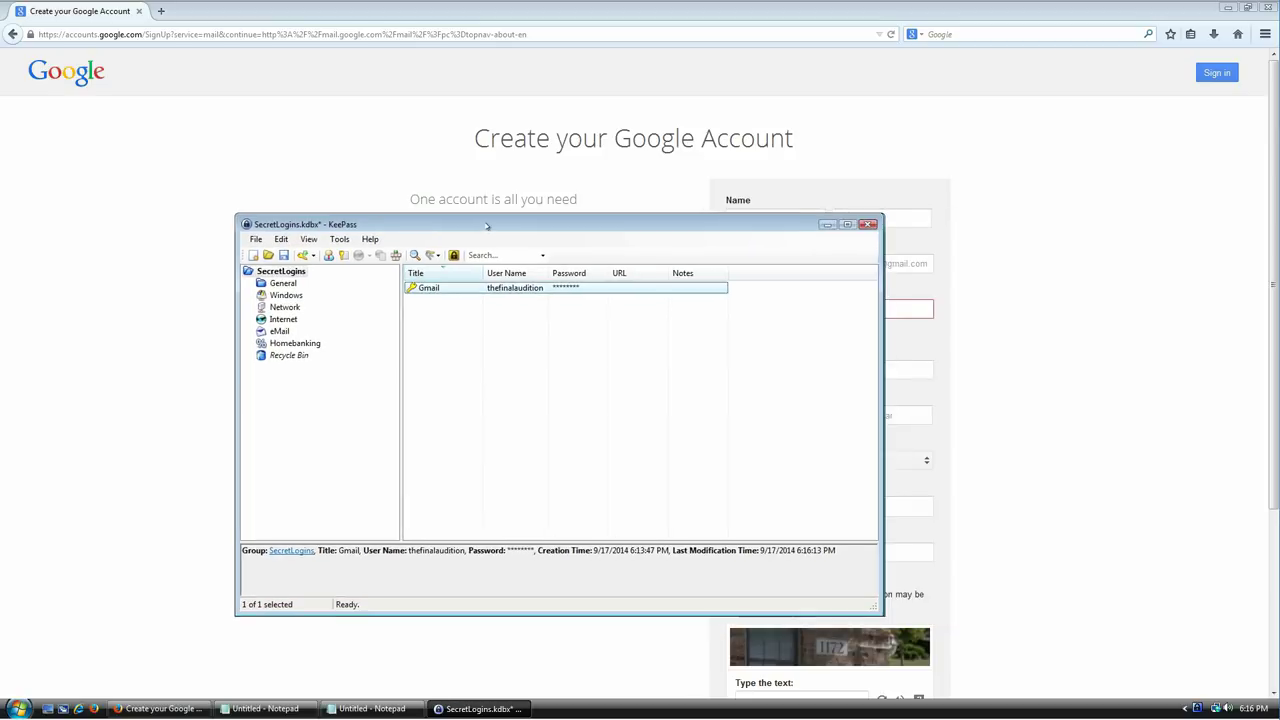
{"action": "right_click", "coordinate": [429, 291]}
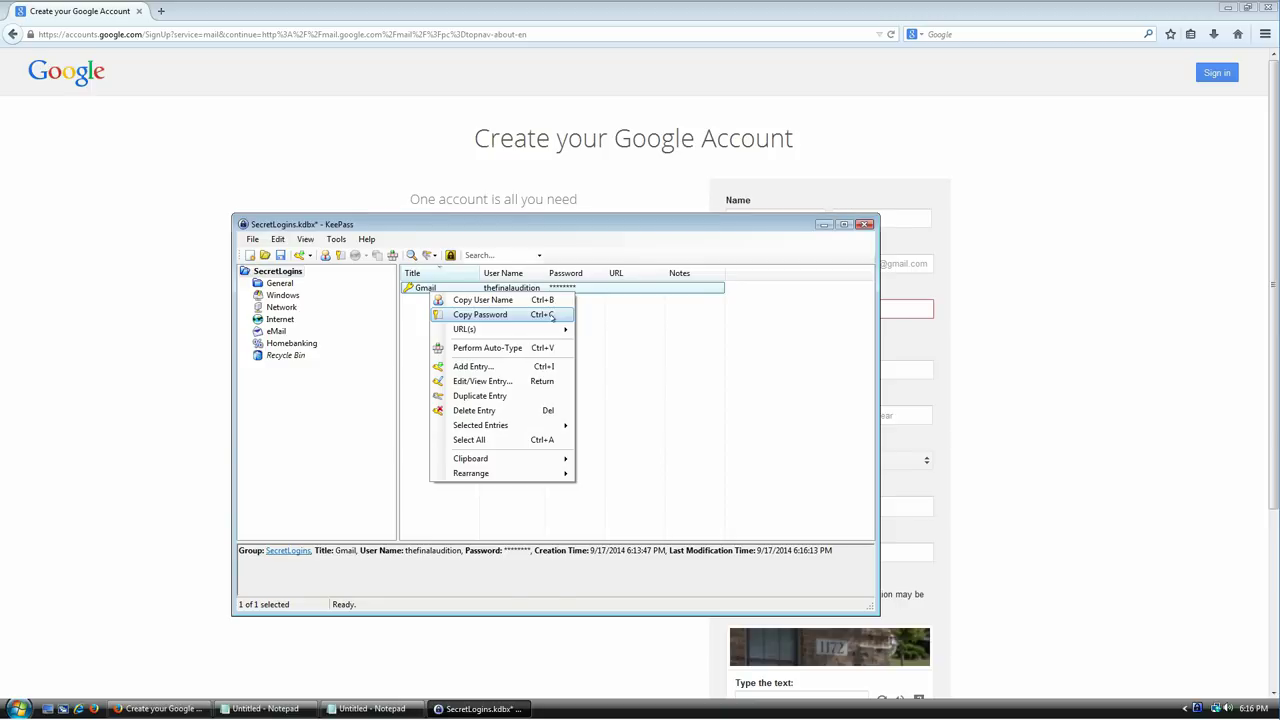
{"action": "left_click", "coordinate": [552, 316]}
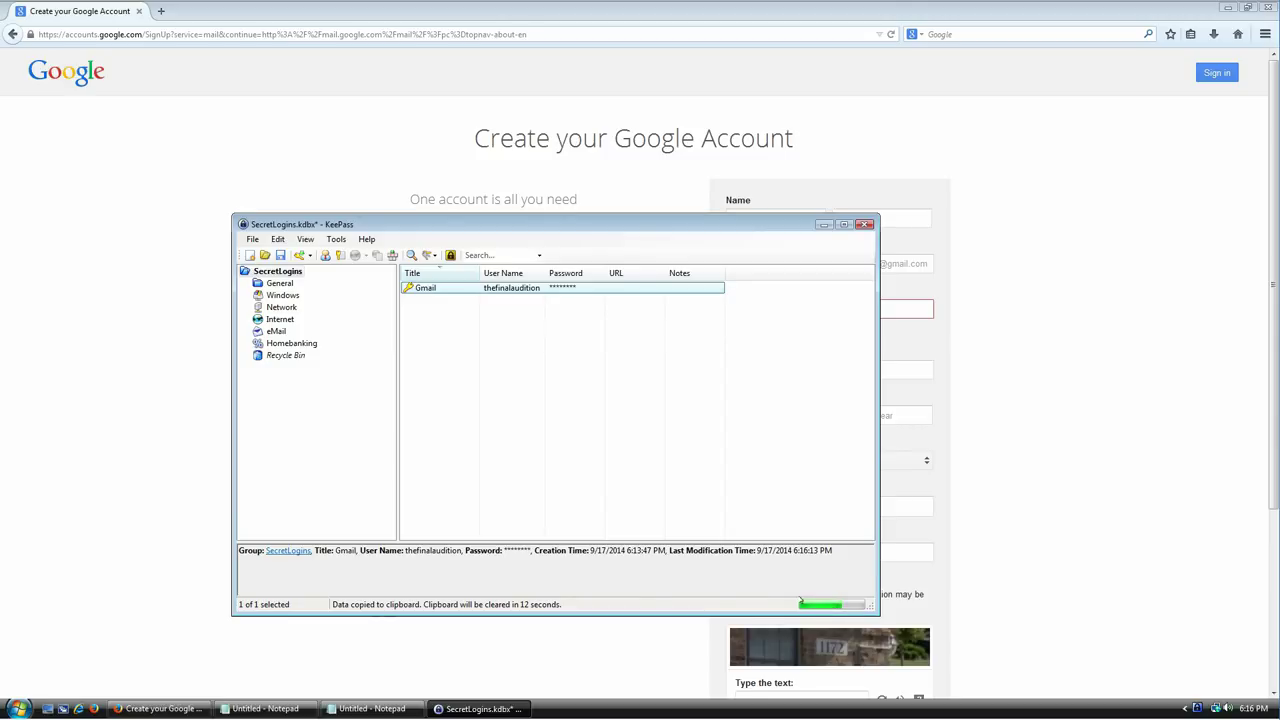
Paste the password into Notepad, then close Notepad without saving
{"action": "left_click", "coordinate": [388, 708]}
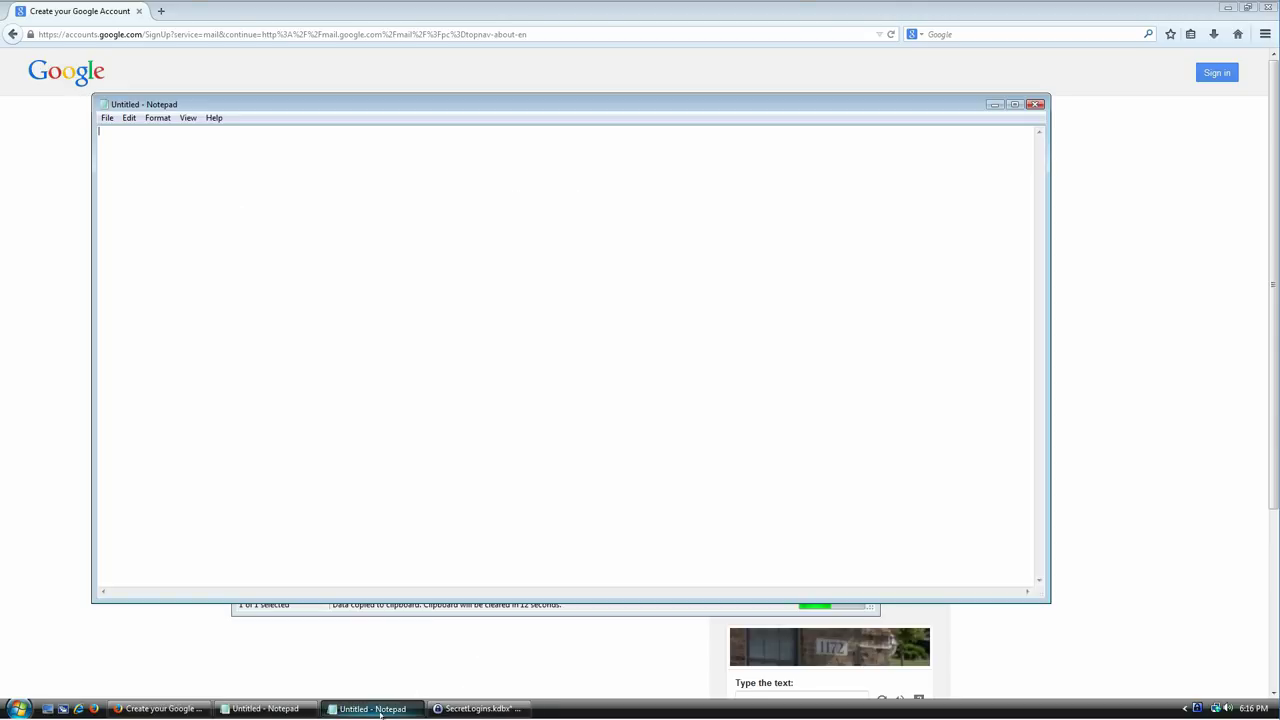
{"action": "key", "text": "ctrl+v"}
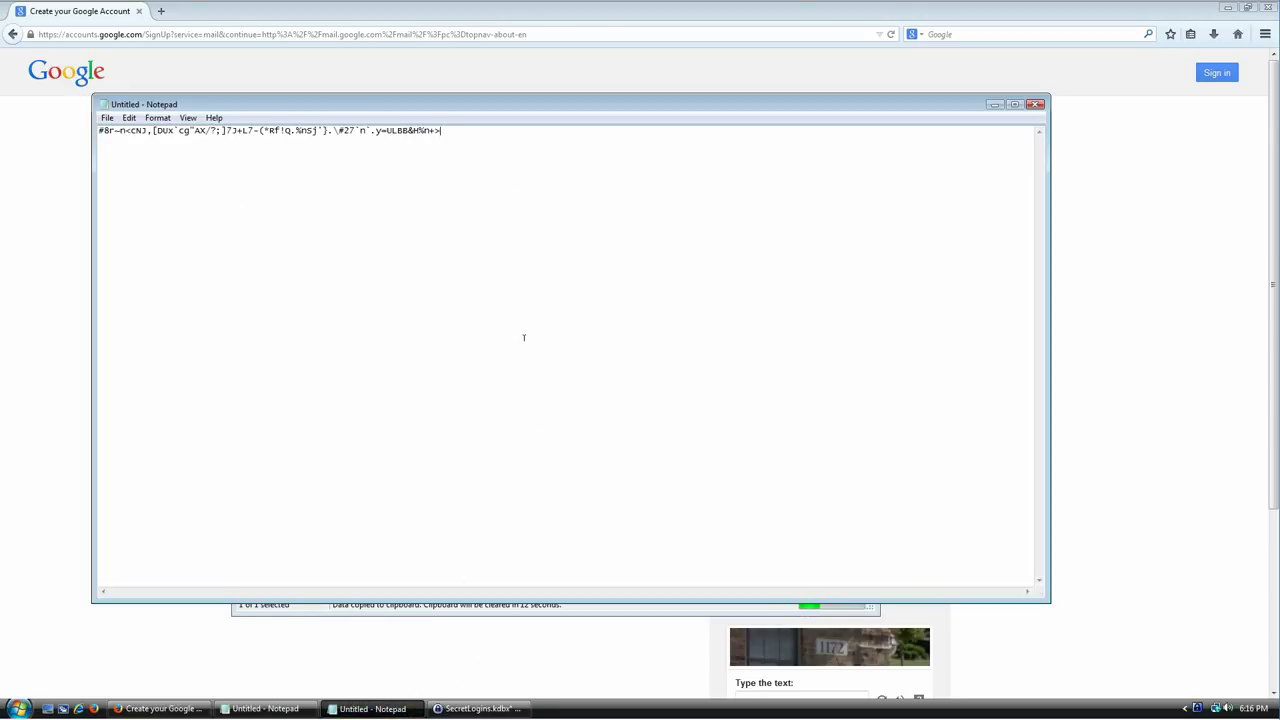
{"action": "left_click_drag", "start_coordinate": [465, 112], "coordinate": [466, 86]}
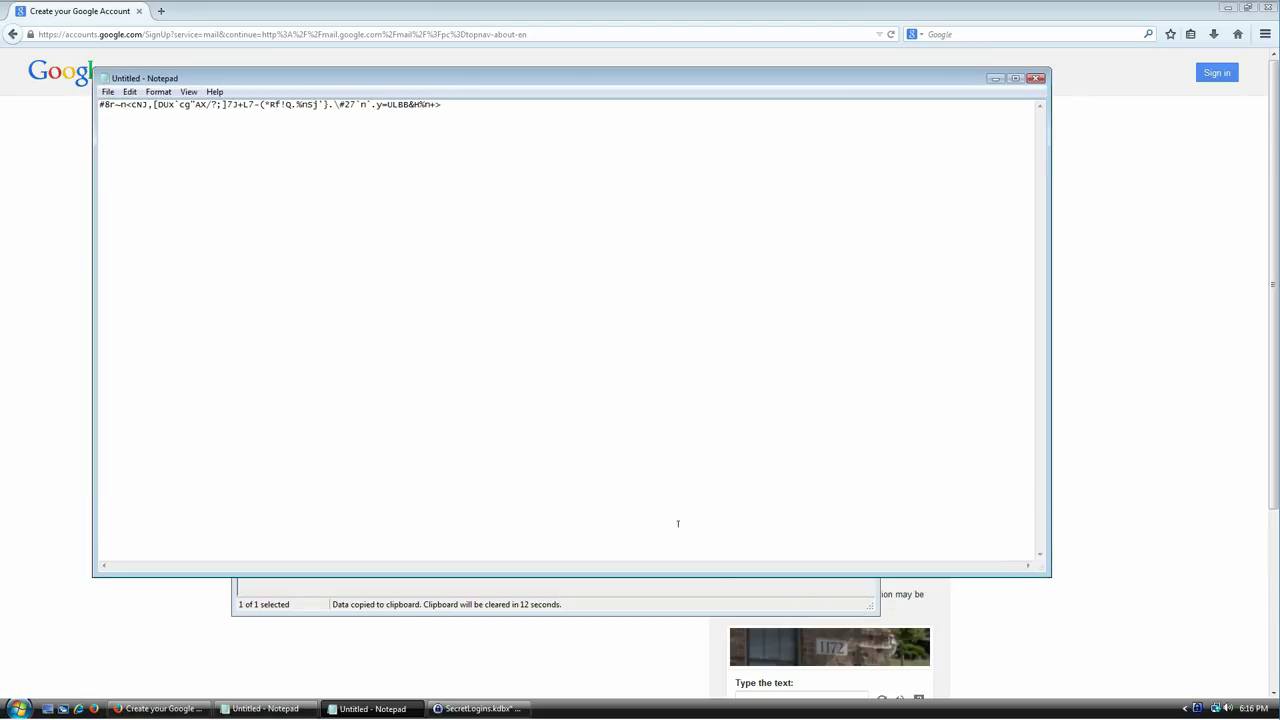
{"action": "left_click", "coordinate": [776, 612]}
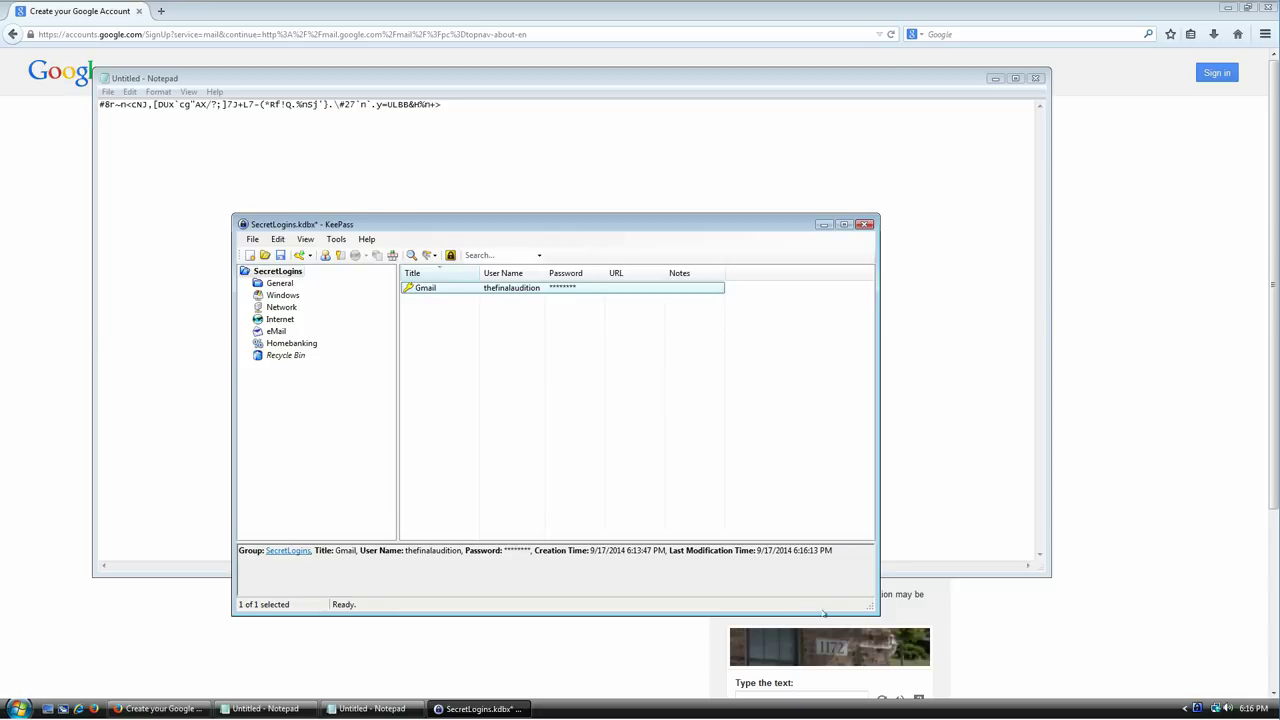
{"action": "left_click", "coordinate": [544, 143]}
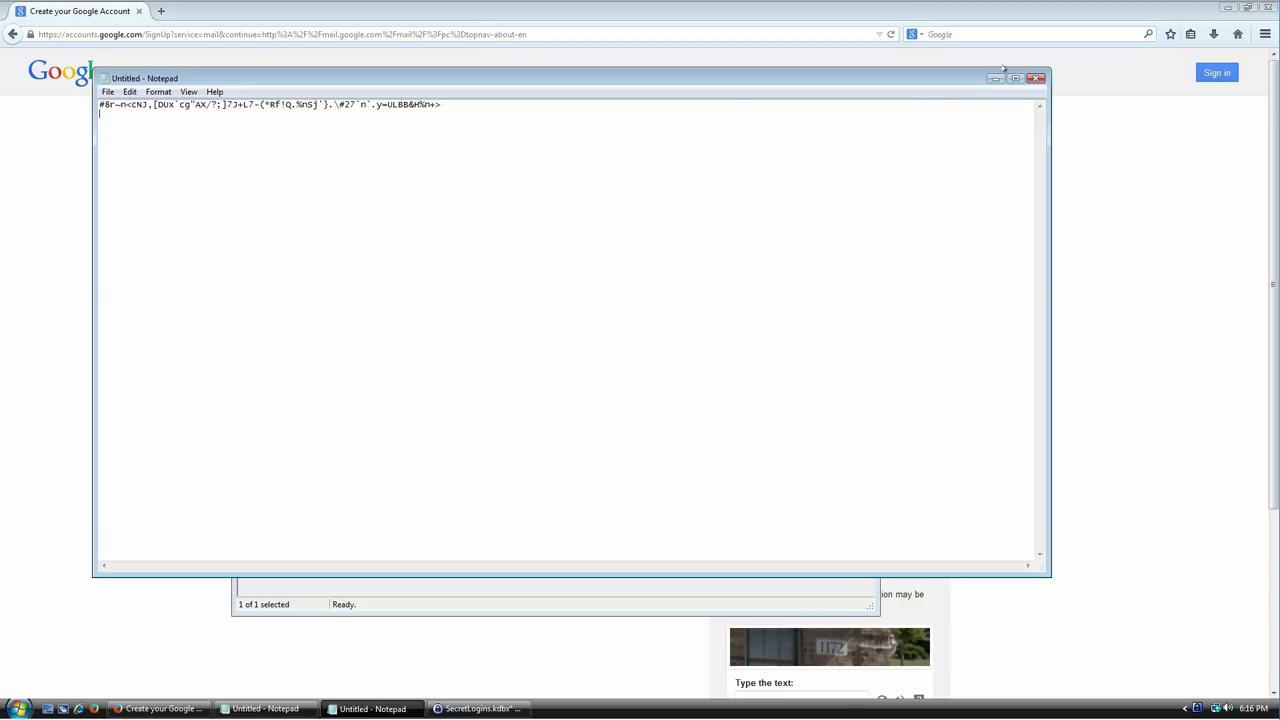
{"action": "left_click", "coordinate": [1036, 78]}
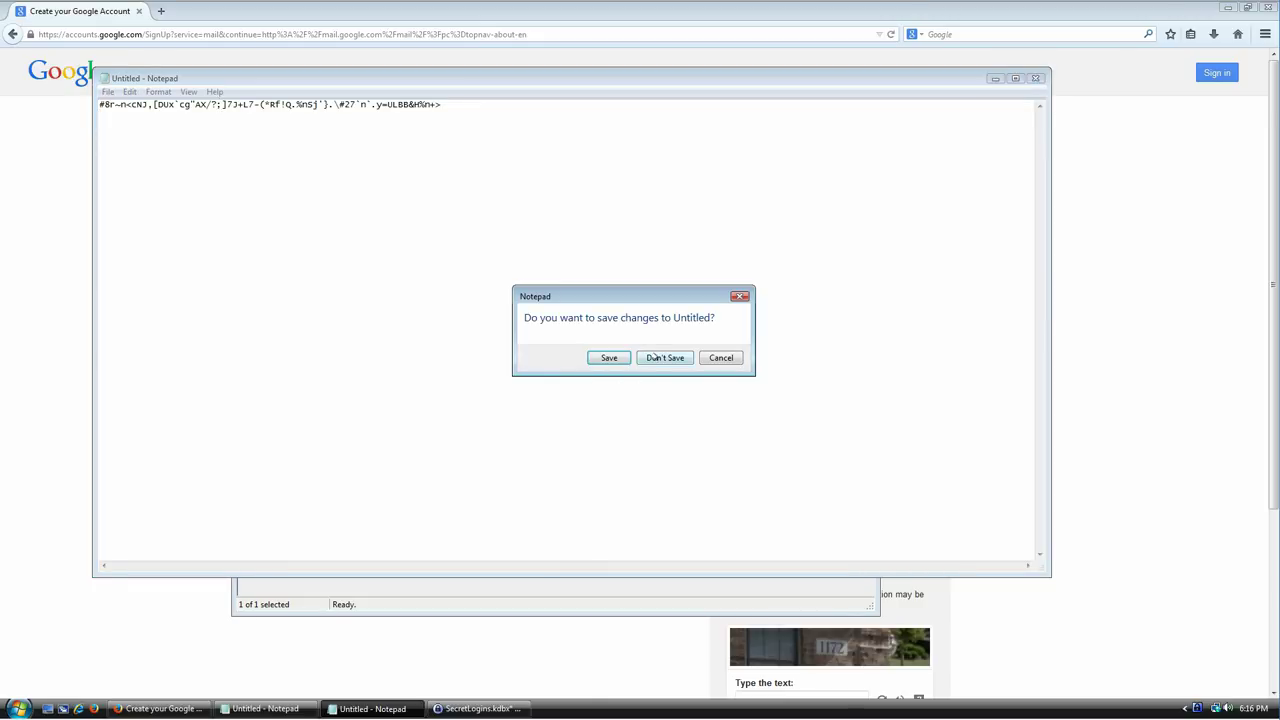
{"action": "left_click", "coordinate": [654, 357]}
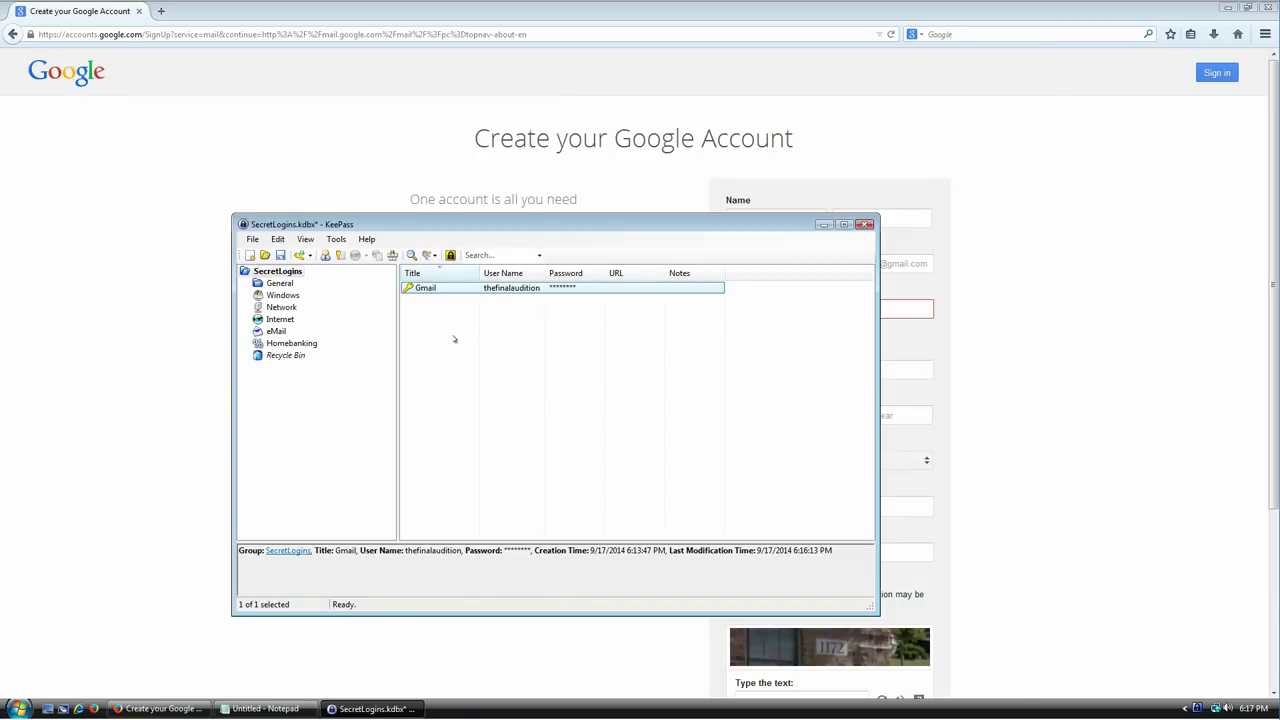
Edit the Gmail entry's password generator to add spaces and collect additional entropy
{"action": "double_click", "coordinate": [424, 290]}
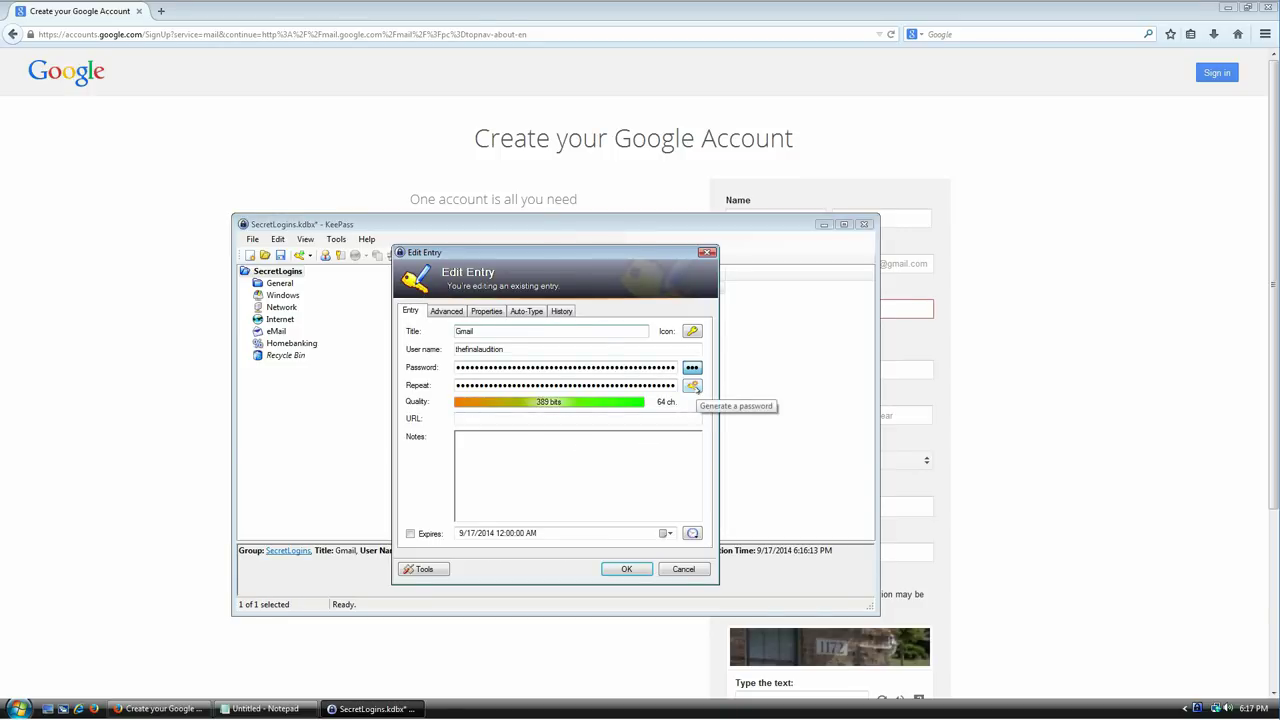
{"action": "left_click", "coordinate": [692, 386]}
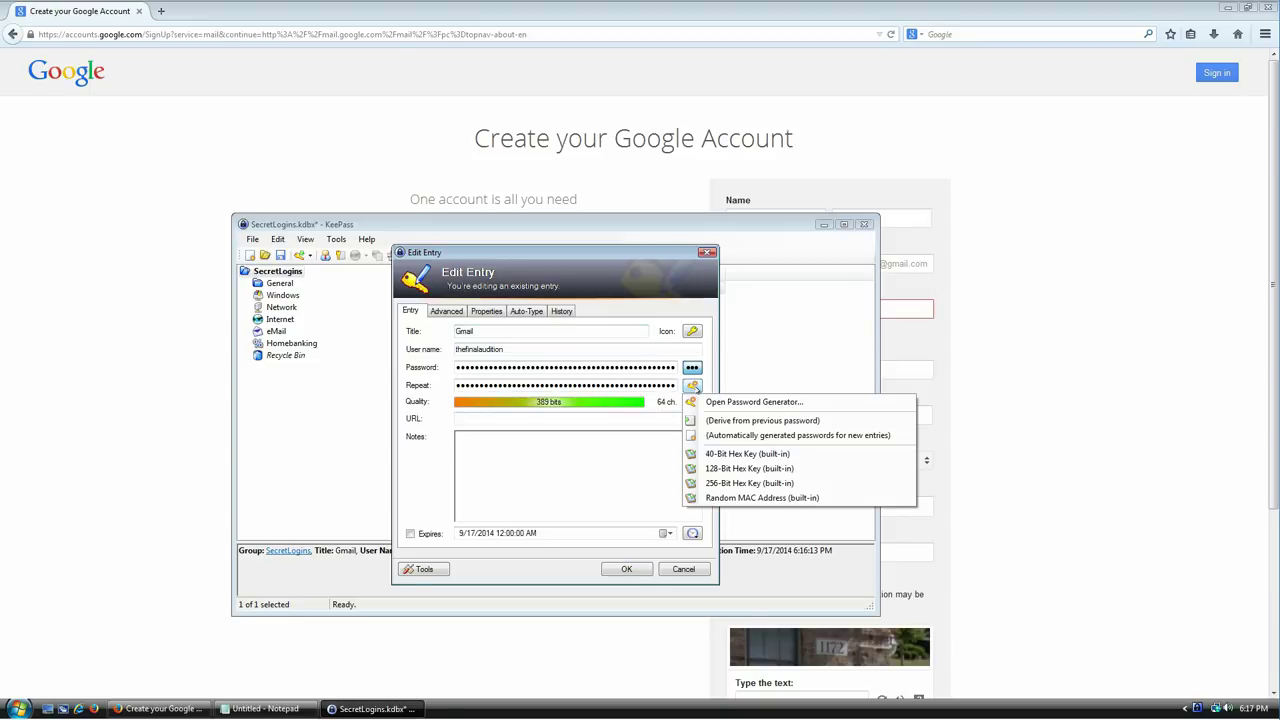
{"action": "left_click", "coordinate": [744, 402]}
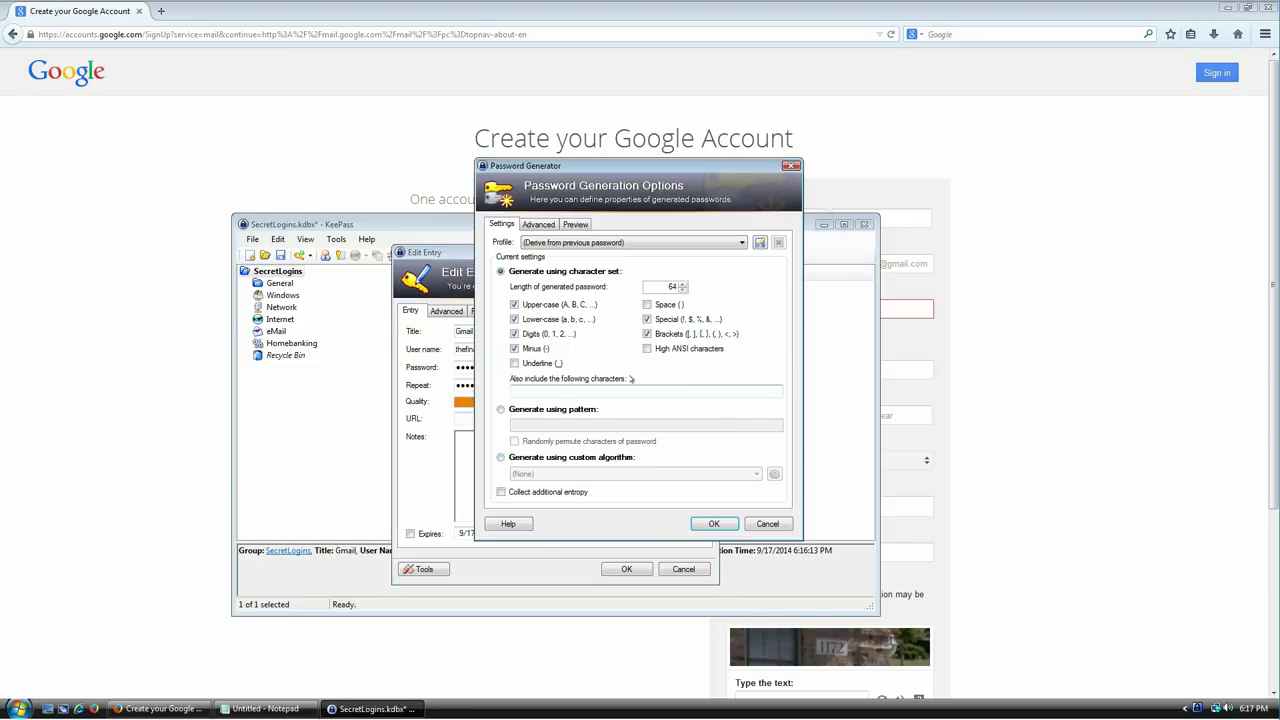
{"action": "left_click", "coordinate": [652, 305]}
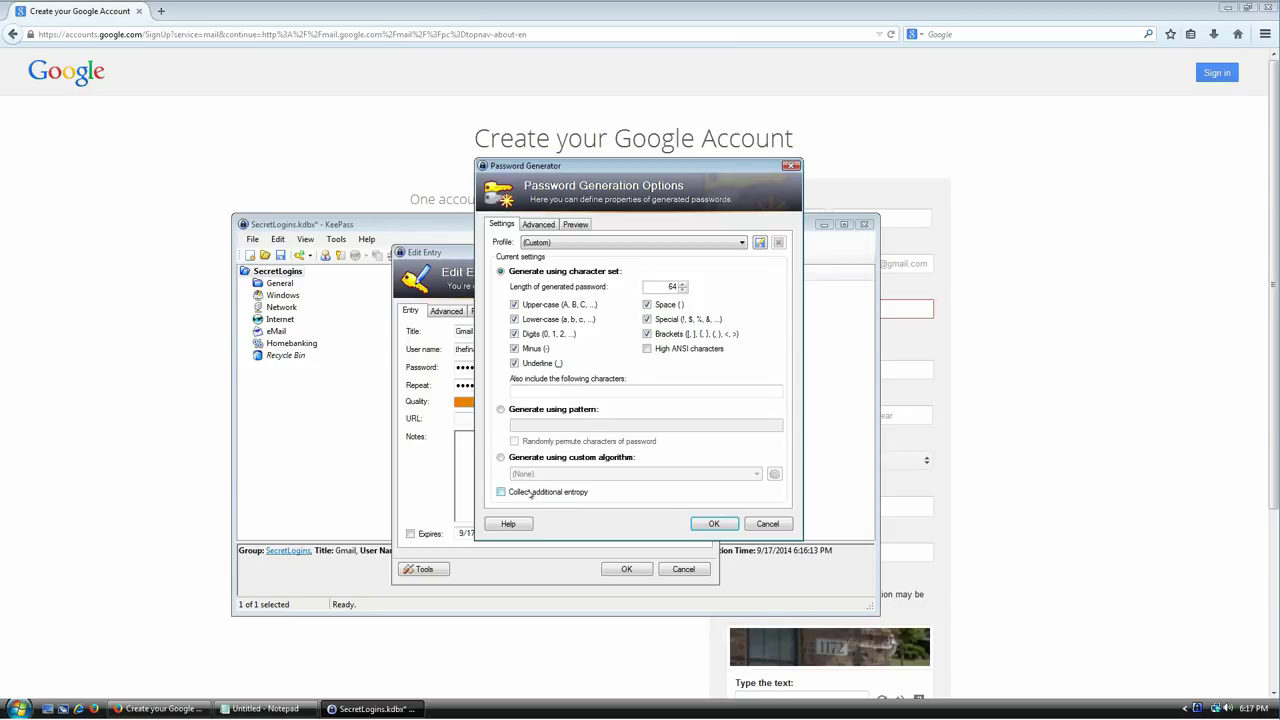
{"action": "left_click", "coordinate": [532, 494]}
{"action": "left_click", "coordinate": [714, 526]}
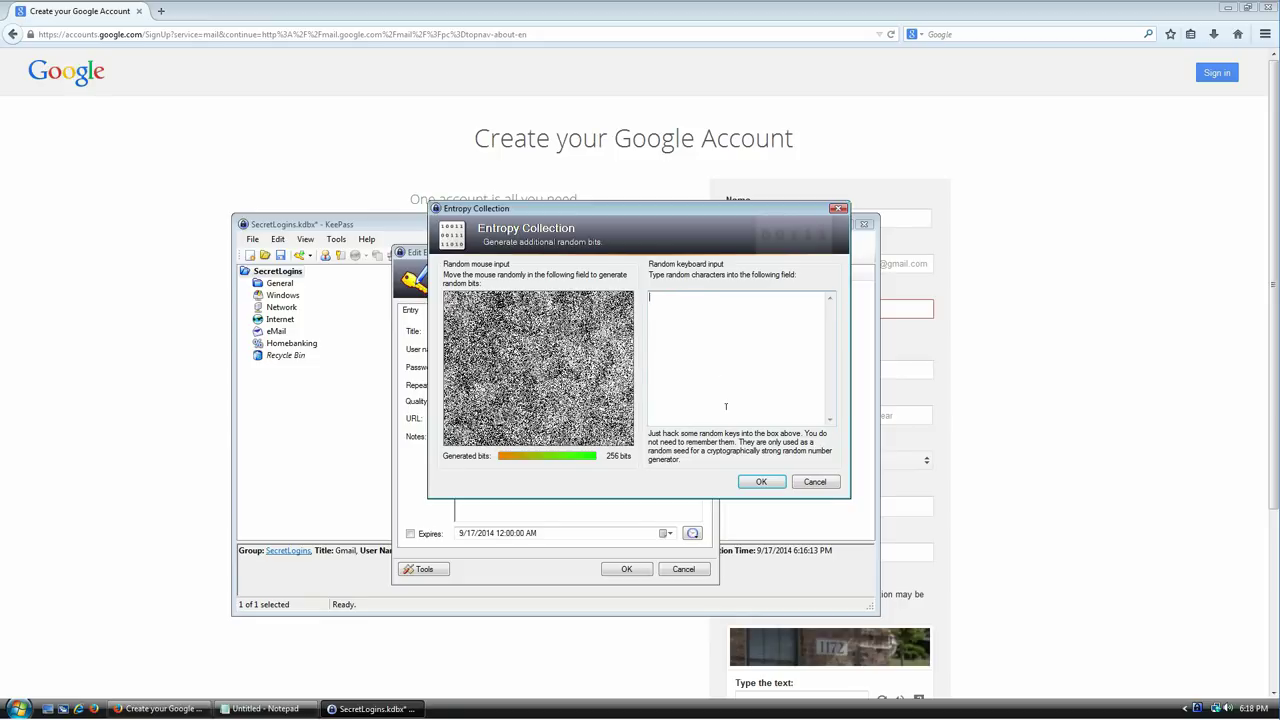
Search the web for 'whatever dude' in a new Firefox tab and select the top result text
{"action": "left_click", "coordinate": [161, 11]}
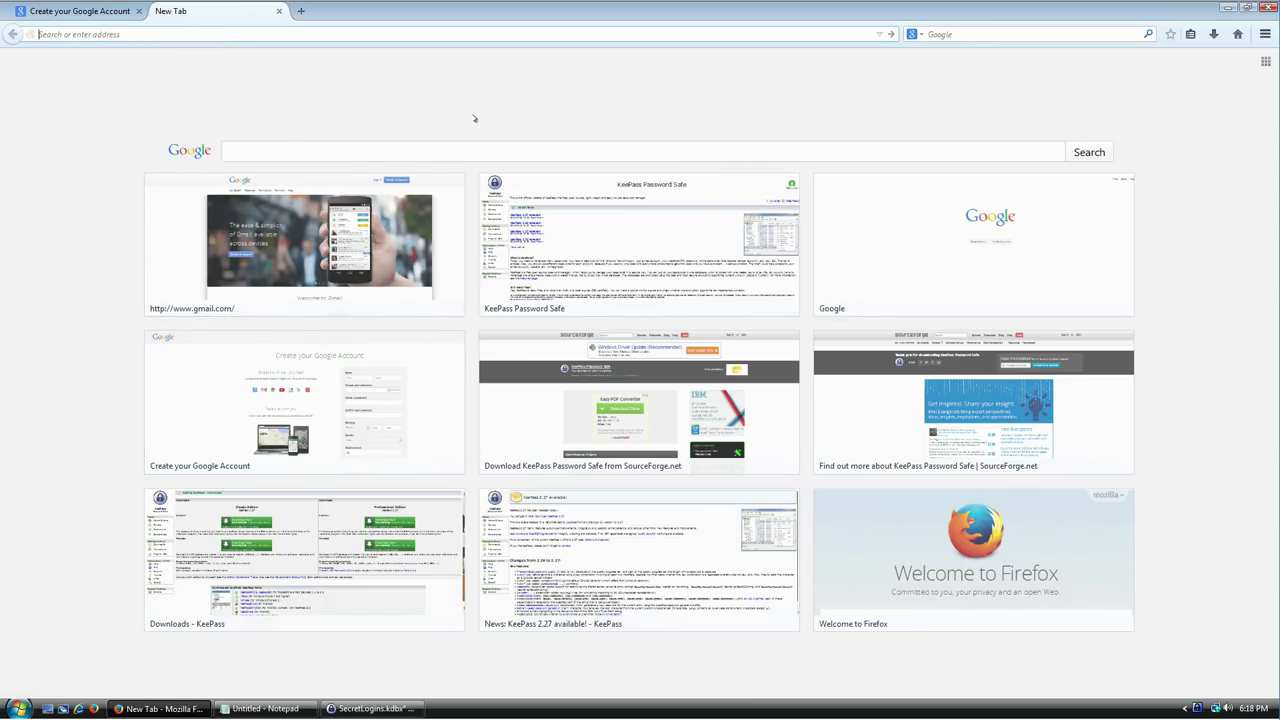
{"action": "left_click", "coordinate": [955, 34]}
{"action": "type", "text": "whatever dude"}
{"action": "key", "text": "Return"}
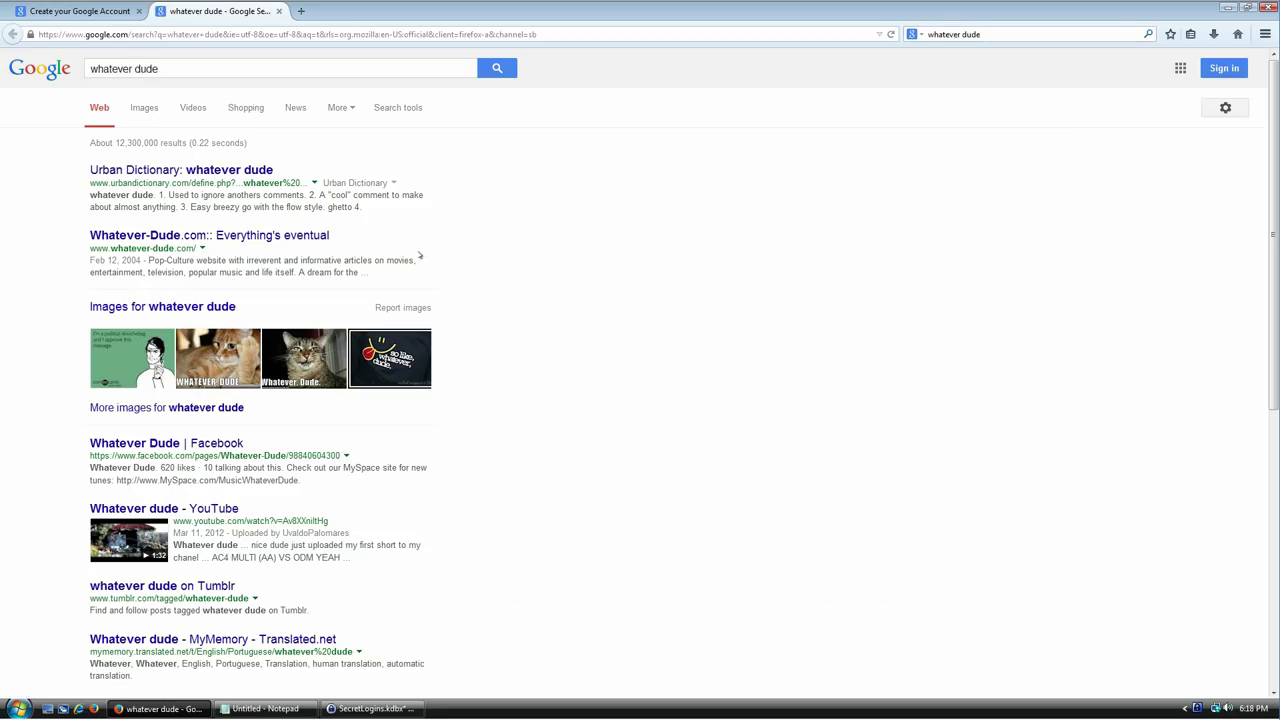
{"action": "left_click_drag", "start_coordinate": [403, 223], "coordinate": [88, 165]}
{"action": "key", "text": "ctrl+c"}
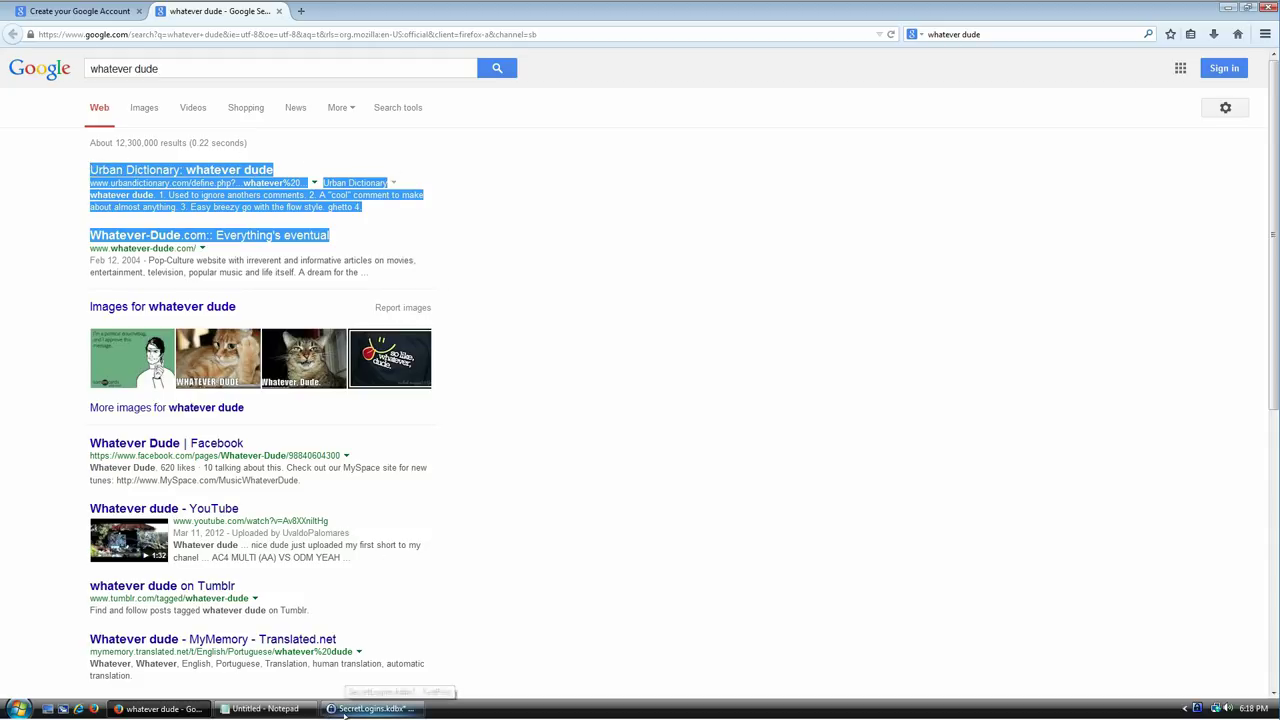
Fill Random keyboard input with the pasted text plus random keystrokes and confirm
{"action": "left_click", "coordinate": [370, 708]}
{"action": "left_click", "coordinate": [756, 337]}
{"action": "key", "text": "ctrl+v"}
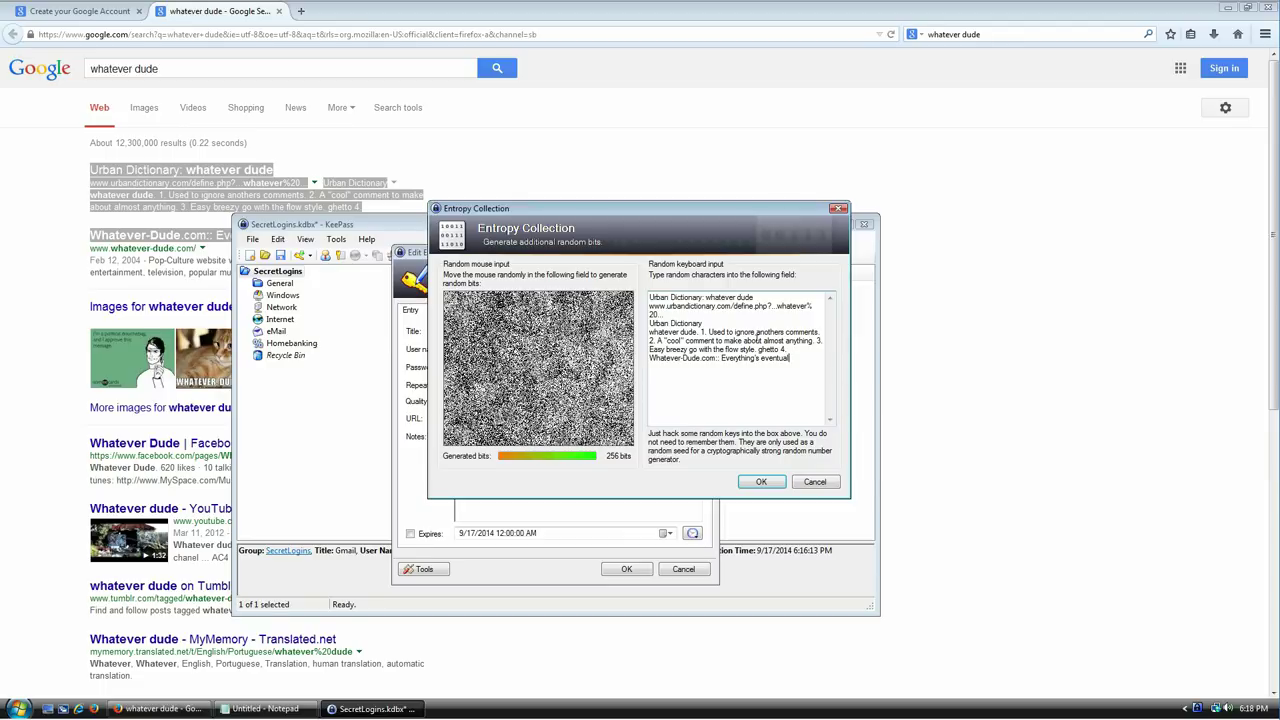
{"action": "type", "text": "df sdfsdf siuh ieuho9875y oiuh iljhrlkjdrtdrt"}
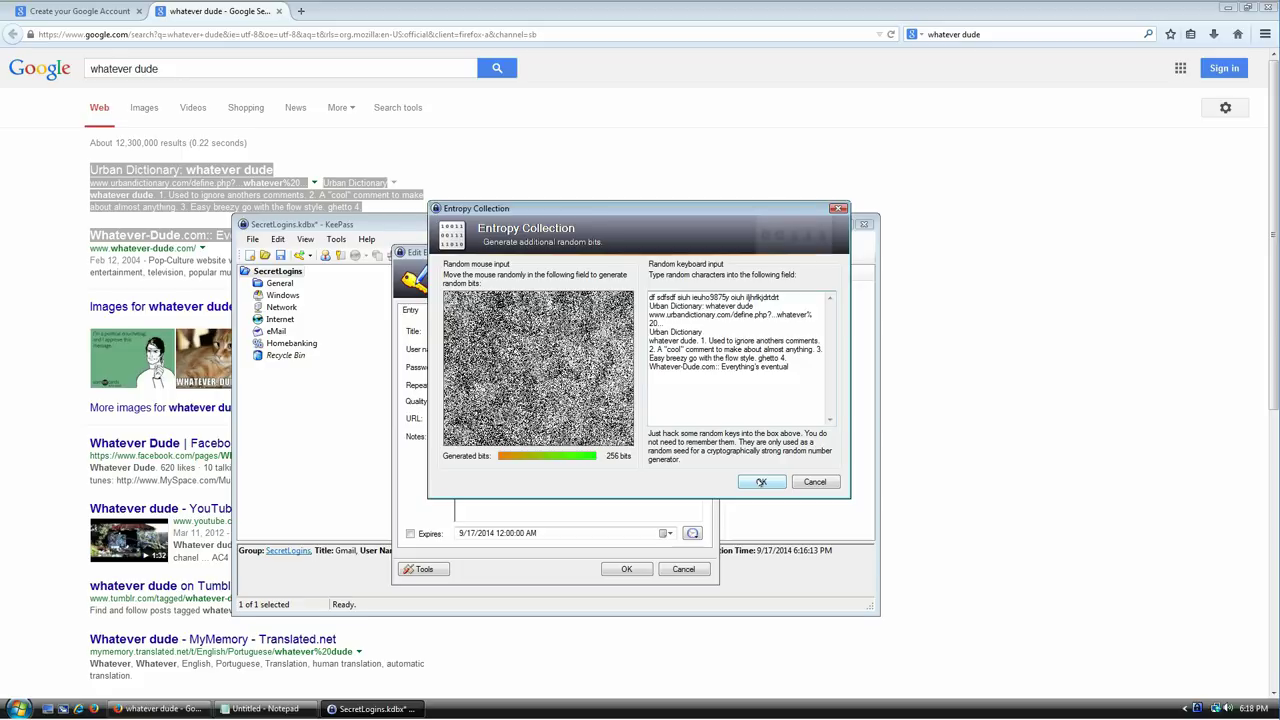
{"action": "left_click", "coordinate": [761, 482]}
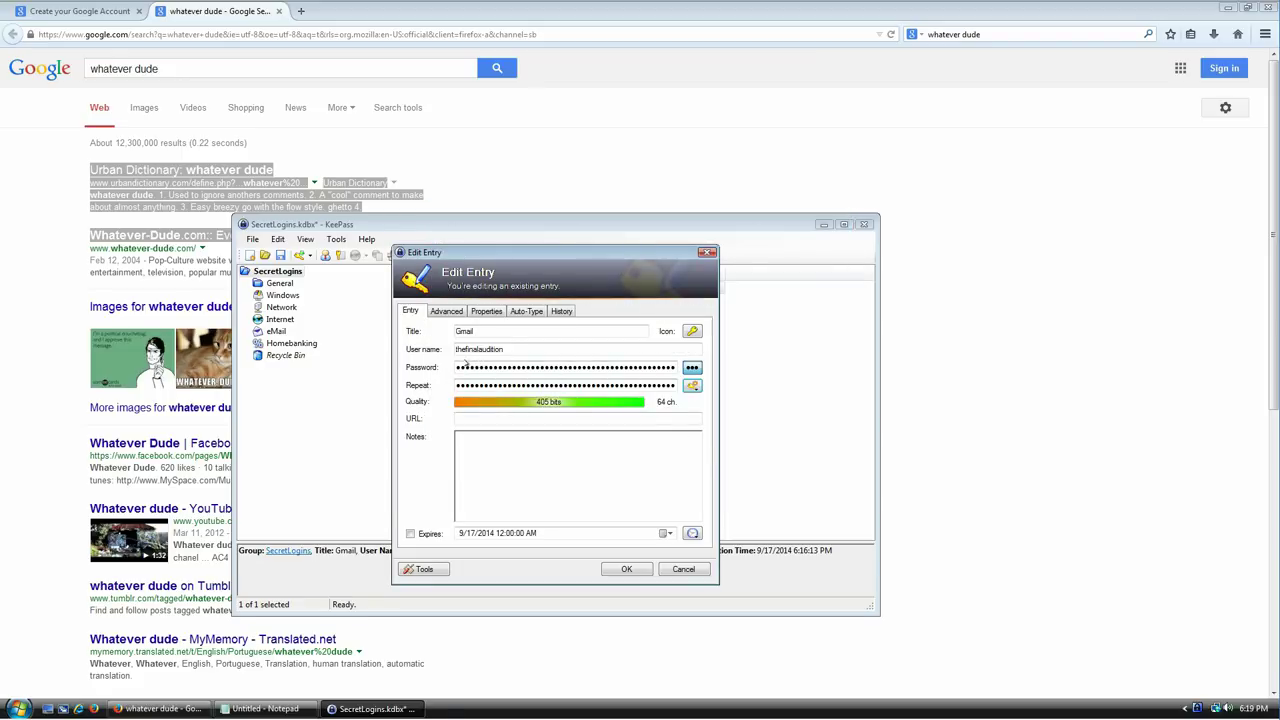
Save the Gmail entry with its new 405-bit password and copy it with Ctrl+C
{"action": "left_click_drag", "start_coordinate": [466, 367], "coordinate": [743, 366]}
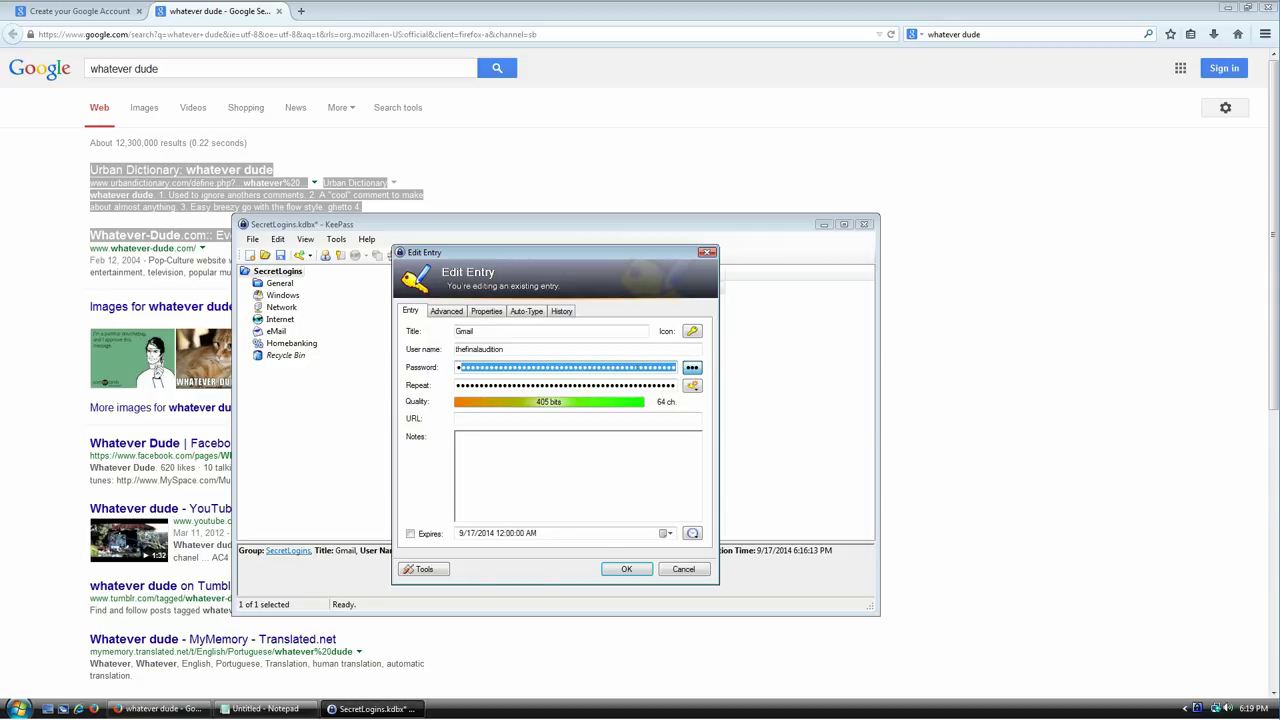
{"action": "left_click", "coordinate": [639, 367]}
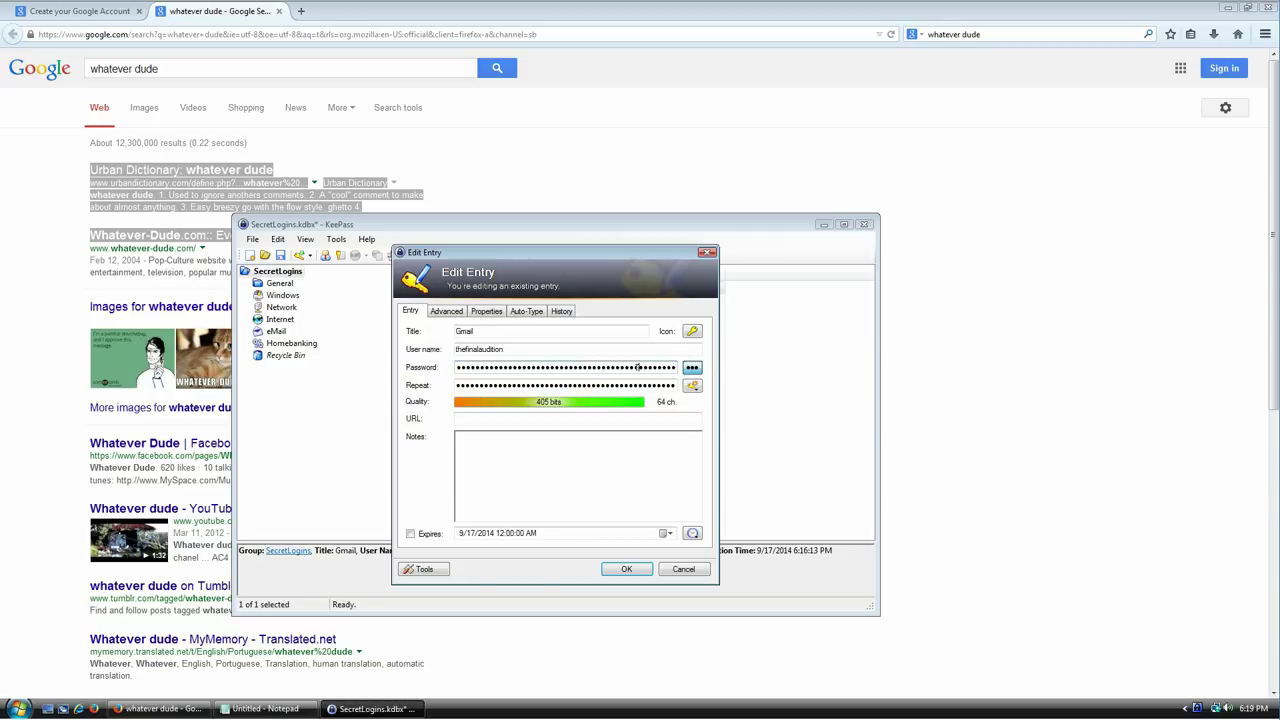
{"action": "left_click", "coordinate": [624, 570]}
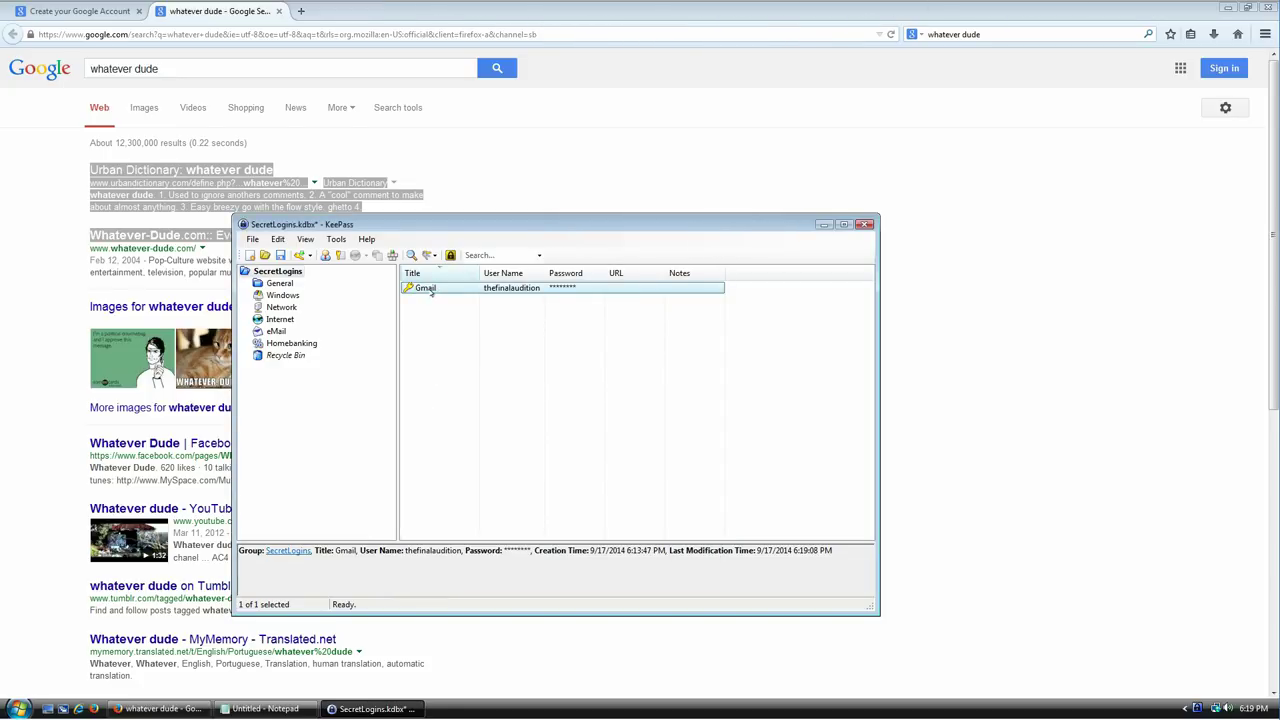
{"action": "key", "text": "ctrl+c"}
Paste the copied password into both the Create password and Confirm fields
{"action": "left_click", "coordinate": [278, 11]}
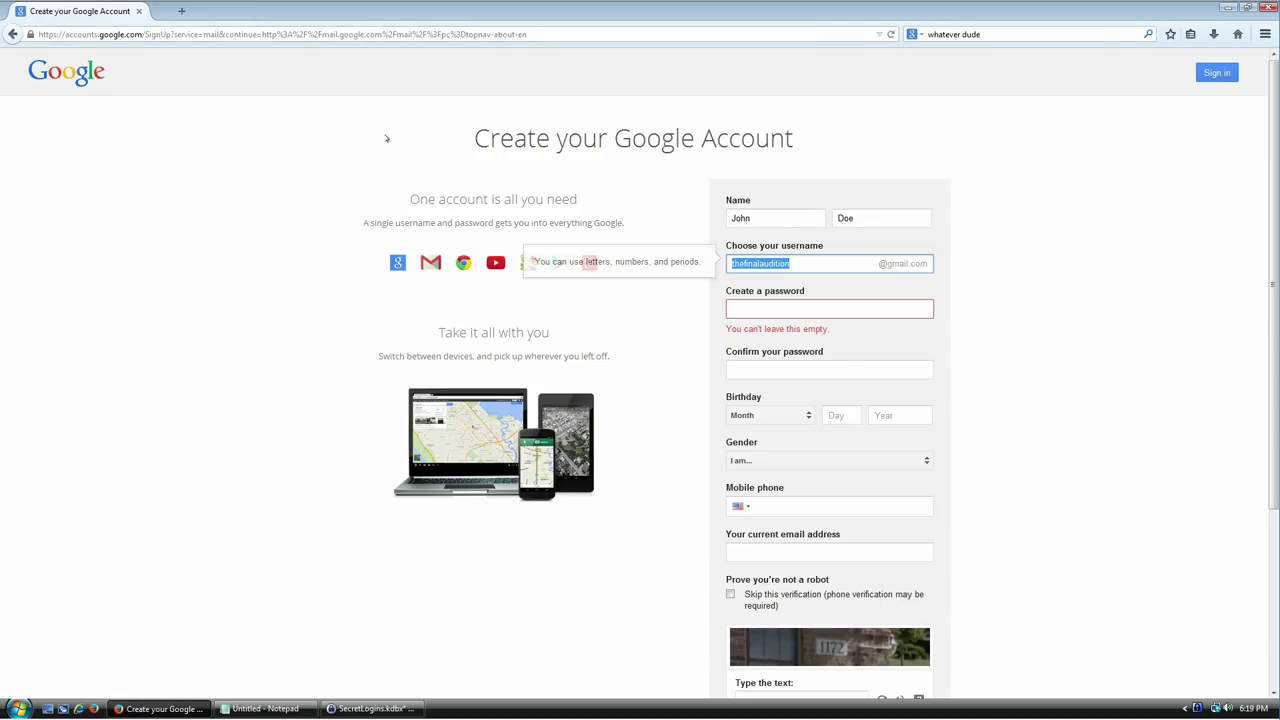
{"action": "left_click", "coordinate": [753, 312]}
{"action": "key", "text": "ctrl+v"}
{"action": "left_click", "coordinate": [738, 352]}
{"action": "key", "text": "ctrl+v"}
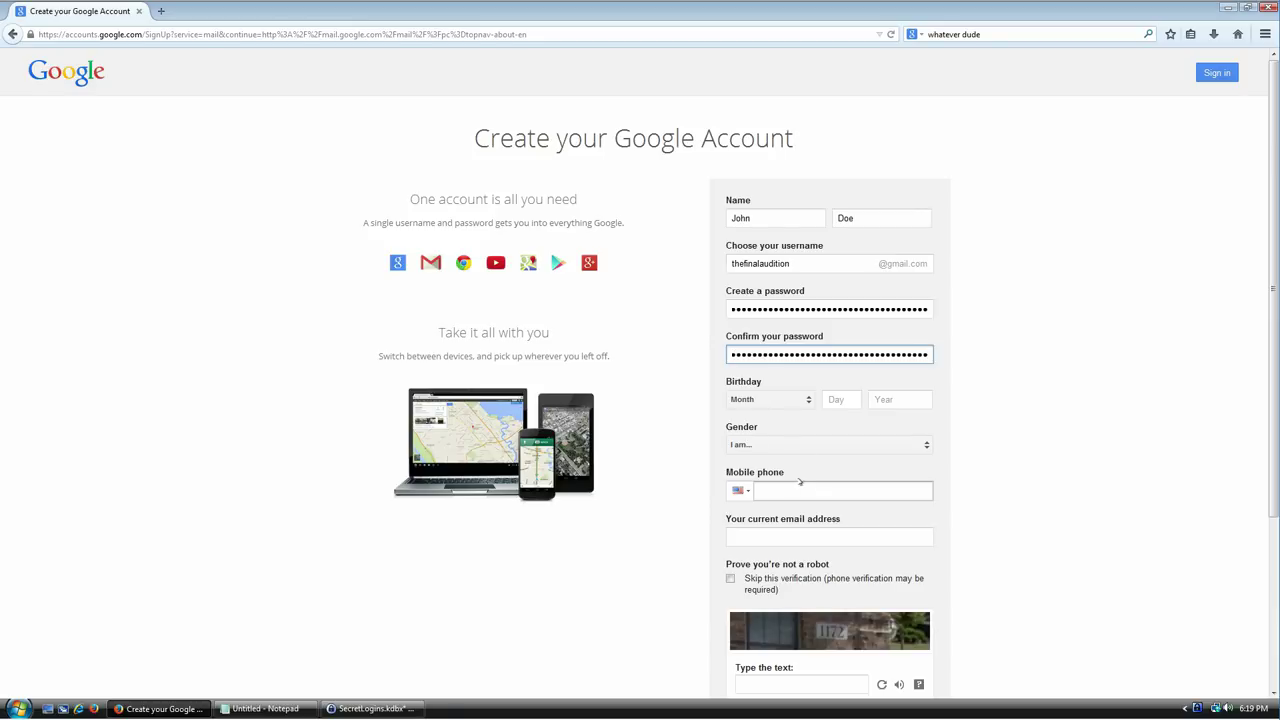
Enter 1172 as the captcha, accept the terms, and submit the sign-up form
{"action": "left_click", "coordinate": [794, 491]}
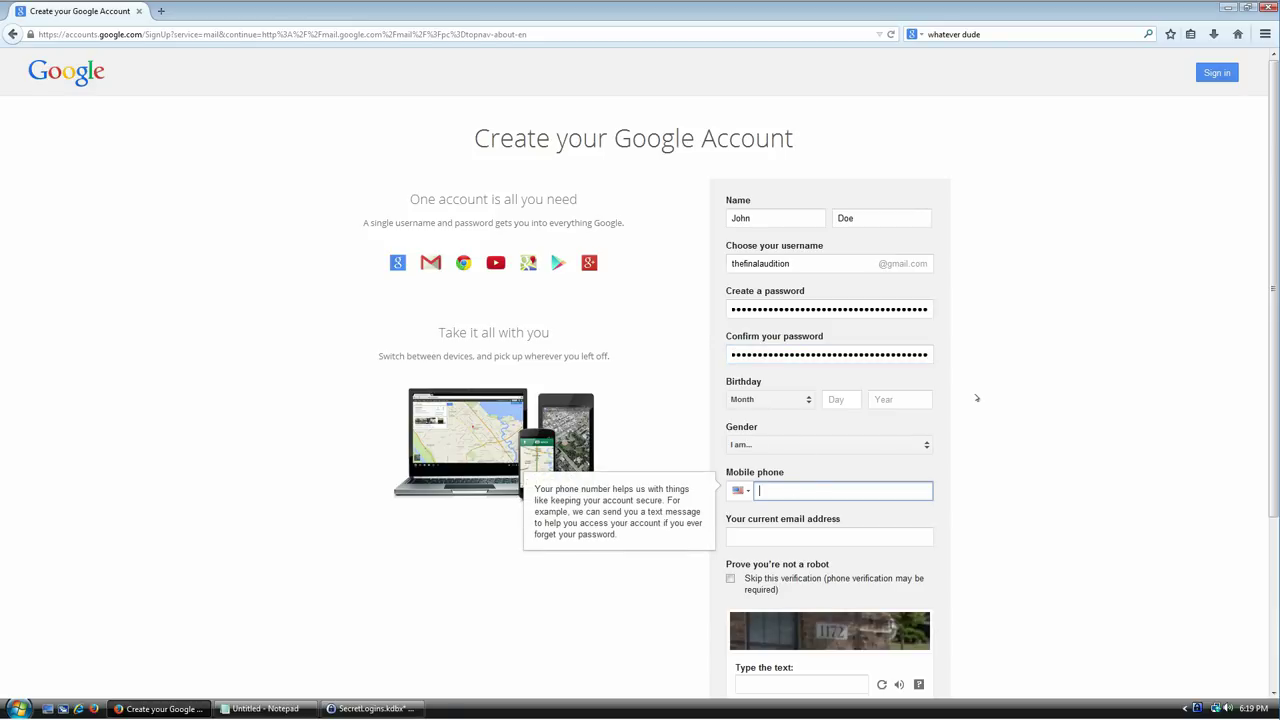
{"action": "scroll", "coordinate": [977, 398], "scroll_direction": "down", "scroll_amount": 2}
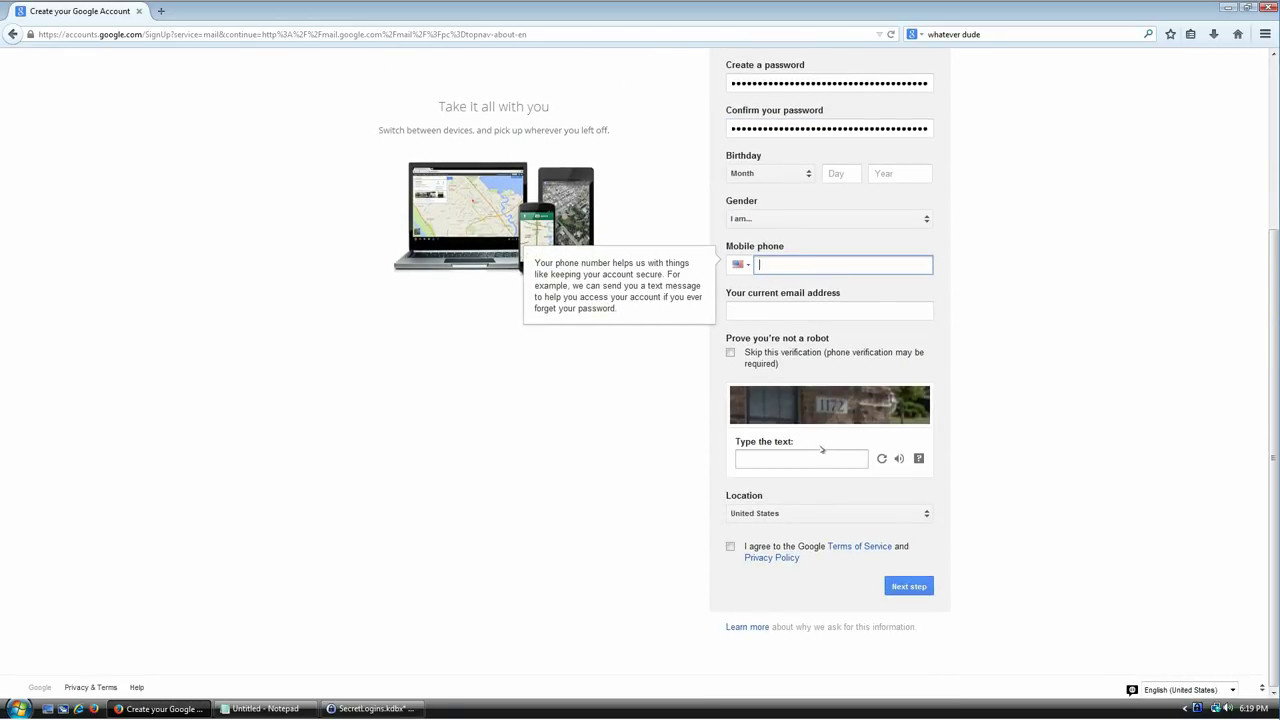
{"action": "left_click", "coordinate": [772, 460]}
{"action": "type", "text": "11"}
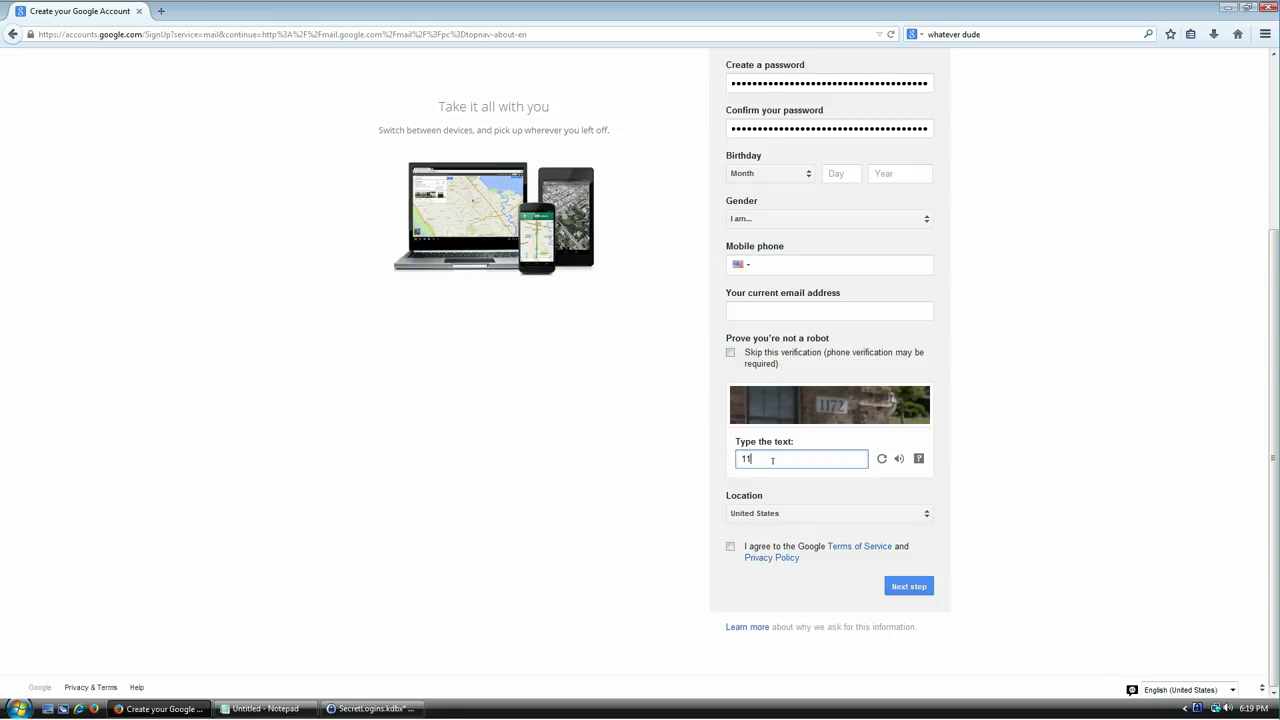
{"action": "type", "text": "72"}
{"action": "left_click", "coordinate": [803, 548]}
{"action": "left_click", "coordinate": [907, 588]}
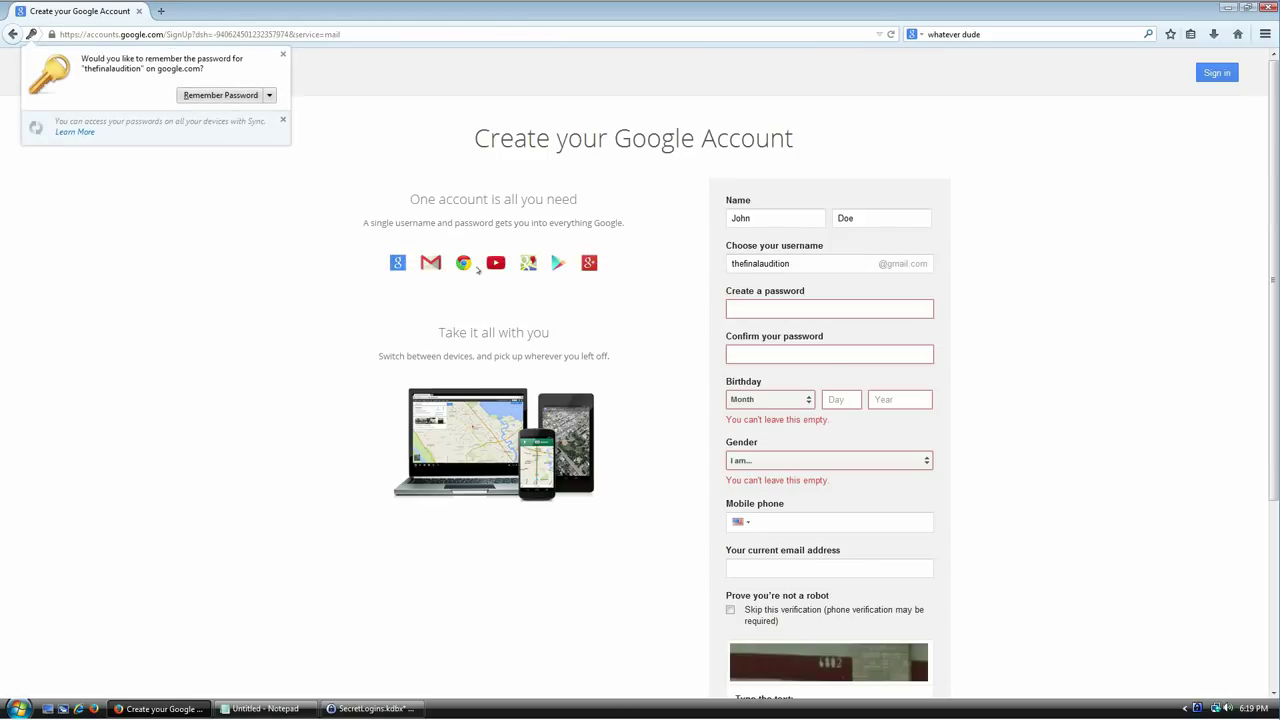
Tell Firefox never to remember passwords for the Google Accounts site
{"action": "left_click", "coordinate": [269, 95]}
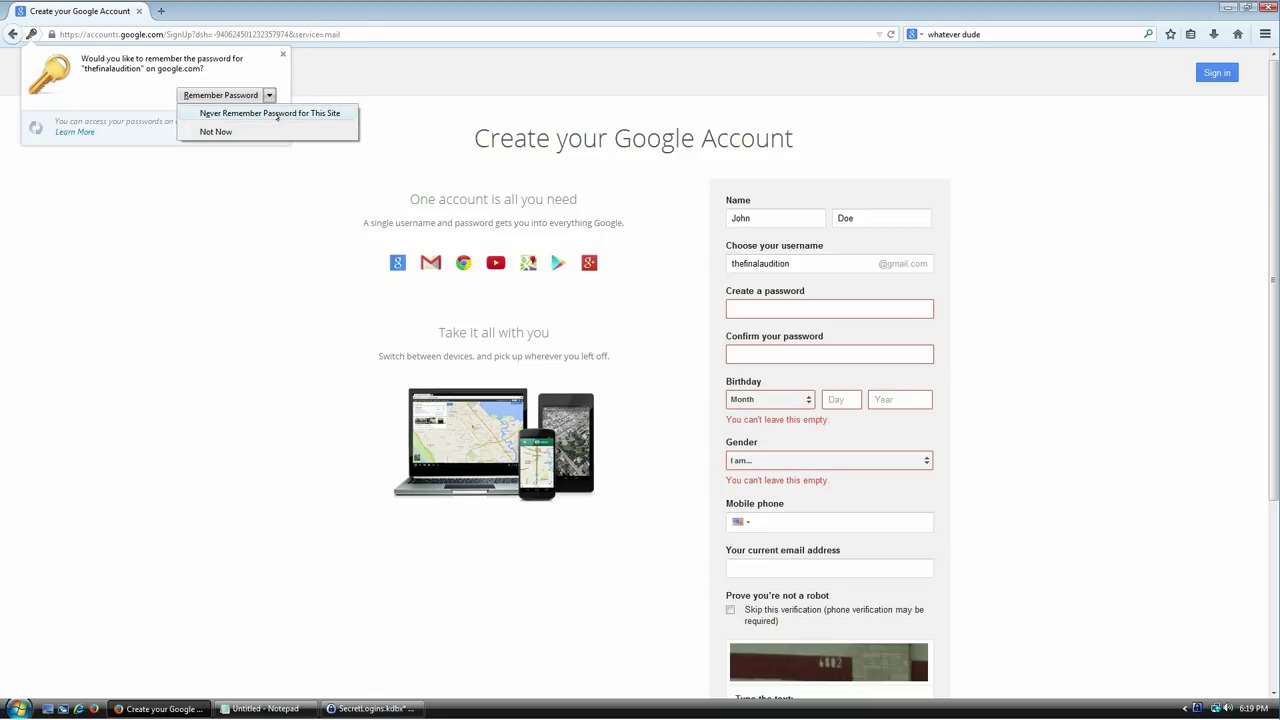
{"action": "left_click", "coordinate": [277, 114]}
{"action": "left_click", "coordinate": [808, 309]}
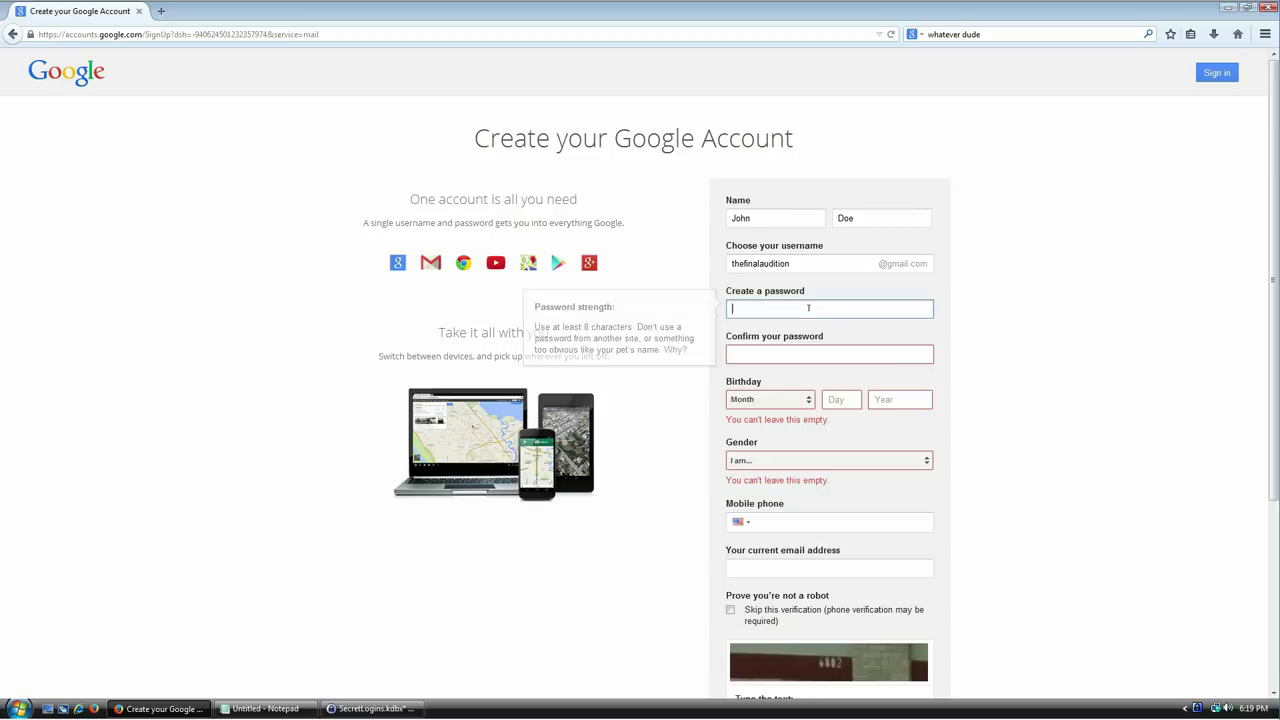
Set the birthday to January 07, 1980
{"action": "left_click", "coordinate": [795, 399]}
{"action": "left_click", "coordinate": [787, 414]}
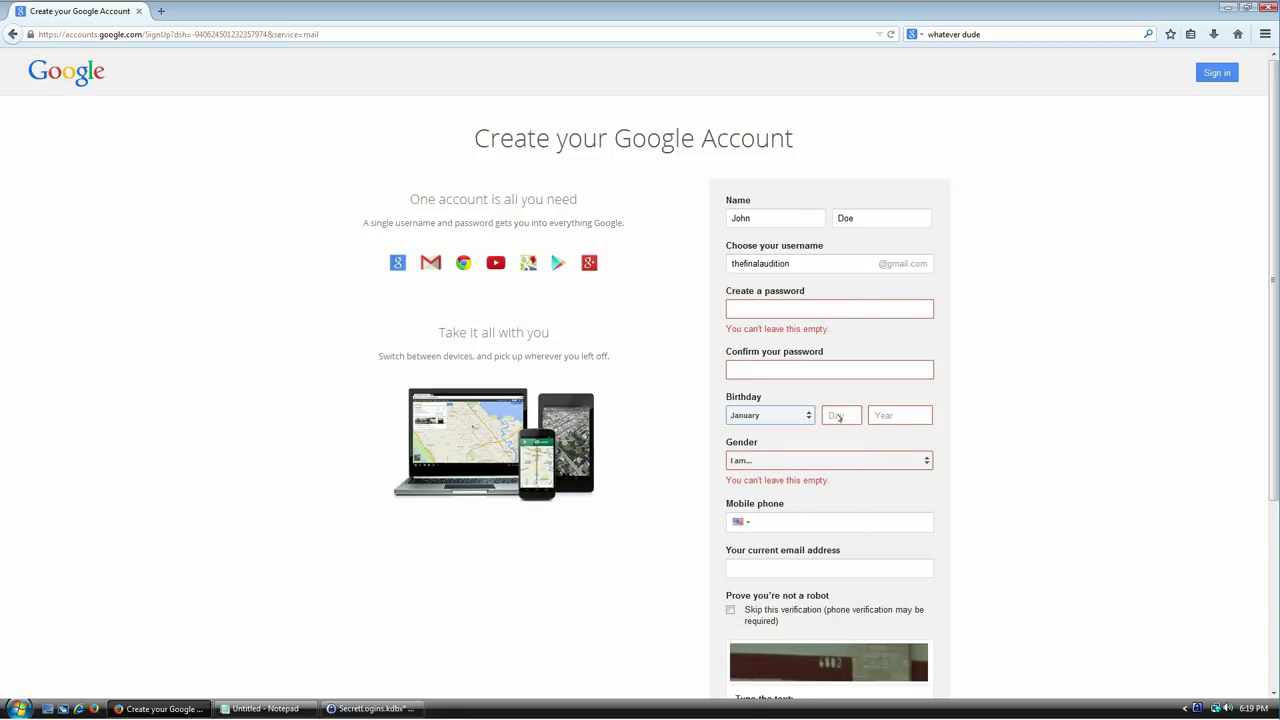
{"action": "double_click", "coordinate": [839, 416]}
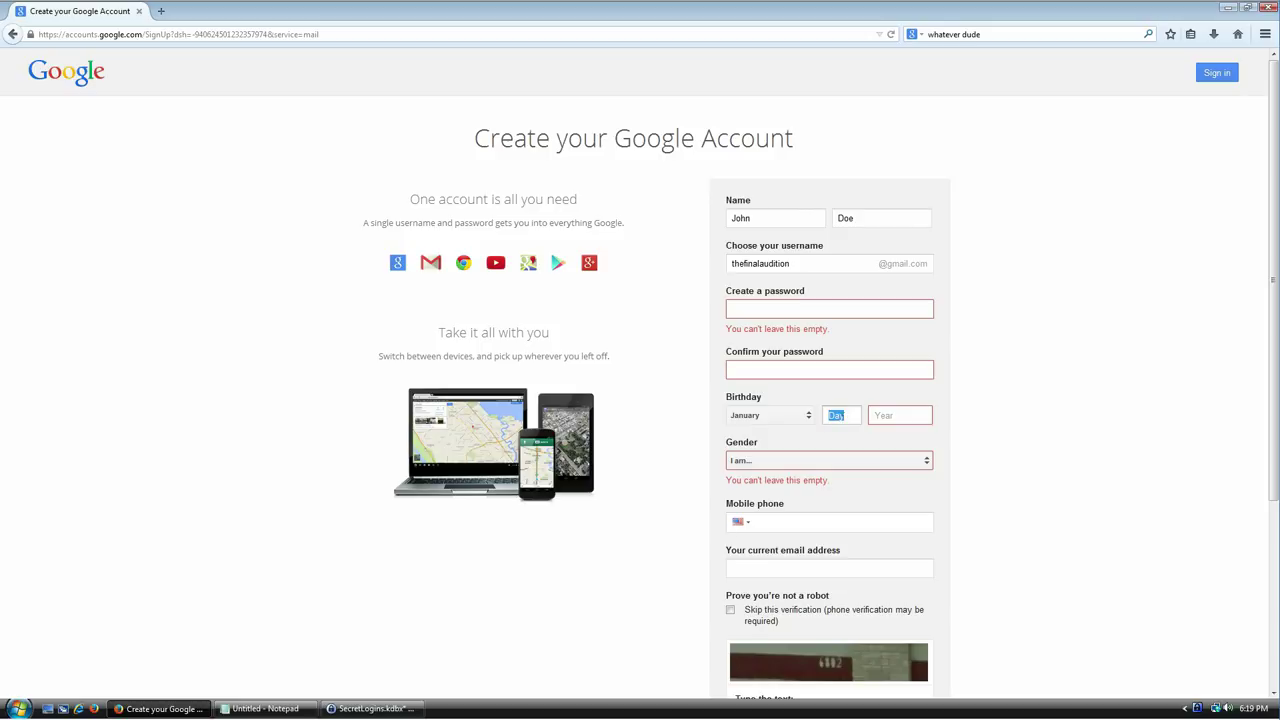
{"action": "left_click", "coordinate": [850, 408]}
{"action": "type", "text": "07"}
{"action": "left_click", "coordinate": [886, 420]}
{"action": "type", "text": "1980"}
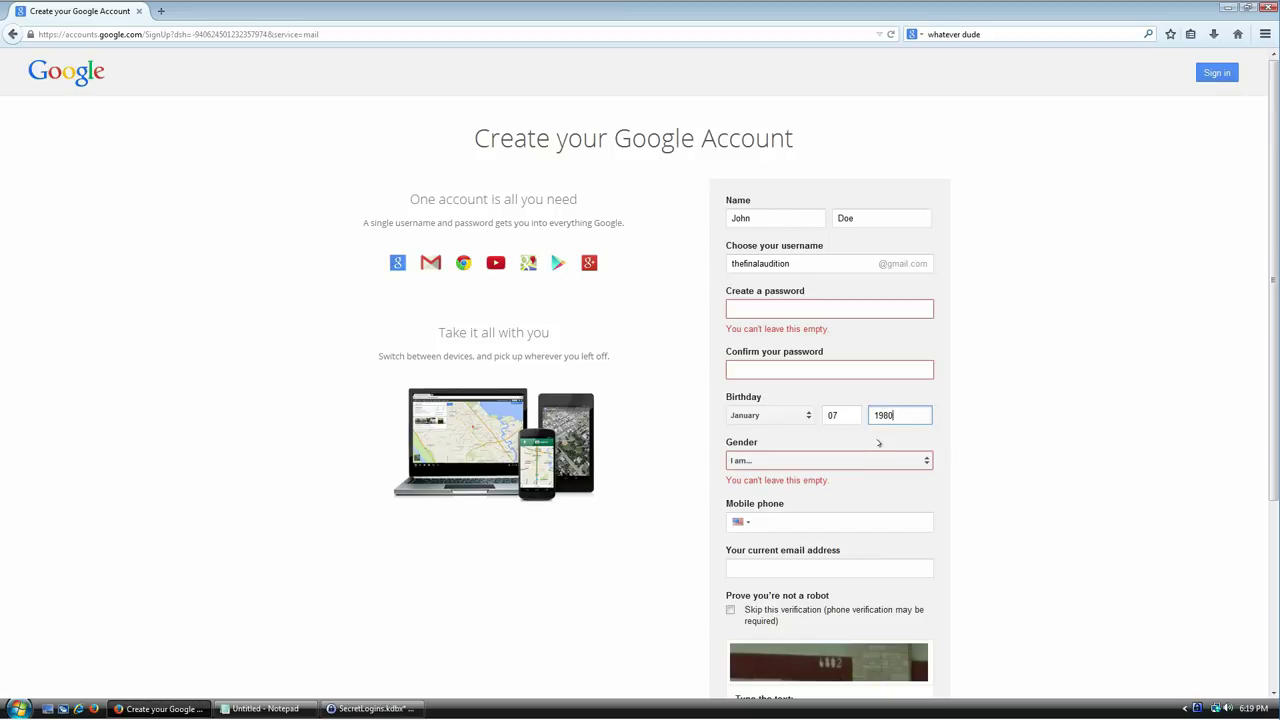
Choose Other as the gender, put a placeholder character in the password field, and return to KeePass
{"action": "left_click", "coordinate": [869, 459]}
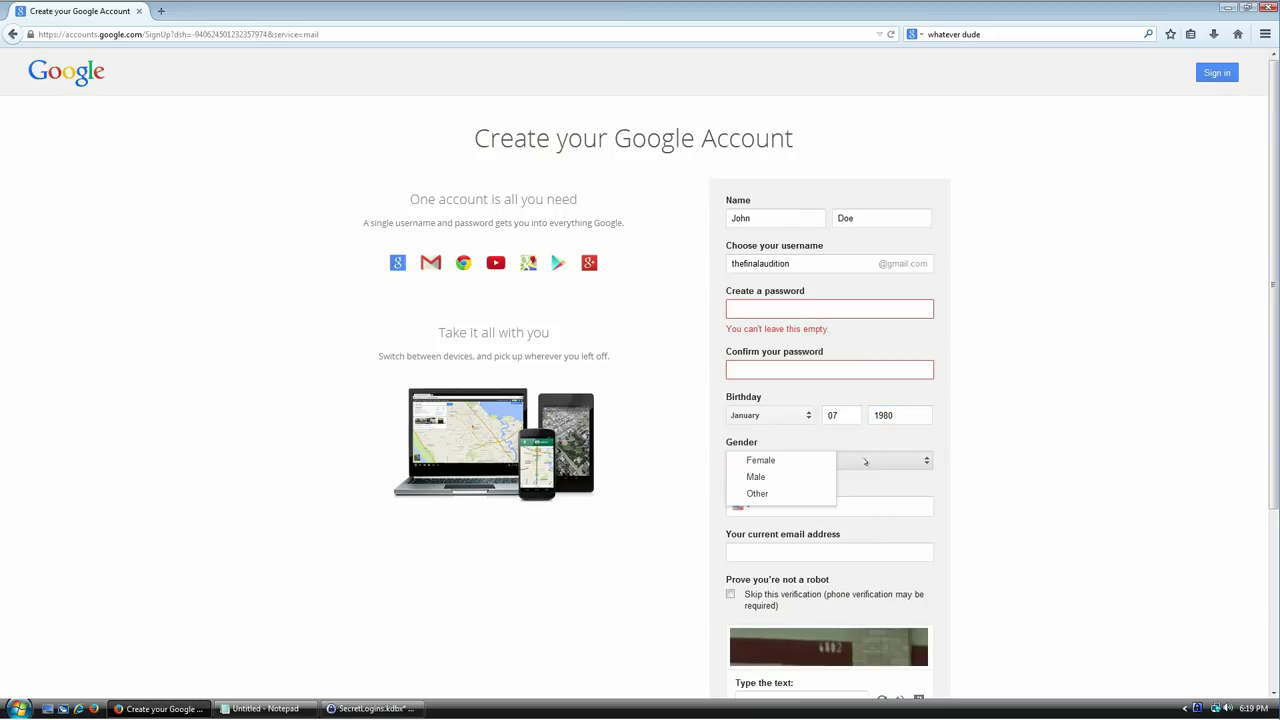
{"action": "left_click", "coordinate": [757, 494]}
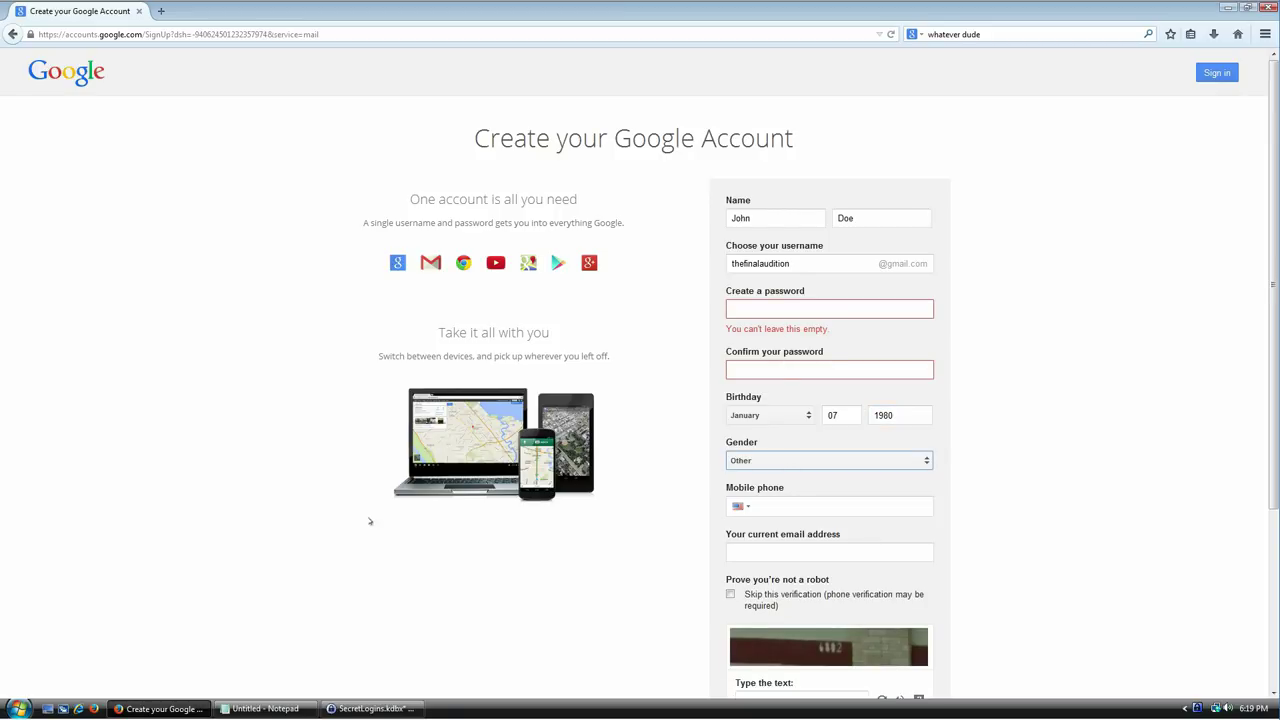
{"action": "left_click", "coordinate": [809, 302]}
{"action": "type", "text": "a"}
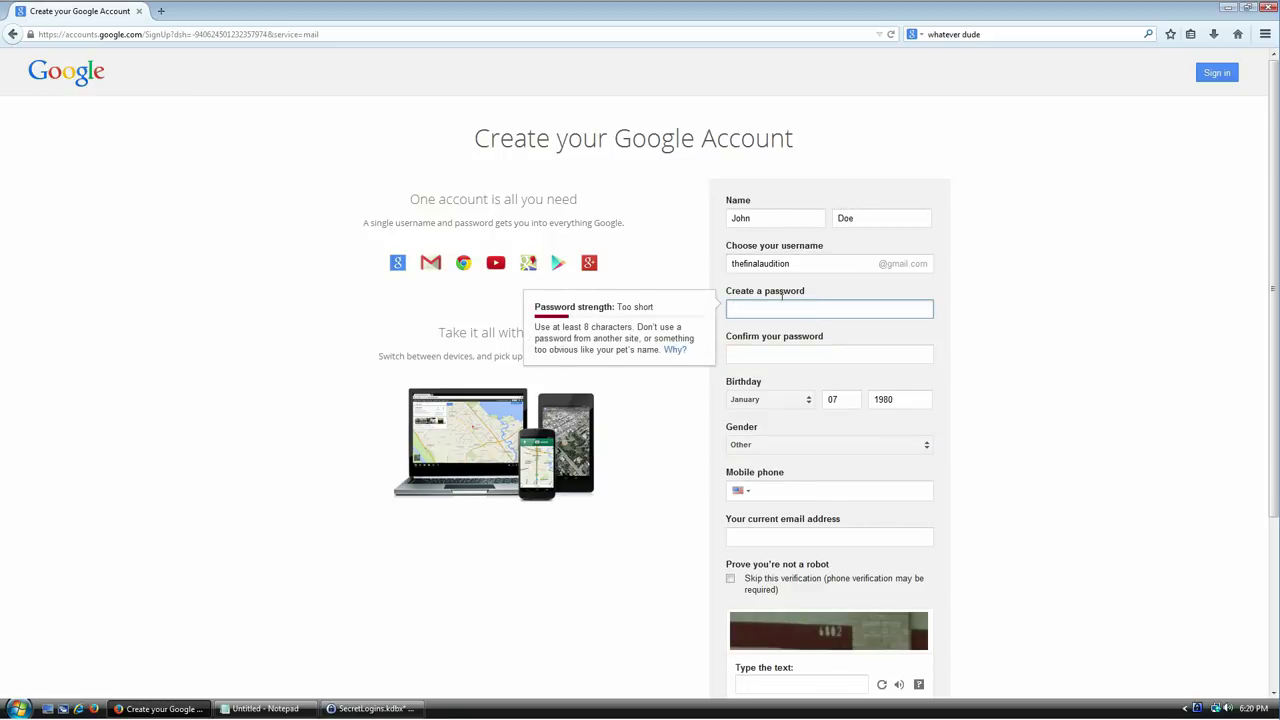
{"action": "left_click", "coordinate": [370, 708]}
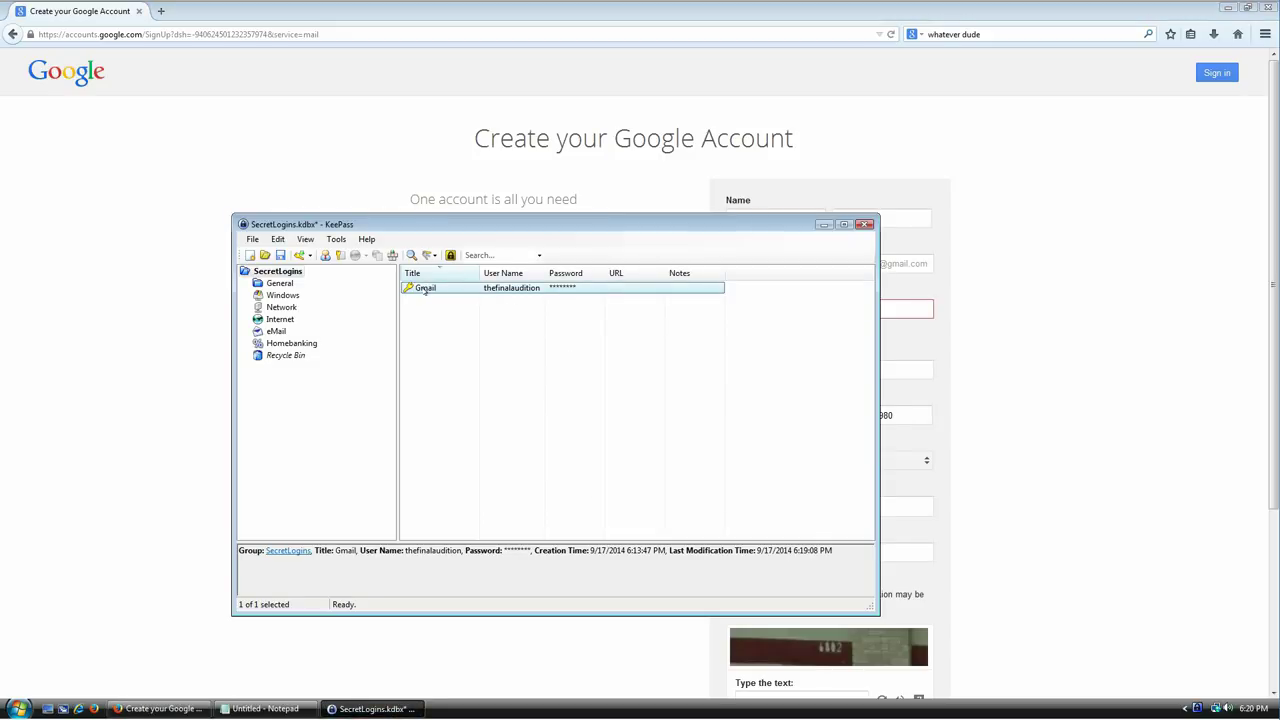
Copy the Gmail password from KeePass and paste it into both password fields
{"action": "key", "text": "ctrl+c"}
{"action": "left_click", "coordinate": [1040, 446]}
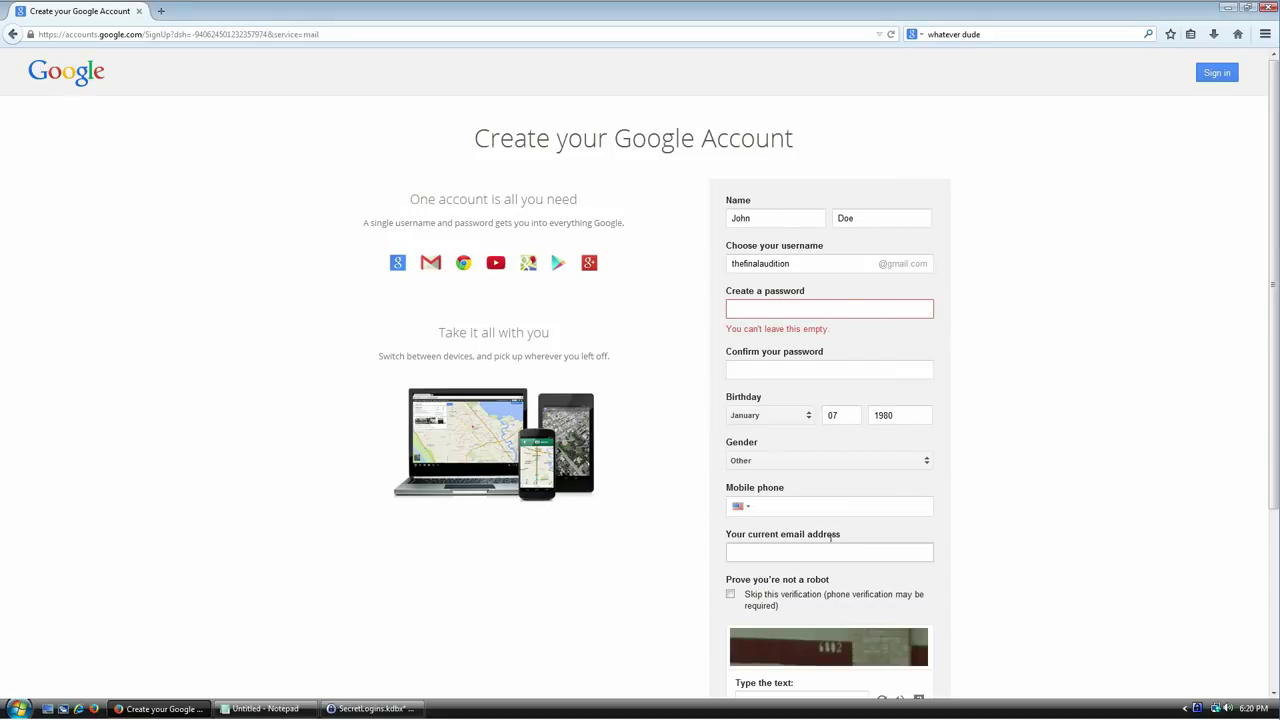
{"action": "left_click", "coordinate": [849, 308]}
{"action": "key", "text": "ctrl+v"}
{"action": "left_click", "coordinate": [811, 353]}
{"action": "key", "text": "ctrl+v"}
Load a fresh captcha, answer 155, and submit the sign-up form
{"action": "scroll", "coordinate": [640, 486], "scroll_direction": "down", "scroll_amount": 3}
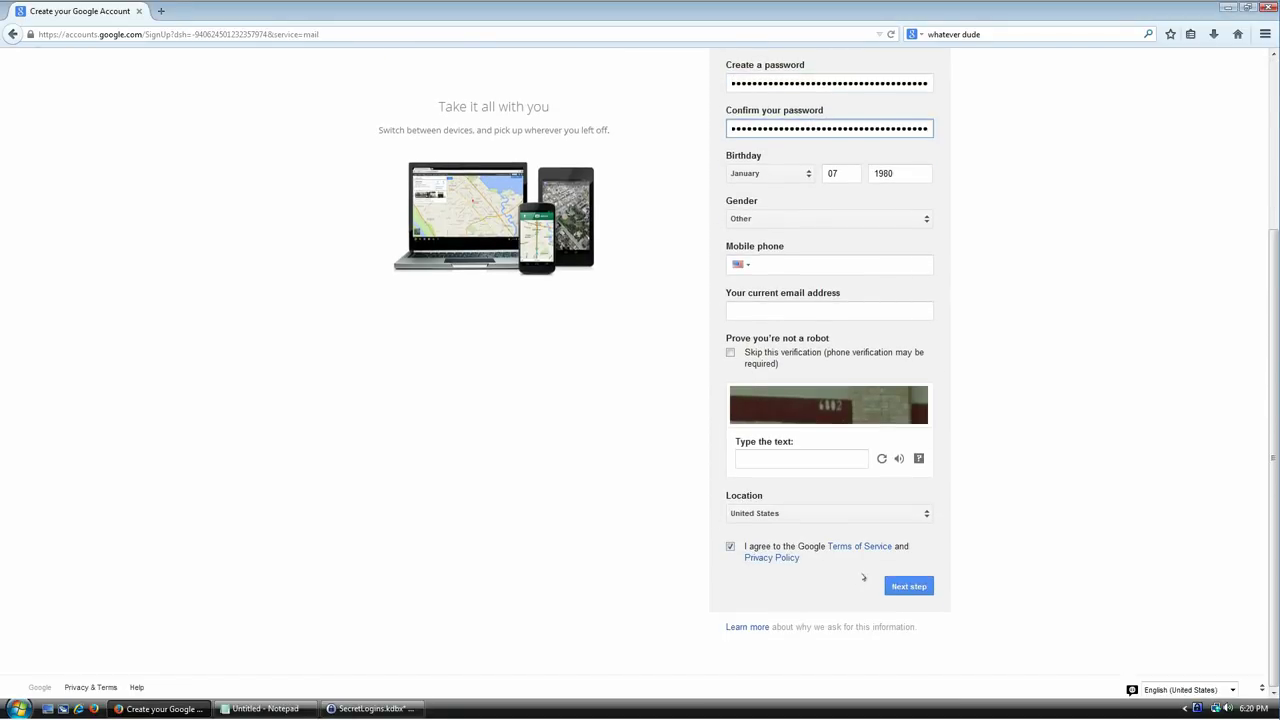
{"action": "left_click", "coordinate": [828, 458]}
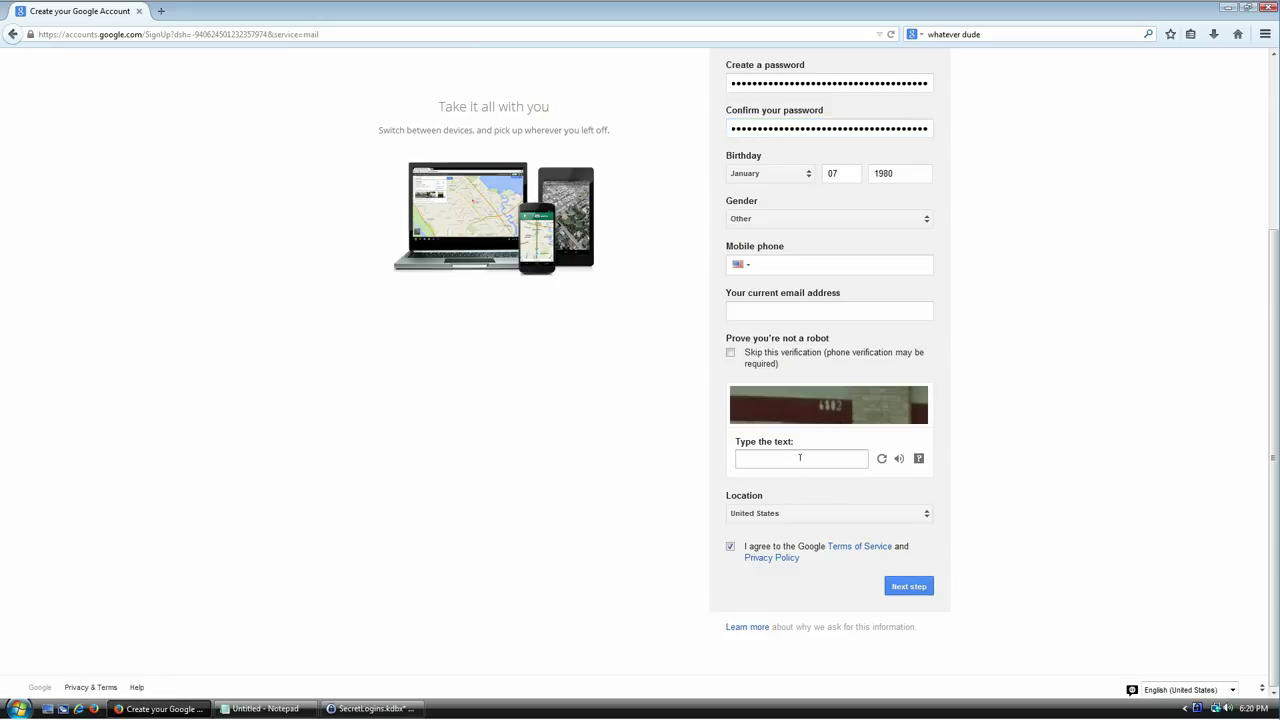
{"action": "left_click", "coordinate": [881, 458]}
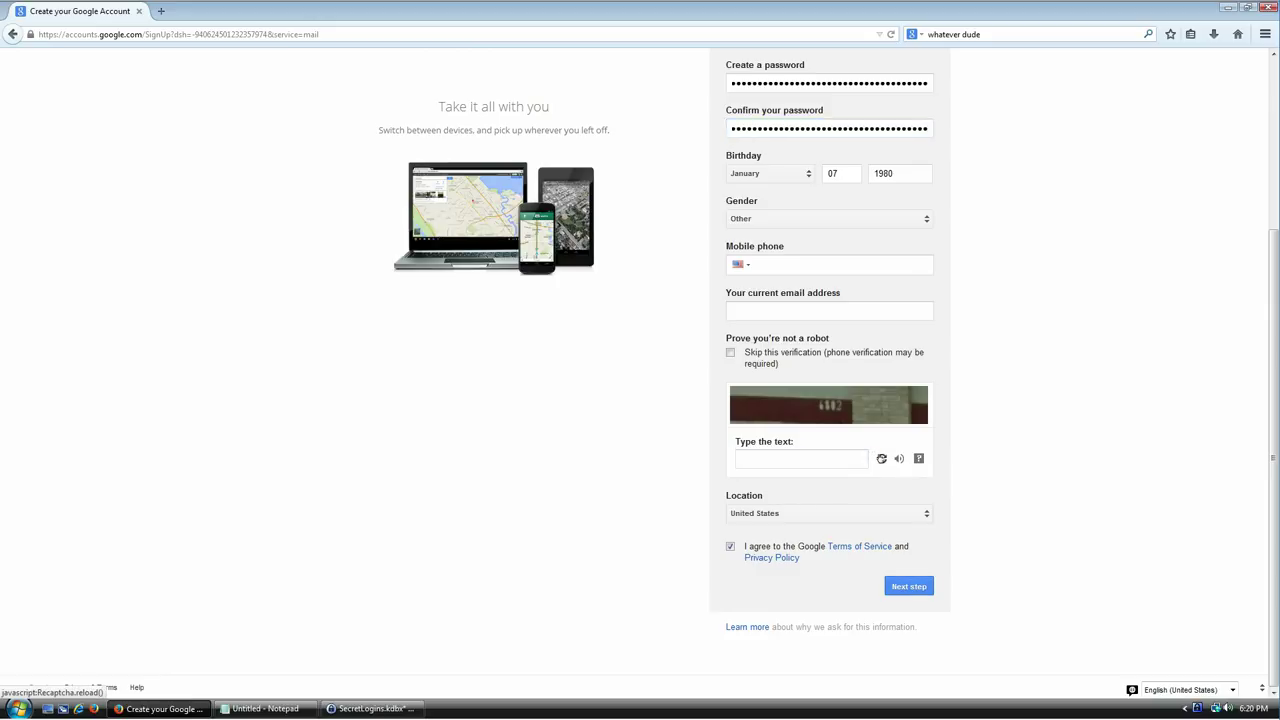
{"action": "left_click", "coordinate": [799, 458]}
{"action": "type", "text": "155"}
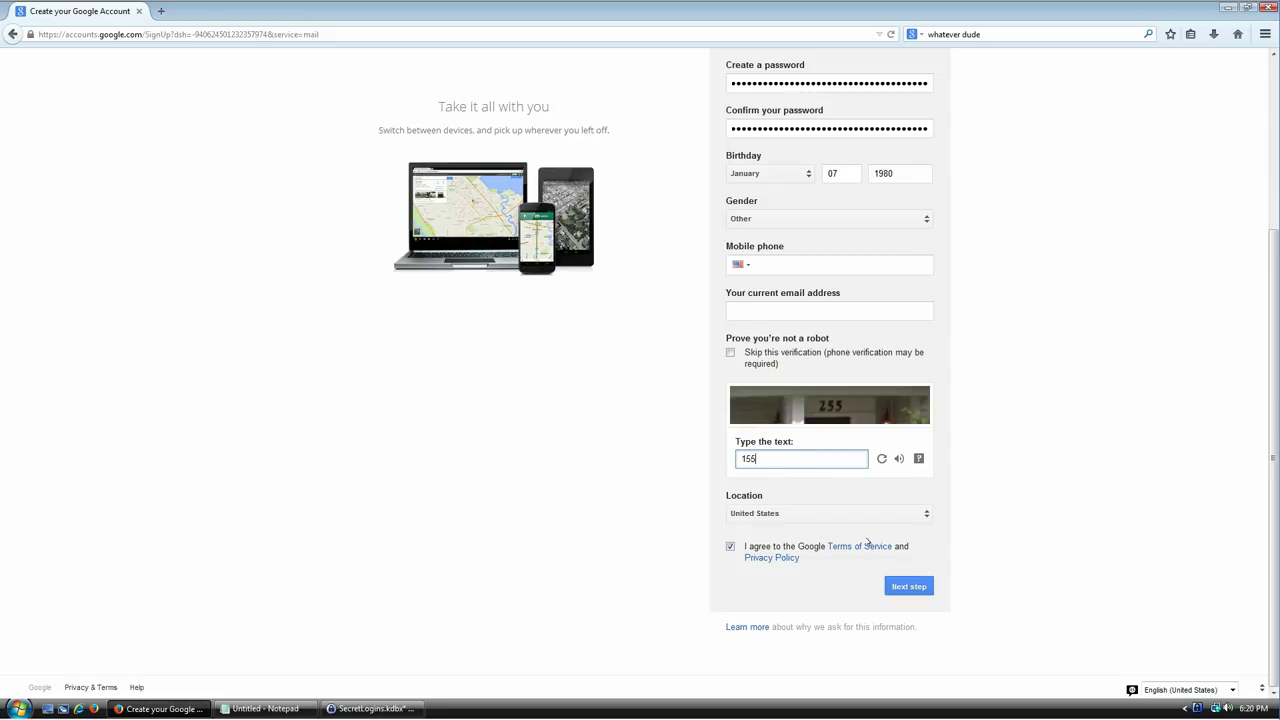
{"action": "key", "text": "Right"}
{"action": "left_click", "coordinate": [906, 586]}
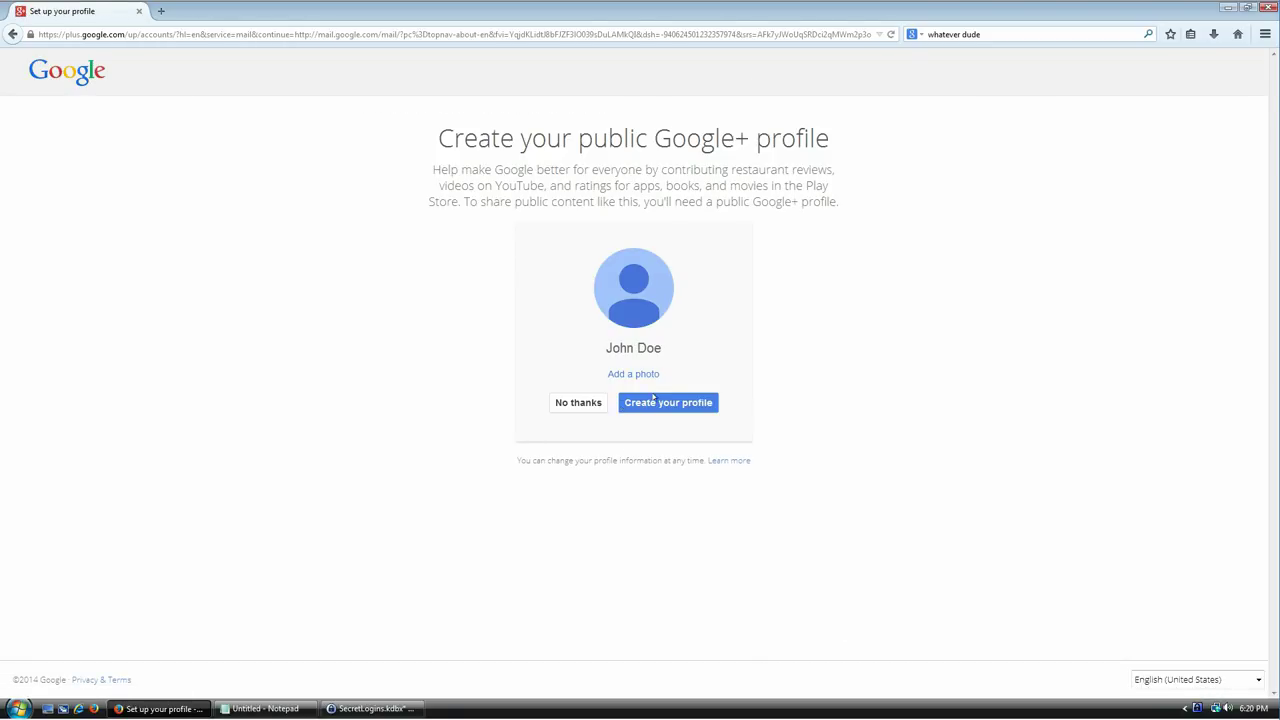
Skip the Google+ profile, go to gmail, and dismiss the welcome message
{"action": "left_click", "coordinate": [580, 403]}
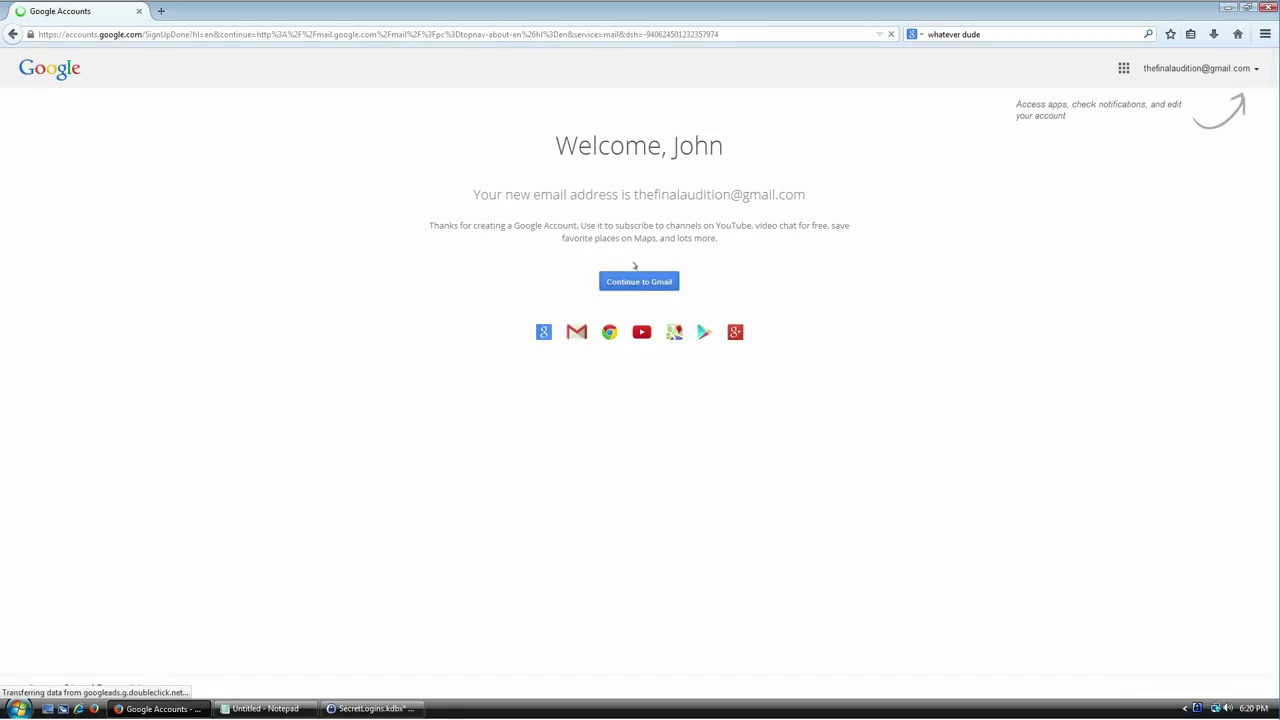
{"action": "left_click", "coordinate": [249, 34]}
{"action": "type", "text": "gmail.com/"}
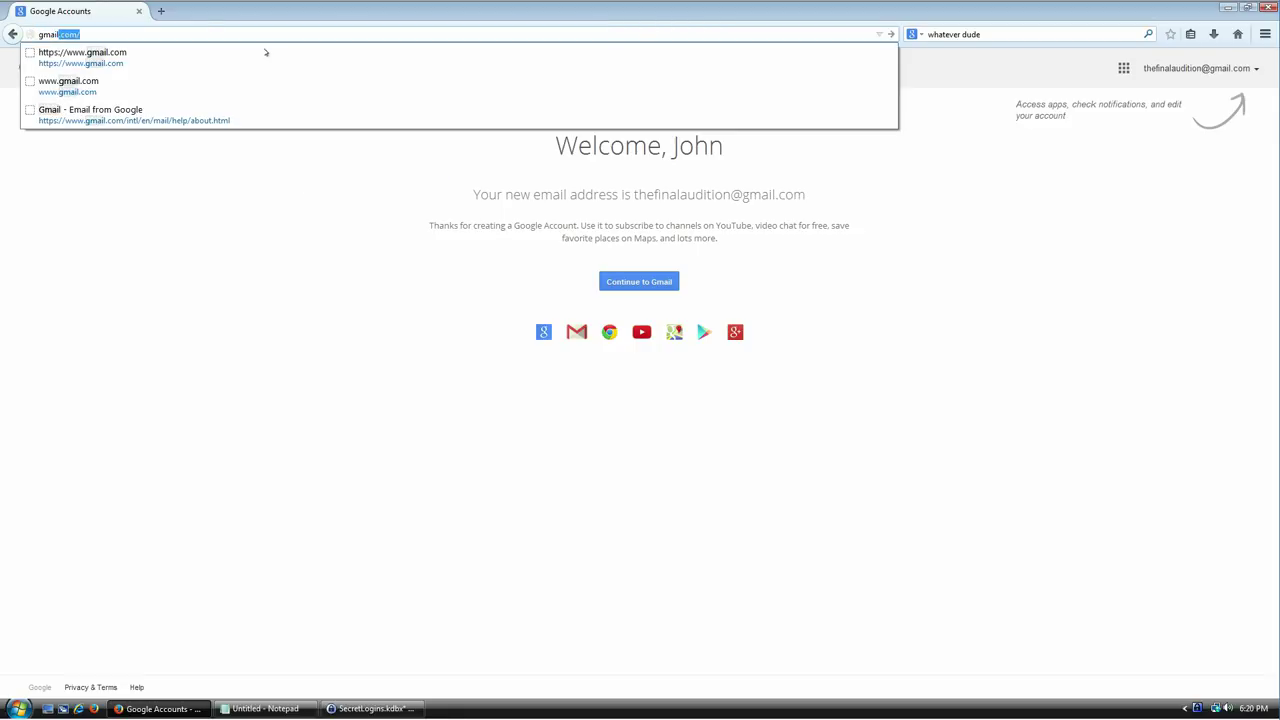
{"action": "key", "text": "Return"}
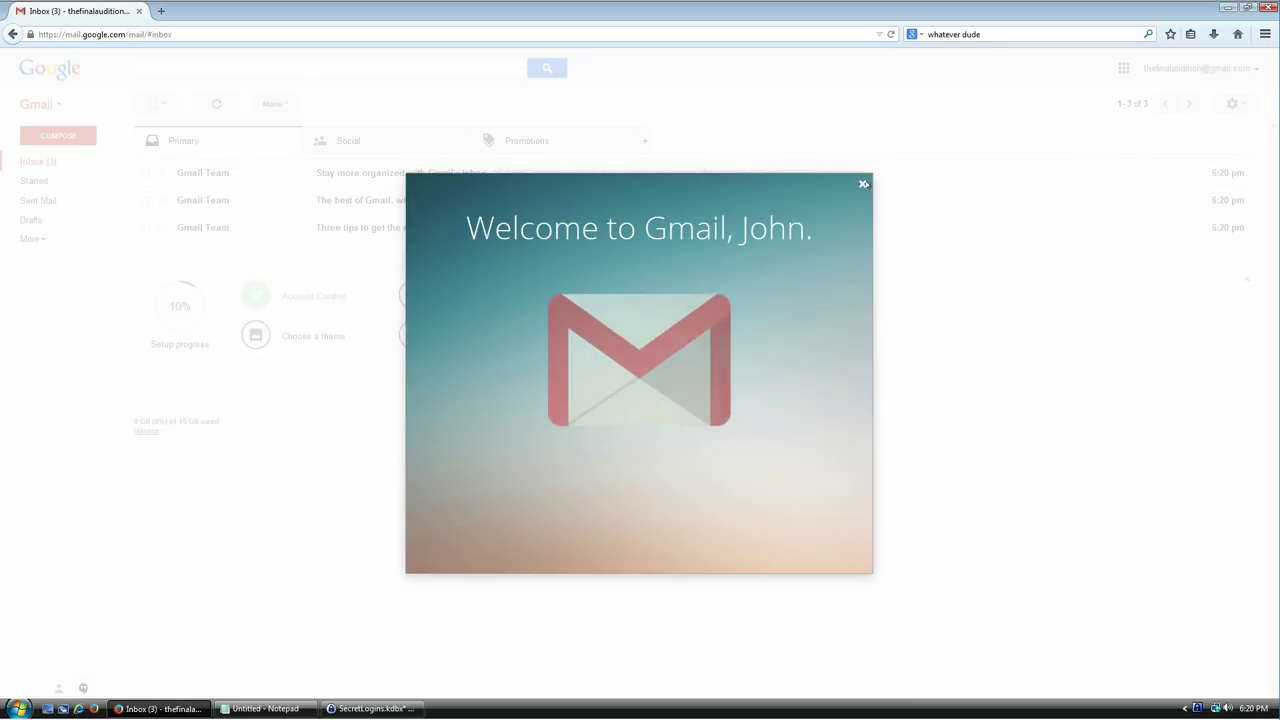
{"action": "left_click", "coordinate": [862, 184]}
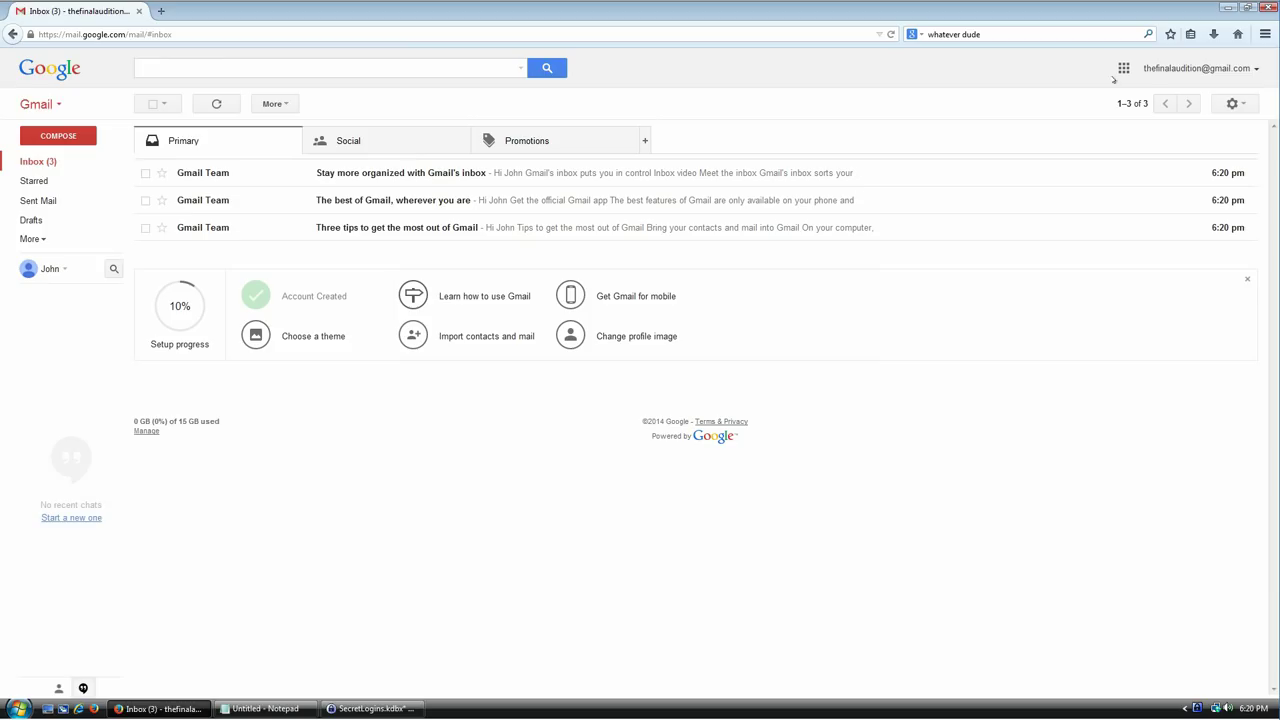
Sign out of the new Gmail account and go to the Google sign-in page
{"action": "left_click", "coordinate": [1256, 72]}
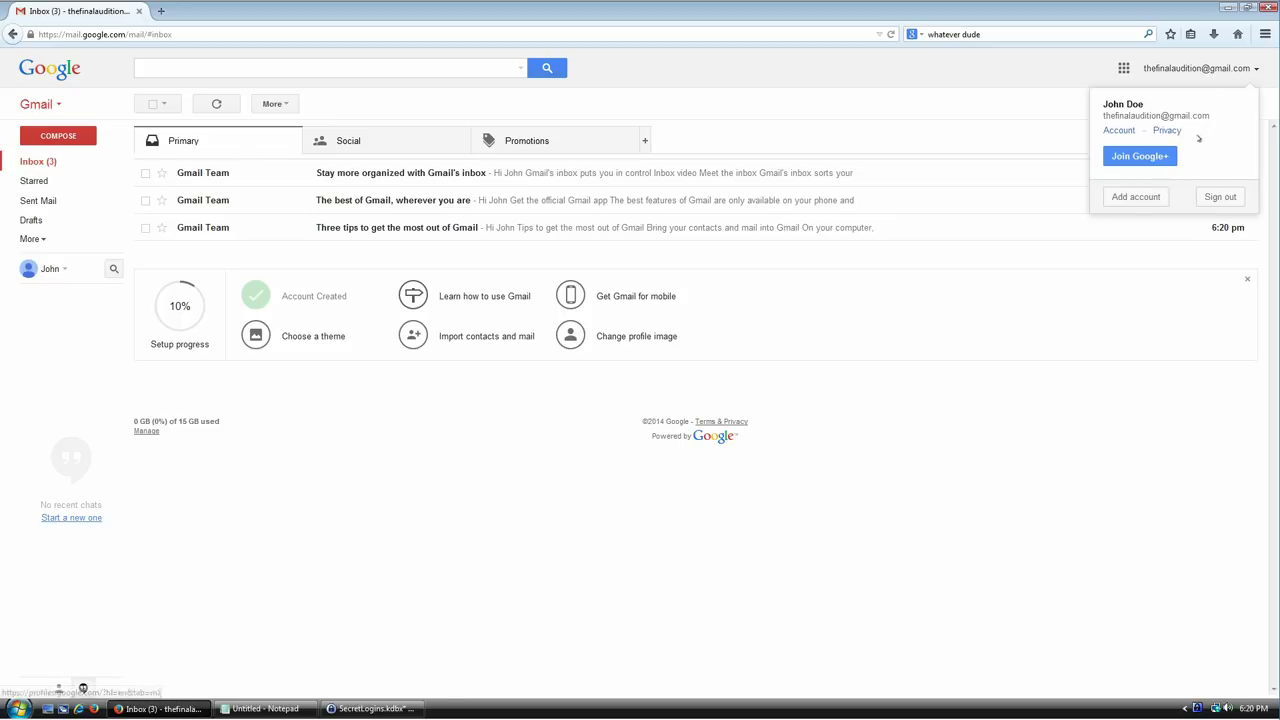
{"action": "left_click", "coordinate": [1218, 197]}
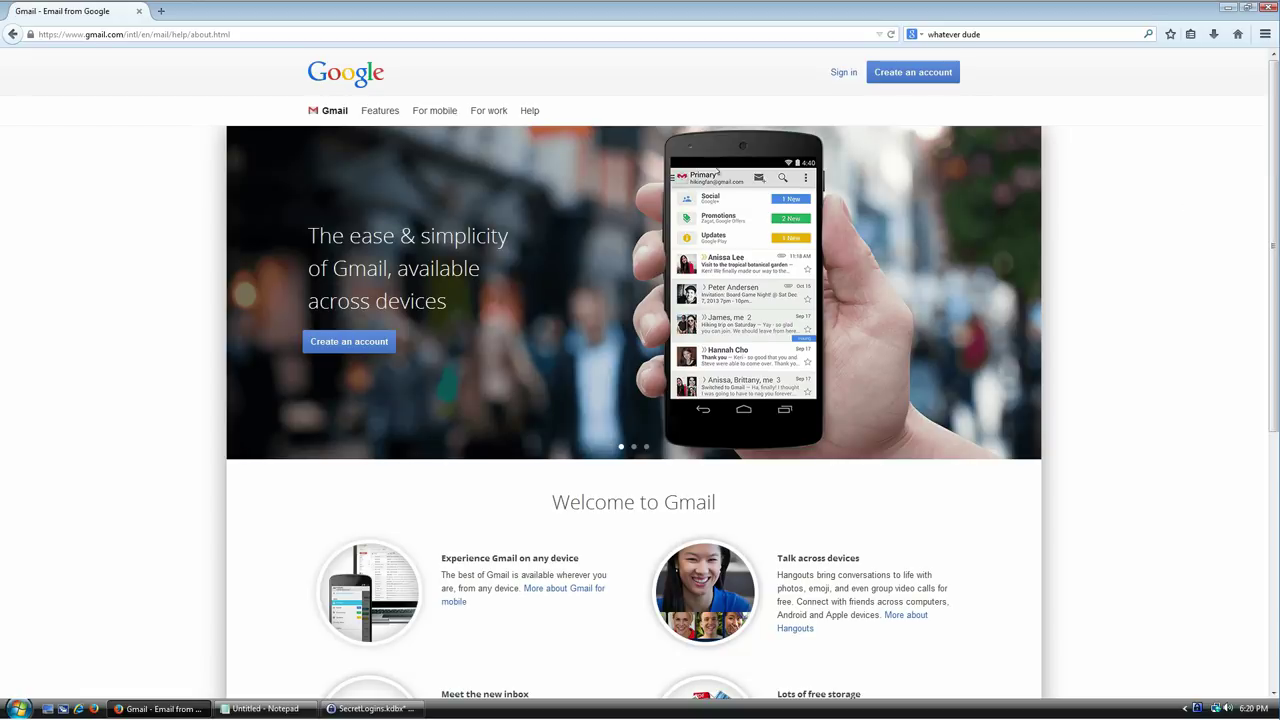
{"action": "left_click", "coordinate": [840, 73]}
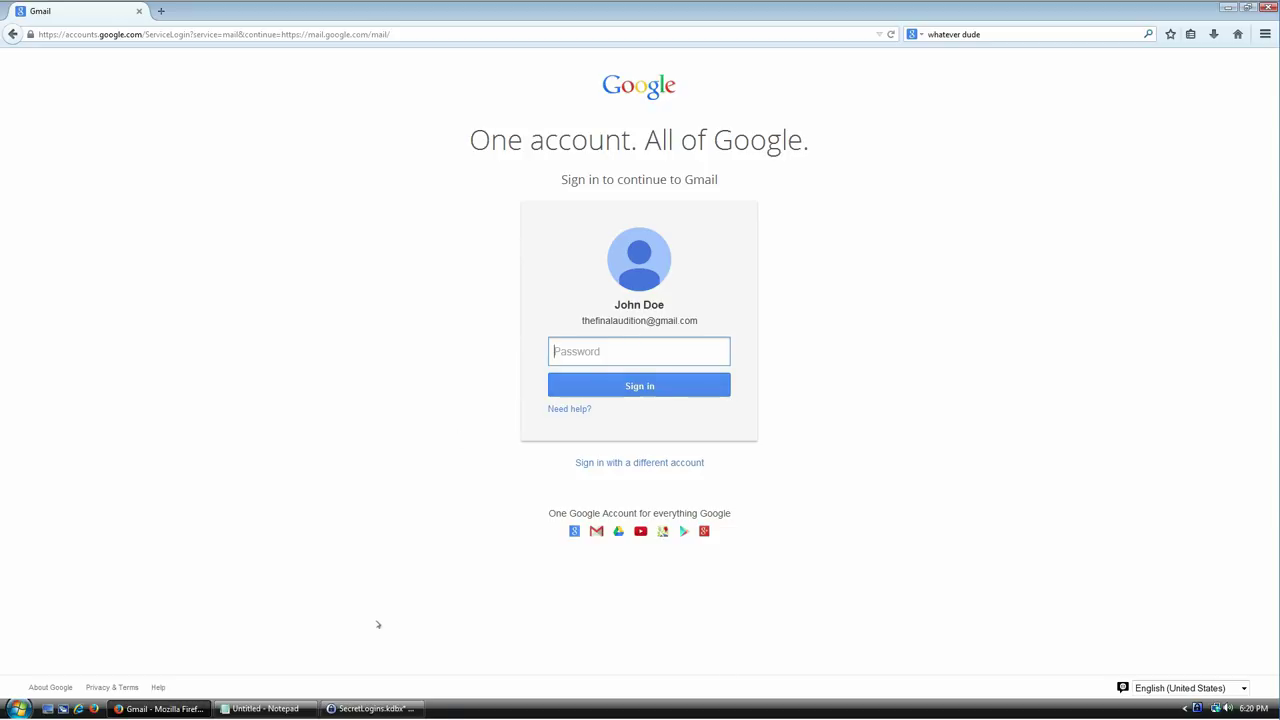
Copy the Gmail password from KeePass, paste it into the field, then clear it
{"action": "left_click", "coordinate": [370, 708]}
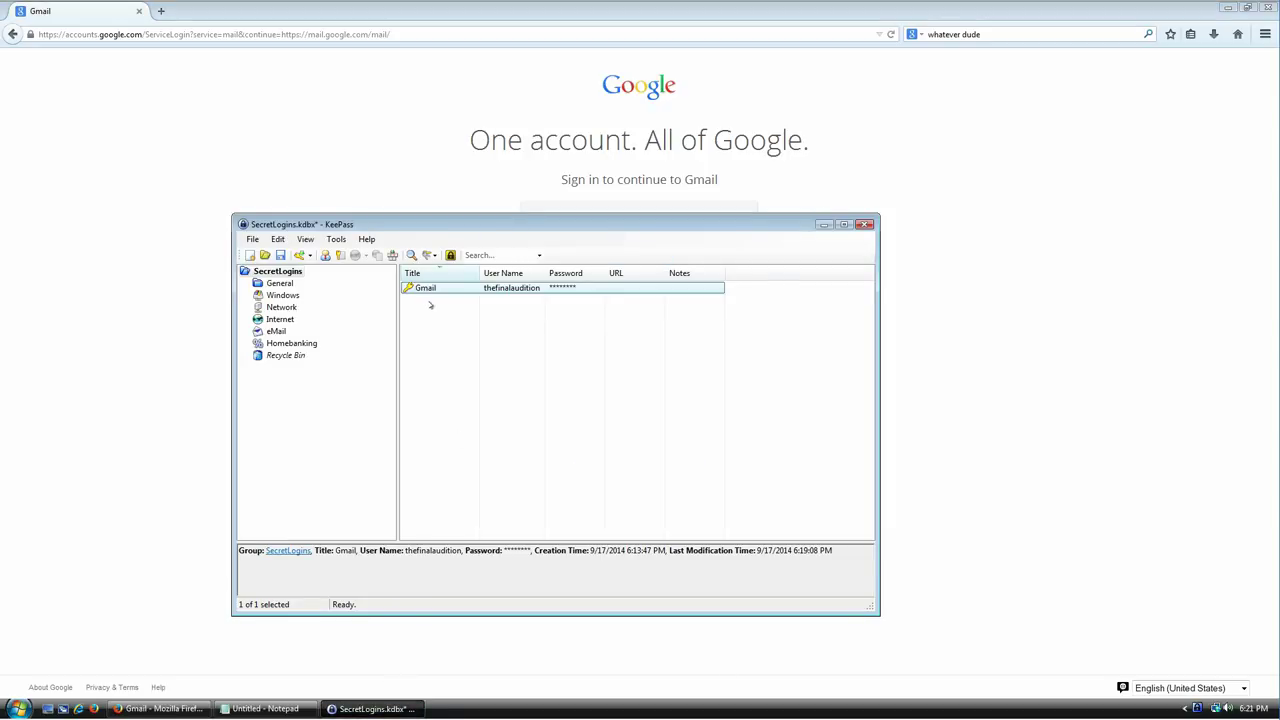
{"action": "key", "text": "ctrl+c"}
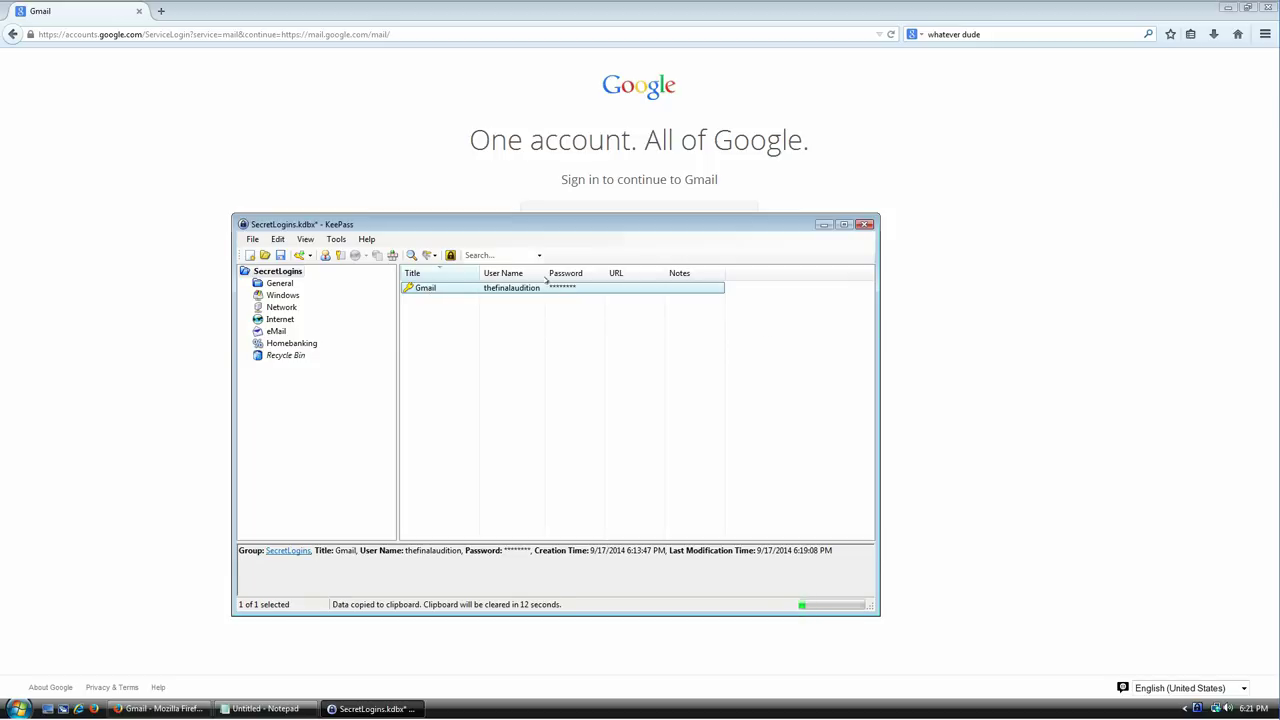
{"action": "key", "text": "ctrl+v"}
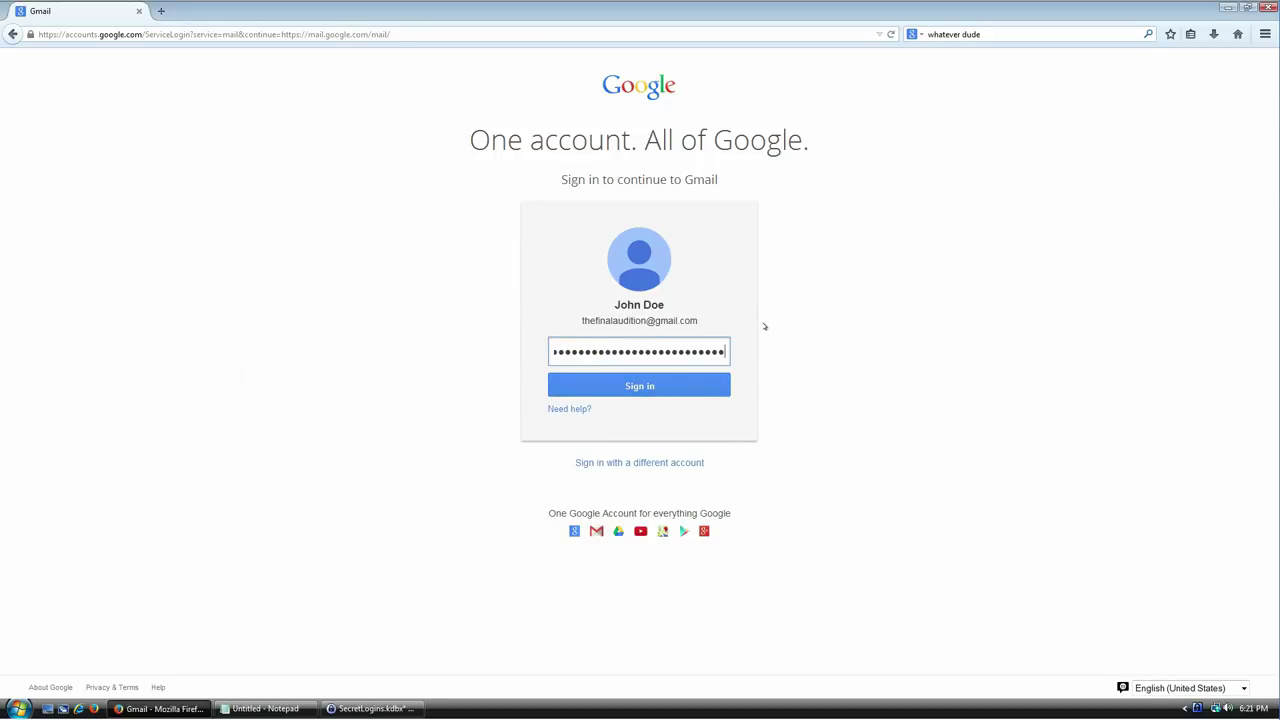
{"action": "key", "text": "ctrl+a"}
{"action": "key", "text": "BackSpace"}
Remove the saved account from the sign-in list, leaving a blank form, and bring KeePass forward
{"action": "left_click", "coordinate": [620, 463]}
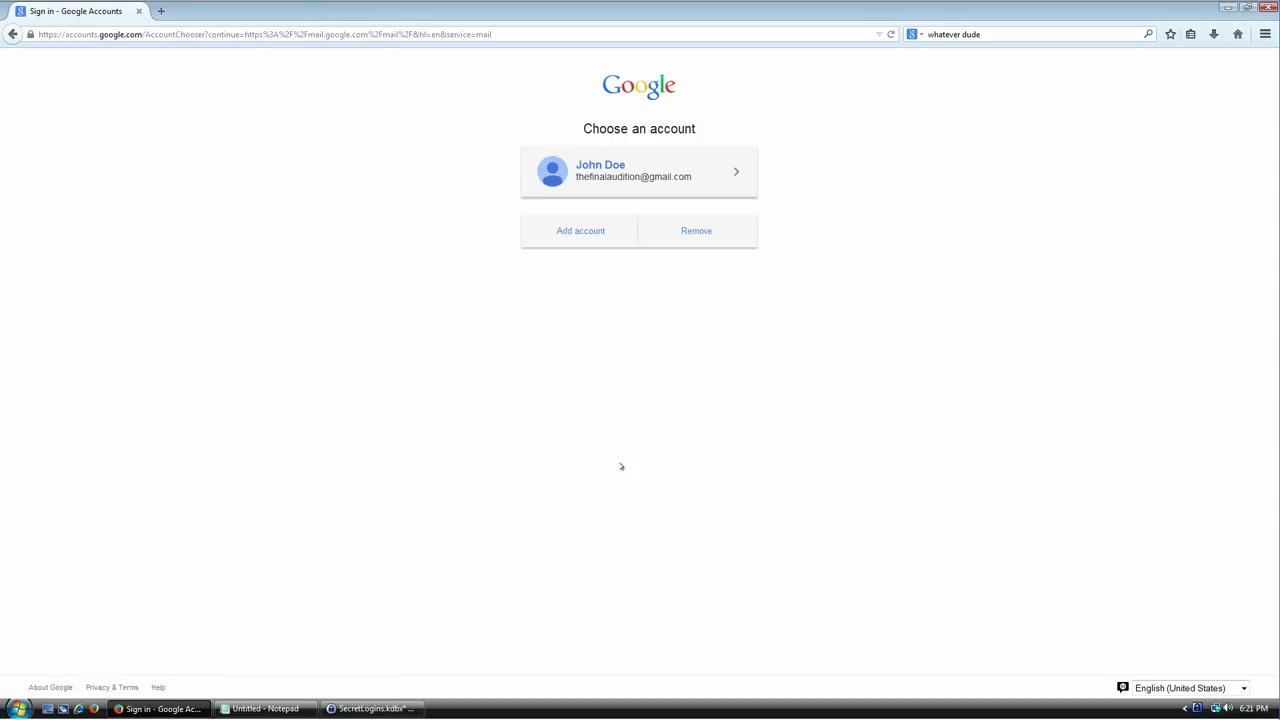
{"action": "left_click", "coordinate": [682, 231]}
{"action": "left_click", "coordinate": [640, 232]}
{"action": "left_click", "coordinate": [696, 230]}
{"action": "left_click", "coordinate": [735, 171]}
{"action": "left_click", "coordinate": [647, 224]}
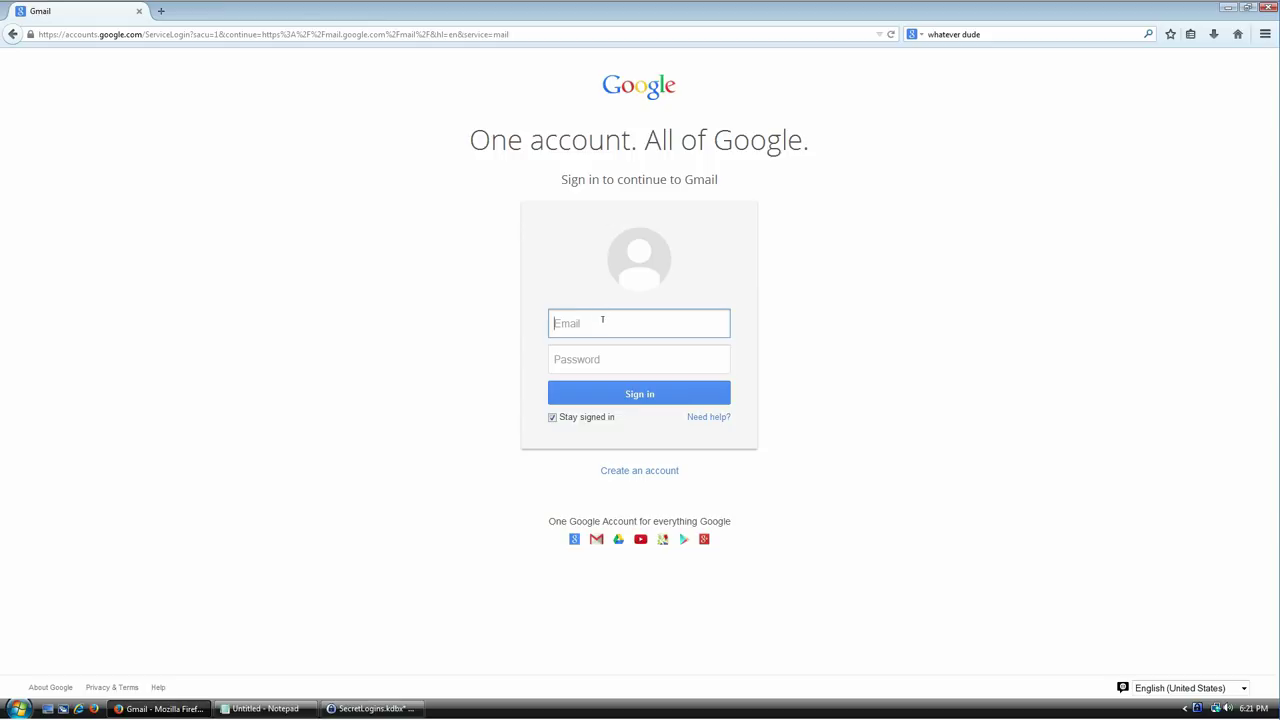
{"action": "left_click", "coordinate": [372, 708]}
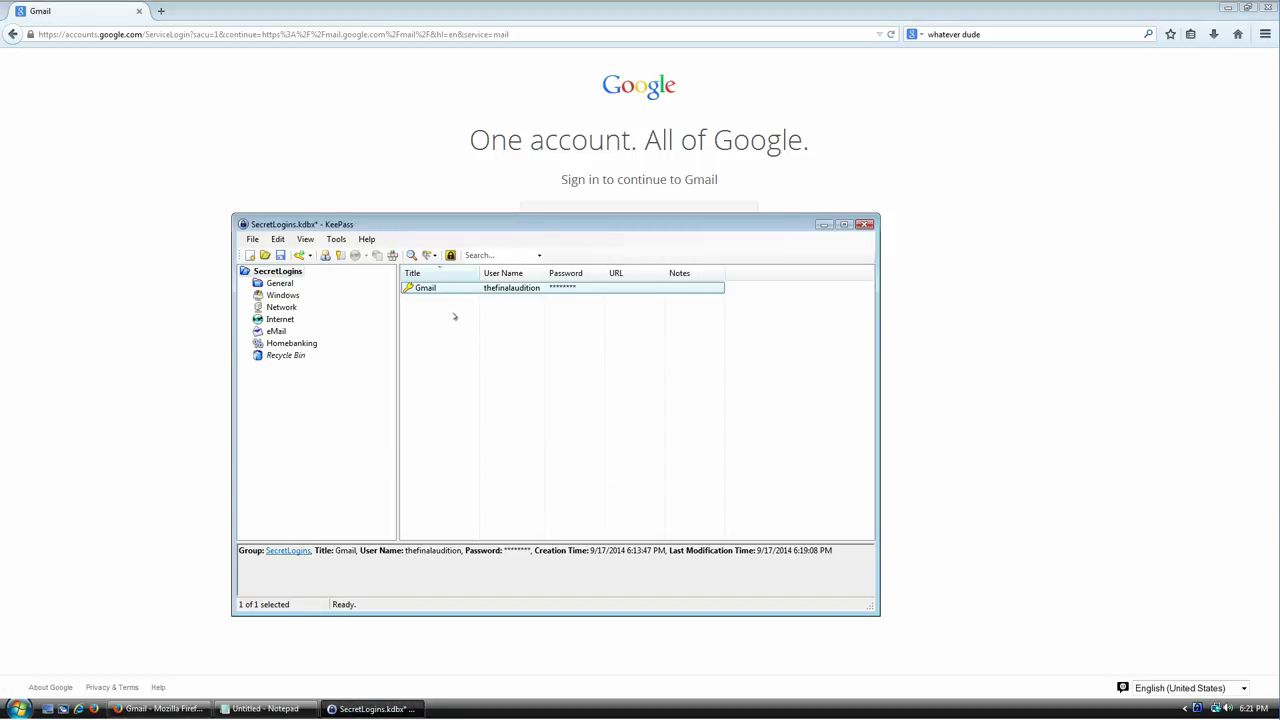
Auto-type the Gmail login with Ctrl+Alt+A, skip recovery options, then sign out again
{"action": "right_click", "coordinate": [433, 290]}
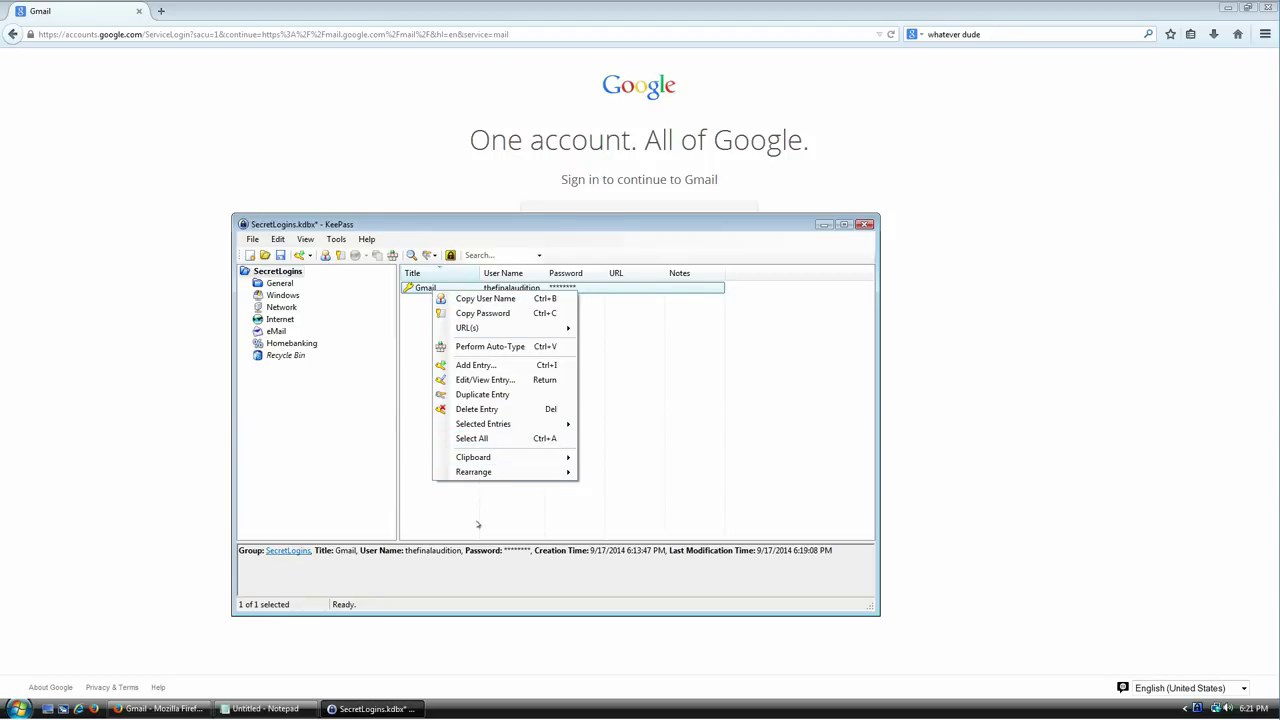
{"action": "left_click", "coordinate": [539, 508]}
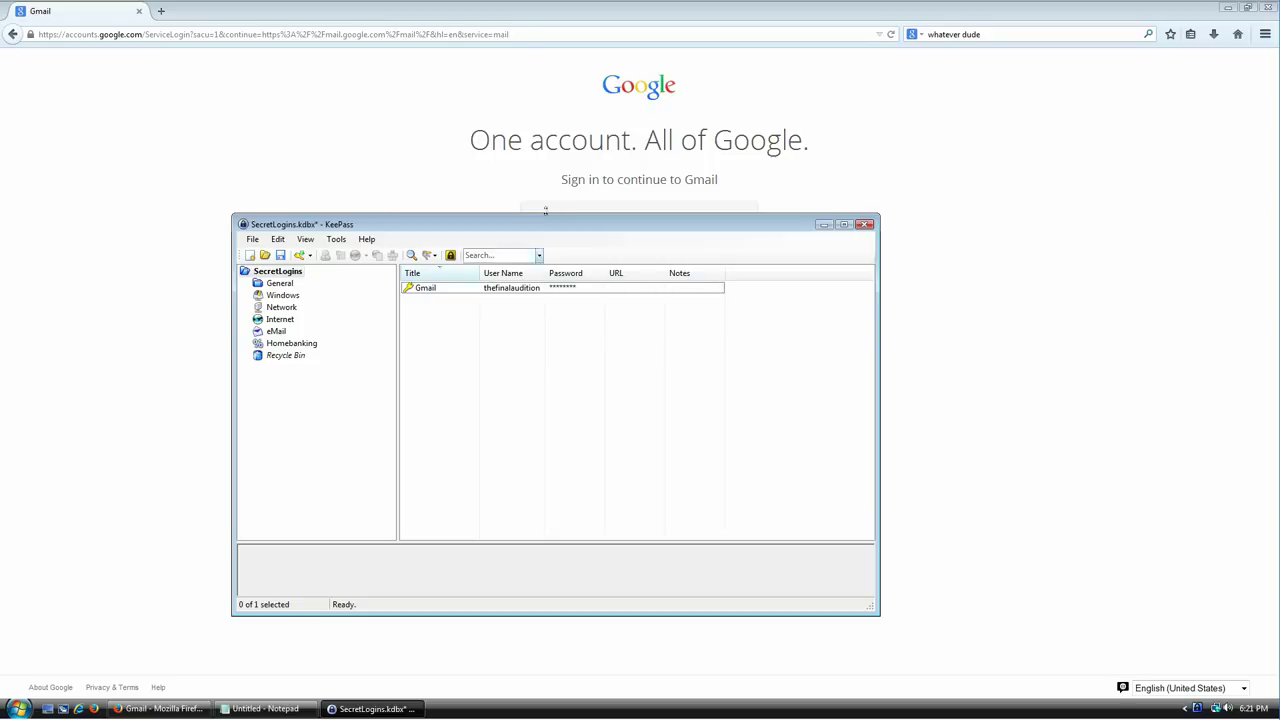
{"action": "left_click", "coordinate": [483, 141]}
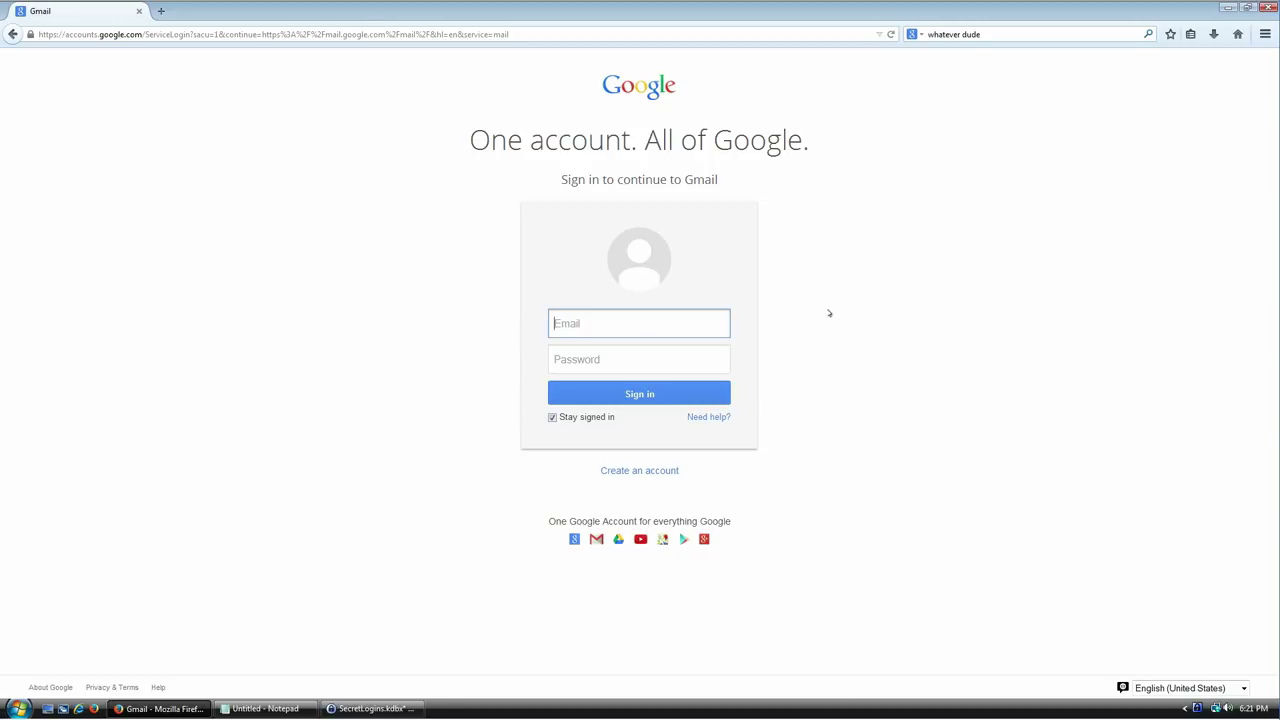
{"action": "key", "text": "ctrl+alt+a"}
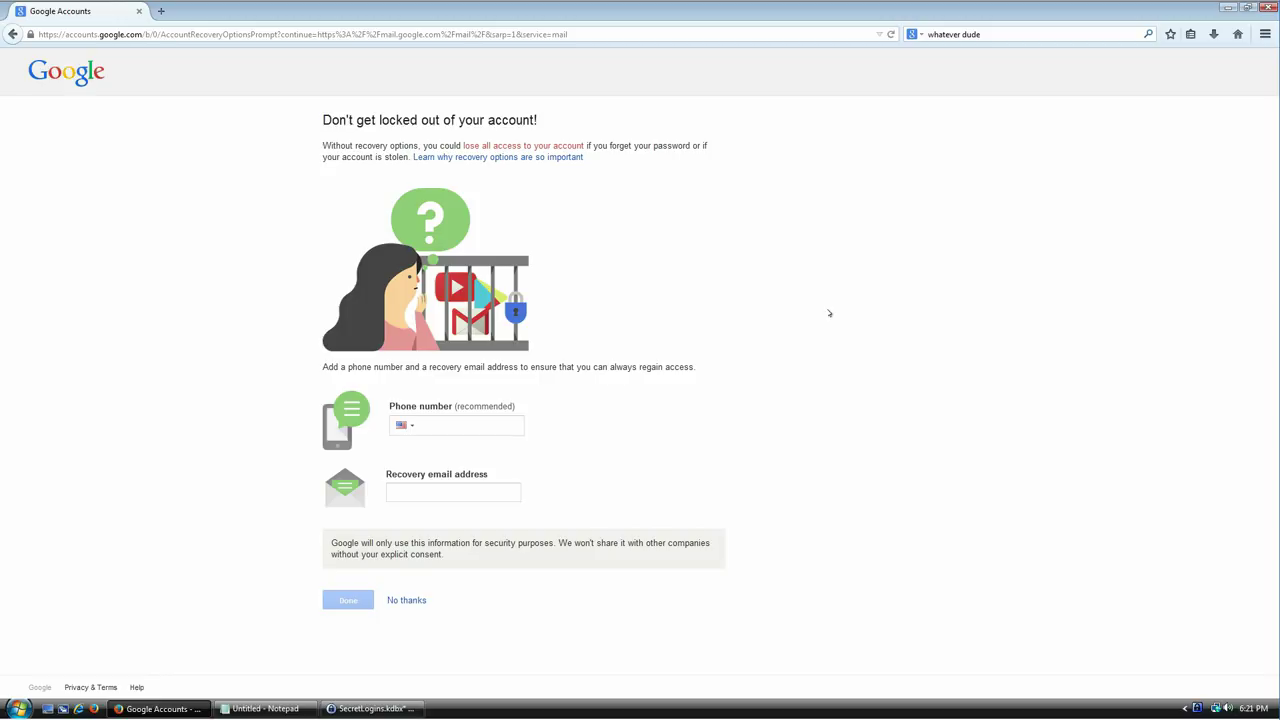
{"action": "left_click", "coordinate": [405, 600]}
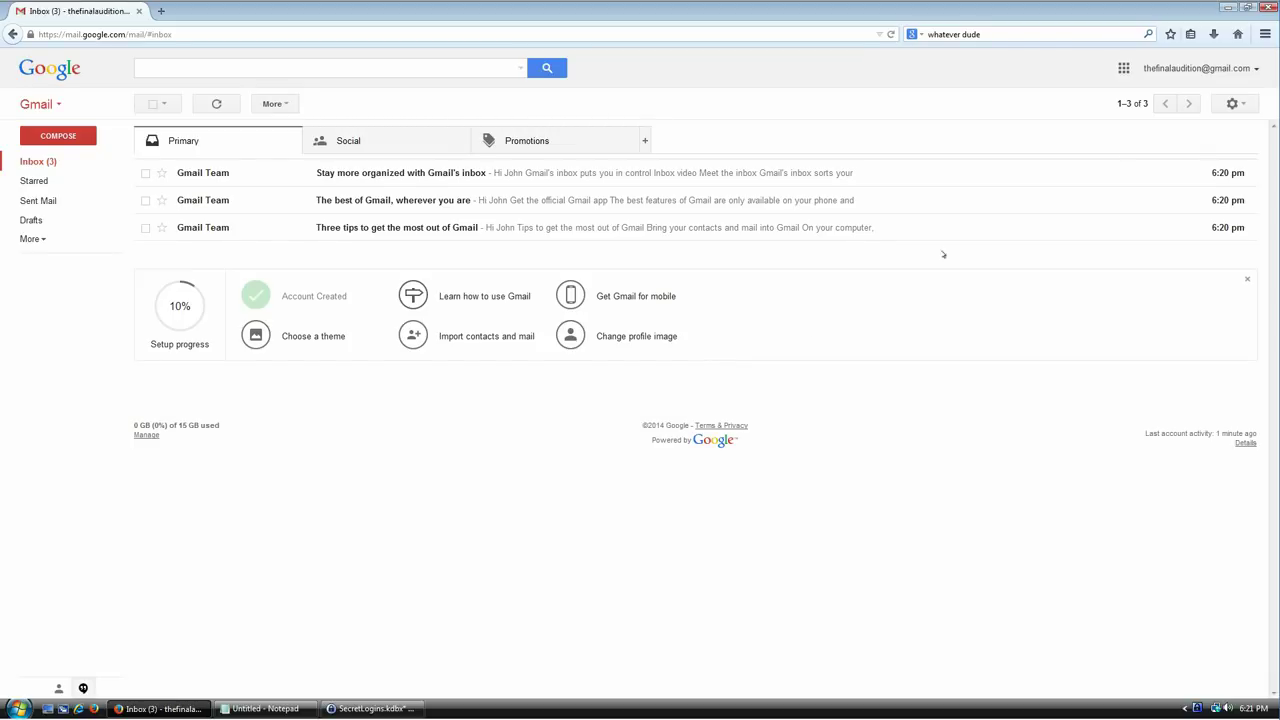
{"action": "left_click", "coordinate": [1250, 68]}
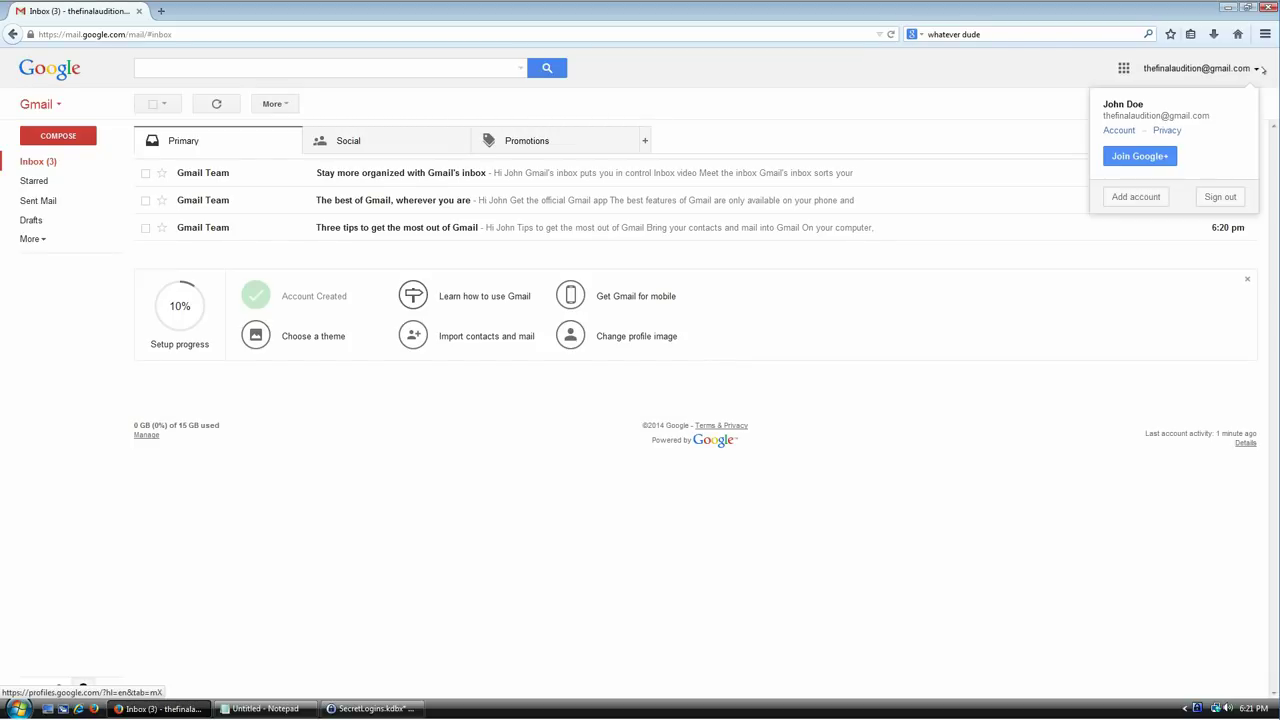
{"action": "left_click", "coordinate": [1222, 197]}
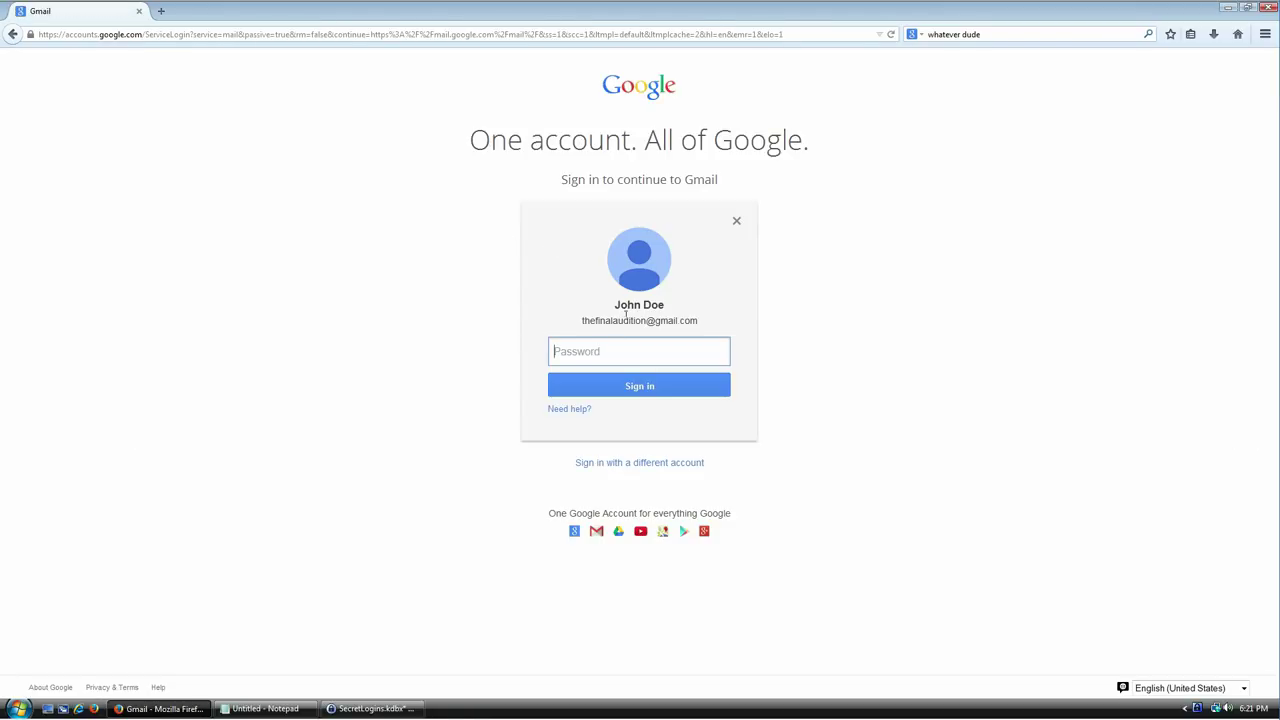
Open the KeePass Gmail entry and set its Auto-Type to override the default sequence
{"action": "left_click_drag", "start_coordinate": [613, 304], "coordinate": [657, 304]}
{"action": "left_click", "coordinate": [622, 351]}
{"action": "left_click", "coordinate": [390, 709]}
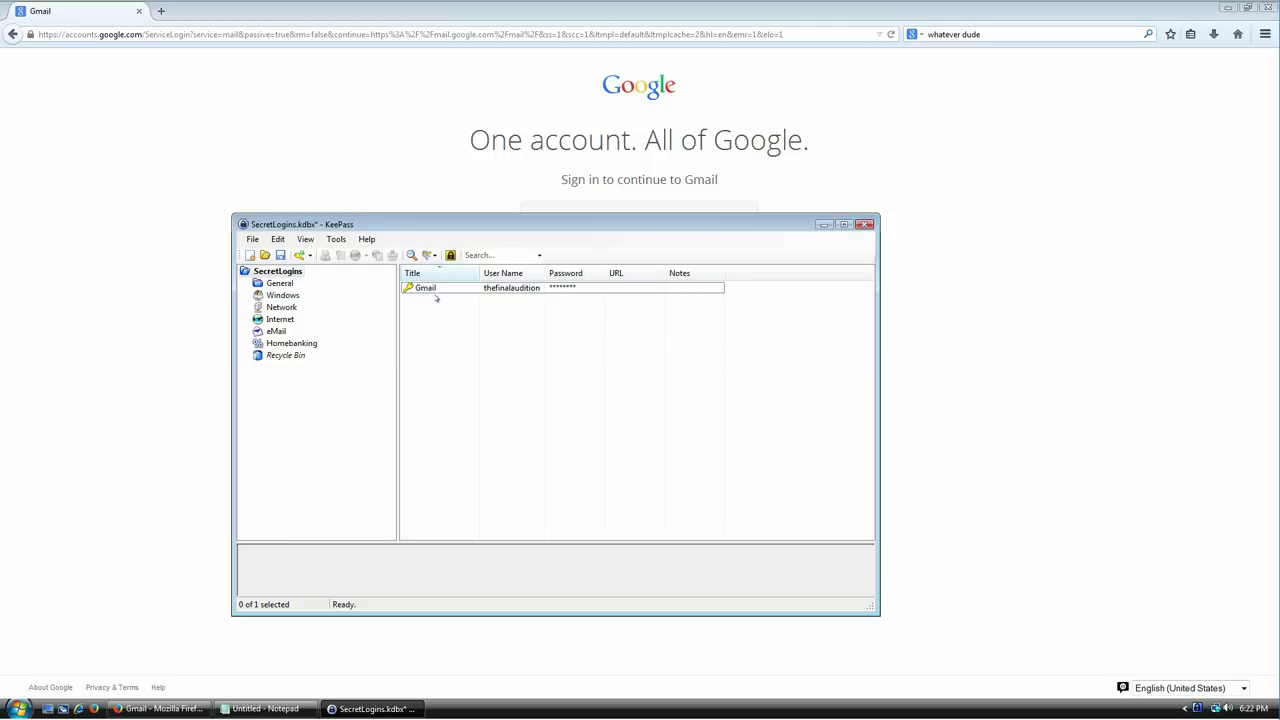
{"action": "left_click", "coordinate": [421, 288]}
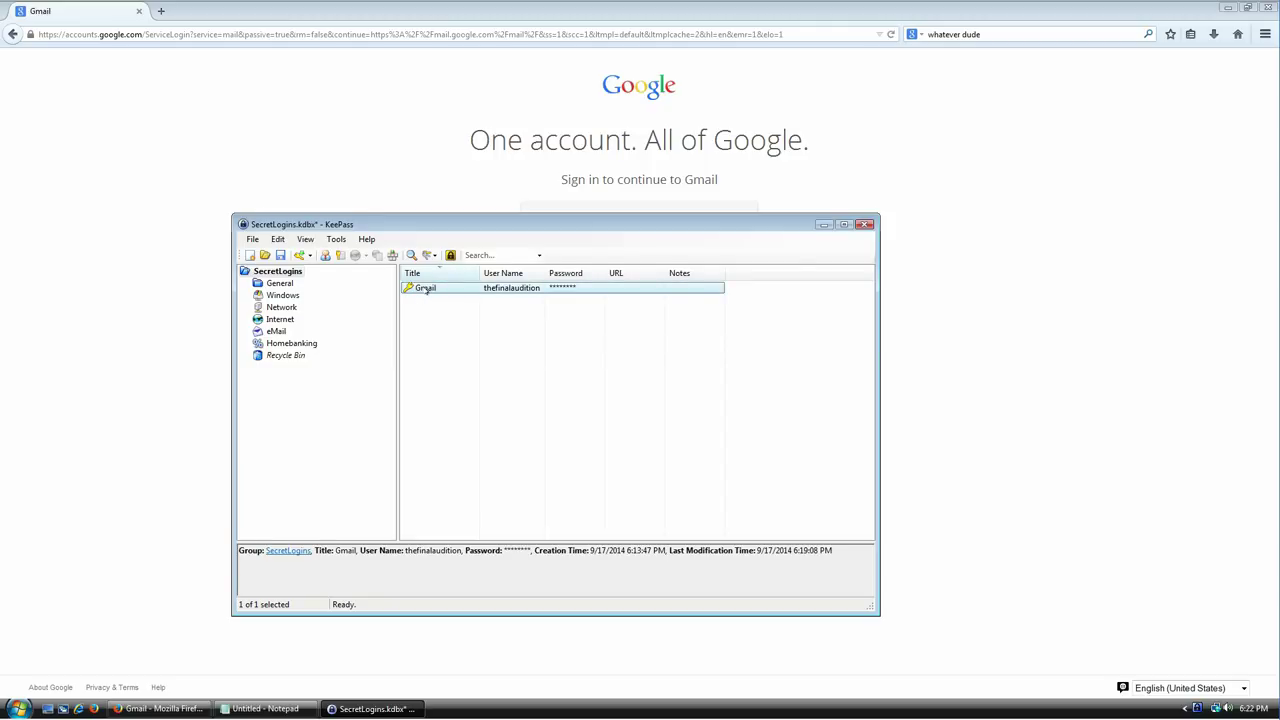
{"action": "double_click", "coordinate": [426, 289]}
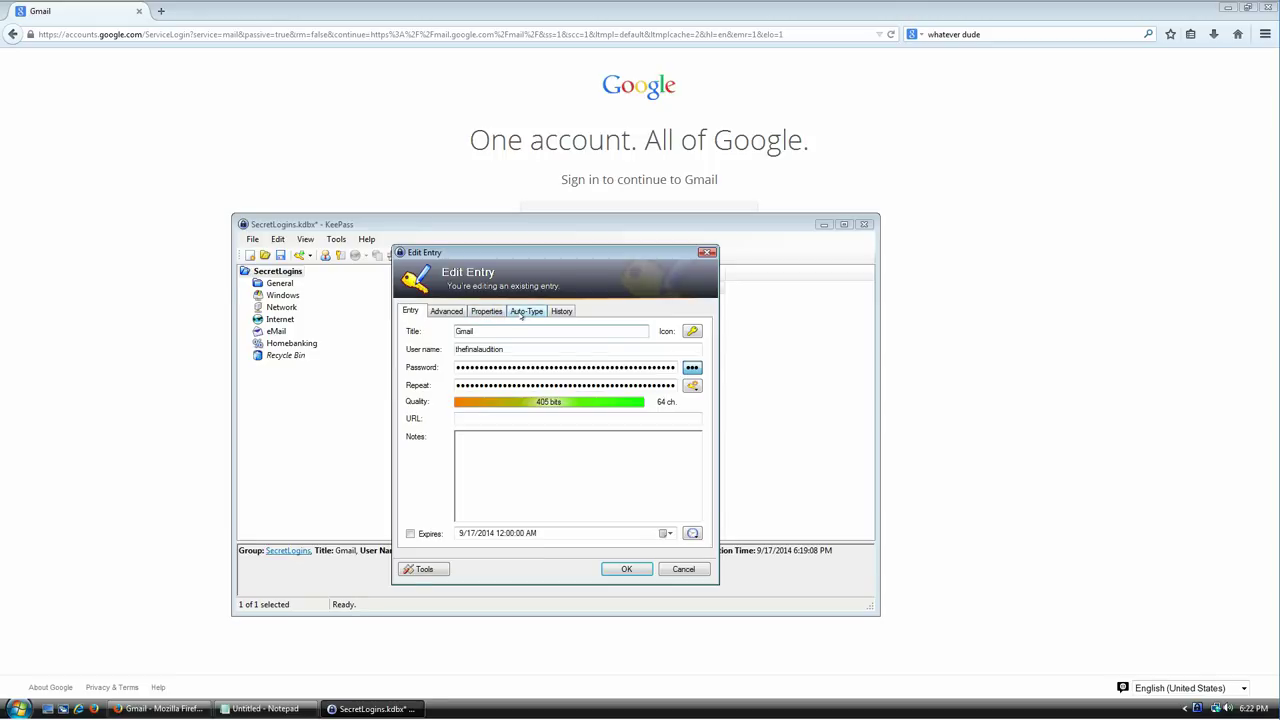
{"action": "left_click", "coordinate": [524, 311]}
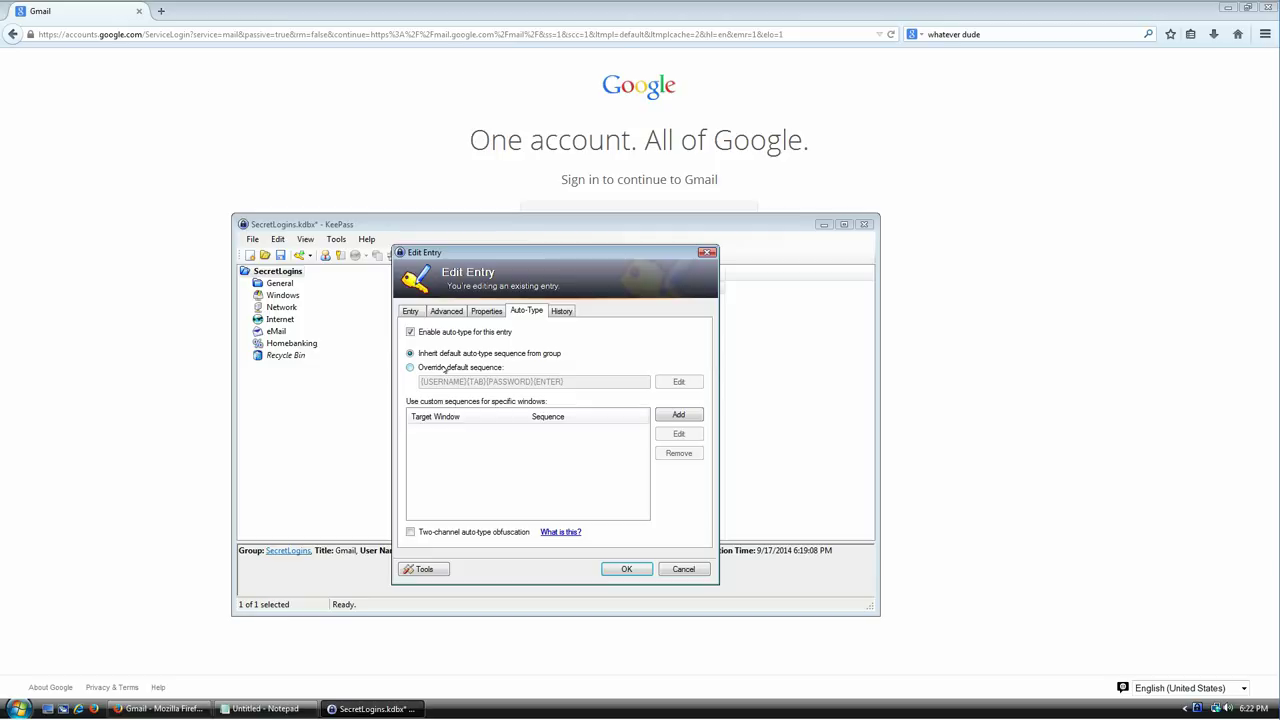
{"action": "left_click", "coordinate": [446, 369]}
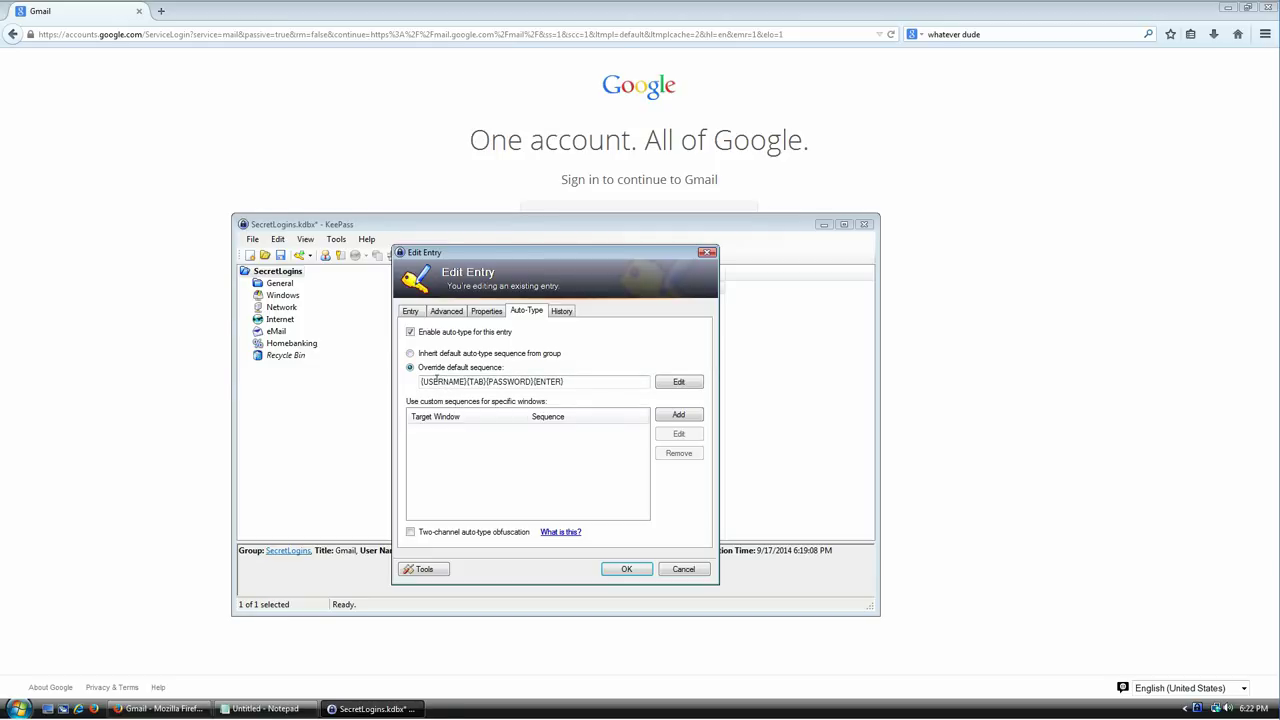
Review the {USERNAME}{TAB}{PASSWORD}{ENTER} sequence, then focus the Password field on Google's sign-in page
{"action": "double_click", "coordinate": [430, 381]}
{"action": "double_click", "coordinate": [476, 381]}
{"action": "double_click", "coordinate": [510, 381]}
{"action": "double_click", "coordinate": [549, 381]}
{"action": "left_click", "coordinate": [592, 381]}
{"action": "double_click", "coordinate": [438, 381]}
{"action": "double_click", "coordinate": [476, 381]}
{"action": "double_click", "coordinate": [510, 381]}
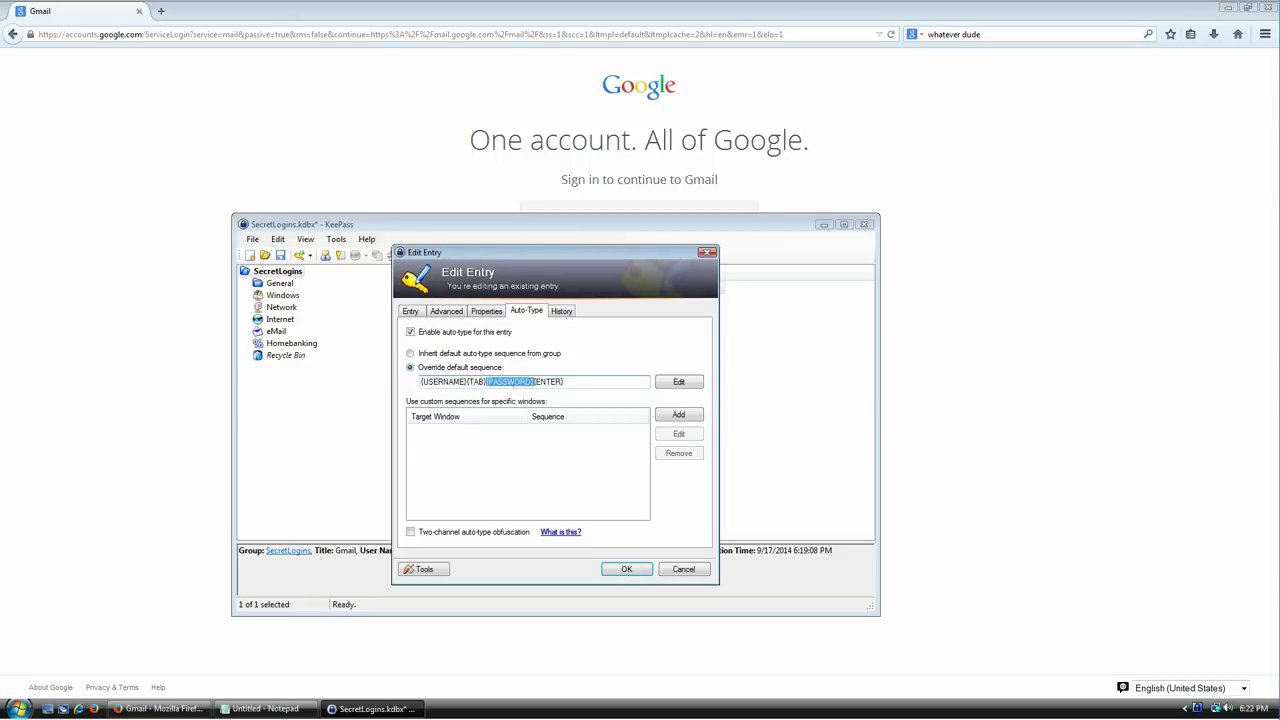
{"action": "double_click", "coordinate": [550, 381]}
{"action": "left_click", "coordinate": [1156, 285]}
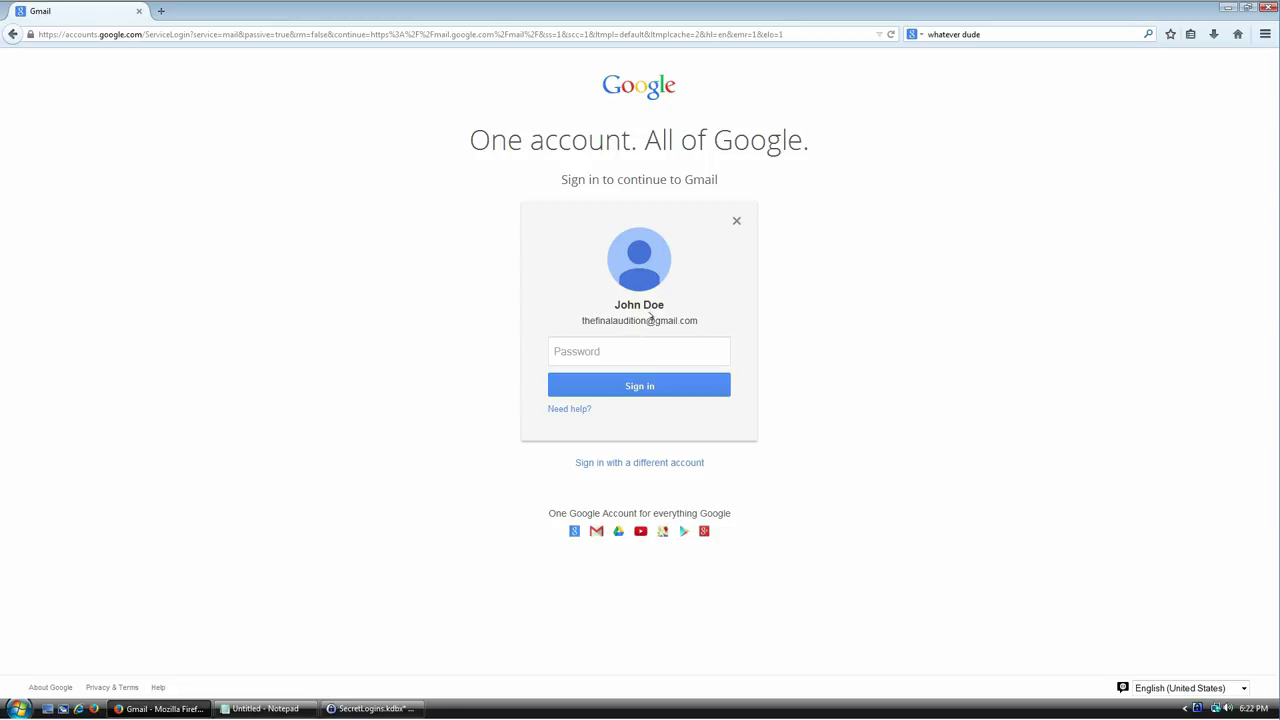
{"action": "left_click", "coordinate": [653, 341]}
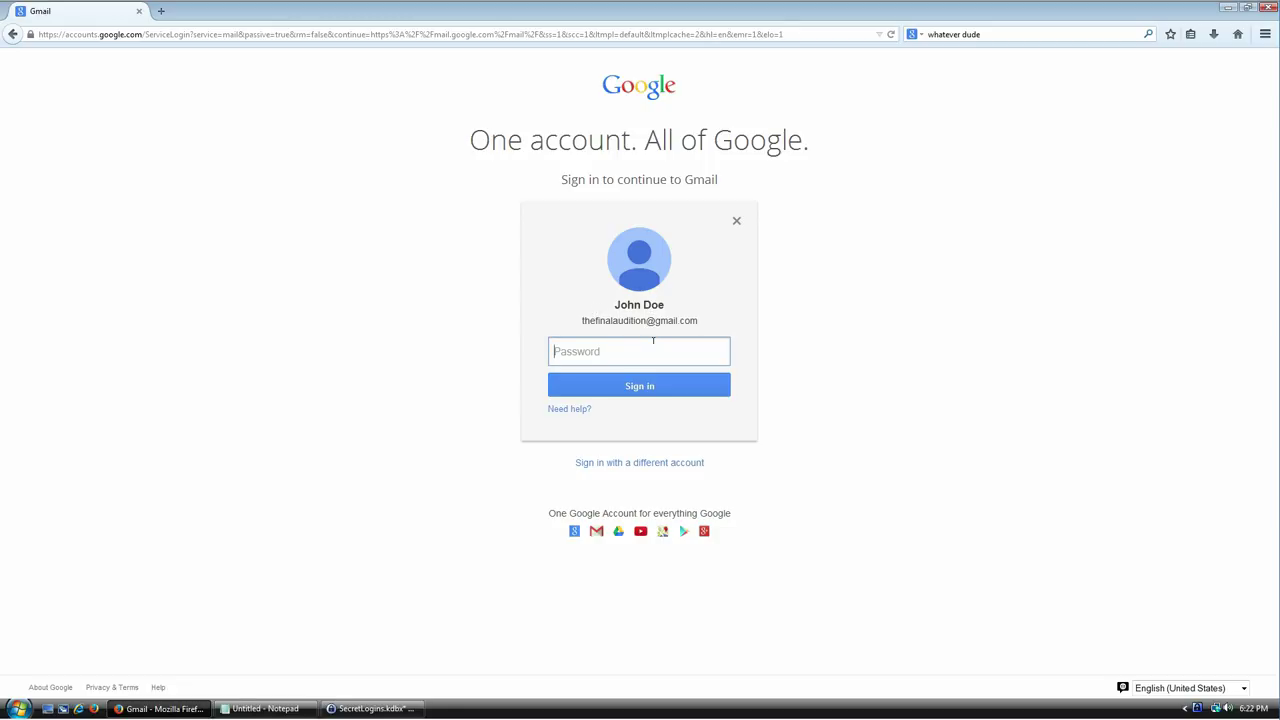
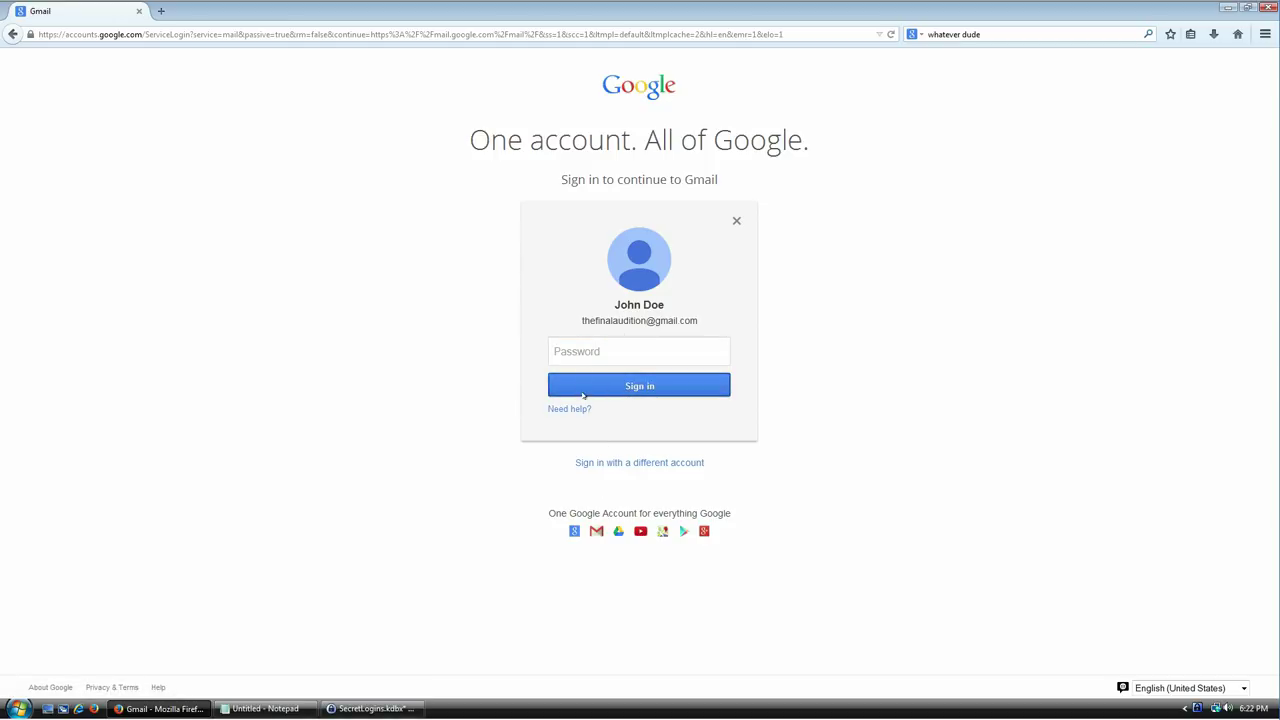
Focus Gmail's password field and bring the KeePass Gmail entry editor forward
{"action": "left_click", "coordinate": [634, 465]}
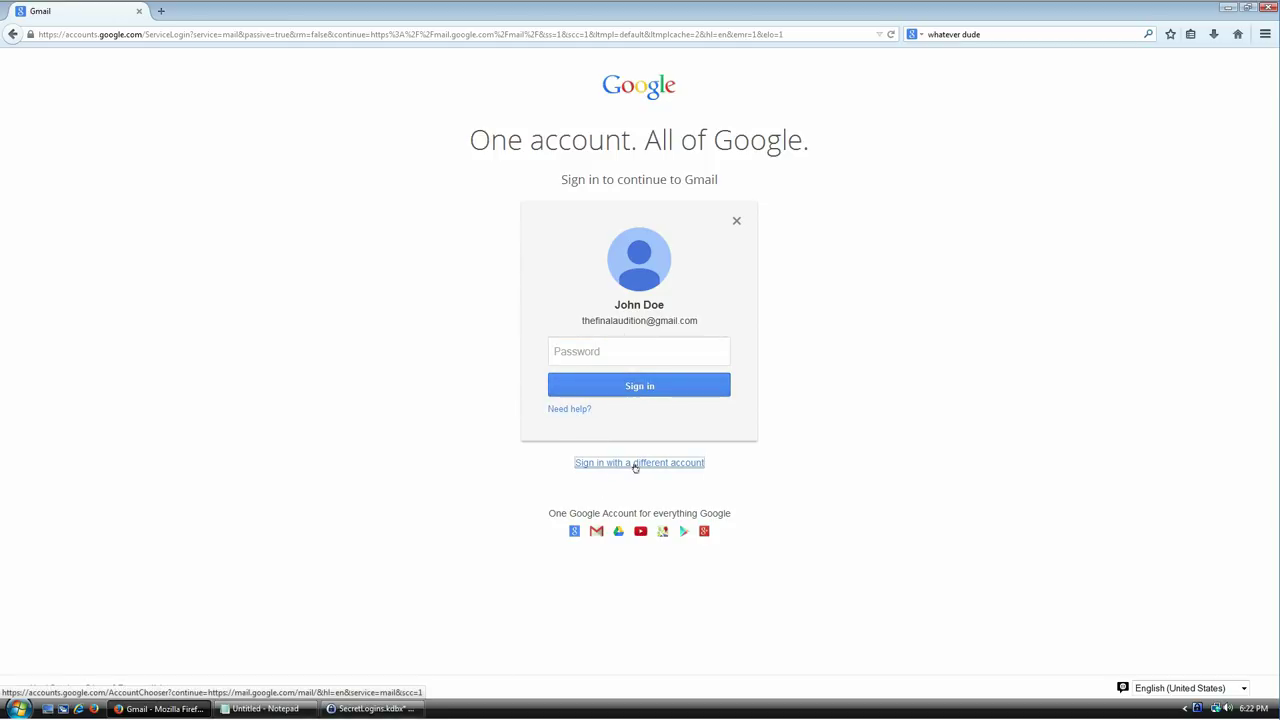
{"action": "left_click", "coordinate": [607, 341]}
{"action": "key", "text": "alt+Tab"}
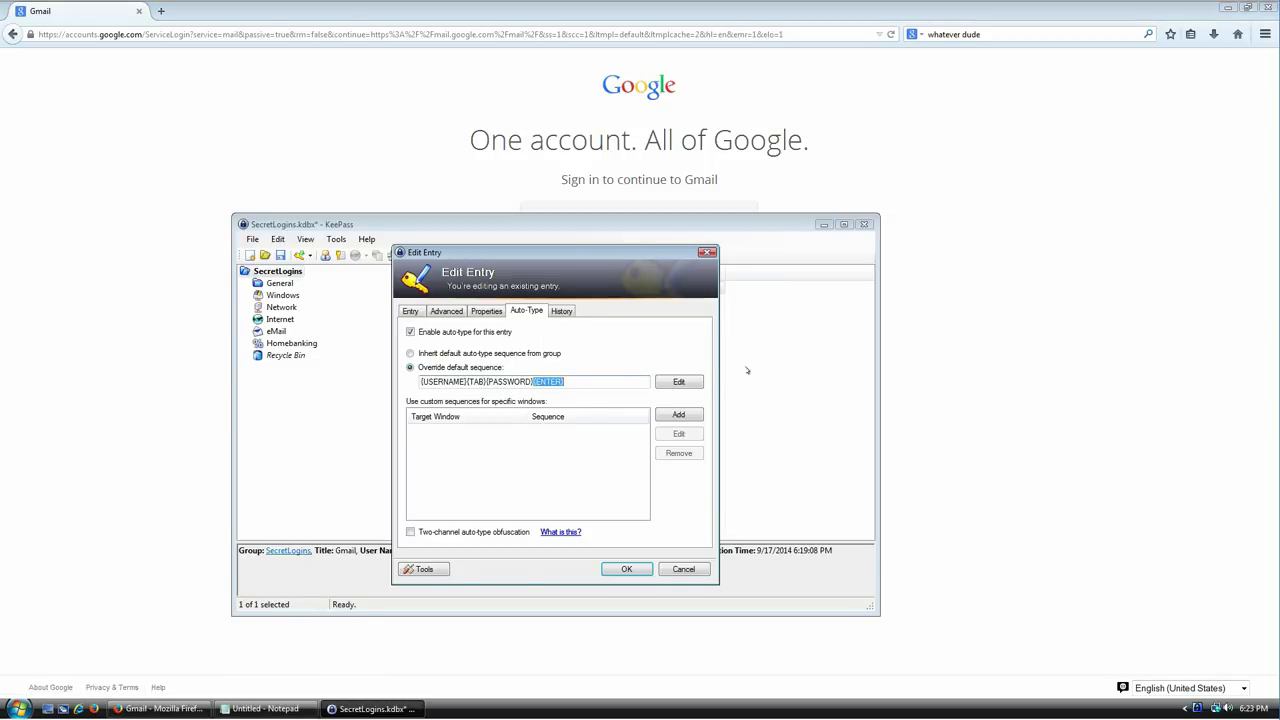
{"action": "key", "text": "alt+Tab"}
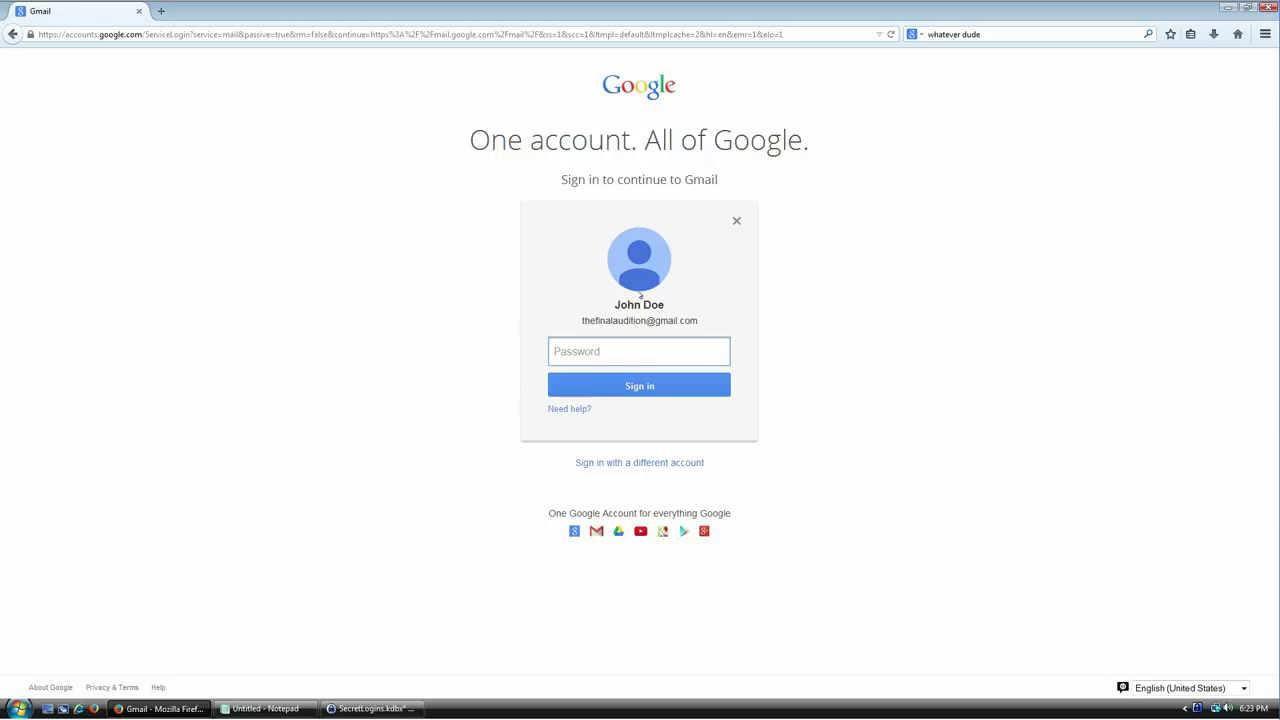
{"action": "key", "text": "alt+Tab"}
Trim the auto-type override to {PASSWORD}{ENTER}, save it, and refocus Gmail's password field
{"action": "left_click", "coordinate": [479, 382]}
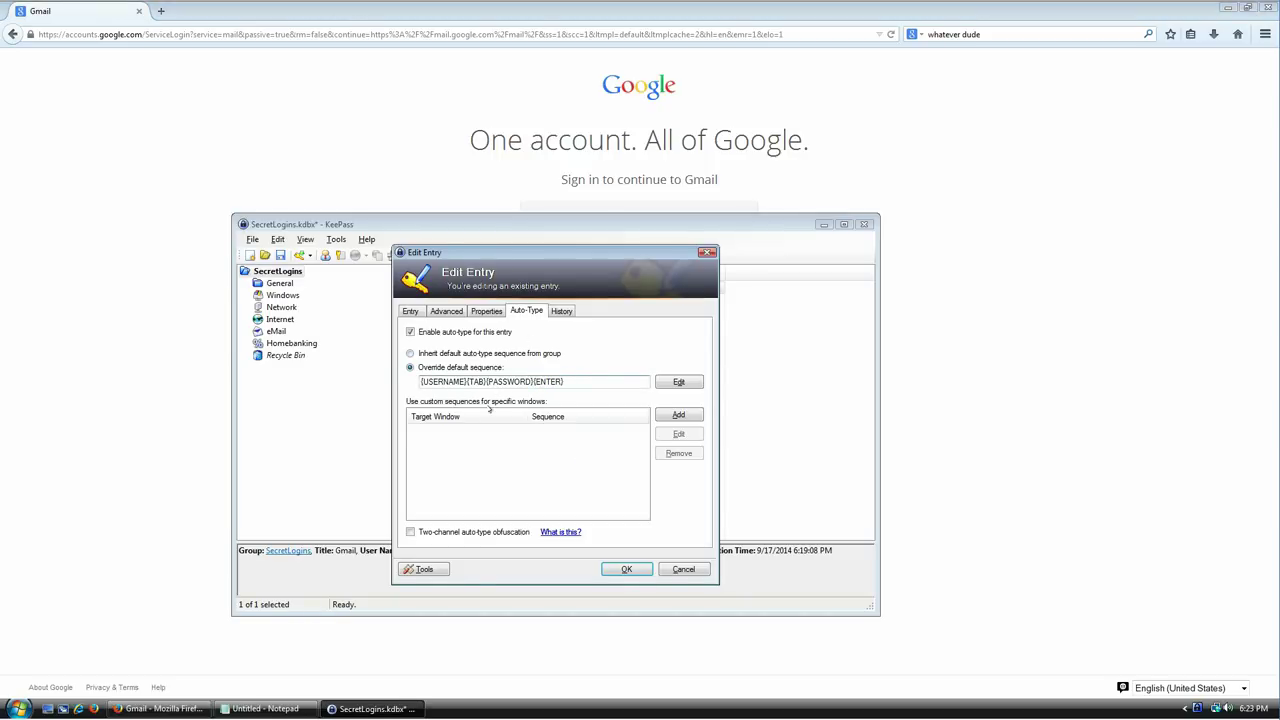
{"action": "key", "text": "shift+Home"}
{"action": "key", "text": "Delete"}
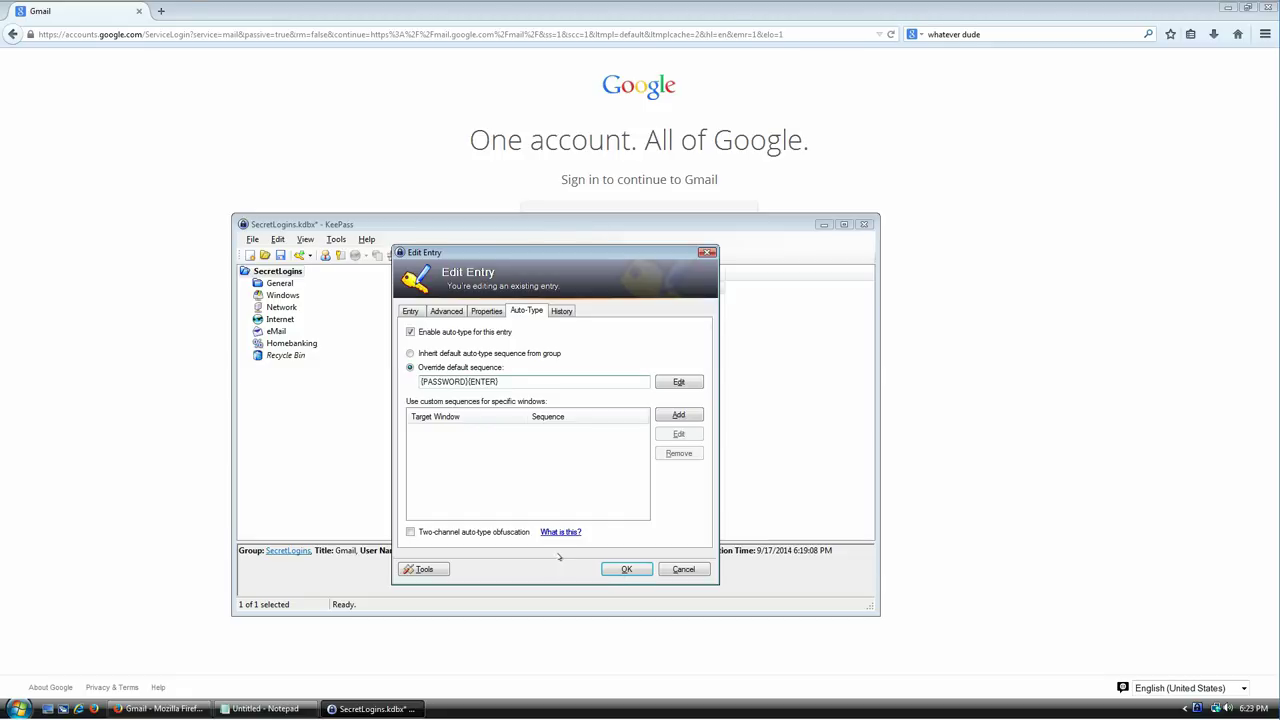
{"action": "left_click", "coordinate": [626, 569]}
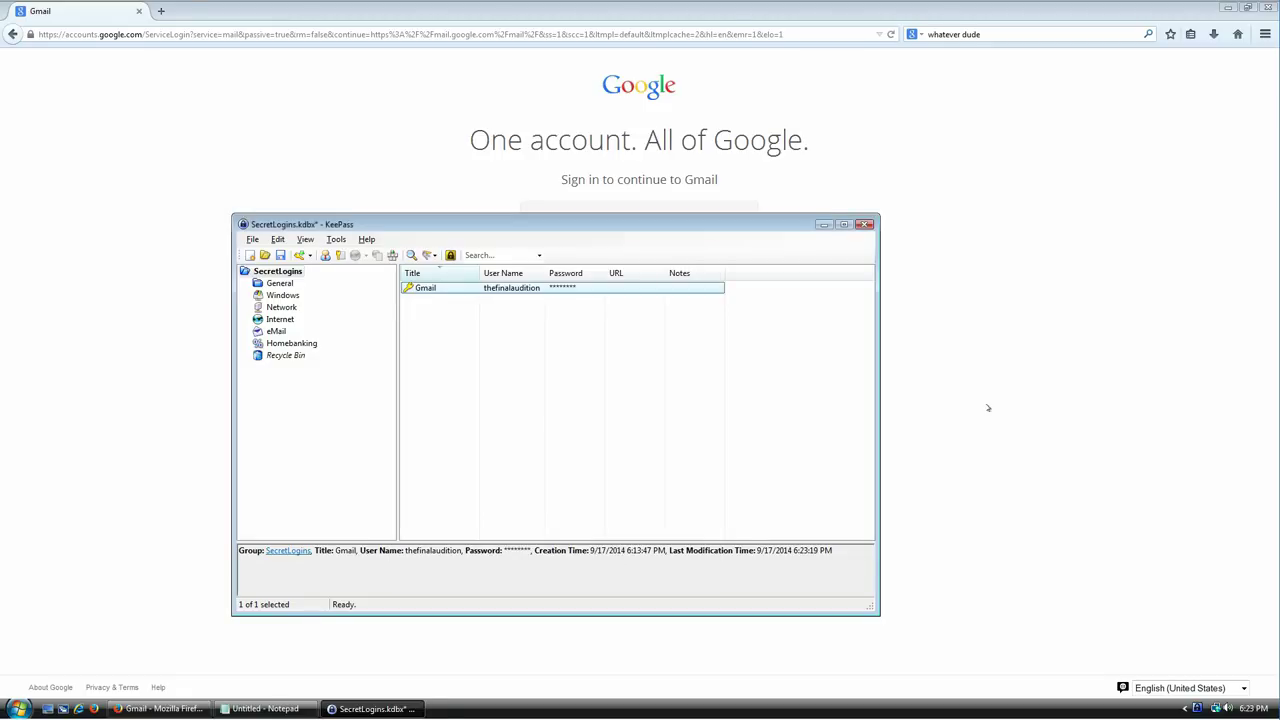
{"action": "left_click", "coordinate": [1071, 369]}
{"action": "left_click", "coordinate": [637, 345]}
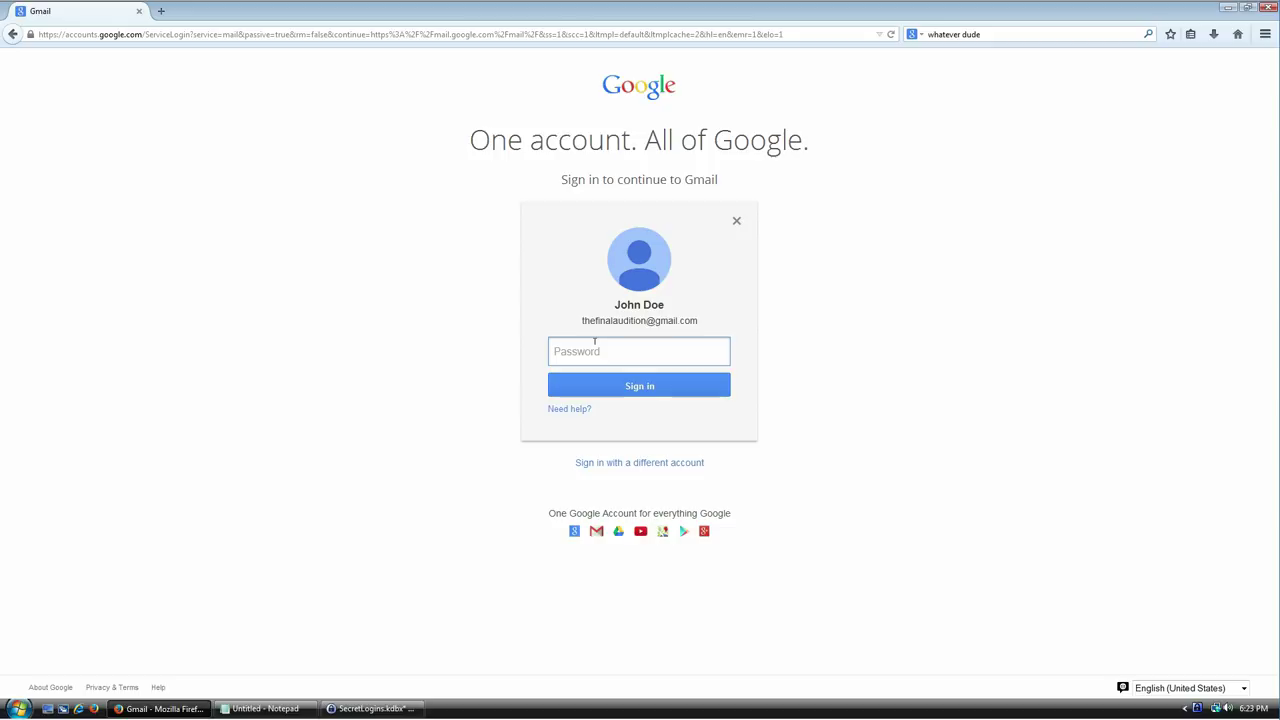
Sign in to Gmail with the password auto-typed by KeePass via Ctrl+Alt+A
{"action": "key", "text": "ctrl+alt+a"}
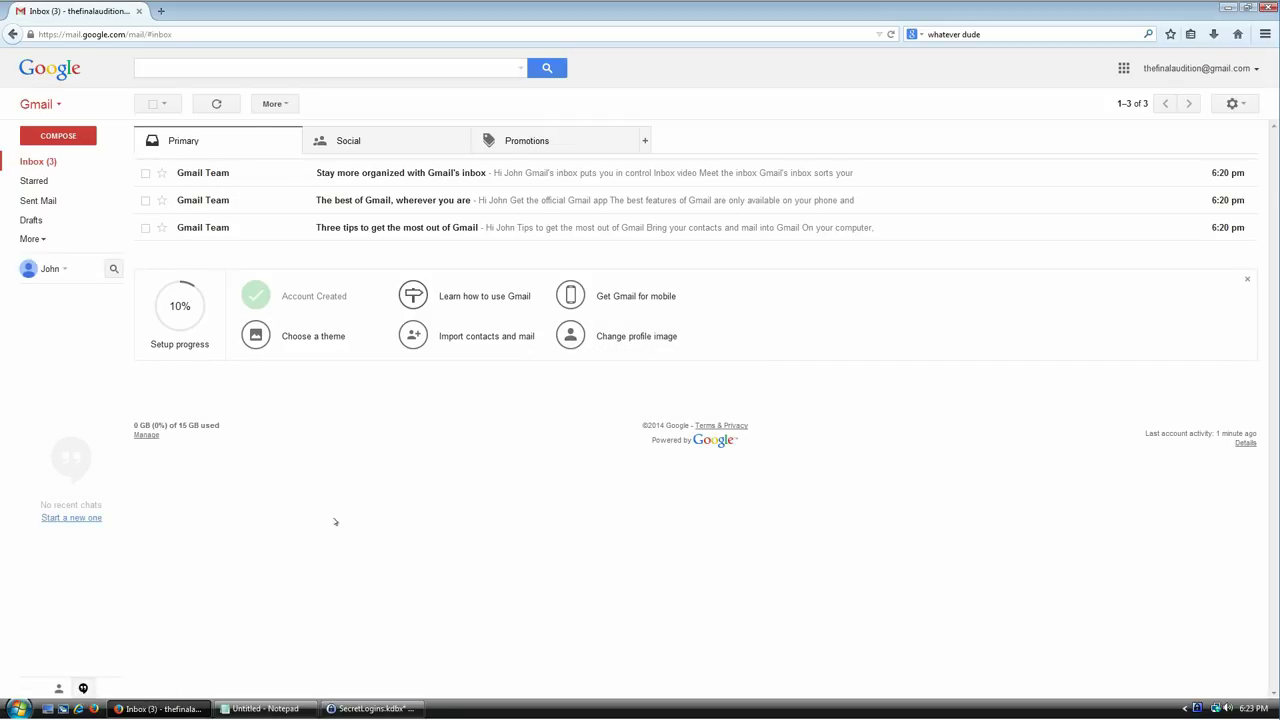
{"action": "left_click", "coordinate": [370, 708]}
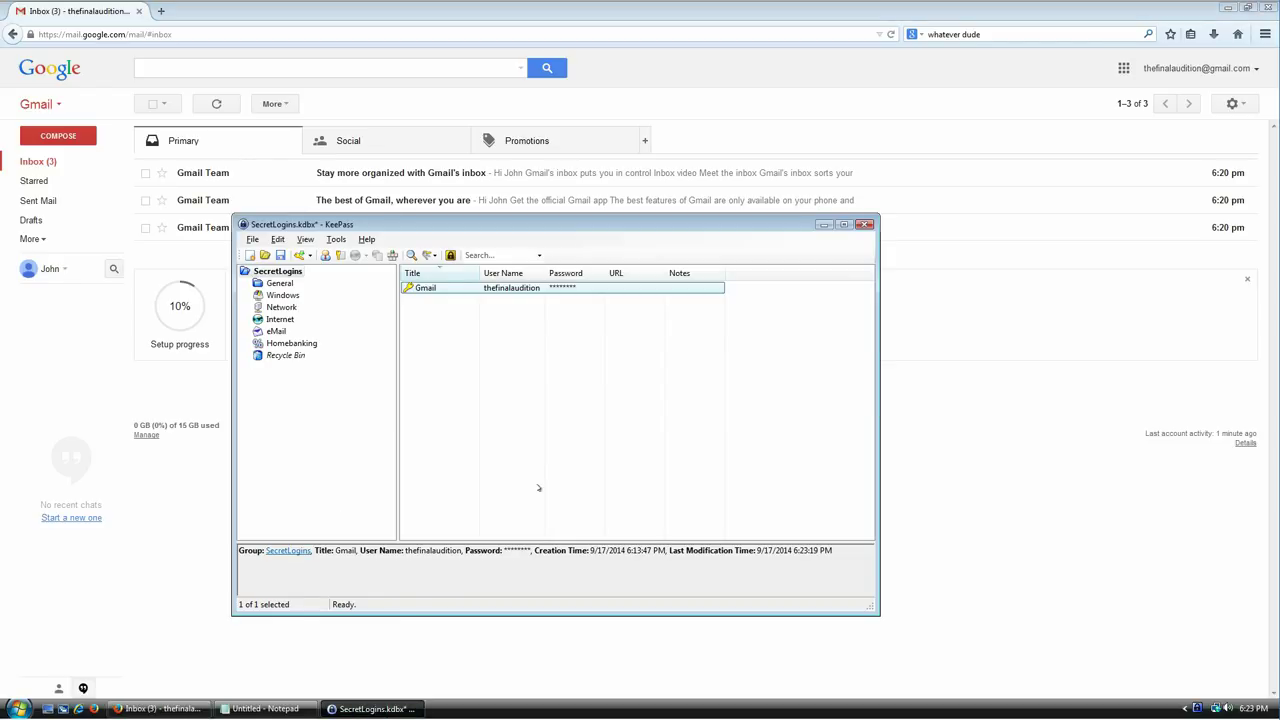
{"action": "left_click", "coordinate": [461, 346]}
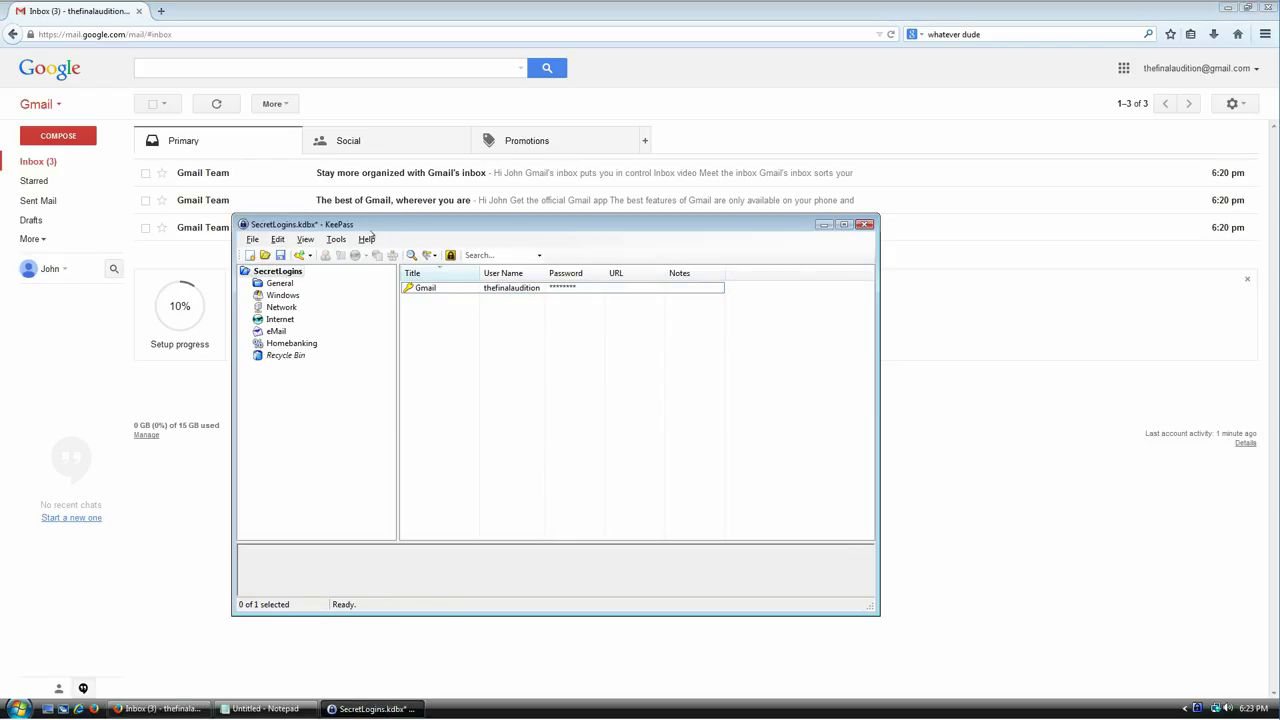
Load the Amazon website in a new Firefox tab
{"action": "left_click", "coordinate": [160, 11]}
{"action": "type", "text": "amazon"}
{"action": "key", "text": "Return"}
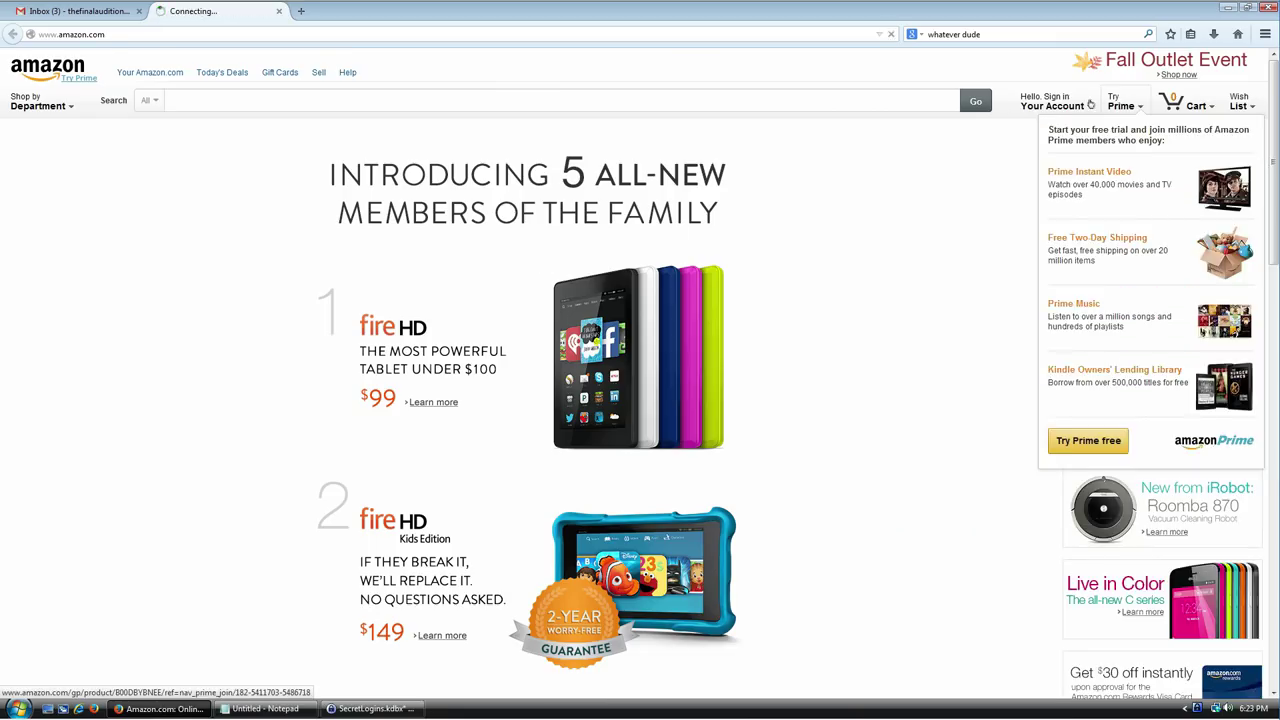
Open Amazon's new-customer registration from Your Account and enter the account holder's name
{"action": "mouse_move", "coordinate": [1058, 105]}
{"action": "left_click", "coordinate": [1072, 137]}
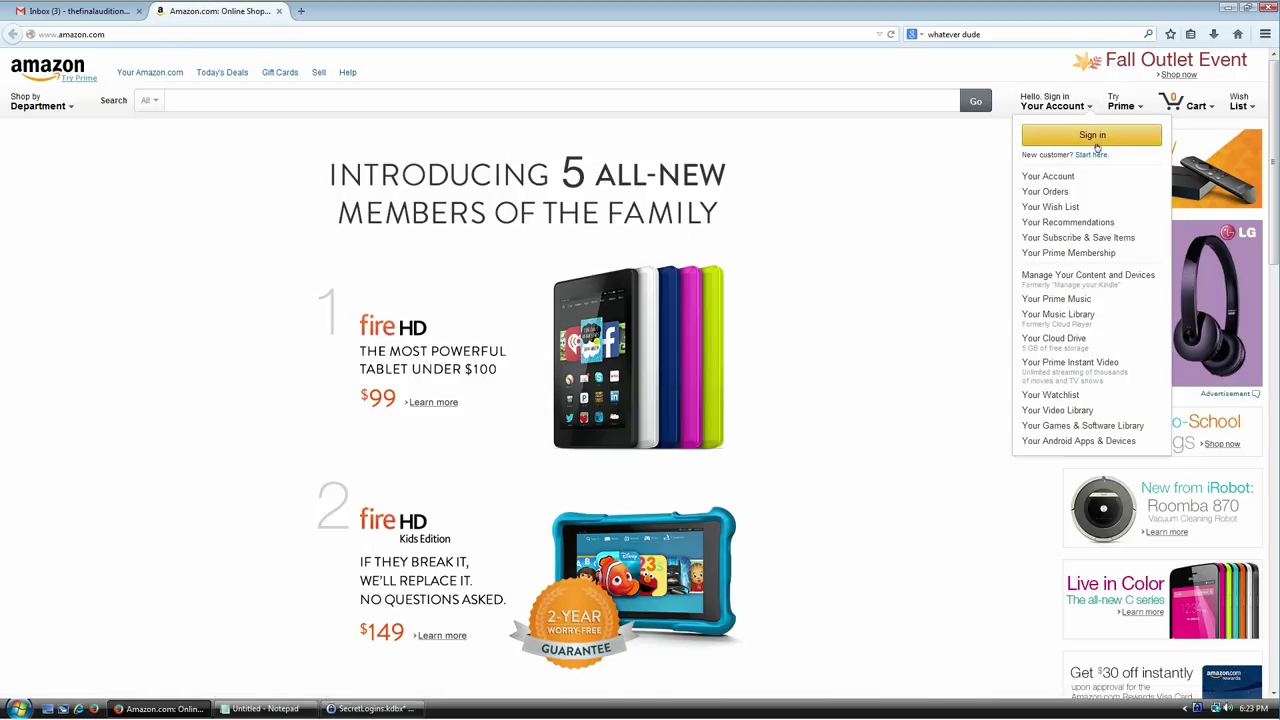
{"action": "left_click", "coordinate": [1088, 155]}
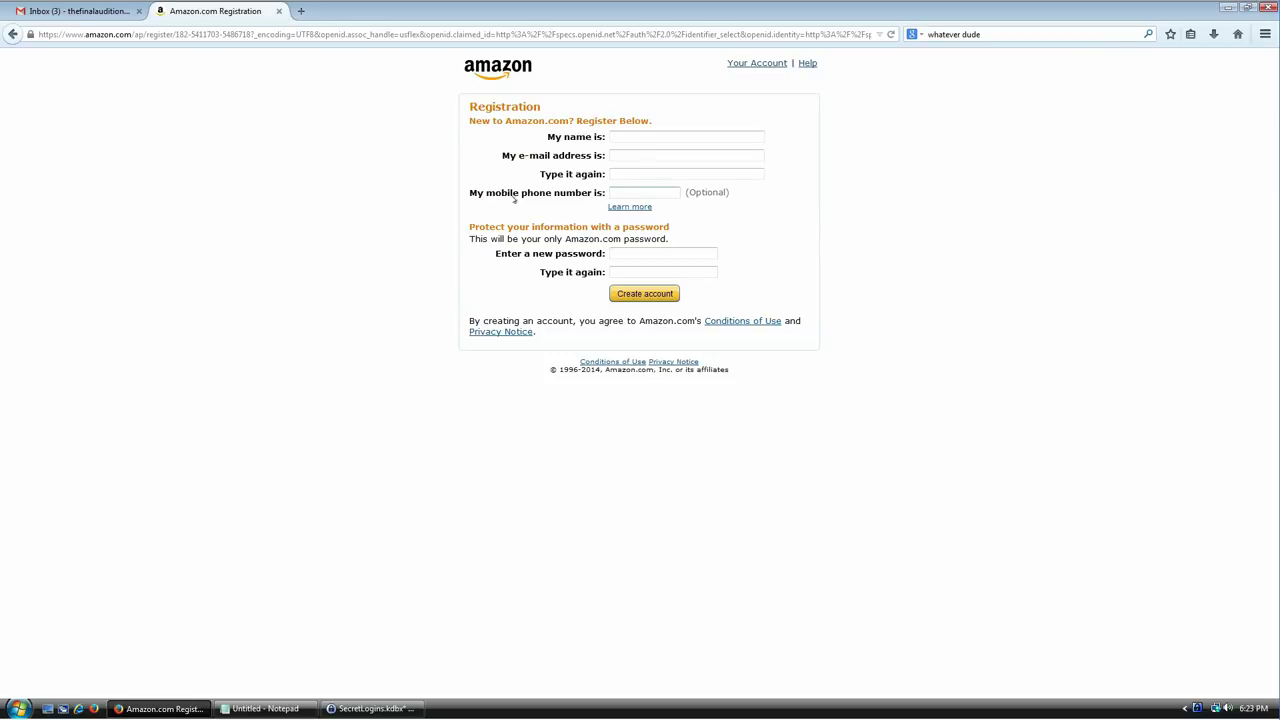
{"action": "left_click", "coordinate": [675, 134]}
{"action": "type", "text": "John Doe"}
{"action": "key", "text": "Tab"}
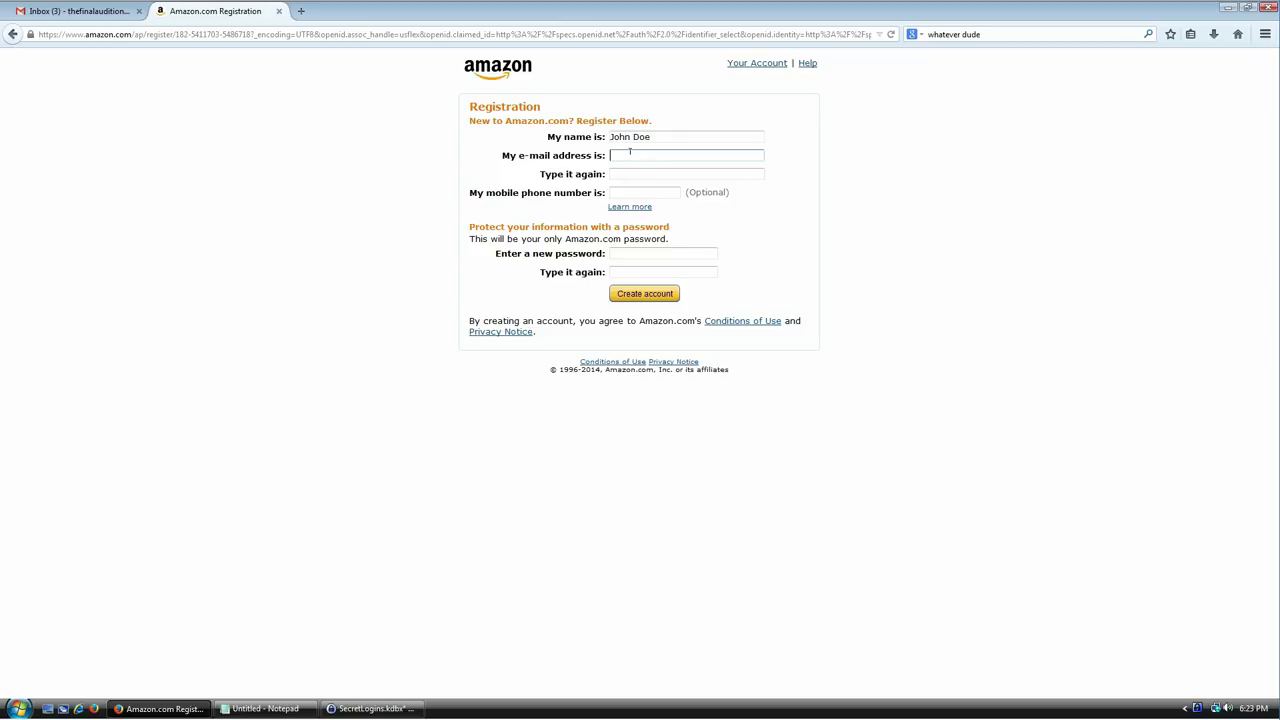
Copy the Gmail entry's user name from KeePass's context menu, then focus Amazon's e-mail field
{"action": "left_click", "coordinate": [383, 713]}
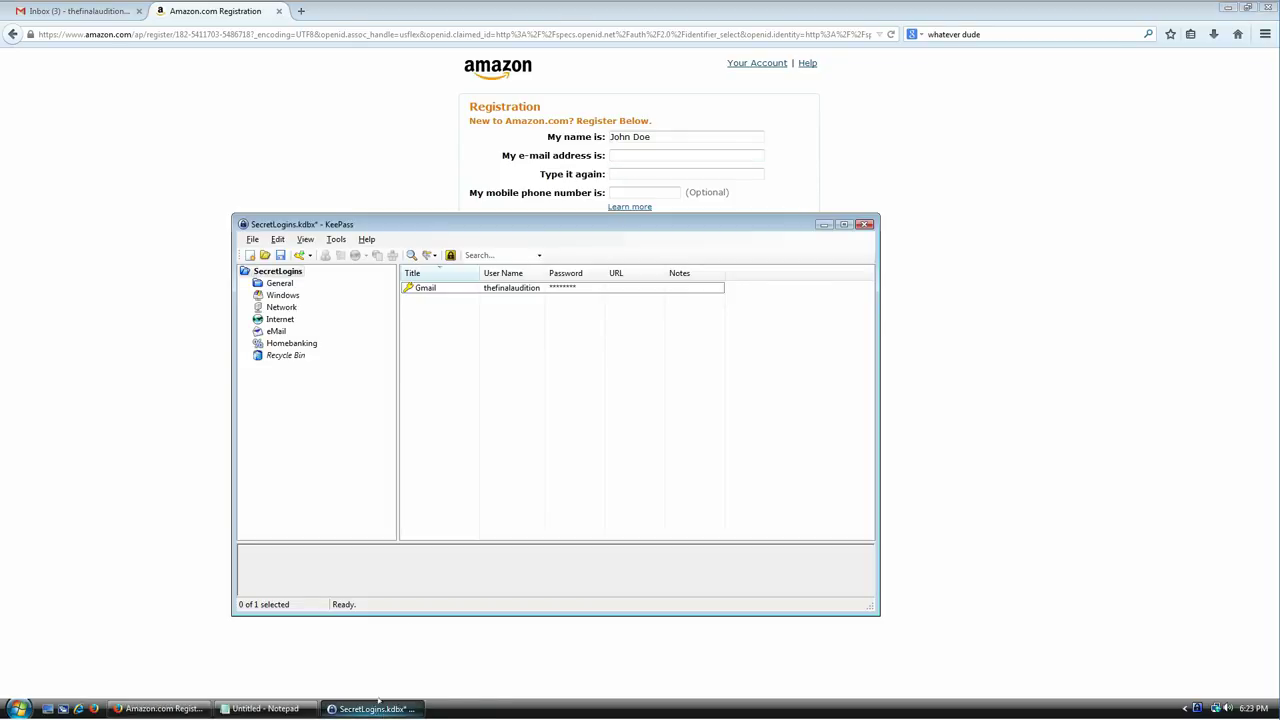
{"action": "left_click", "coordinate": [418, 289]}
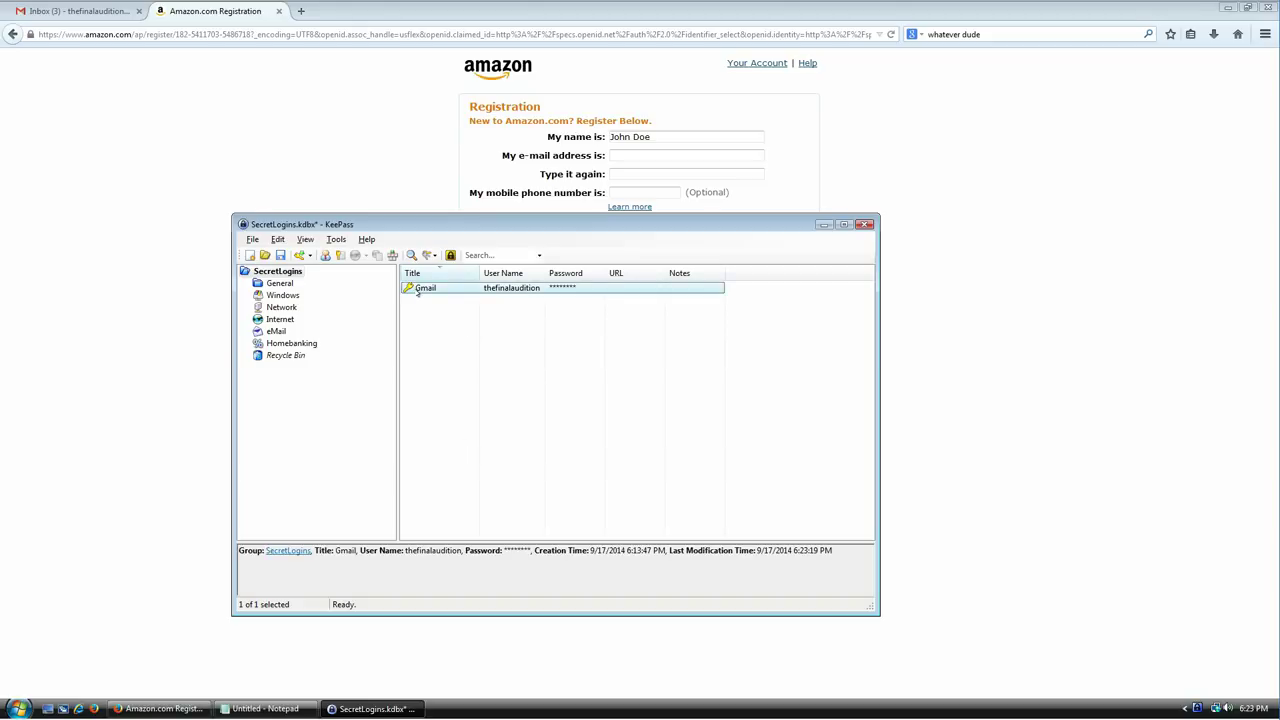
{"action": "double_click", "coordinate": [418, 289]}
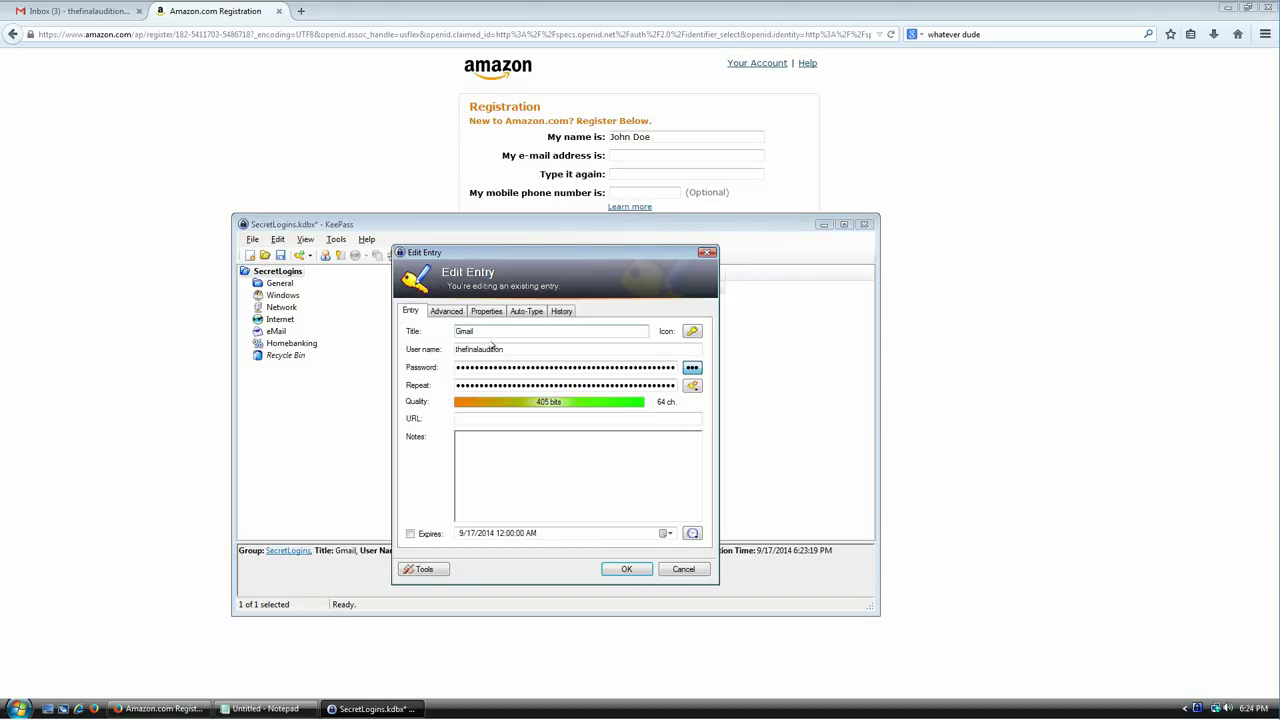
{"action": "key", "text": "Tab"}
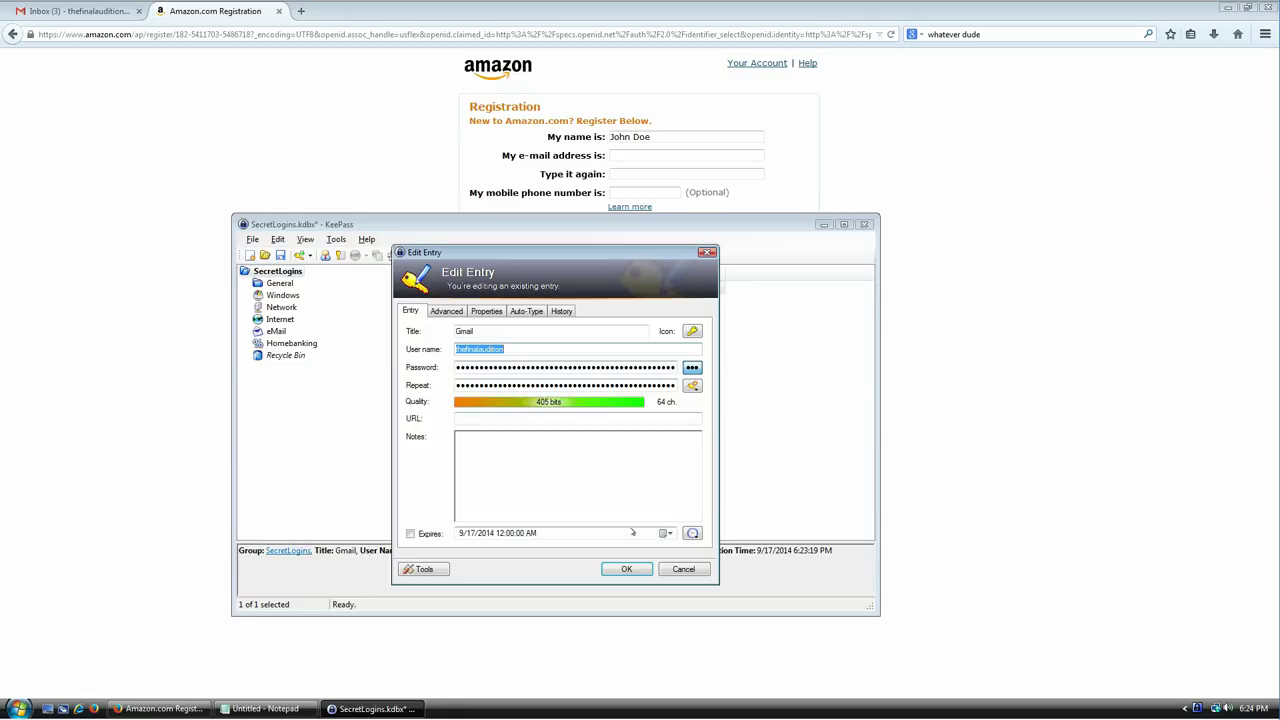
{"action": "left_click", "coordinate": [665, 572]}
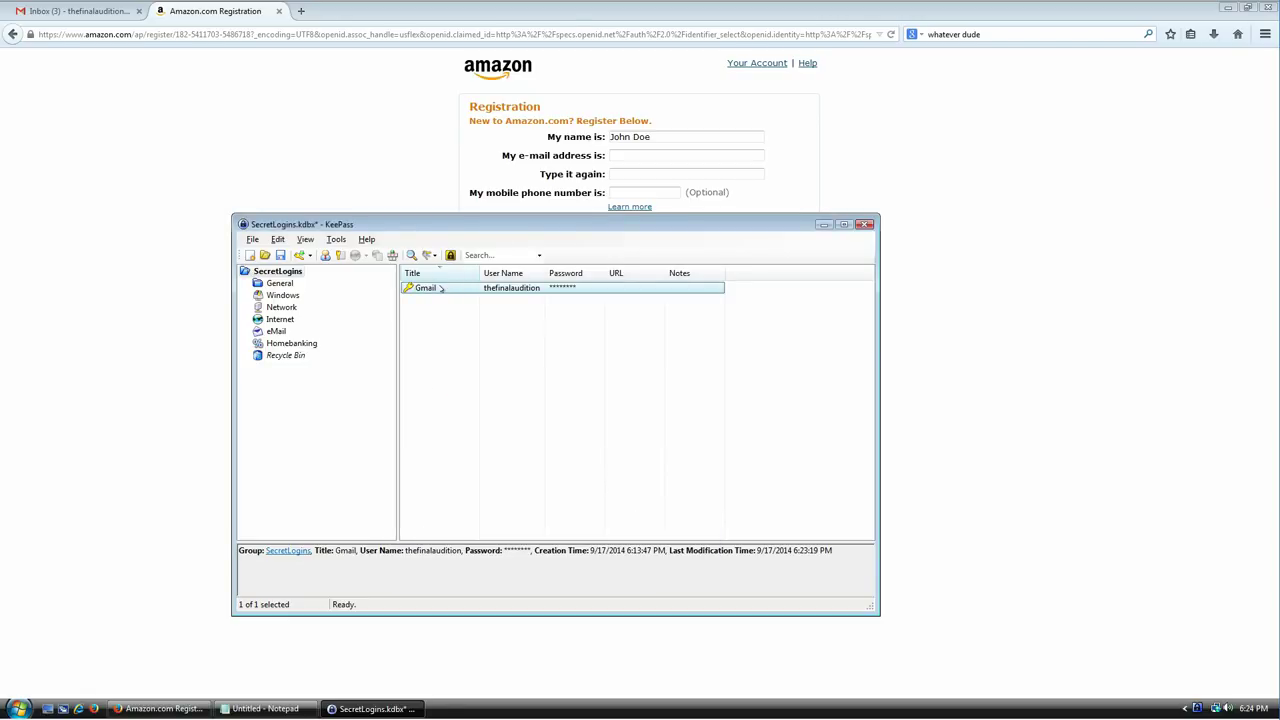
{"action": "right_click", "coordinate": [440, 288]}
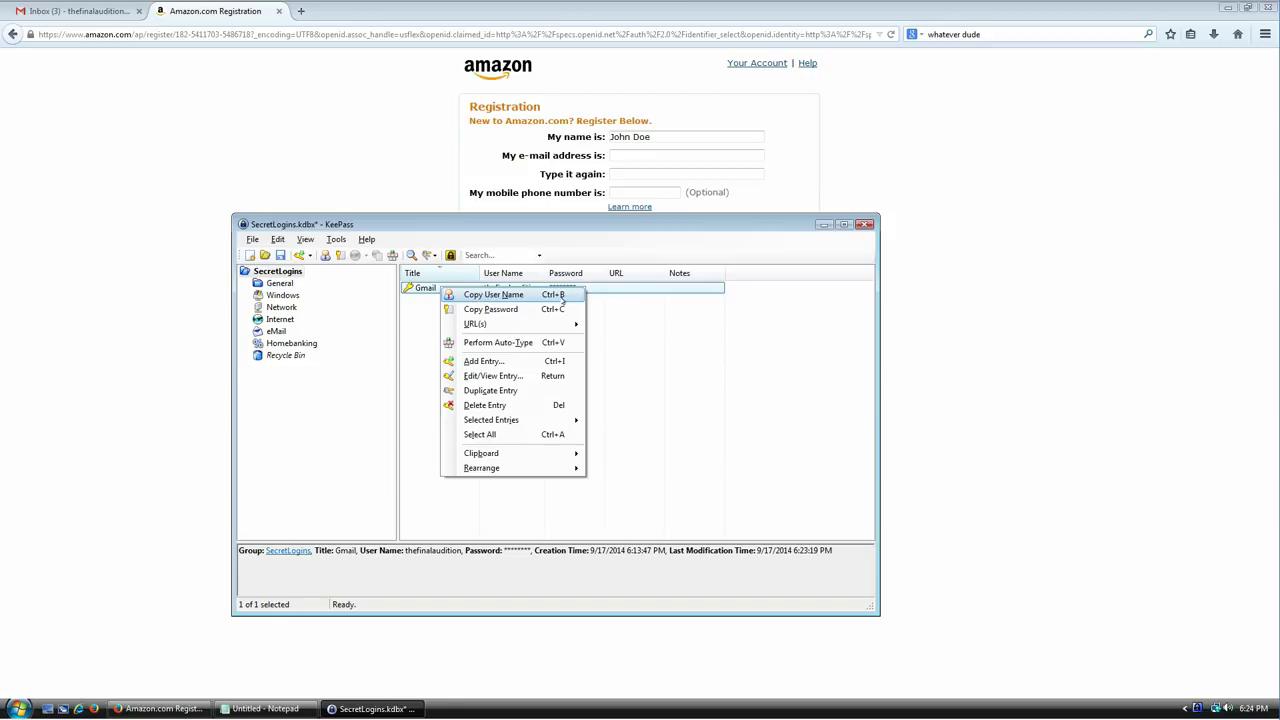
{"action": "left_click", "coordinate": [562, 298]}
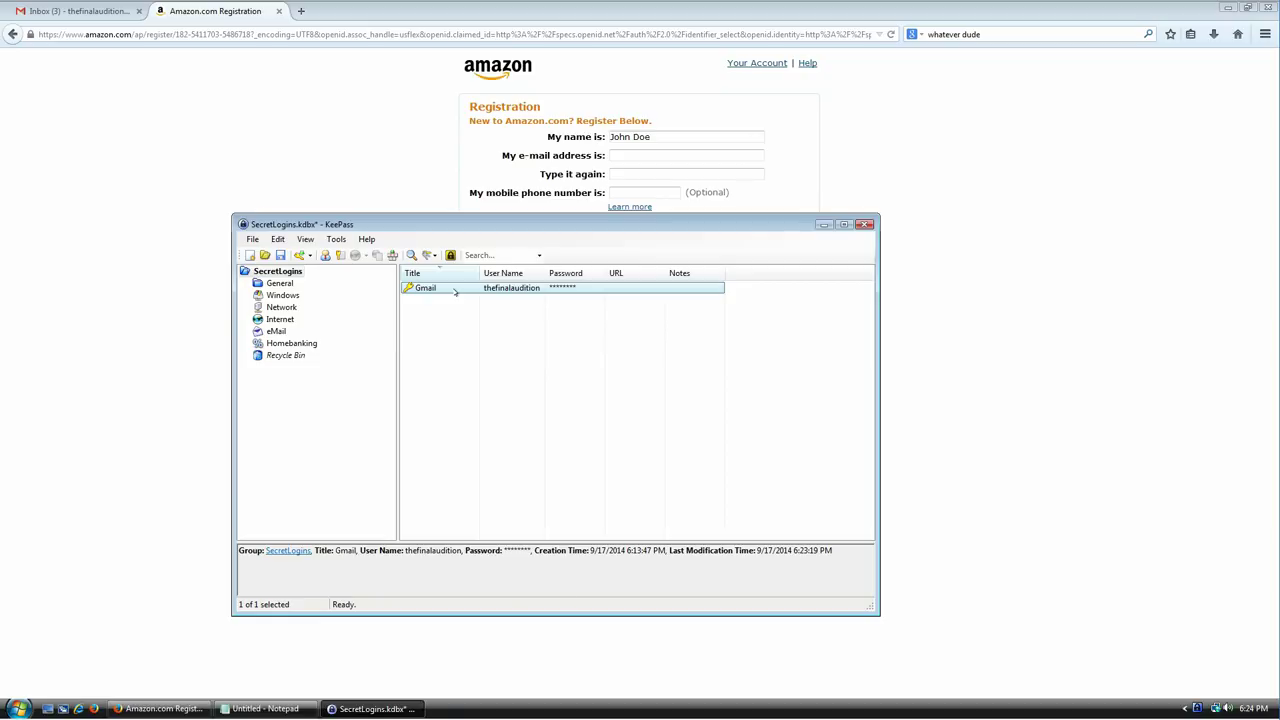
{"action": "left_click", "coordinate": [672, 155]}
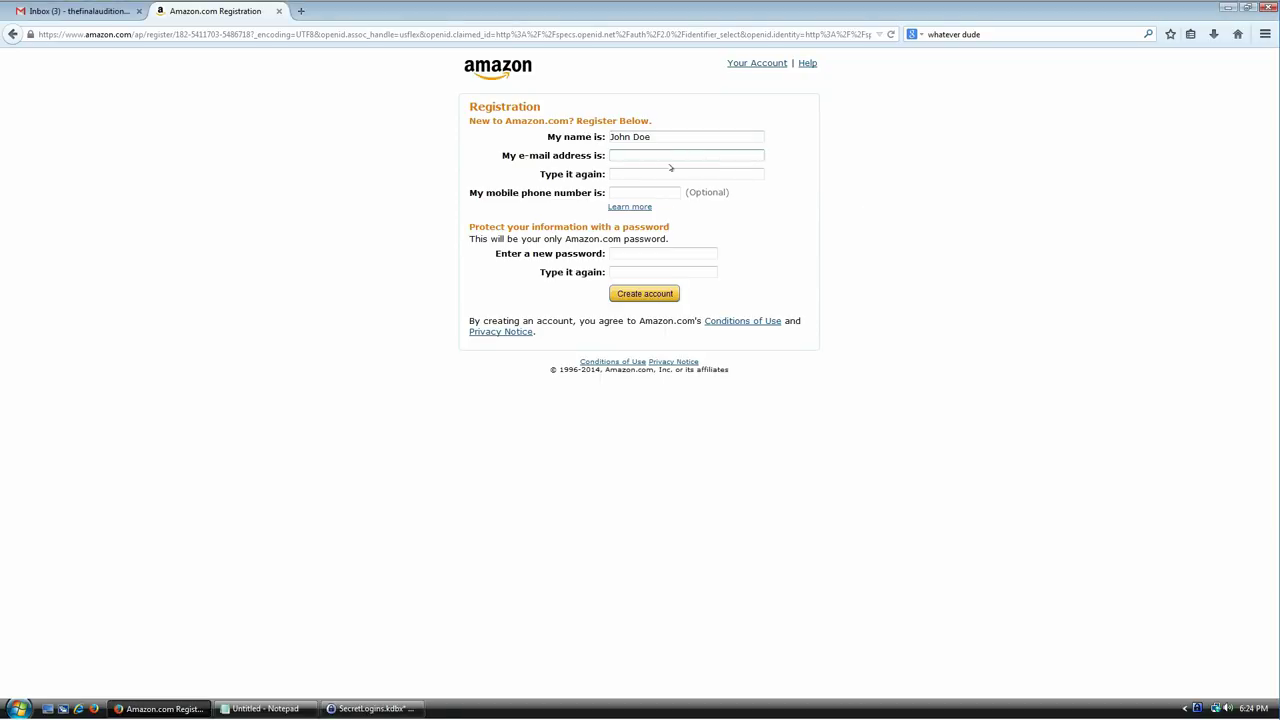
{"action": "key", "text": "ctrl+v"}
{"action": "type", "text": "\""}
{"action": "type", "text": "@gmail.com"}
{"action": "key", "text": "Tab"}
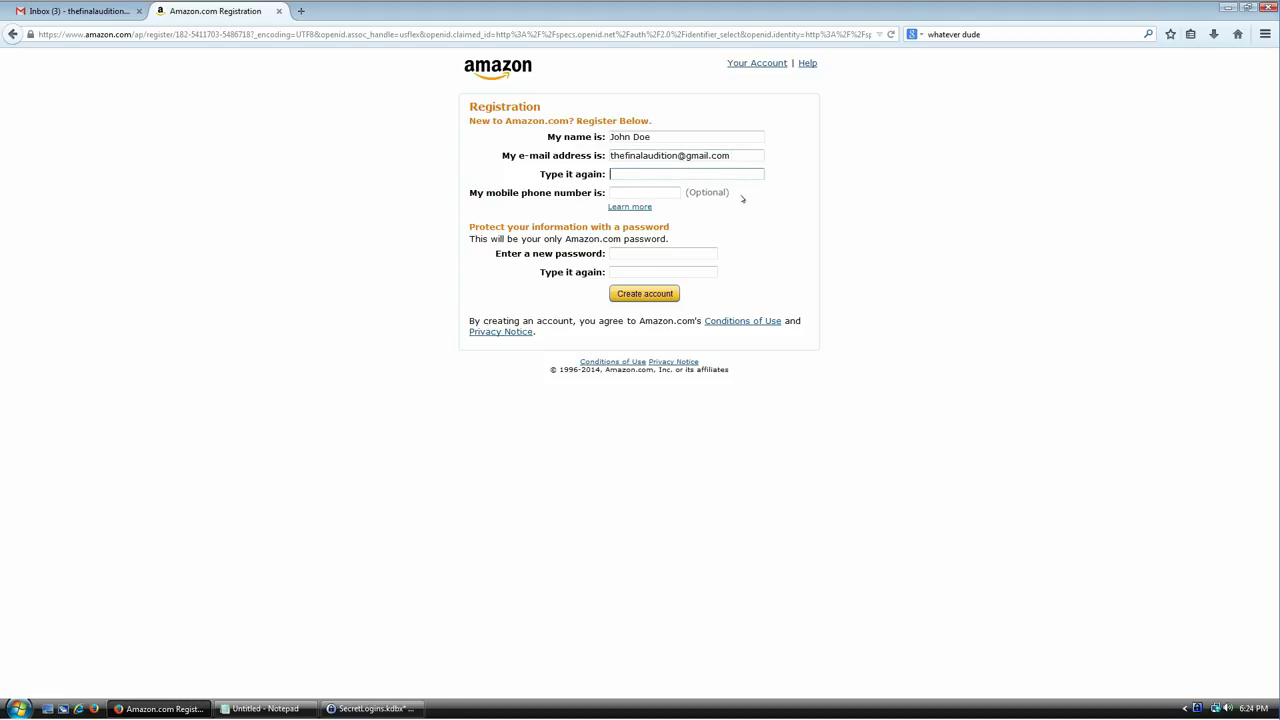
{"action": "key", "text": "ctrl+v"}
{"action": "type", "text": "@gmail.com"}
{"action": "key", "text": "Tab"}
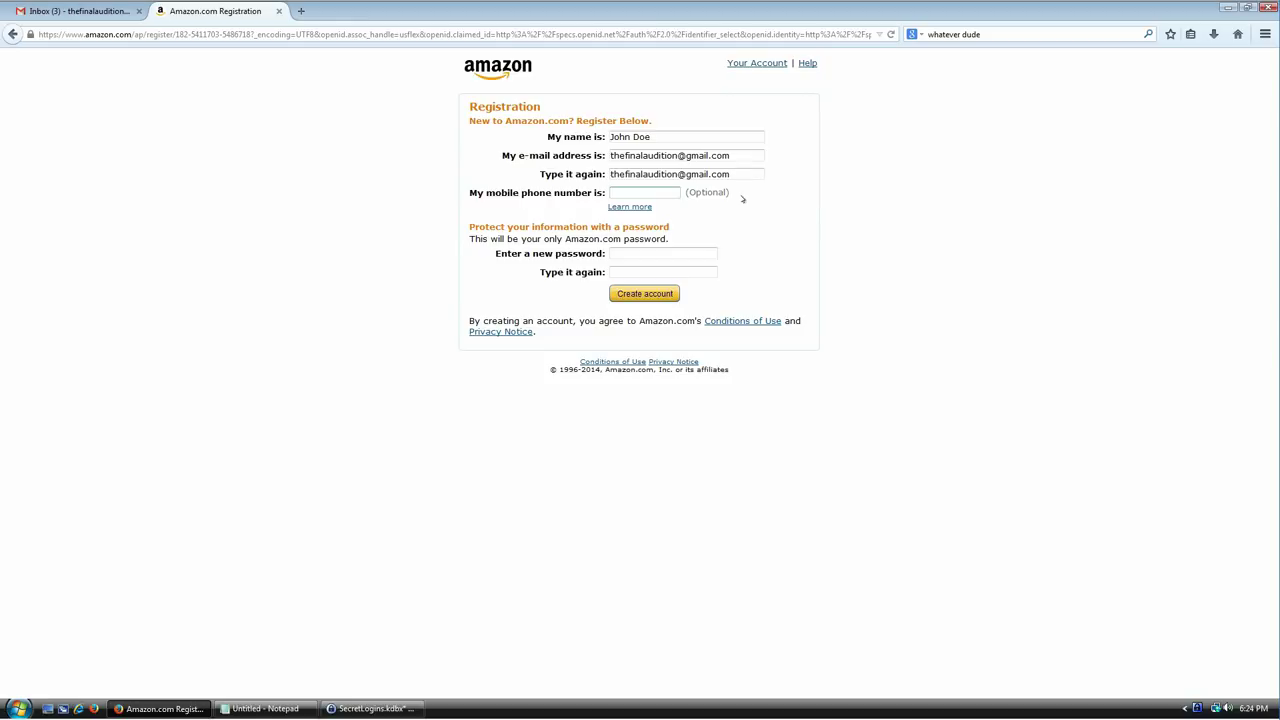
{"action": "left_click", "coordinate": [637, 250]}
{"action": "left_click", "coordinate": [372, 708]}
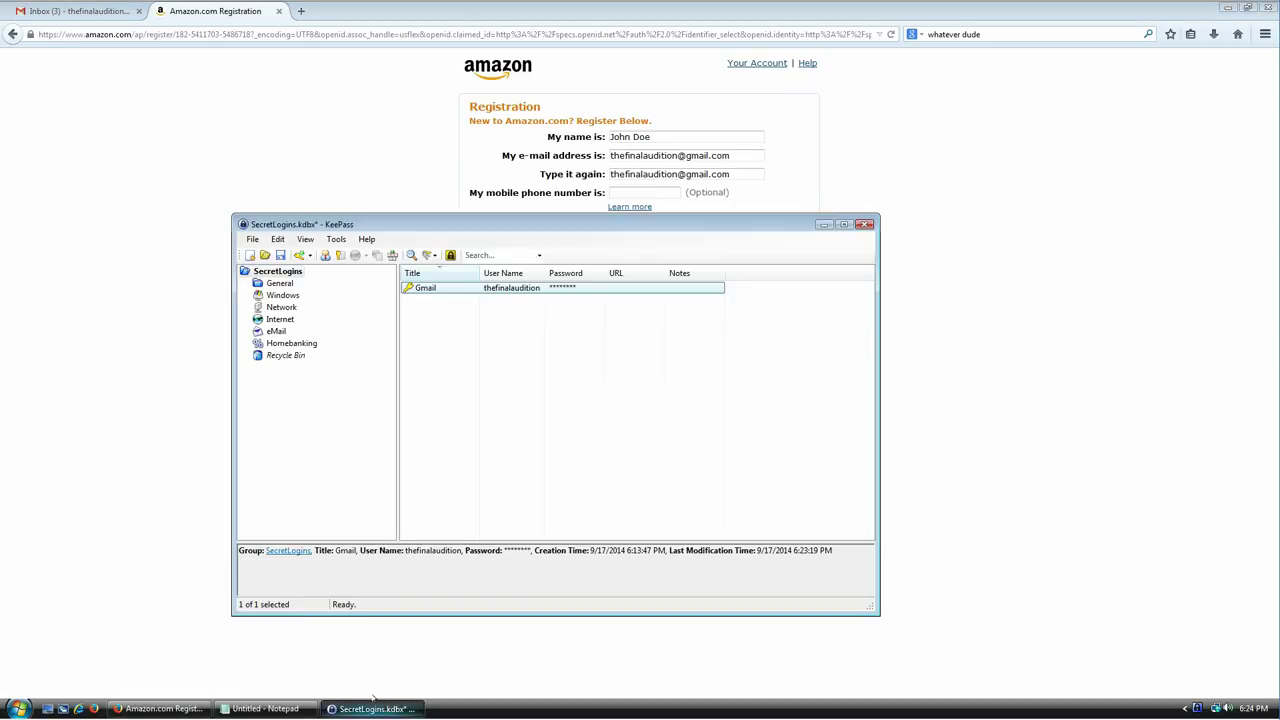
Start a new KeePass entry from the entry list's context menu
{"action": "double_click", "coordinate": [445, 290]}
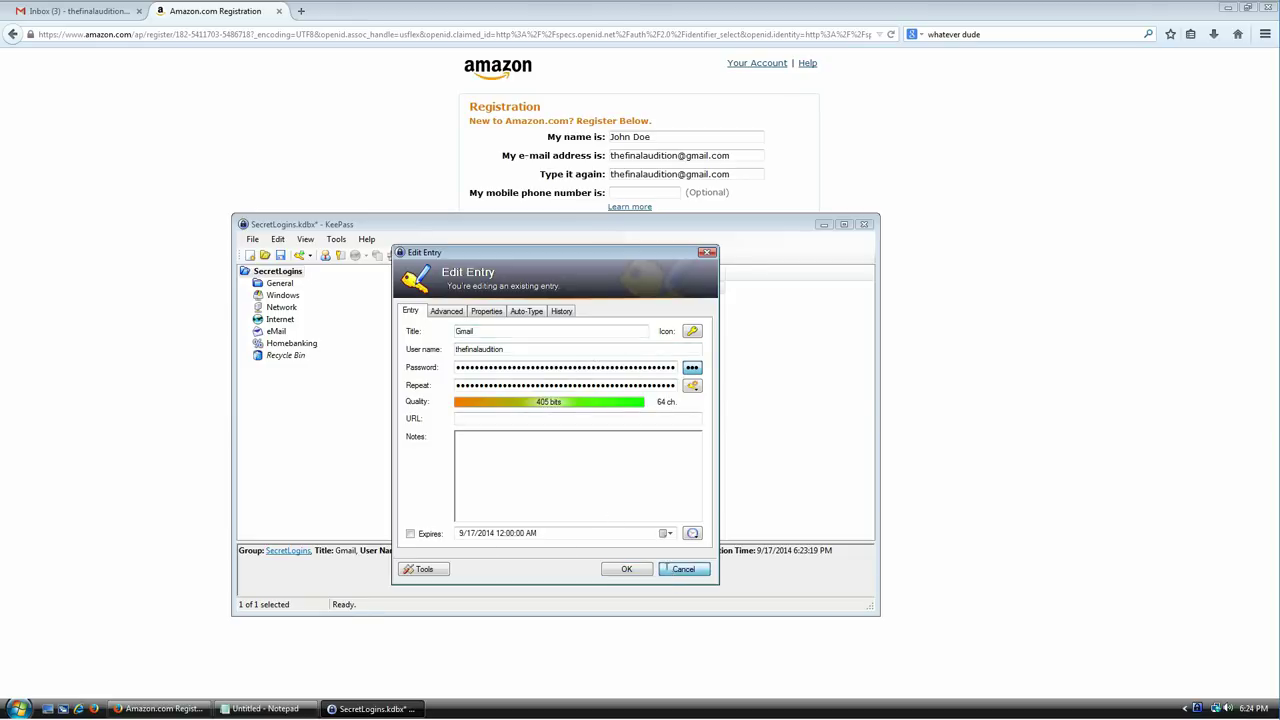
{"action": "left_click", "coordinate": [673, 569]}
{"action": "right_click", "coordinate": [437, 309]}
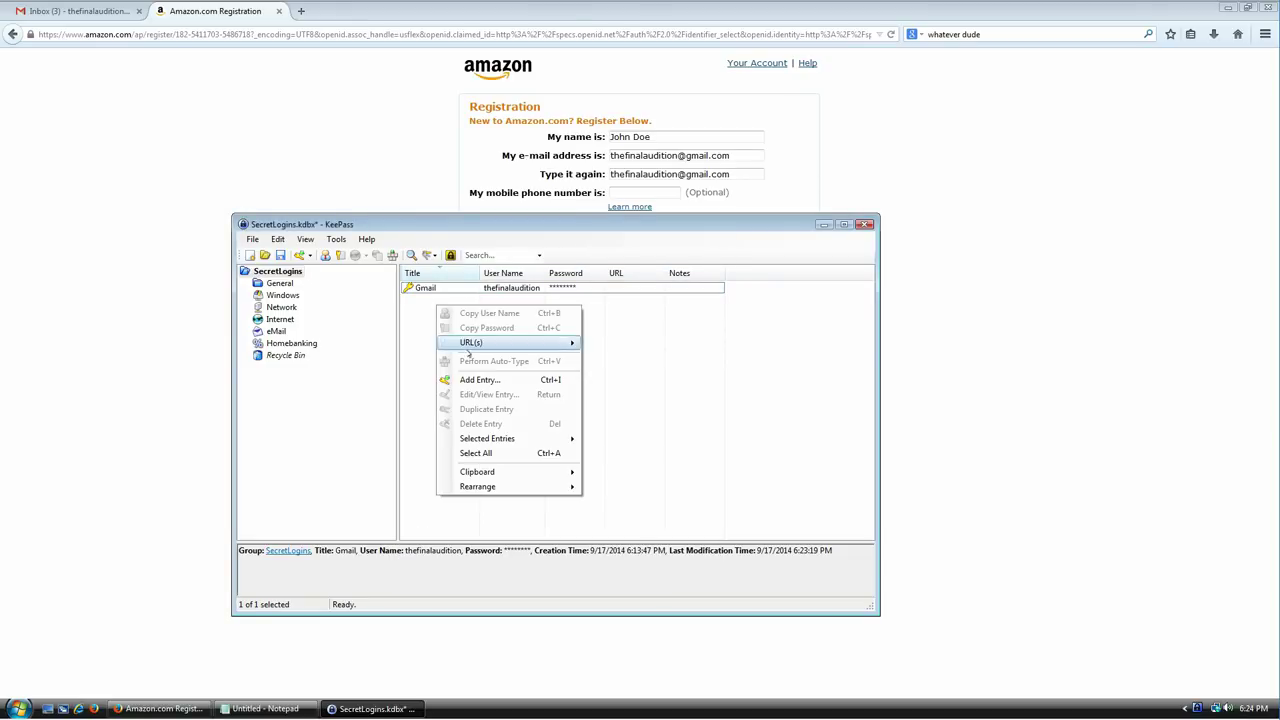
{"action": "left_click", "coordinate": [480, 380]}
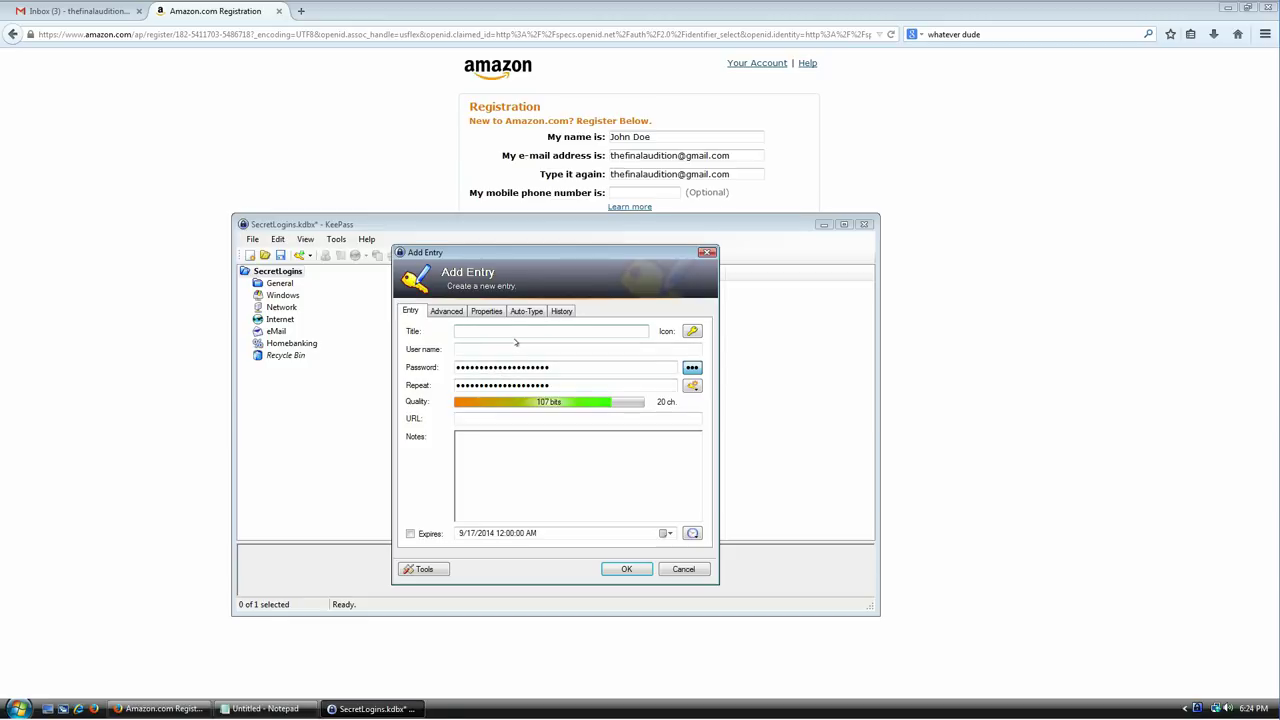
Title the entry amazon.com and paste the registration e-mail address as its user name
{"action": "type", "text": "amazon.com"}
{"action": "key", "text": "Tab"}
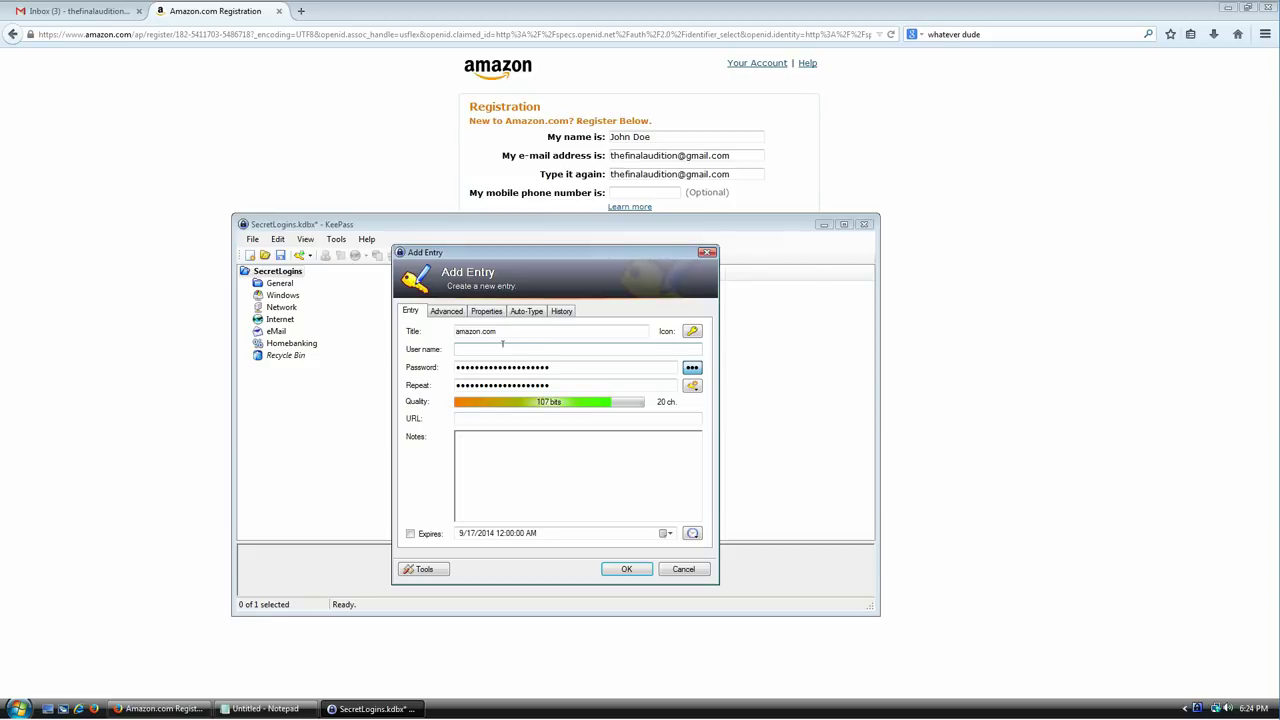
{"action": "left_click_drag", "start_coordinate": [736, 157], "coordinate": [574, 154]}
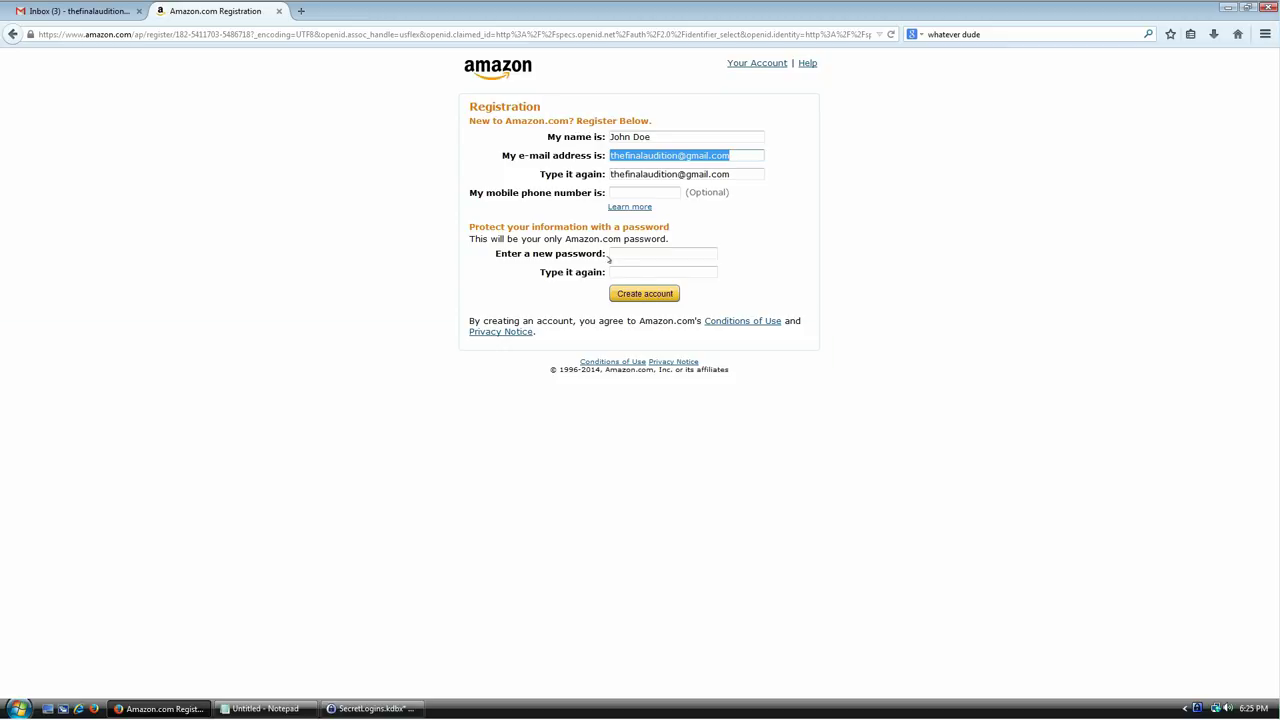
{"action": "left_click", "coordinate": [525, 384]}
{"action": "left_click", "coordinate": [370, 708]}
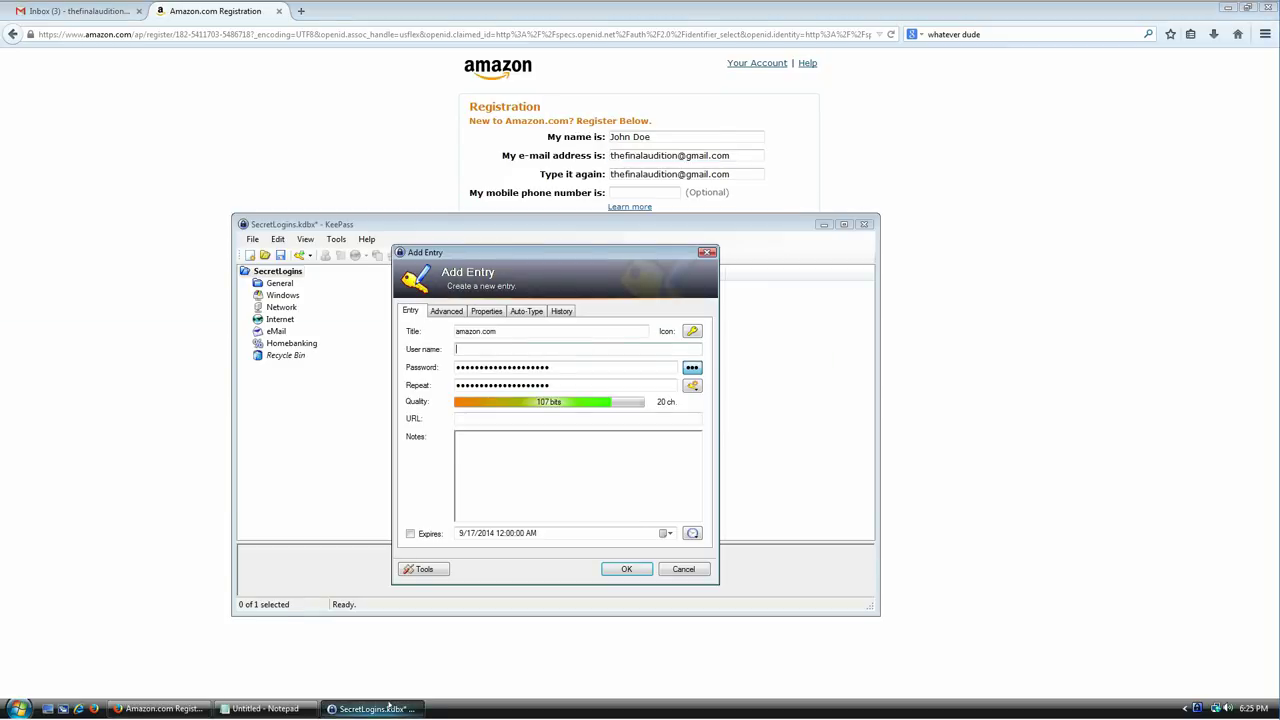
{"action": "key", "text": "ctrl+v"}
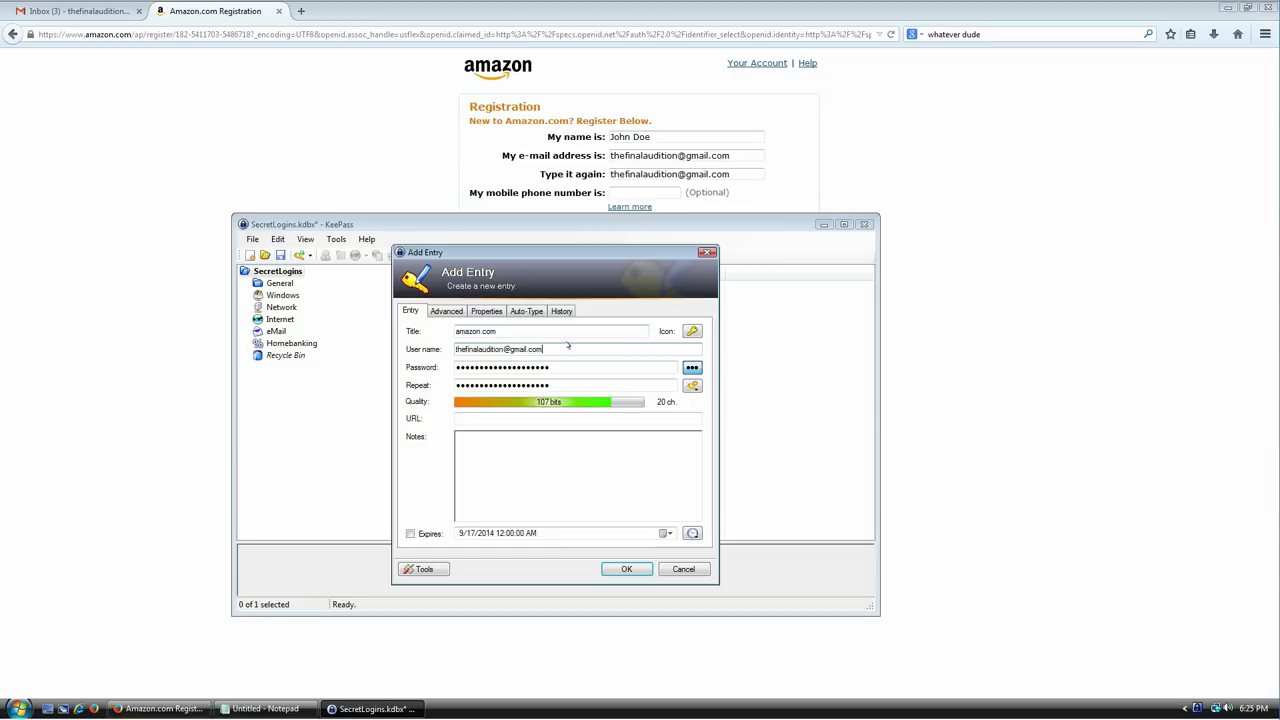
In the Password Generator, allow minus, space and underline characters and set length 70
{"action": "left_click", "coordinate": [692, 385]}
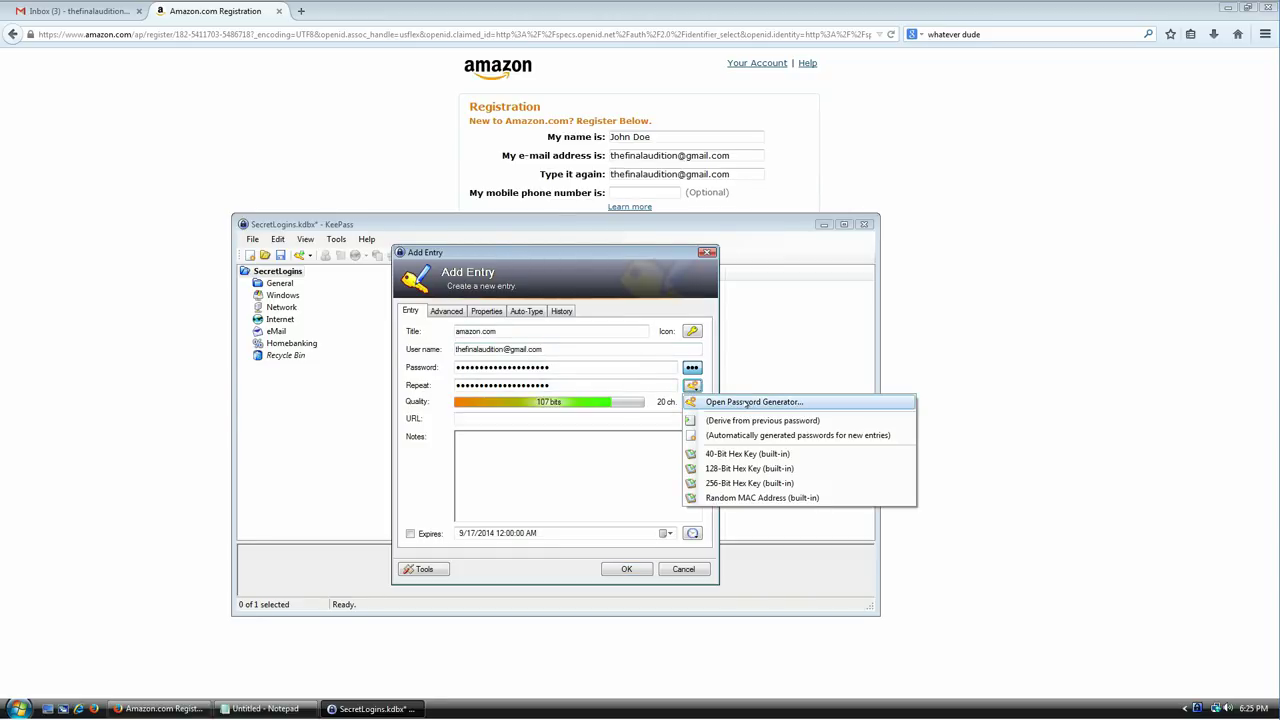
{"action": "left_click", "coordinate": [746, 402]}
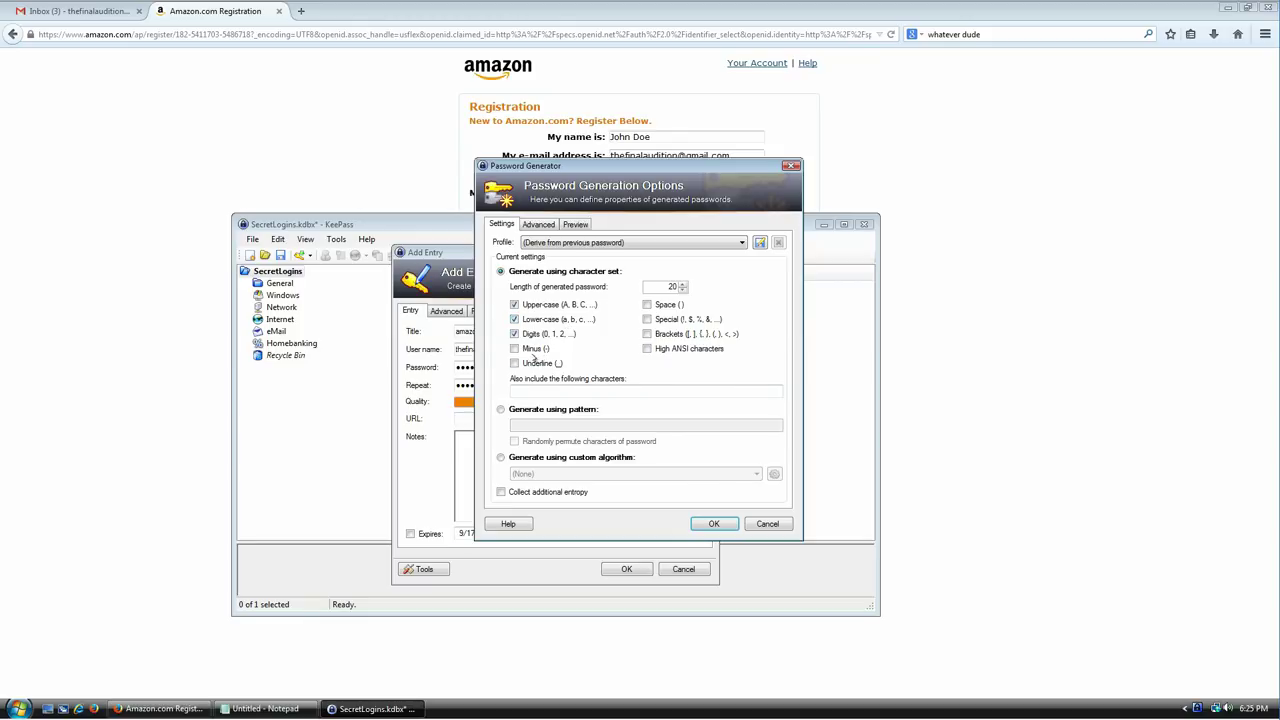
{"action": "left_click", "coordinate": [536, 349]}
{"action": "left_click", "coordinate": [676, 308]}
{"action": "double_click", "coordinate": [659, 286]}
{"action": "type", "text": "70"}
Preview sample passwords, then enable additional entropy collection and accept the settings
{"action": "left_click", "coordinate": [578, 225]}
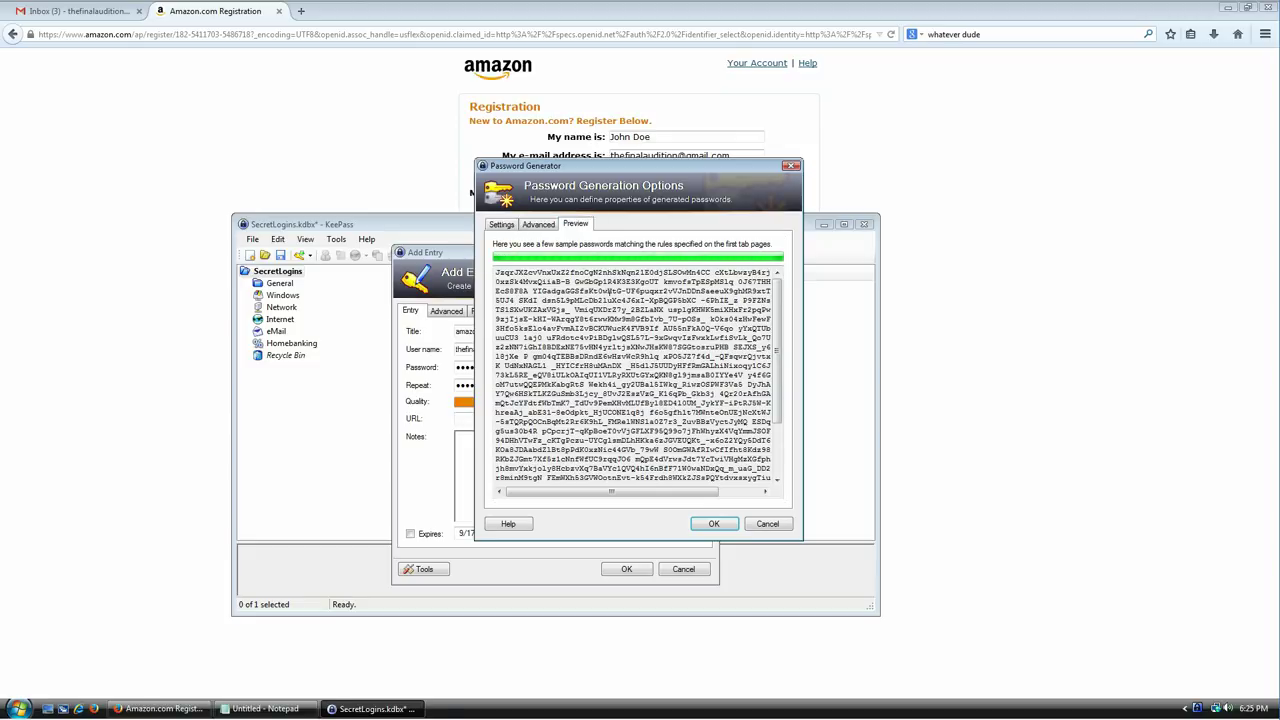
{"action": "left_click_drag", "start_coordinate": [565, 272], "coordinate": [700, 404]}
{"action": "left_click_drag", "start_coordinate": [583, 421], "coordinate": [598, 459]}
{"action": "left_click", "coordinate": [598, 459]}
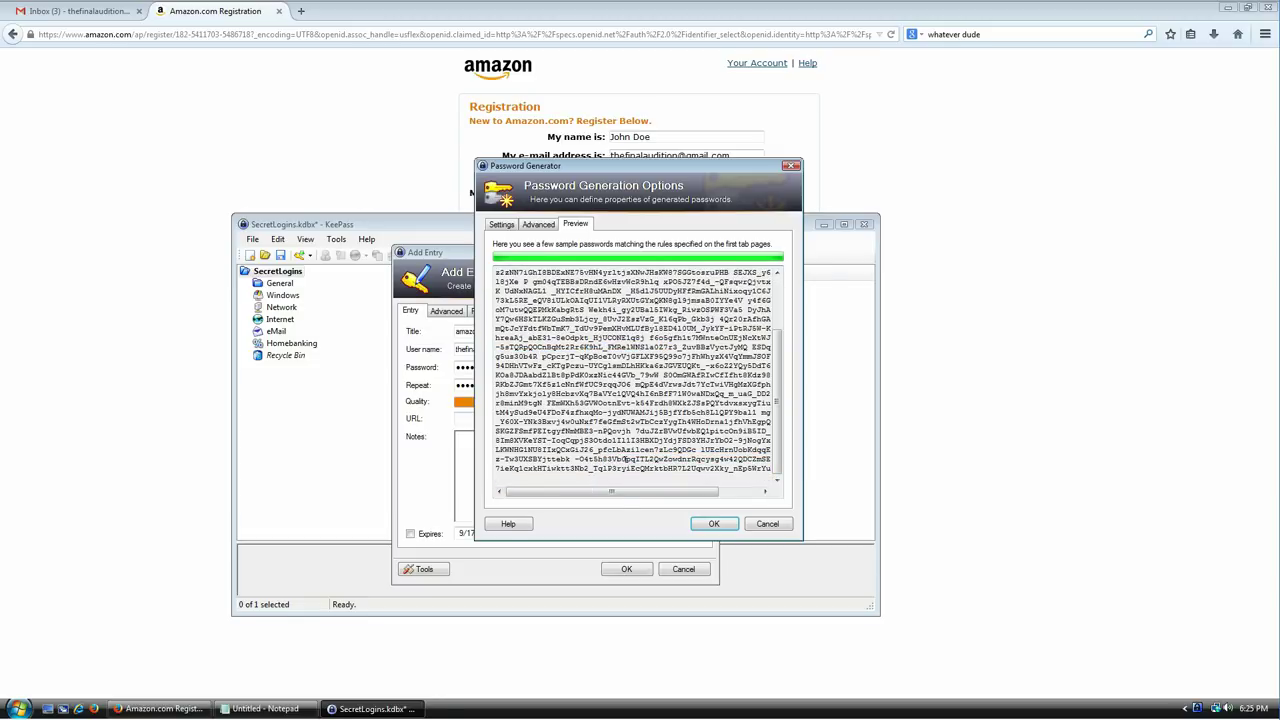
{"action": "left_click", "coordinate": [504, 225]}
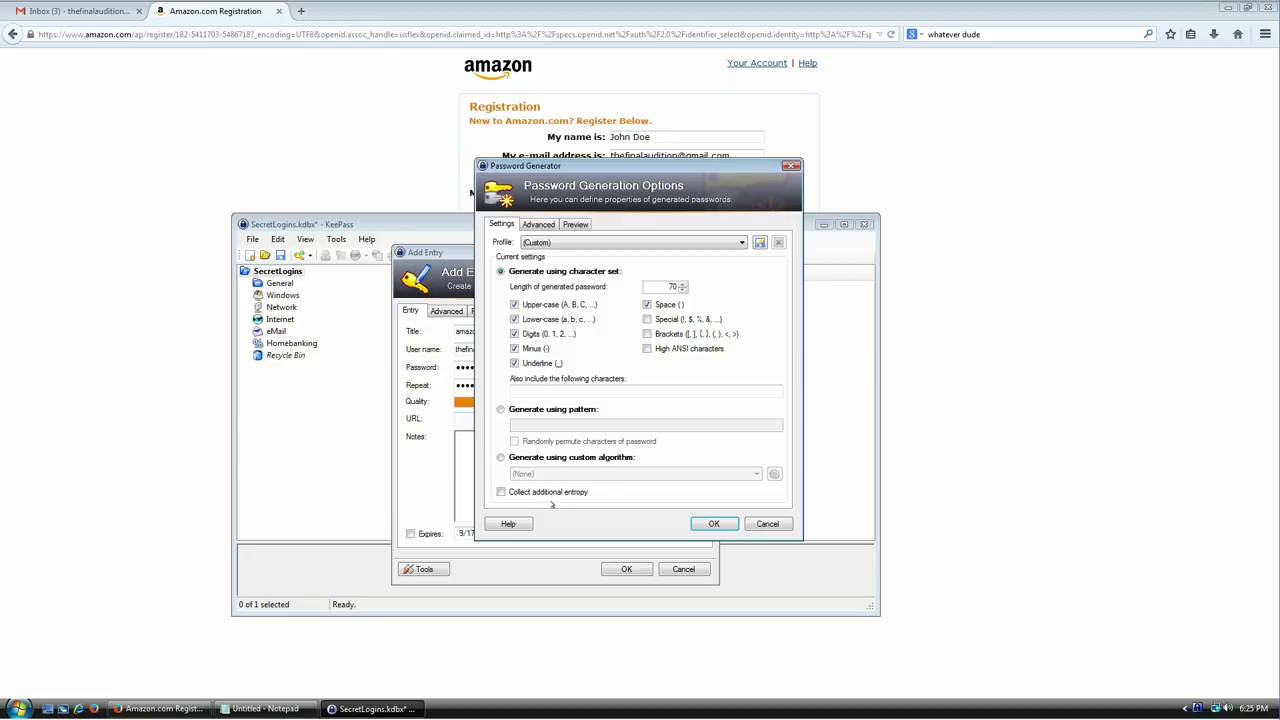
{"action": "left_click", "coordinate": [501, 492]}
{"action": "left_click", "coordinate": [714, 525]}
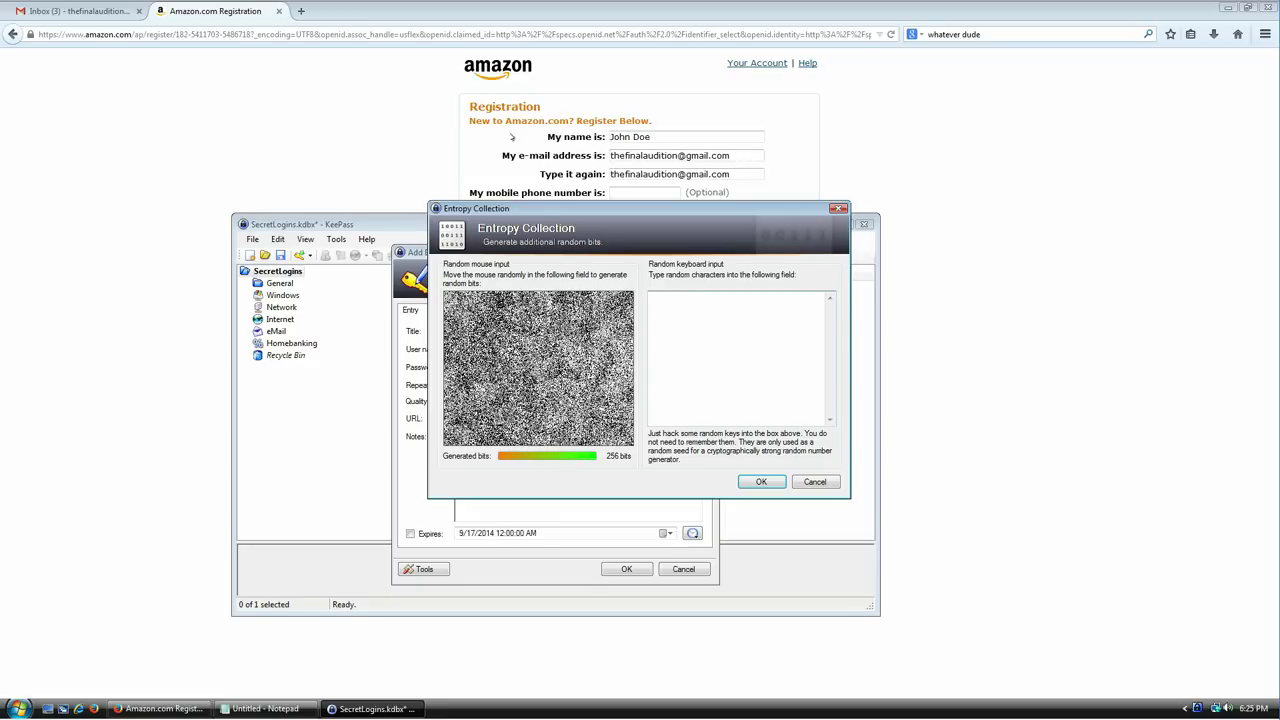
Paste text copied from Amazon's registration page into the random keyboard input box
{"action": "left_click", "coordinate": [466, 103]}
{"action": "left_click_drag", "start_coordinate": [466, 103], "coordinate": [675, 191]}
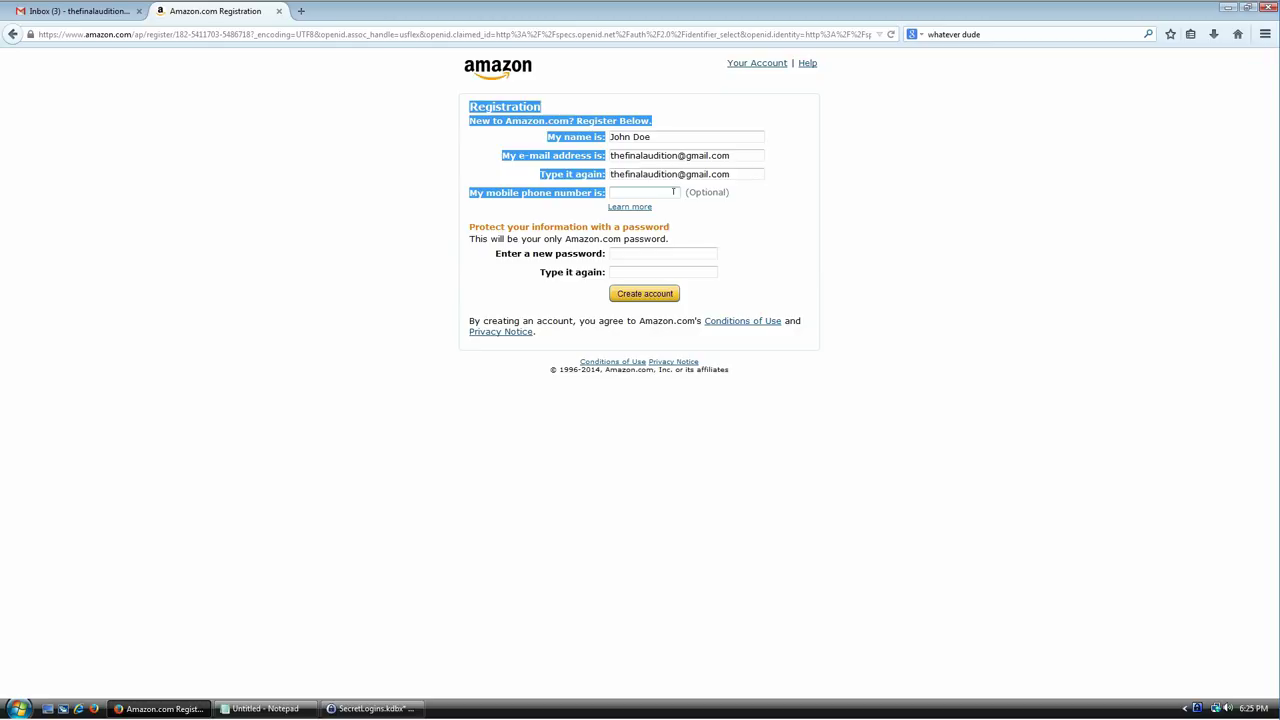
{"action": "left_click", "coordinate": [385, 708]}
{"action": "key", "text": "ctrl+v"}
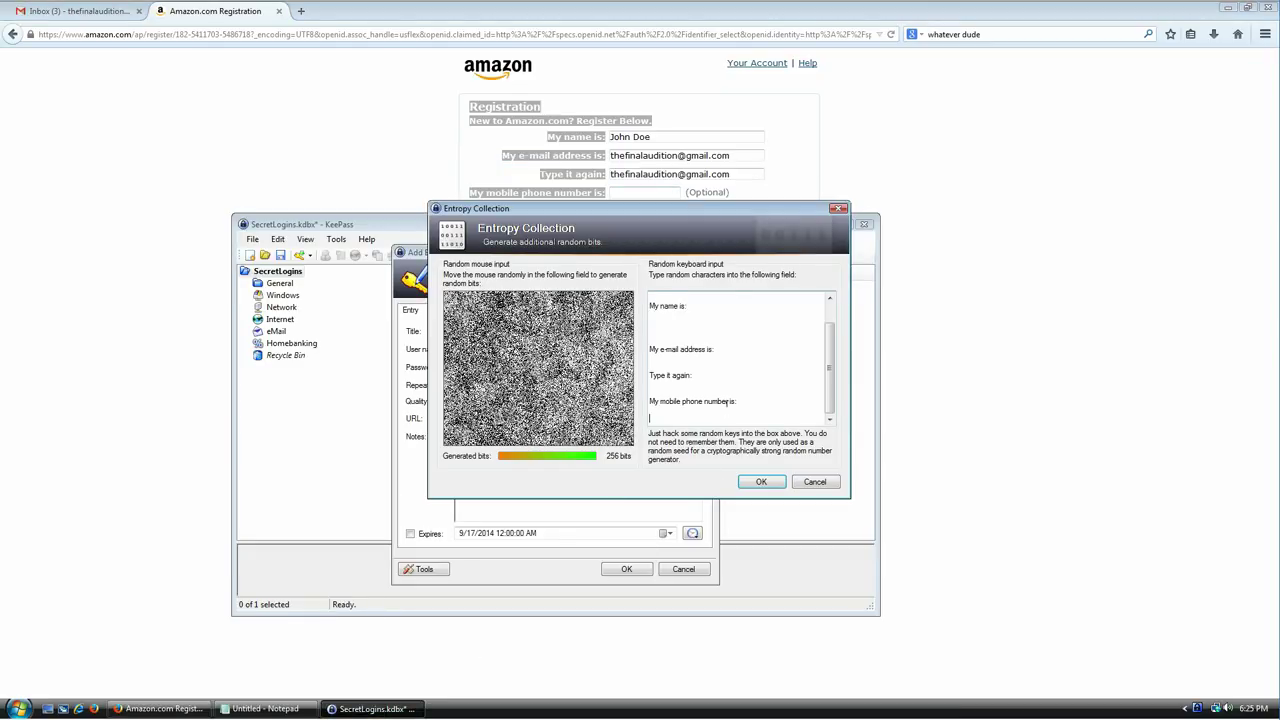
Remove blank lines from the random input and generate the 70-character, 407-bit password
{"action": "key", "text": "Up"}
{"action": "key", "text": "Up"}
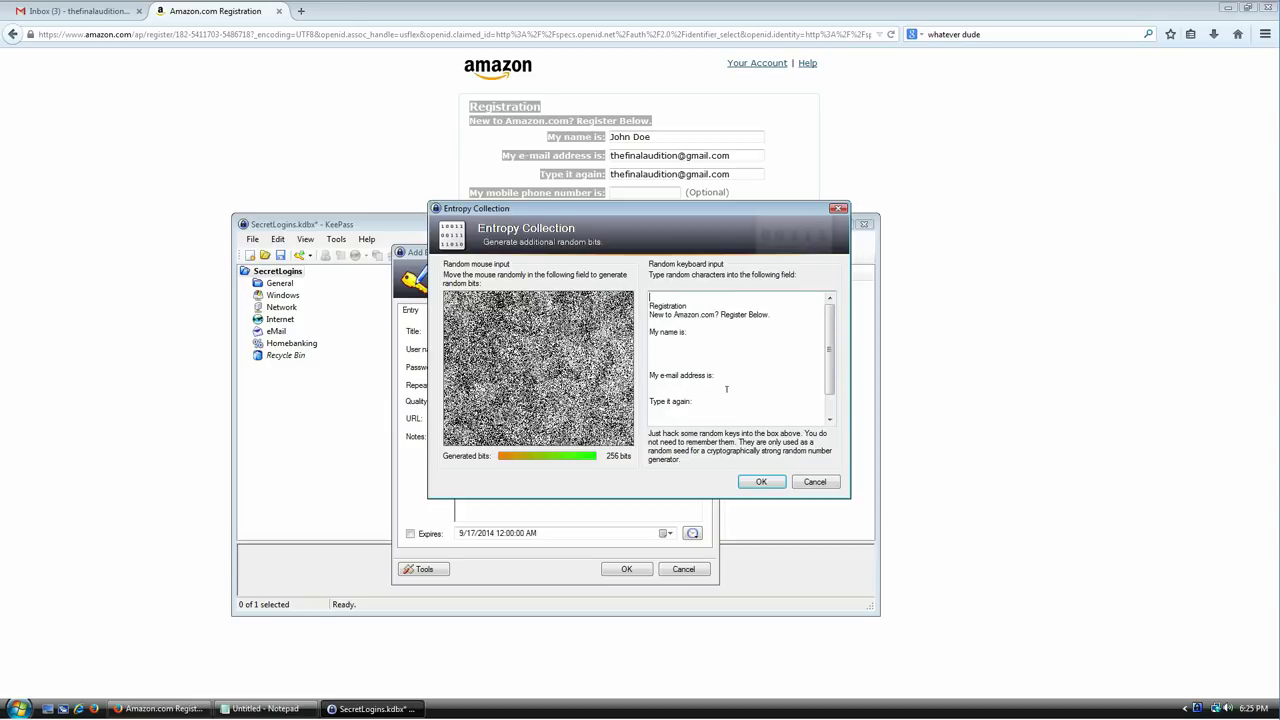
{"action": "key", "text": "Down"}
{"action": "key", "text": "Down"}
{"action": "key", "text": "Down"}
{"action": "key", "text": "Delete"}
{"action": "key", "text": "Delete"}
{"action": "key", "text": "Down"}
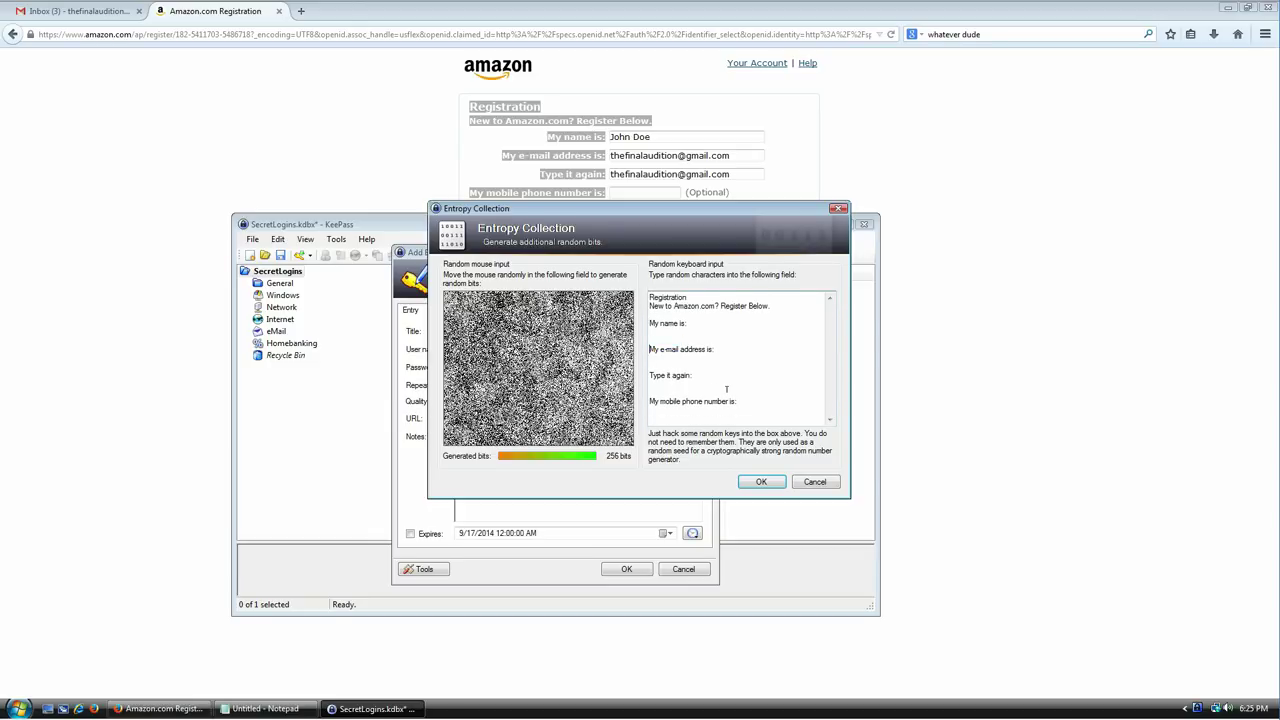
{"action": "key", "text": "Delete"}
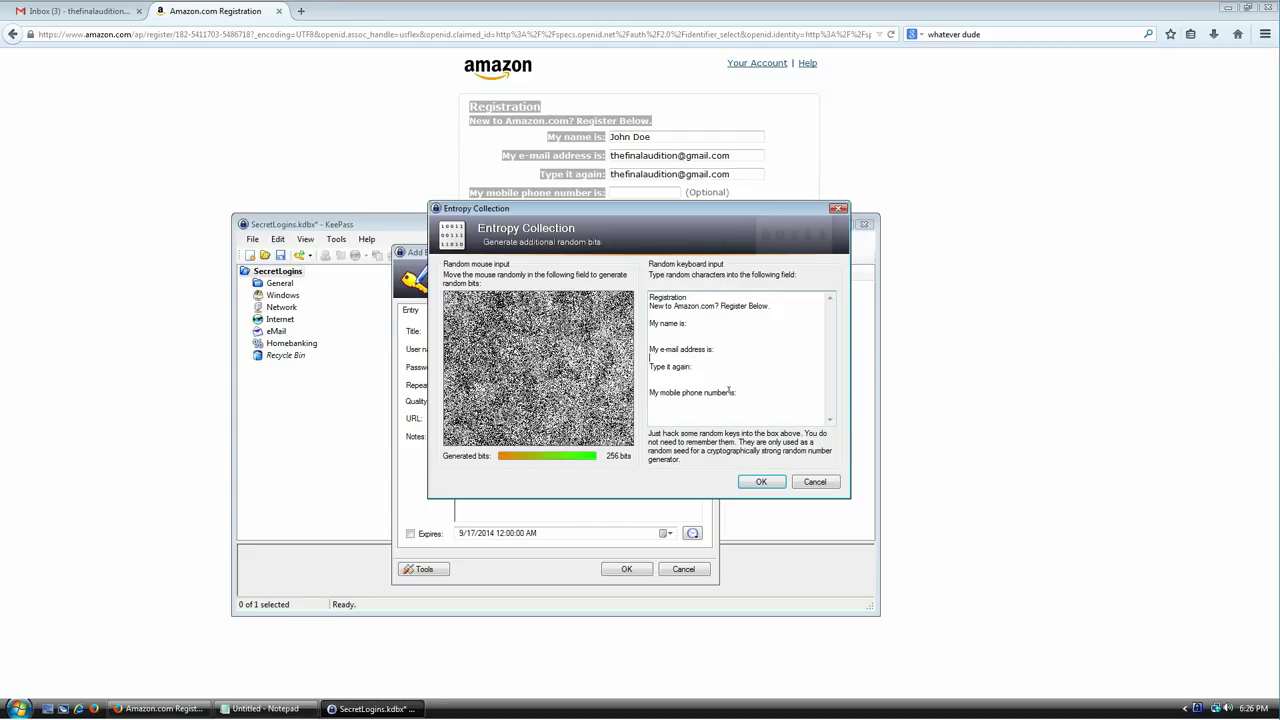
{"action": "left_click_drag", "start_coordinate": [729, 391], "coordinate": [651, 260]}
{"action": "left_click", "coordinate": [746, 310]}
{"action": "left_click", "coordinate": [762, 483]}
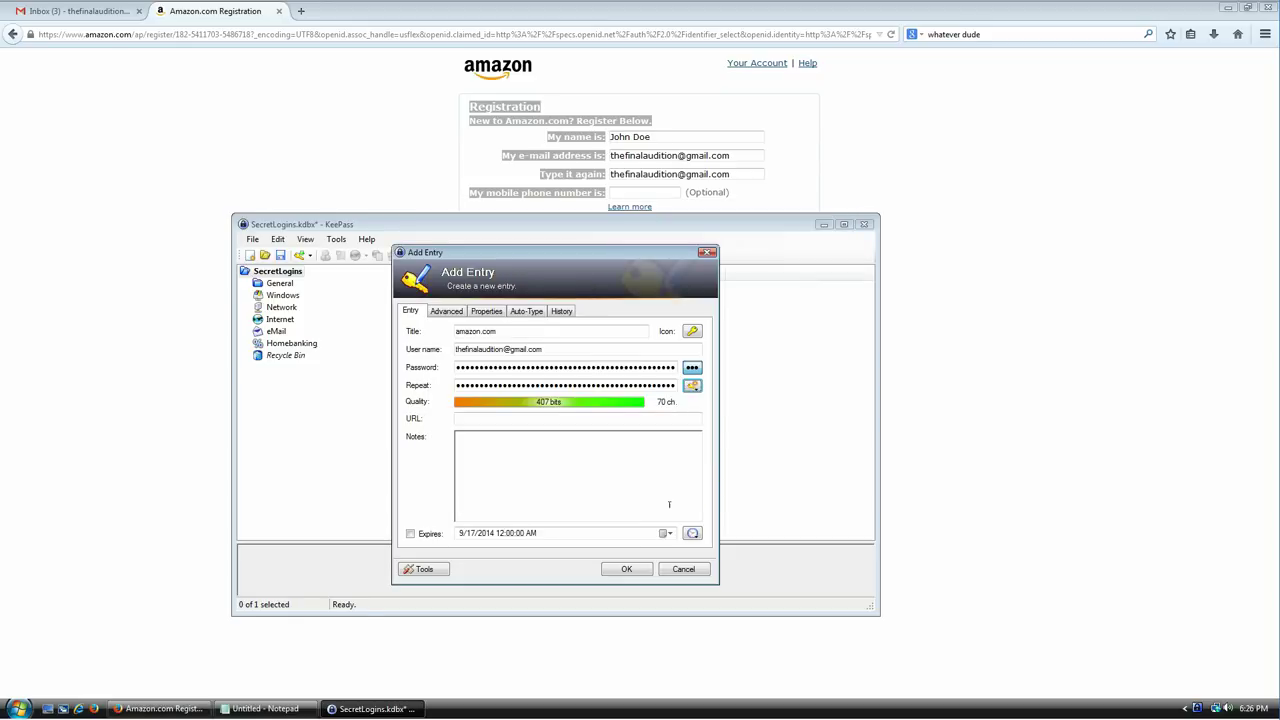
Save the amazon.com entry and paste its password into both Amazon password fields to create the account
{"action": "left_click", "coordinate": [626, 569]}
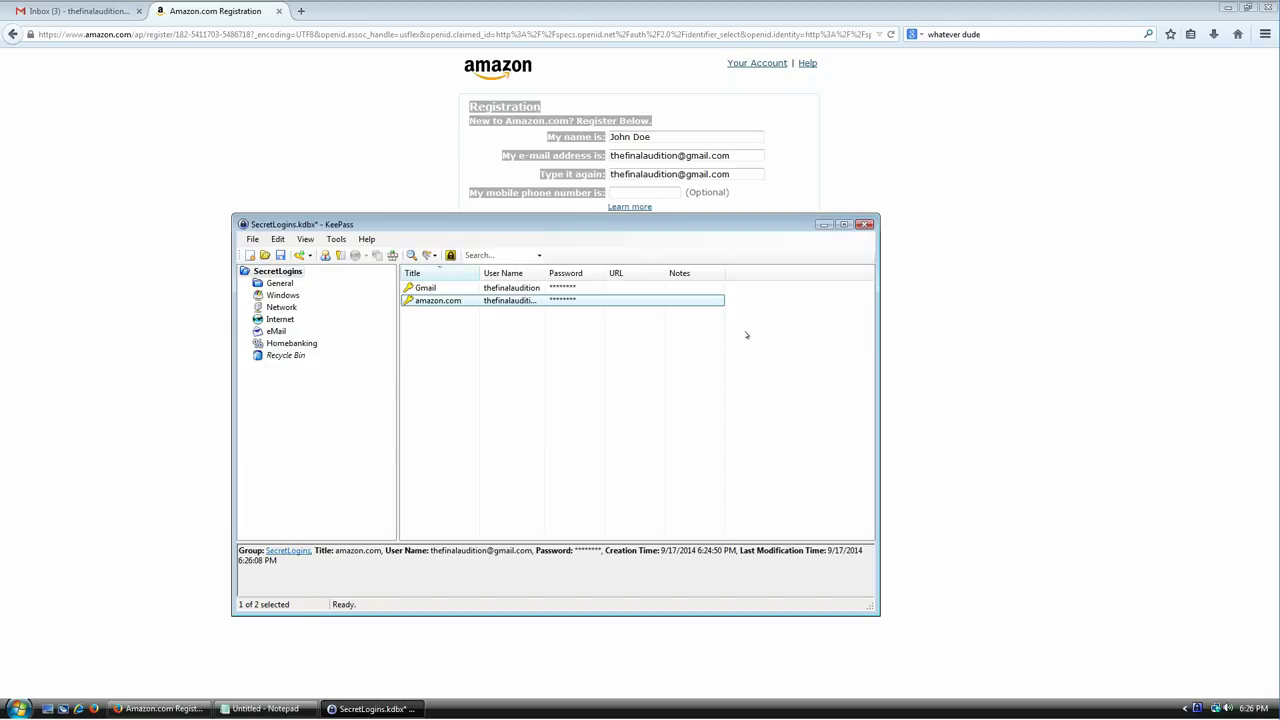
{"action": "key", "text": "ctrl+c"}
{"action": "left_click", "coordinate": [848, 180]}
{"action": "left_click", "coordinate": [655, 253]}
{"action": "key", "text": "ctrl+v"}
{"action": "left_click", "coordinate": [655, 272]}
{"action": "key", "text": "ctrl+v"}
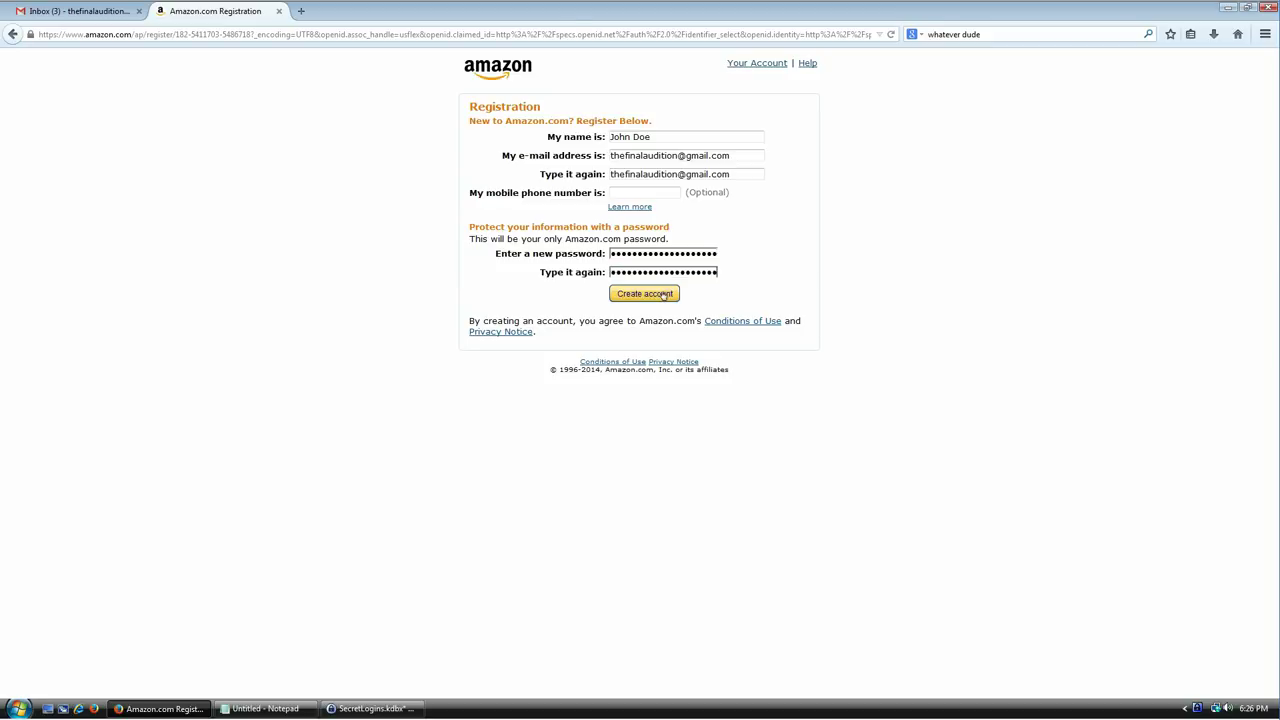
{"action": "left_click", "coordinate": [662, 294]}
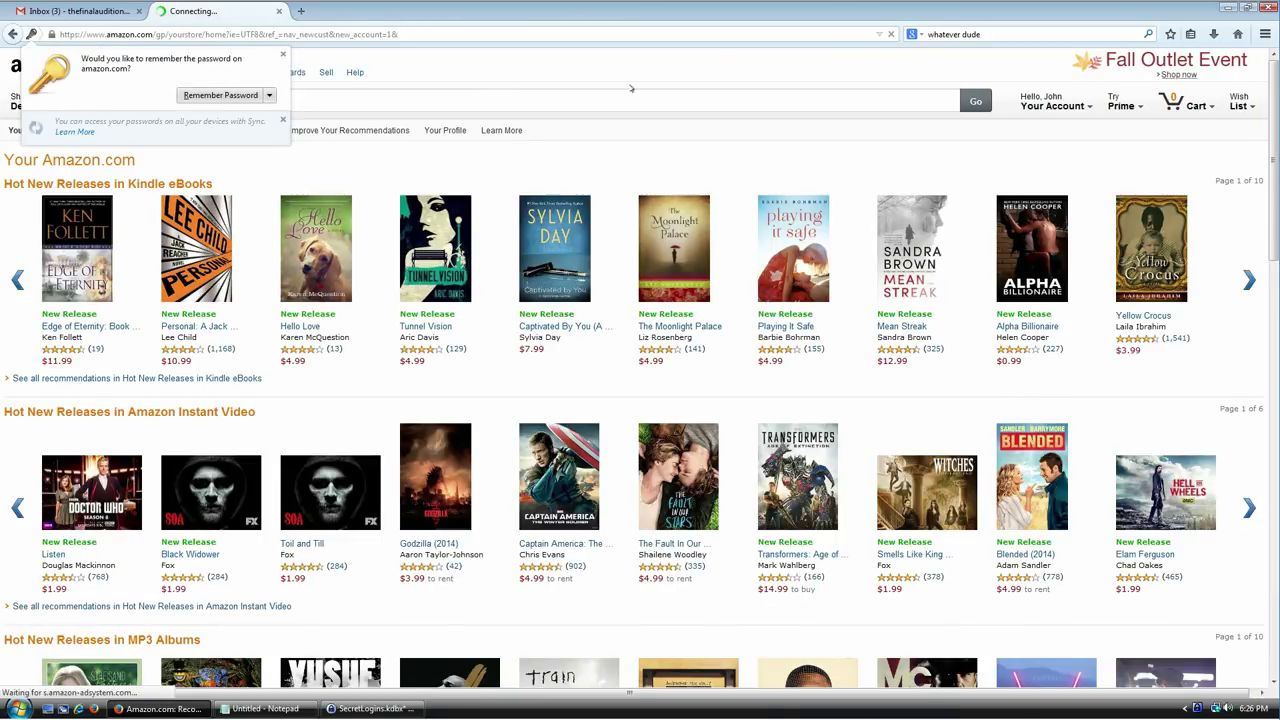
Open Amazon's Your Account page and bring the KeePass database back to front
{"action": "left_click", "coordinate": [1038, 100]}
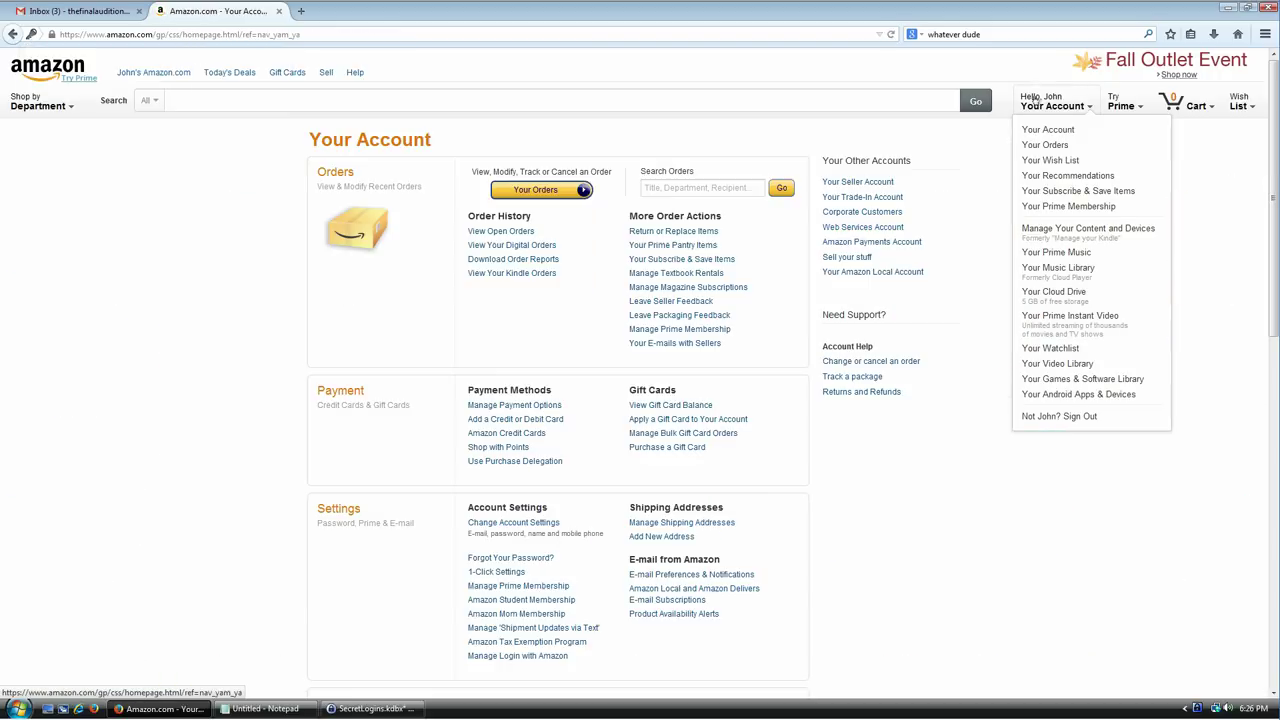
{"action": "left_click", "coordinate": [370, 708]}
{"action": "left_click", "coordinate": [466, 368]}
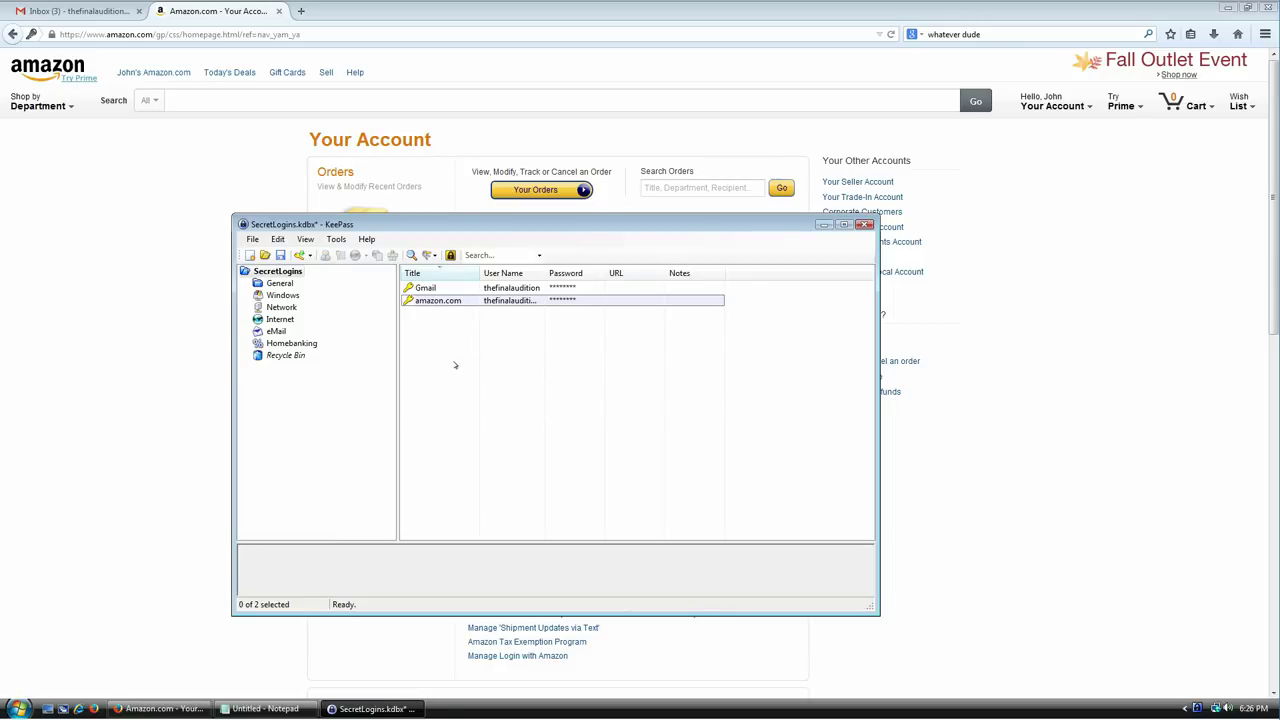
Open the amazon.com entry and its password generator, then cancel both without changes
{"action": "double_click", "coordinate": [445, 300]}
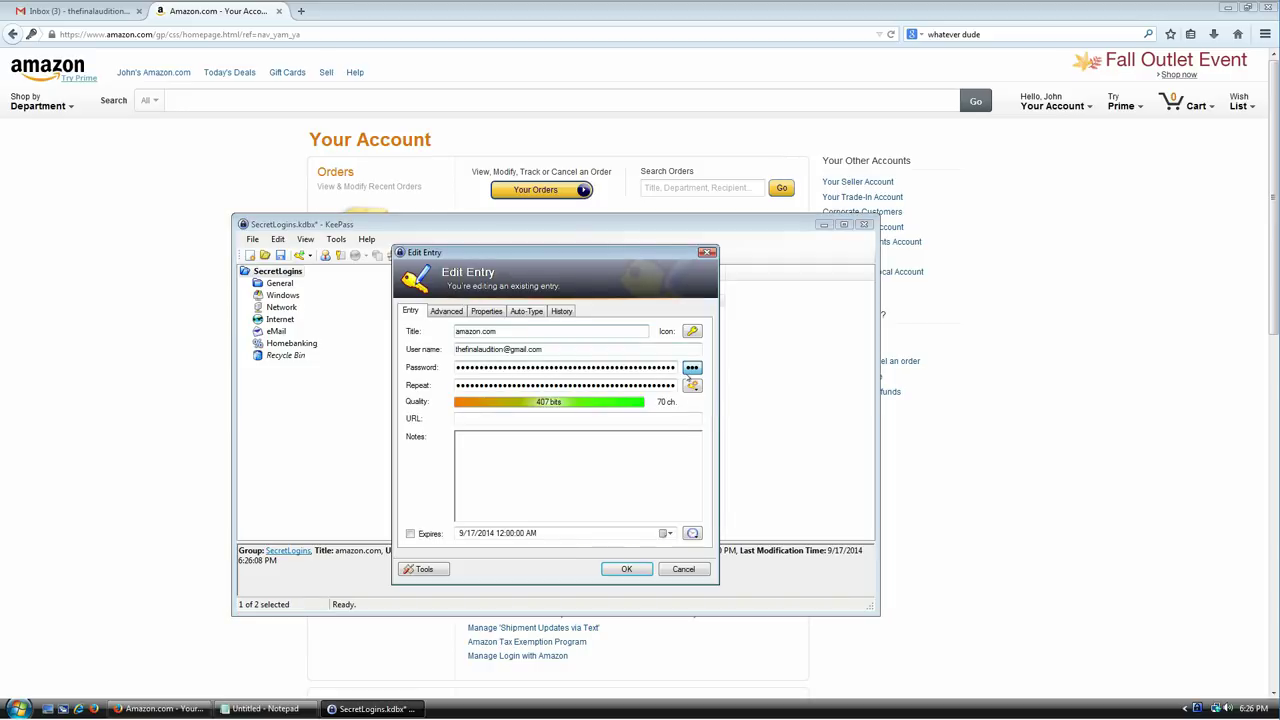
{"action": "left_click", "coordinate": [692, 385]}
{"action": "left_click", "coordinate": [745, 403]}
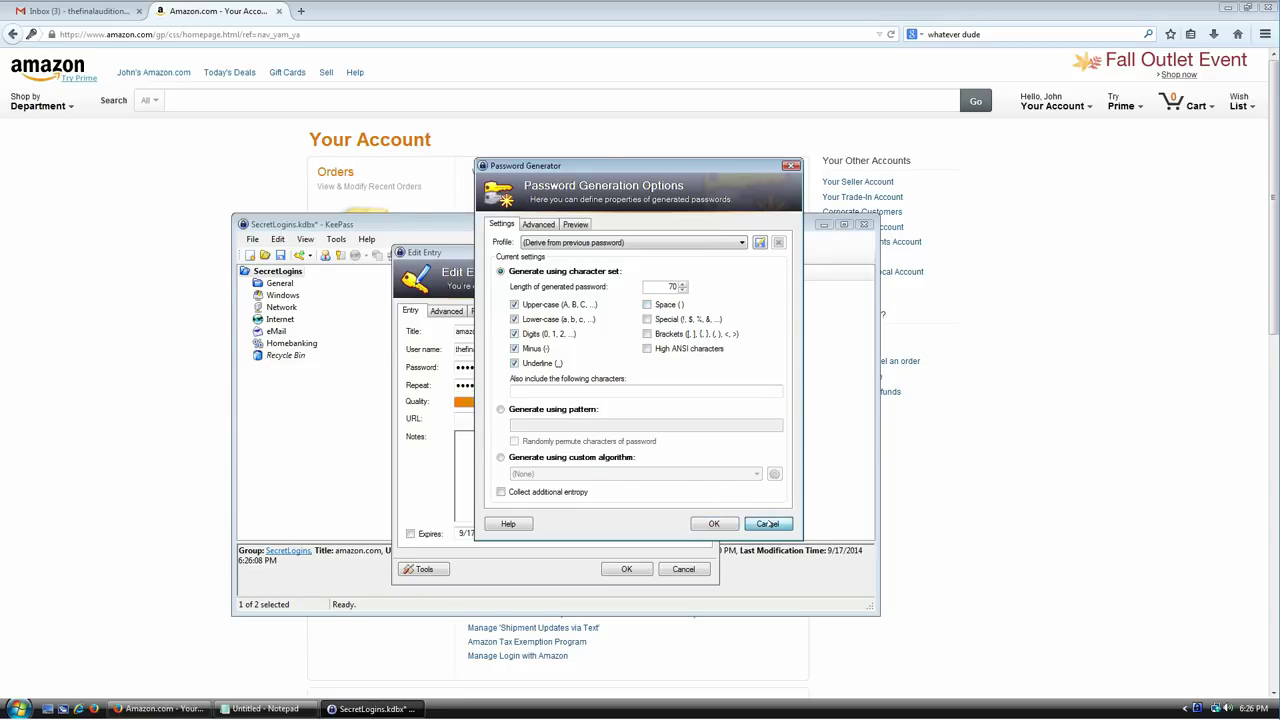
{"action": "left_click", "coordinate": [714, 524]}
{"action": "left_click", "coordinate": [684, 569]}
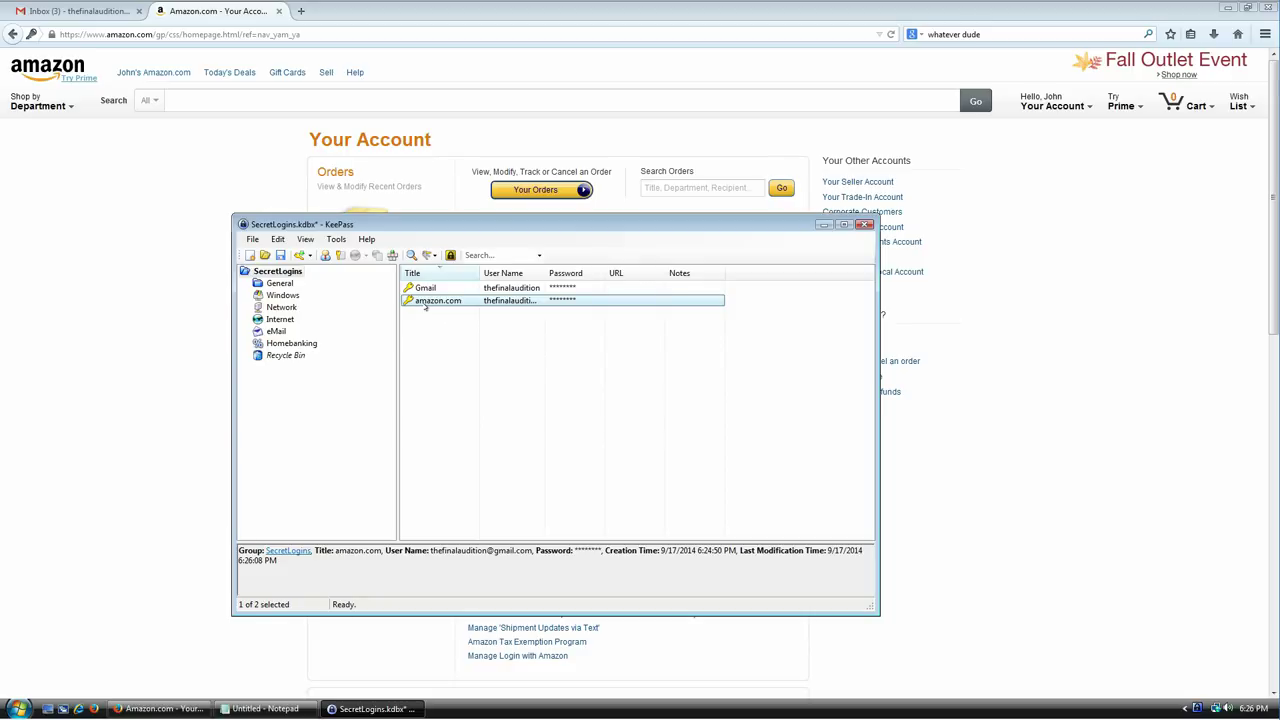
Reopen the amazon.com entry and view its Properties and Advanced pages
{"action": "double_click", "coordinate": [425, 303]}
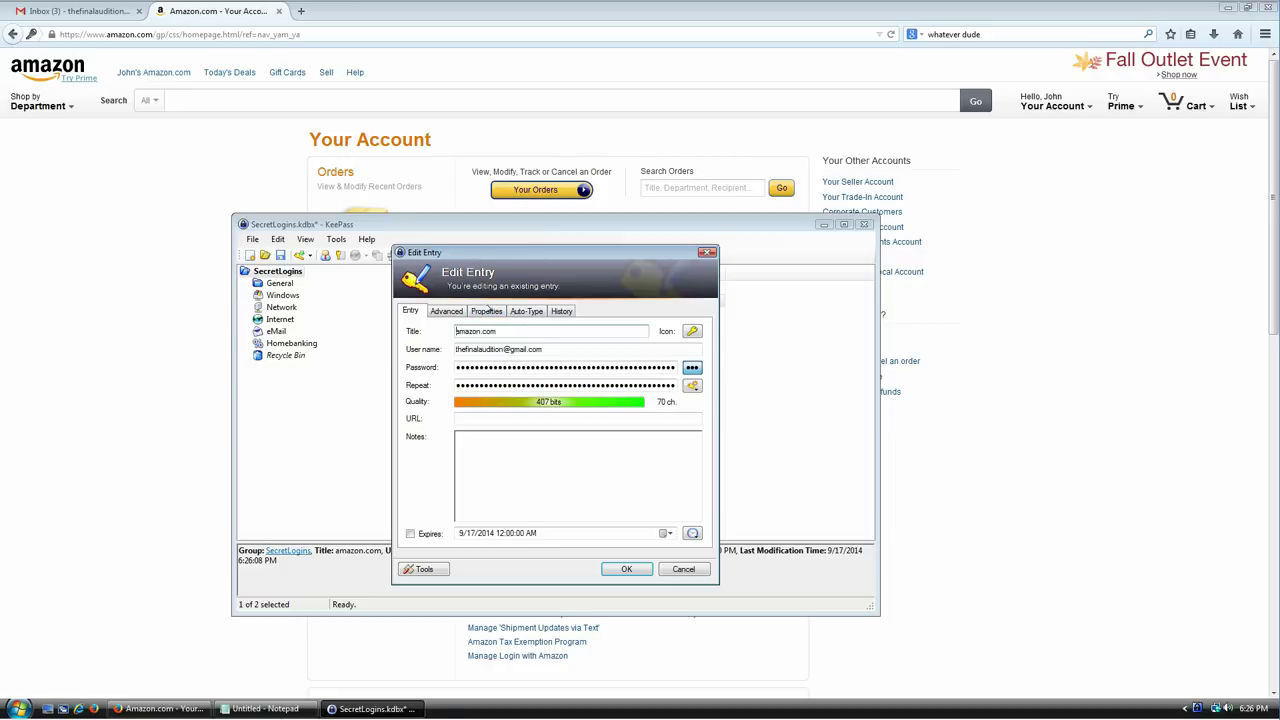
{"action": "left_click", "coordinate": [487, 313]}
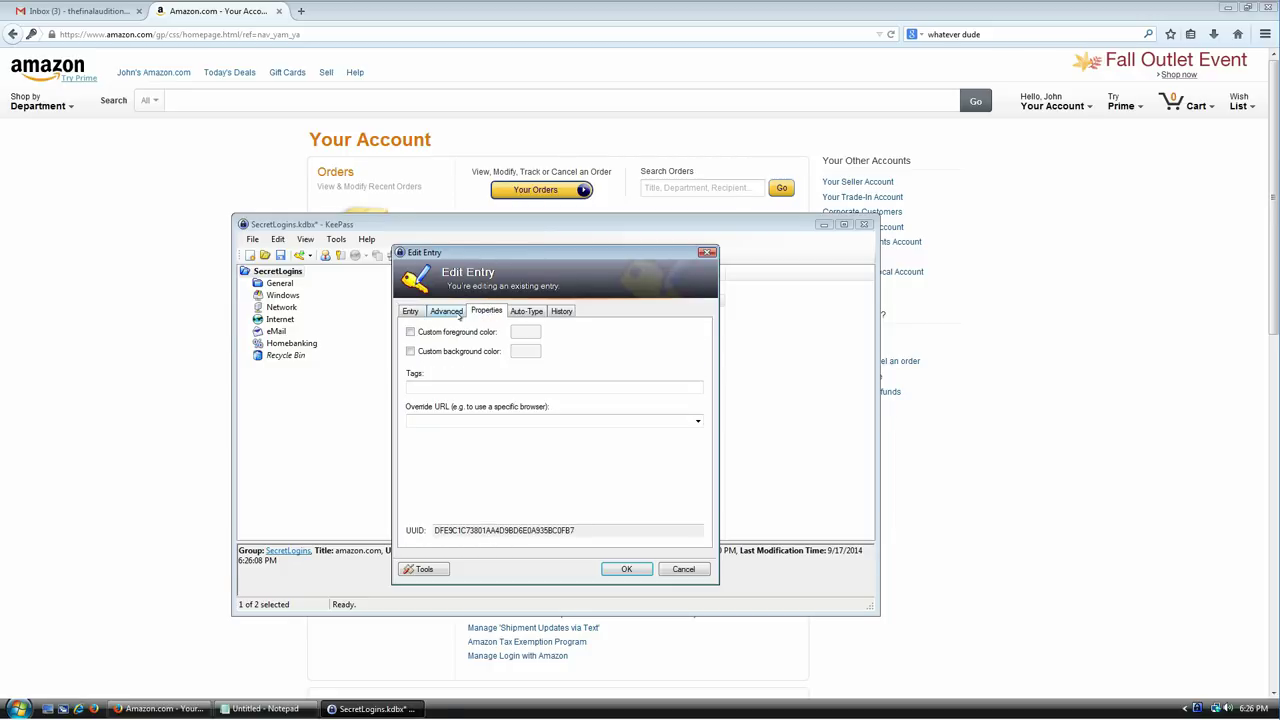
{"action": "left_click", "coordinate": [459, 315]}
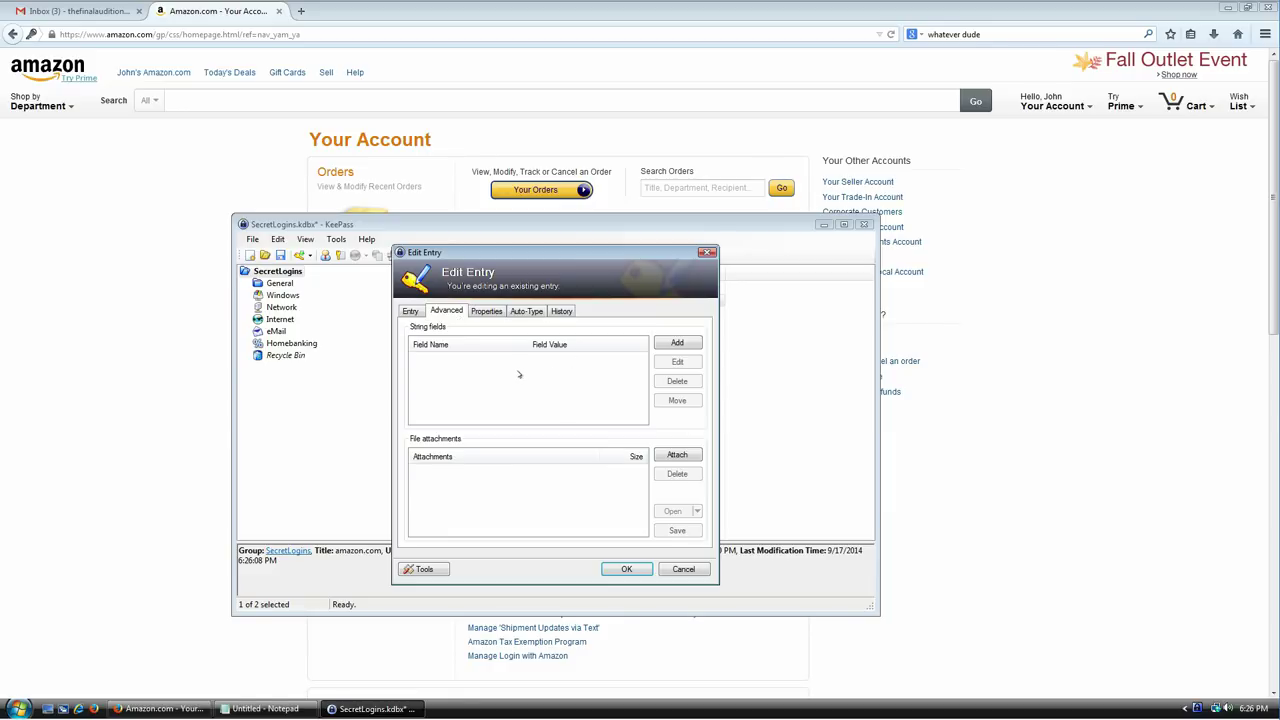
Add a 'my credit card' string field holding a card number to the amazon.com entry, then confirm the entry
{"action": "left_click", "coordinate": [678, 344]}
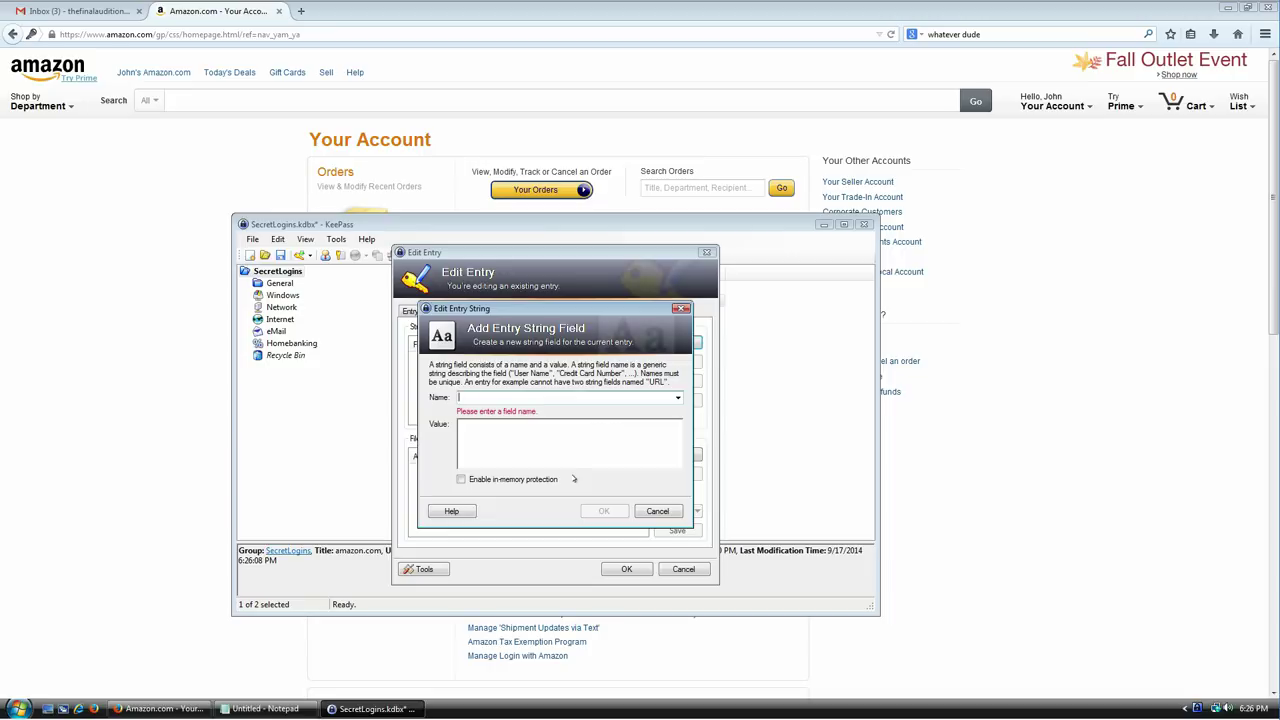
{"action": "type", "text": "my credit card"}
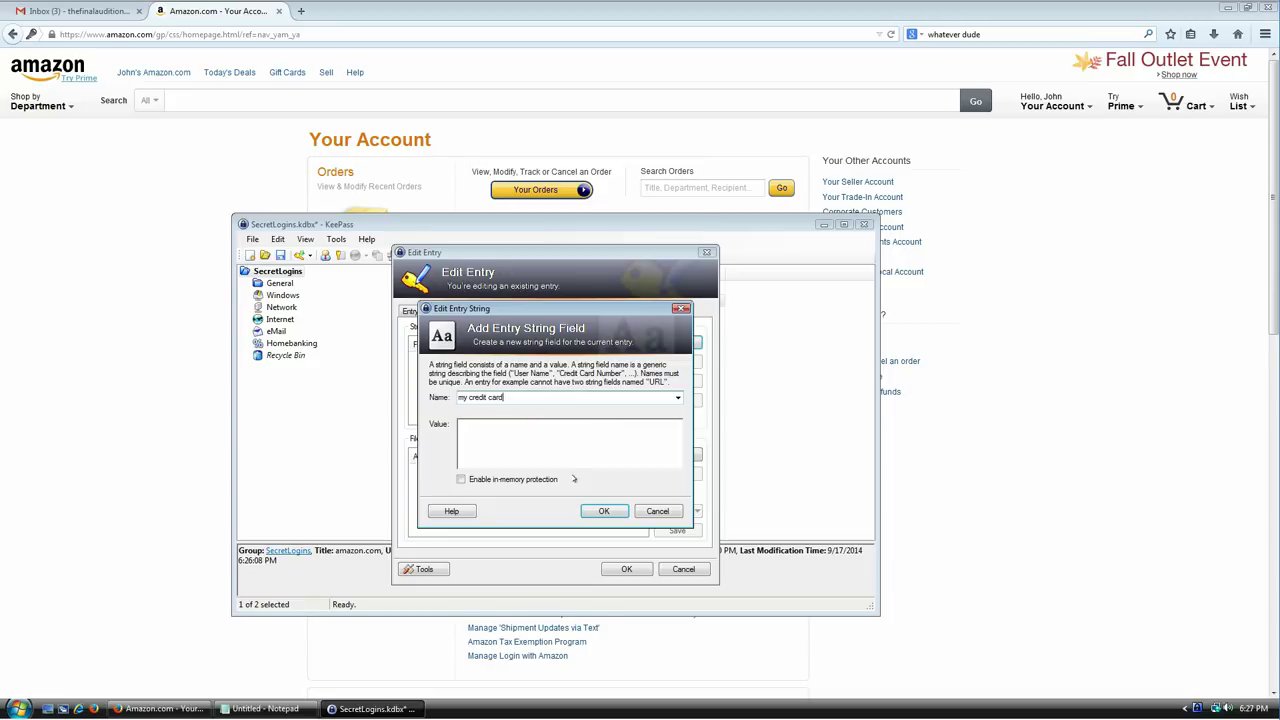
{"action": "key", "text": "Tab"}
{"action": "type", "text": "123 12312 312312 3123123"}
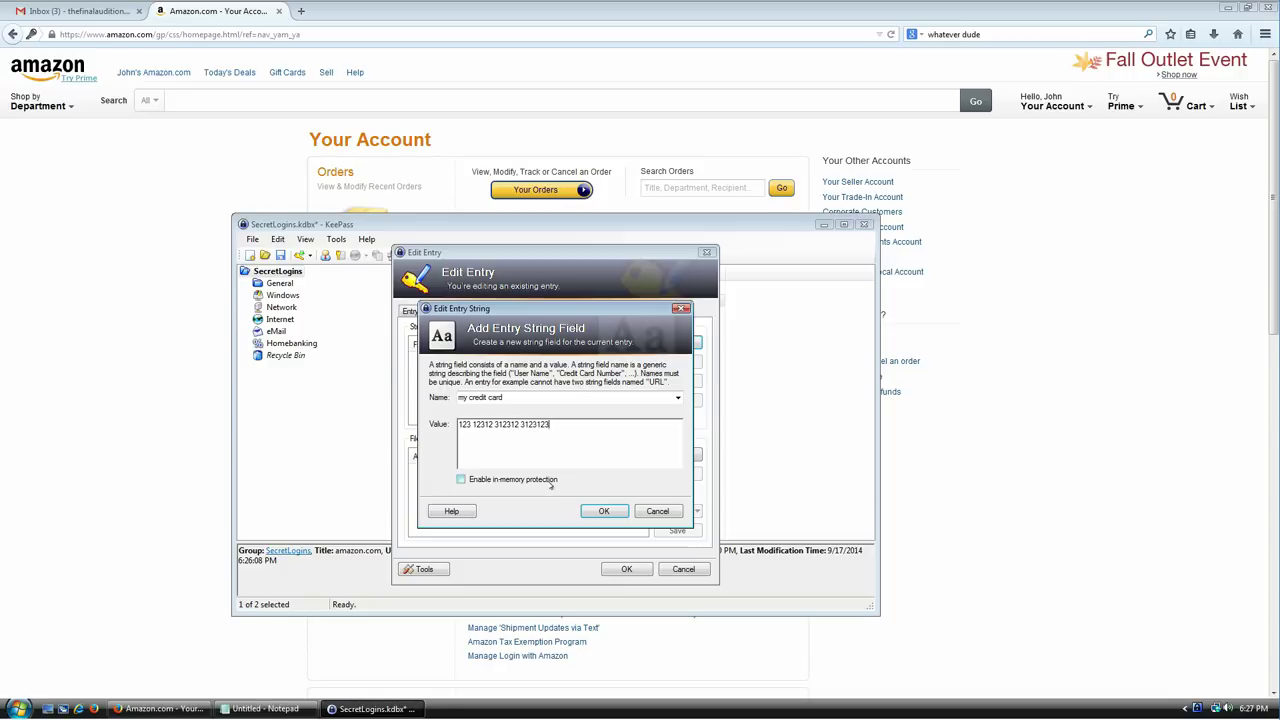
{"action": "left_click", "coordinate": [603, 510]}
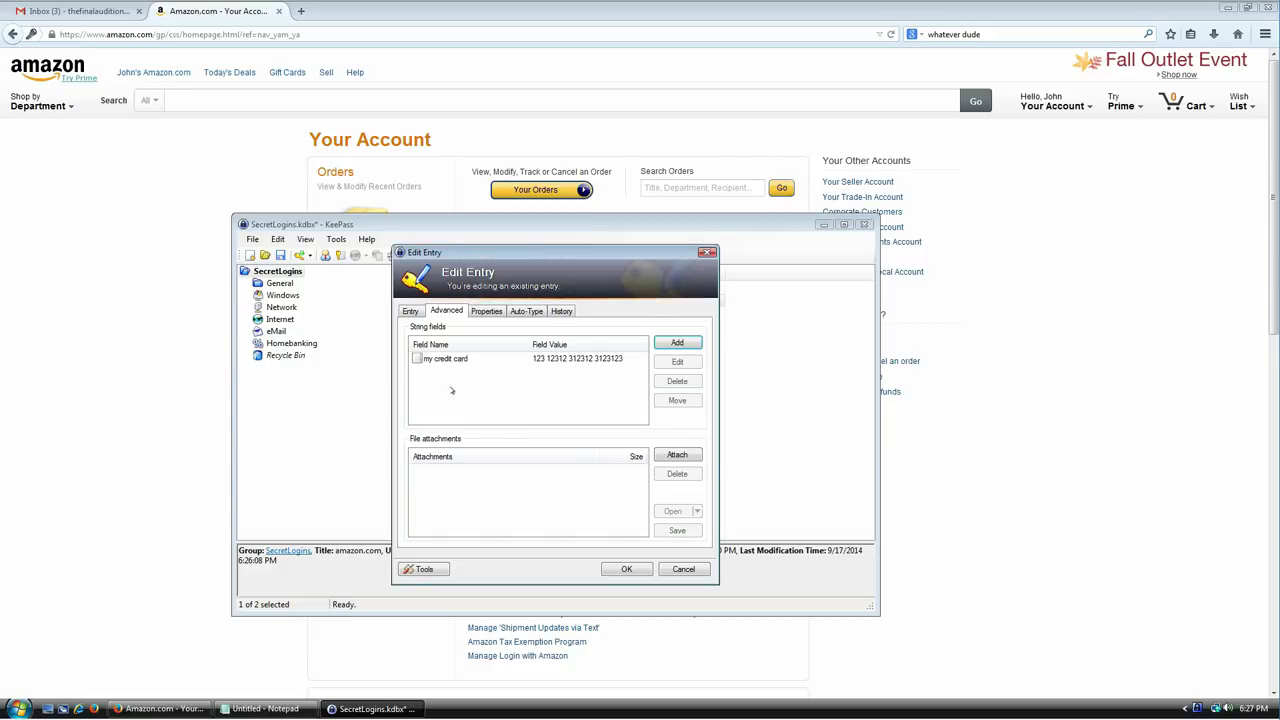
{"action": "left_click", "coordinate": [626, 568]}
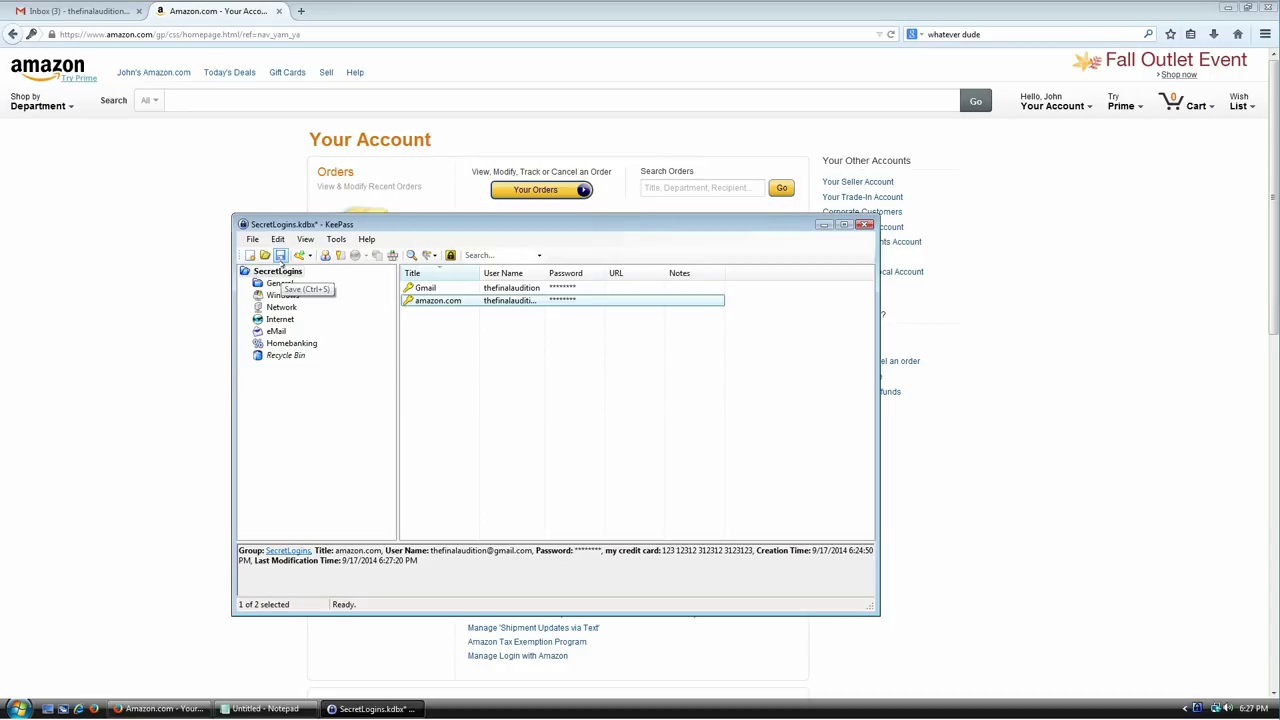
Look over the Gmail and amazon.com entries and the File menu without choosing anything
{"action": "left_click", "coordinate": [438, 289]}
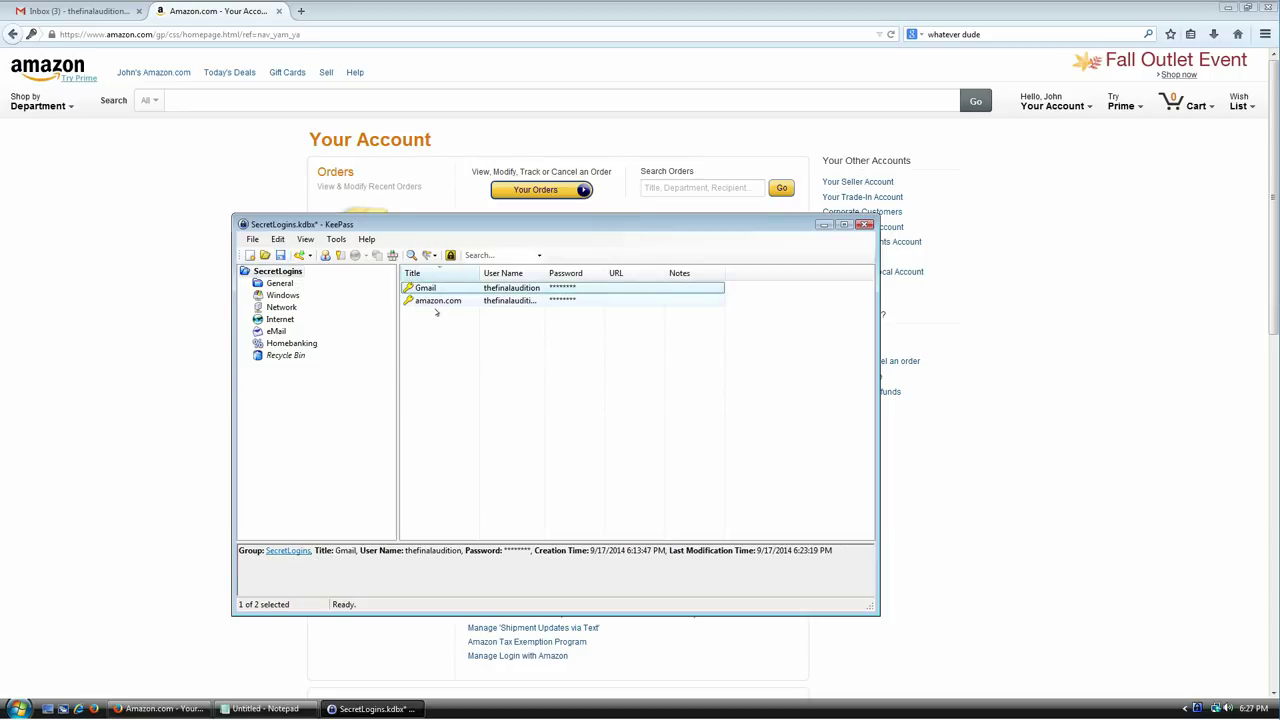
{"action": "left_click", "coordinate": [437, 301]}
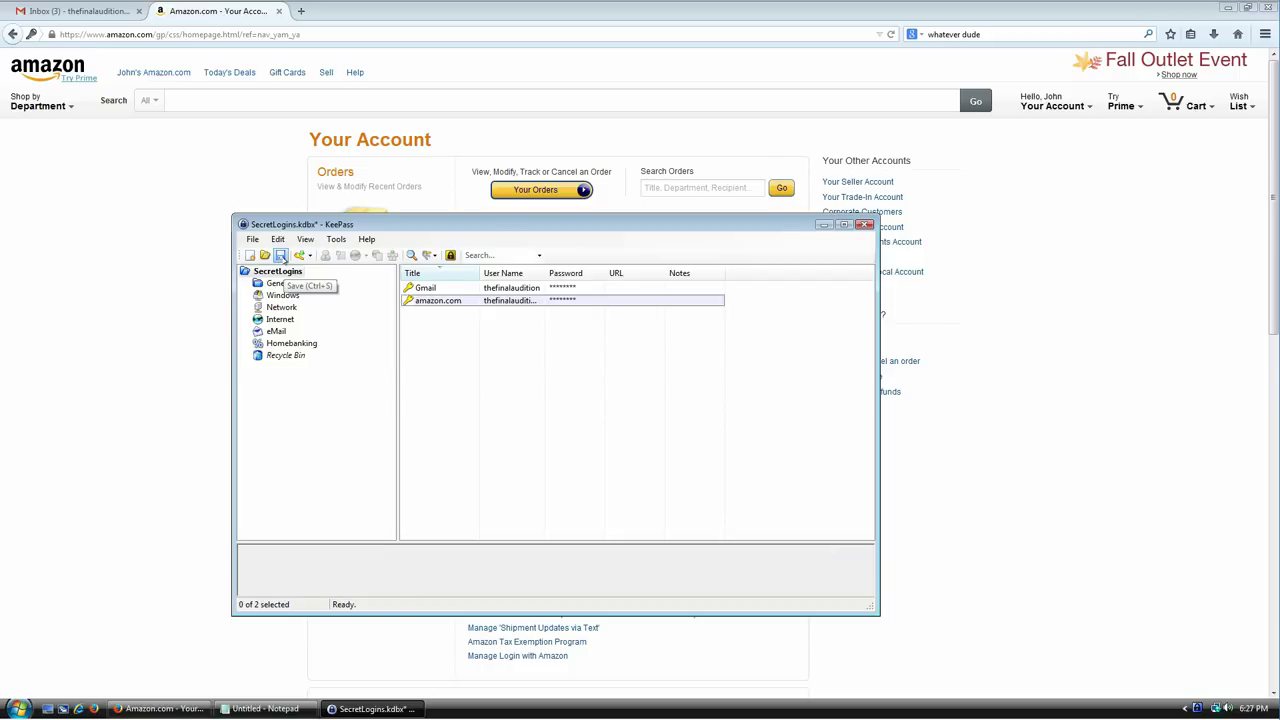
{"action": "left_click", "coordinate": [253, 240]}
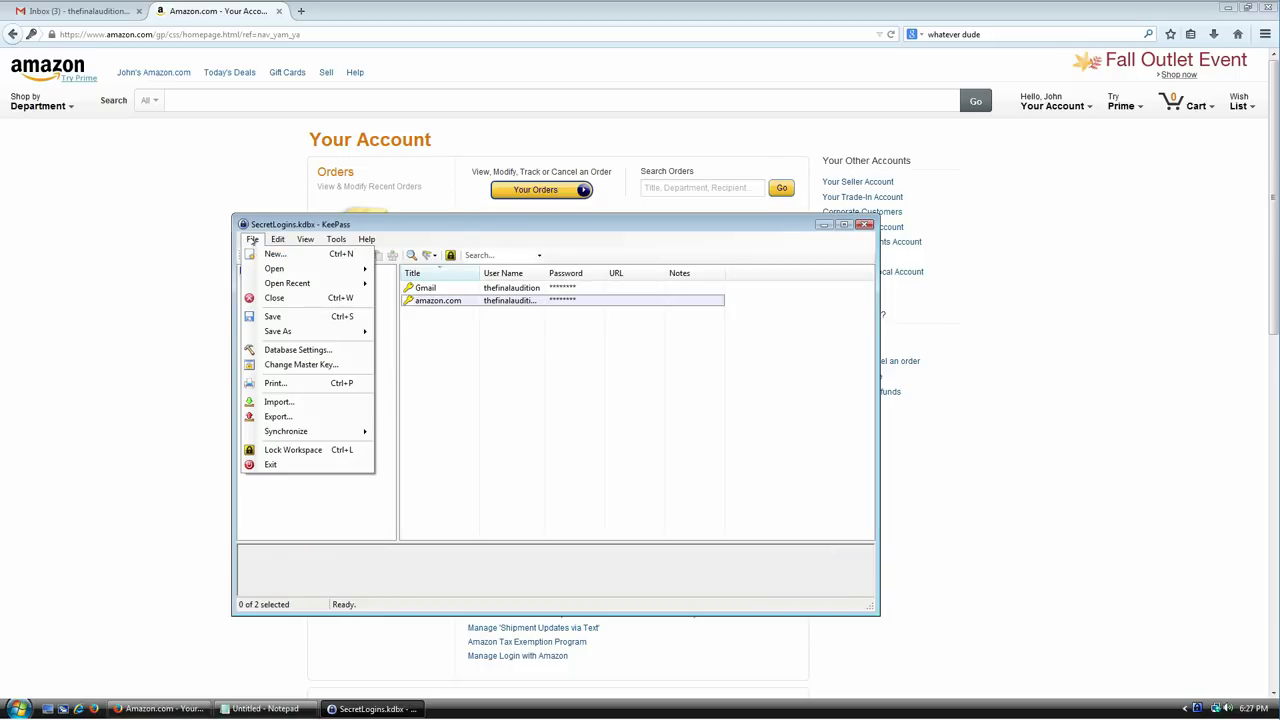
{"action": "left_click", "coordinate": [530, 388]}
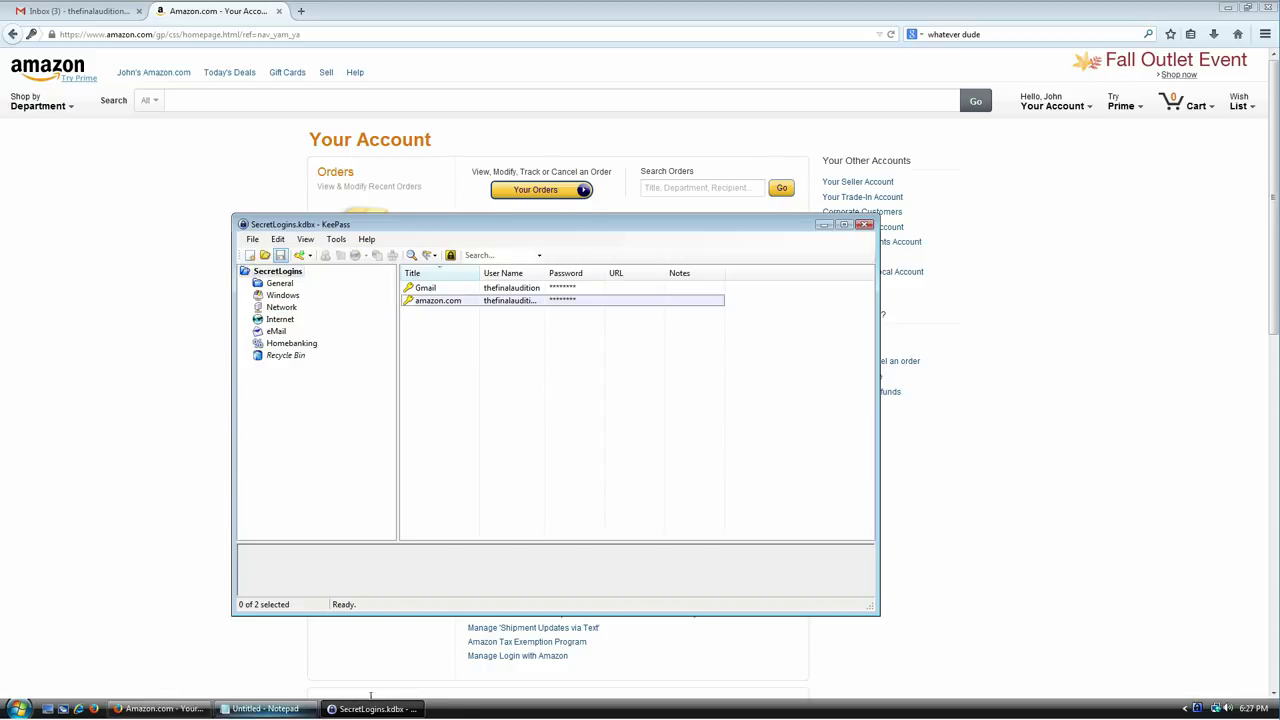
Open the Computer window from the Start menu
{"action": "right_click", "coordinate": [453, 706]}
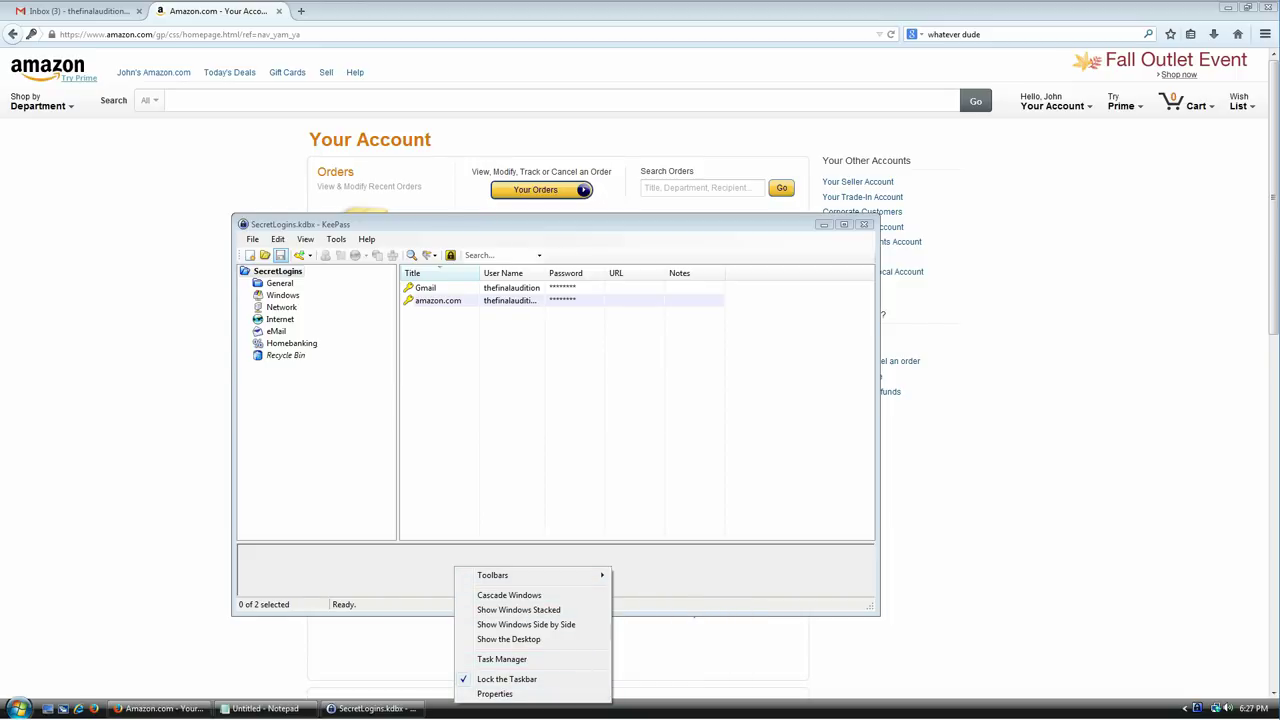
{"action": "left_click", "coordinate": [35, 710]}
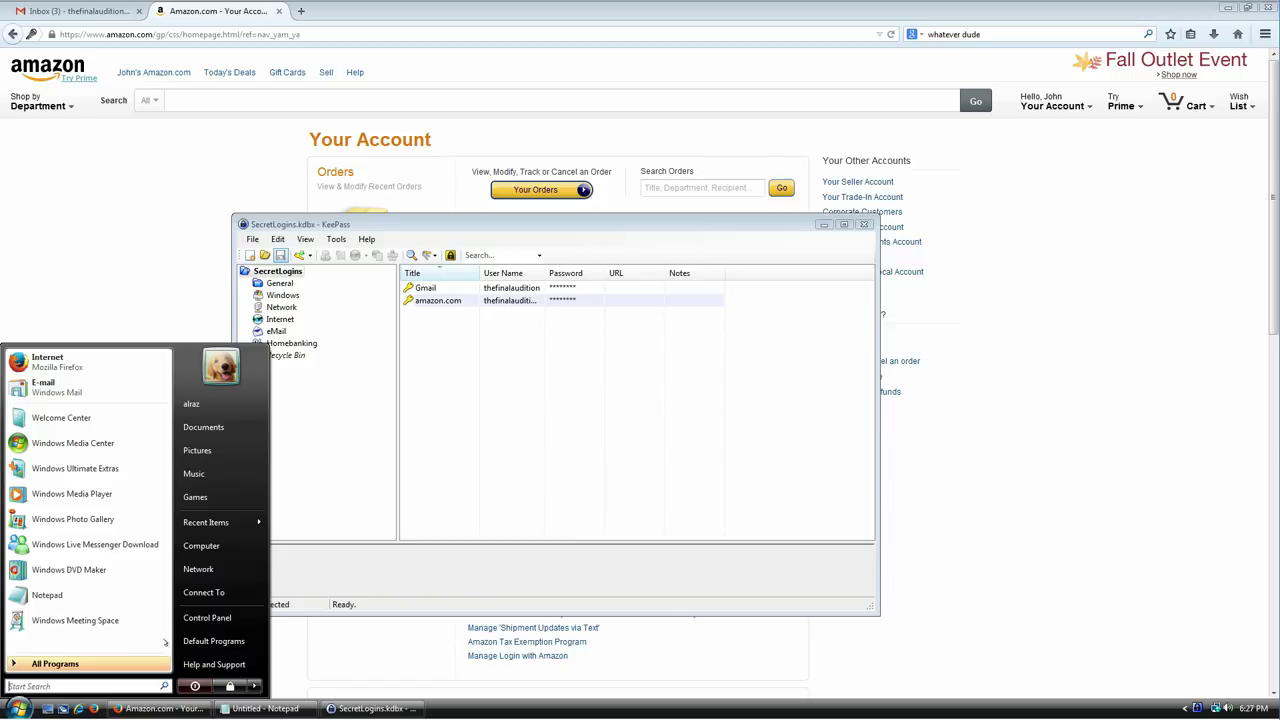
{"action": "left_click", "coordinate": [201, 545]}
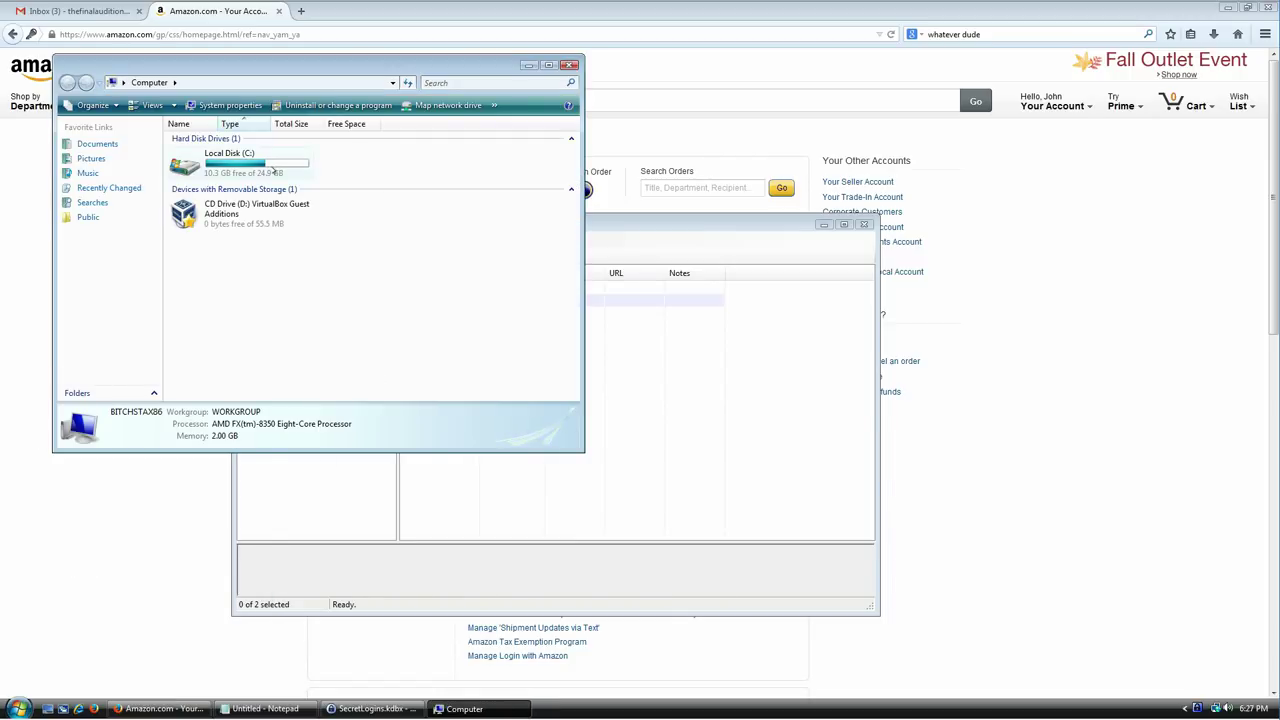
Select SecretLogins.kdbx in Documents, move that window aside, and bring up the Notepad password notes
{"action": "left_click", "coordinate": [104, 149]}
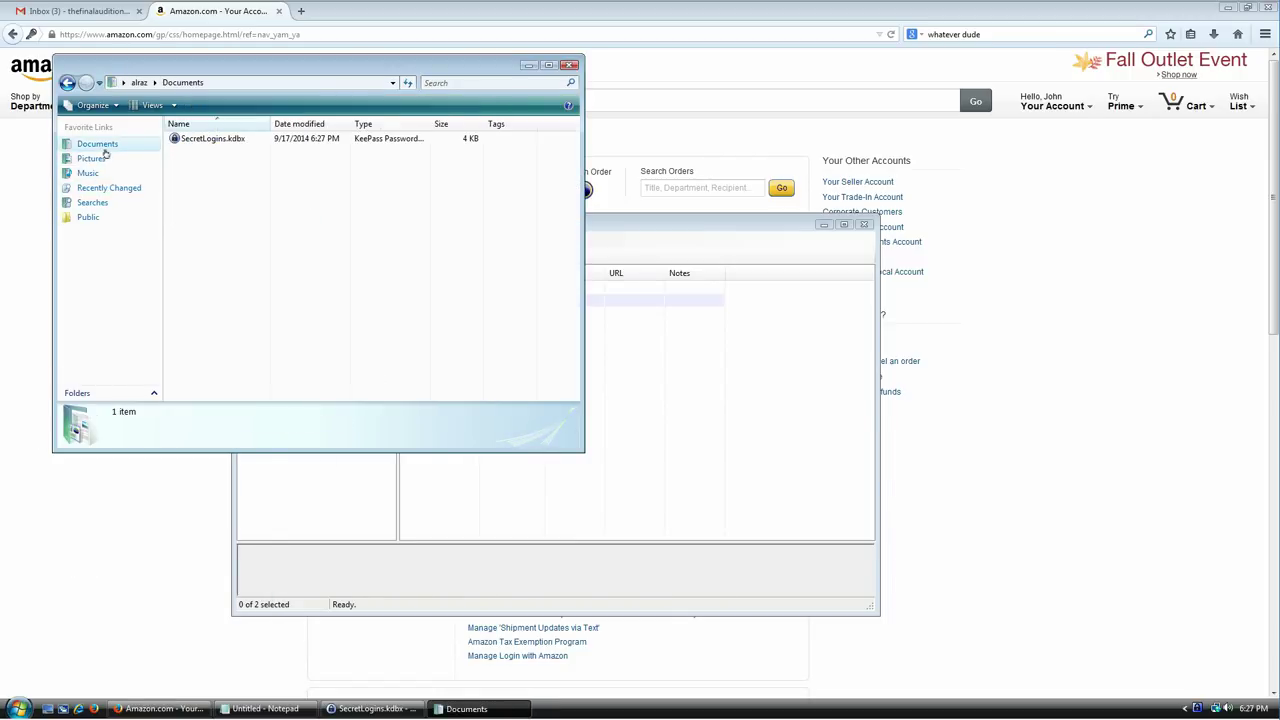
{"action": "left_click", "coordinate": [228, 142]}
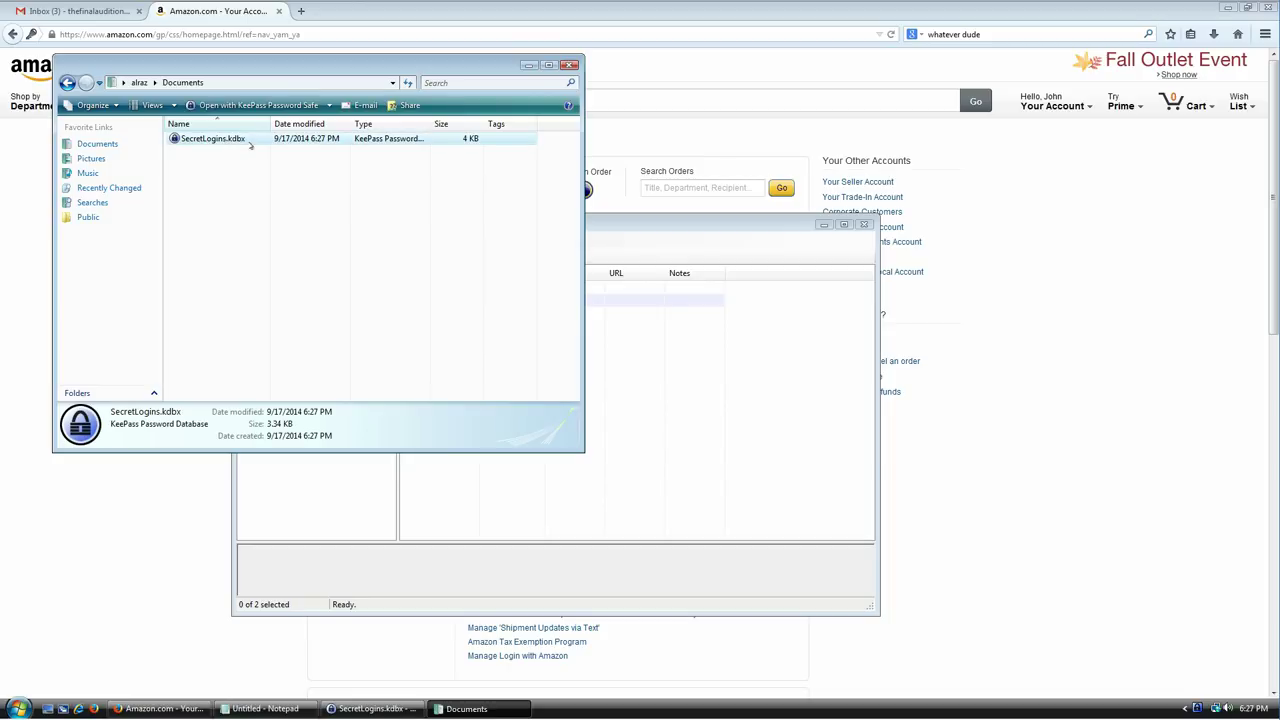
{"action": "left_click_drag", "start_coordinate": [224, 143], "coordinate": [548, 243]}
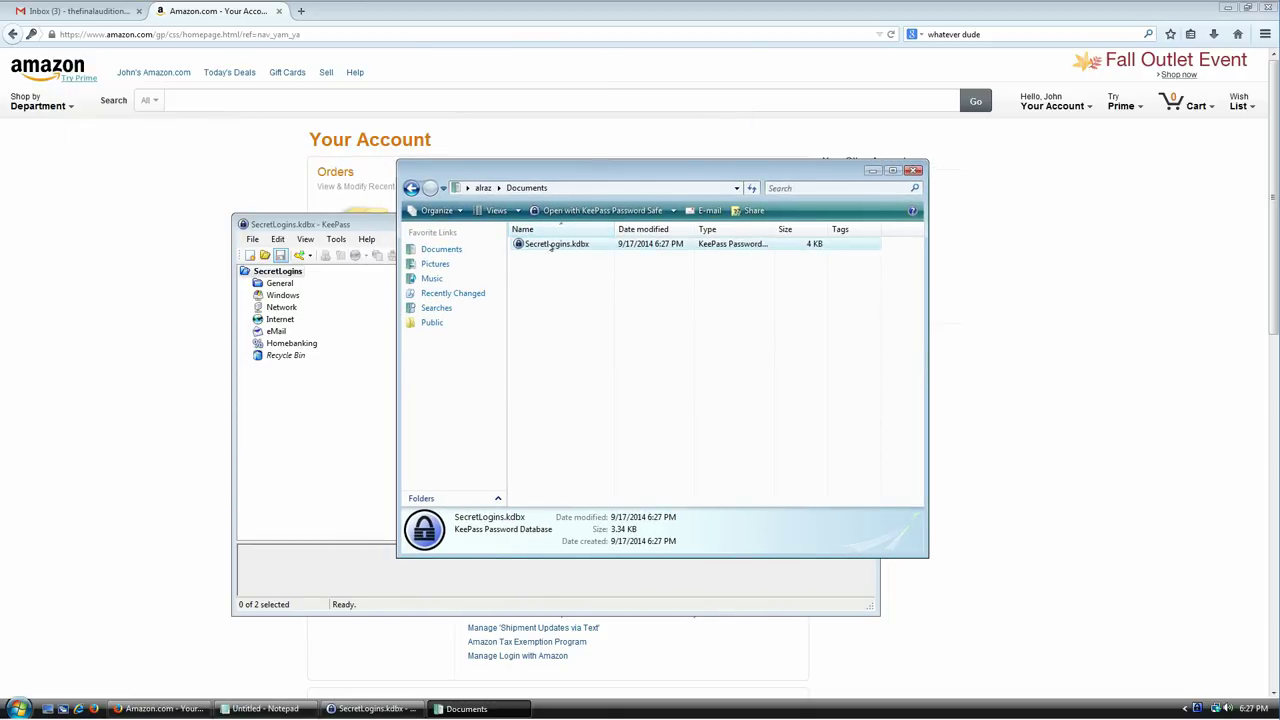
{"action": "left_click", "coordinate": [270, 709]}
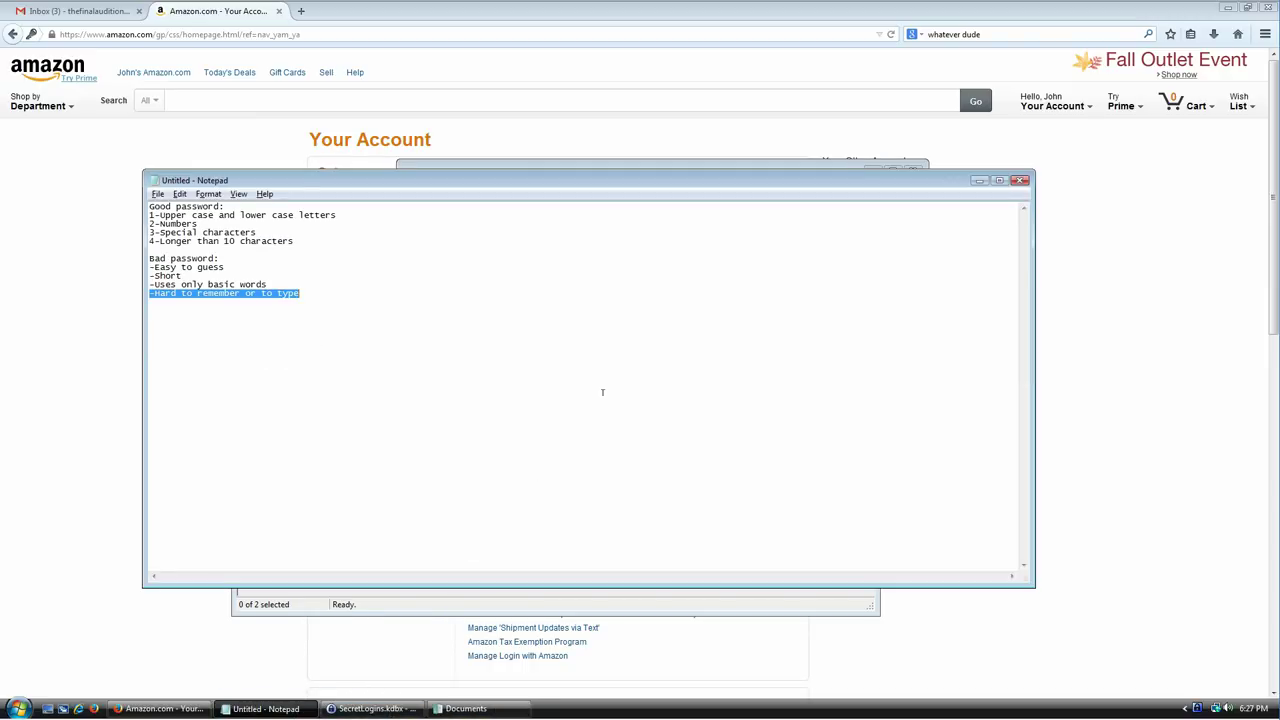
Discard the Notepad notes, view SecretLogins.kdbx as garbled encrypted text, then close Notepad
{"action": "left_click_drag", "start_coordinate": [636, 183], "coordinate": [627, 270]}
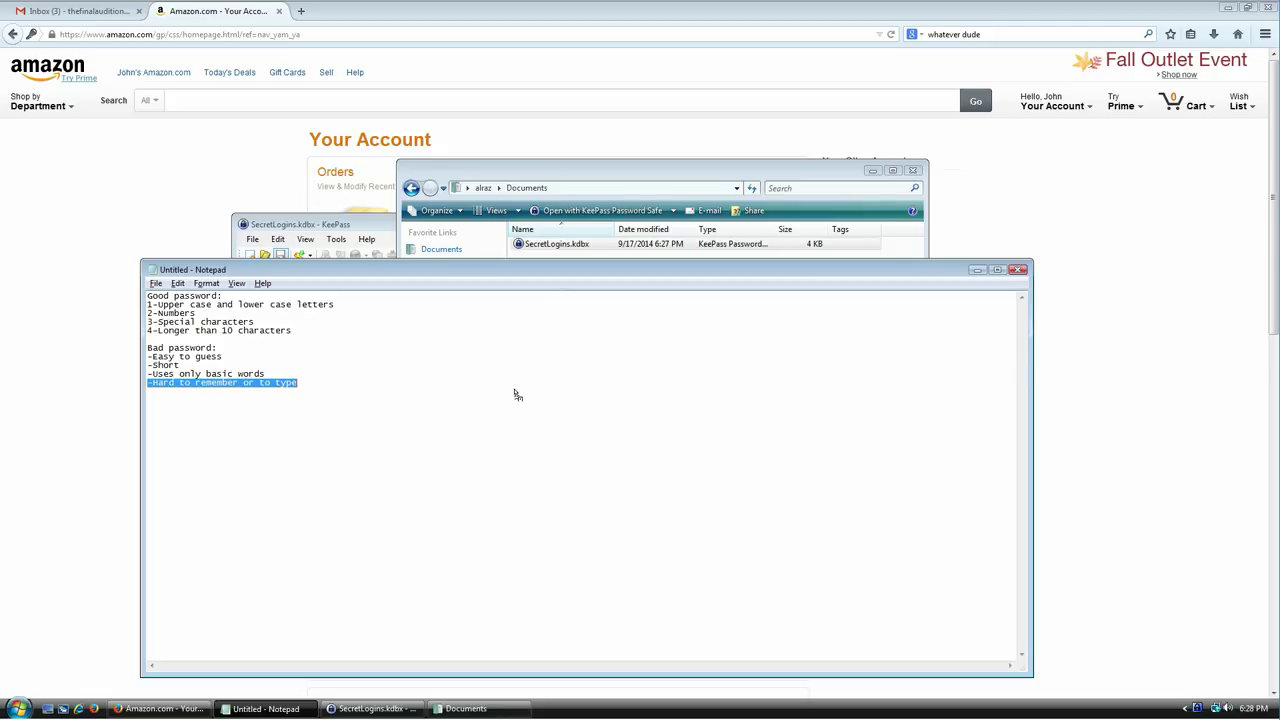
{"action": "key", "text": "alt+F4"}
{"action": "left_click", "coordinate": [666, 358]}
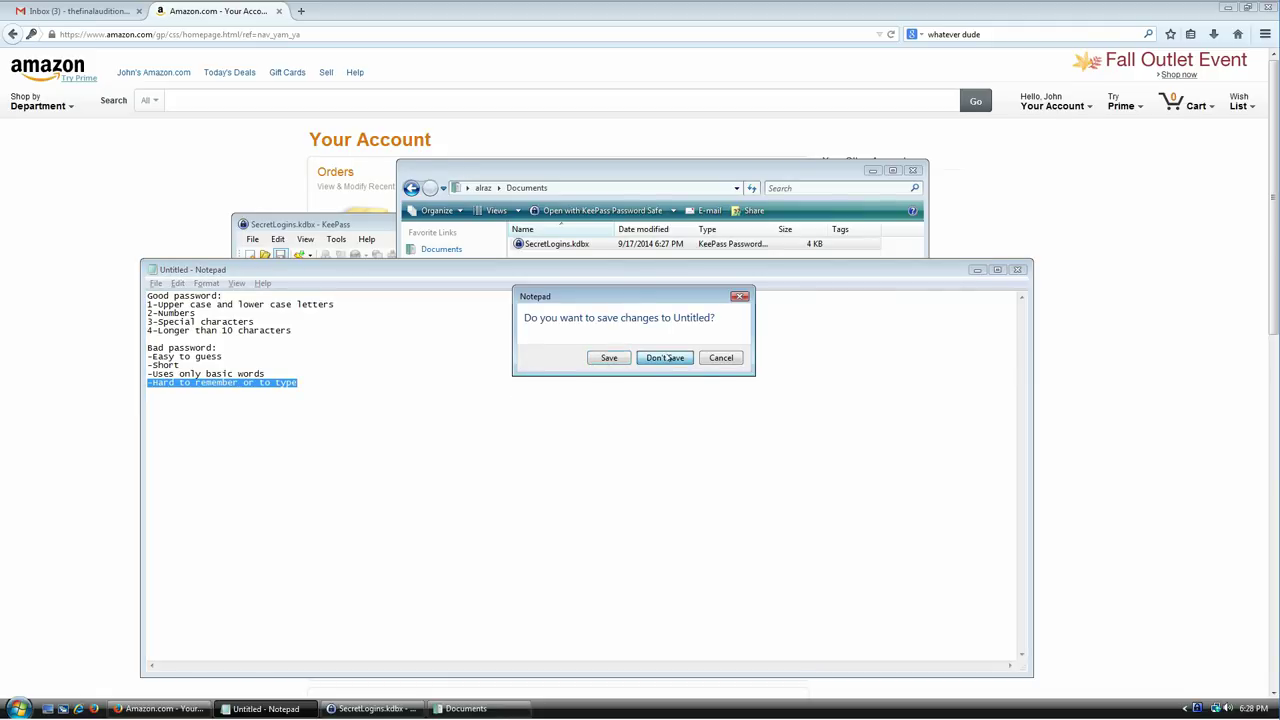
{"action": "mouse_move", "coordinate": [236, 667]}
{"action": "left_mouse_down"}
{"action": "mouse_move", "coordinate": [625, 684]}
{"action": "mouse_move", "coordinate": [905, 673]}
{"action": "mouse_move", "coordinate": [228, 668]}
{"action": "left_mouse_up"}
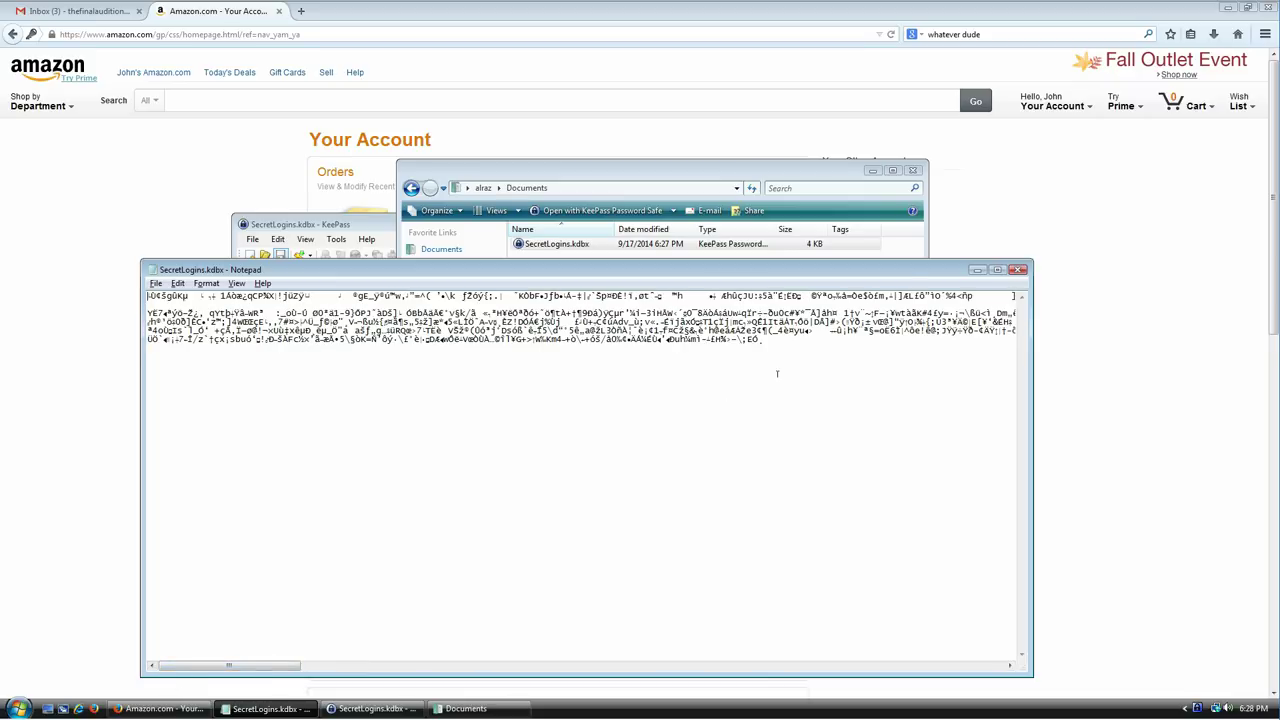
{"action": "left_click", "coordinate": [1019, 270]}
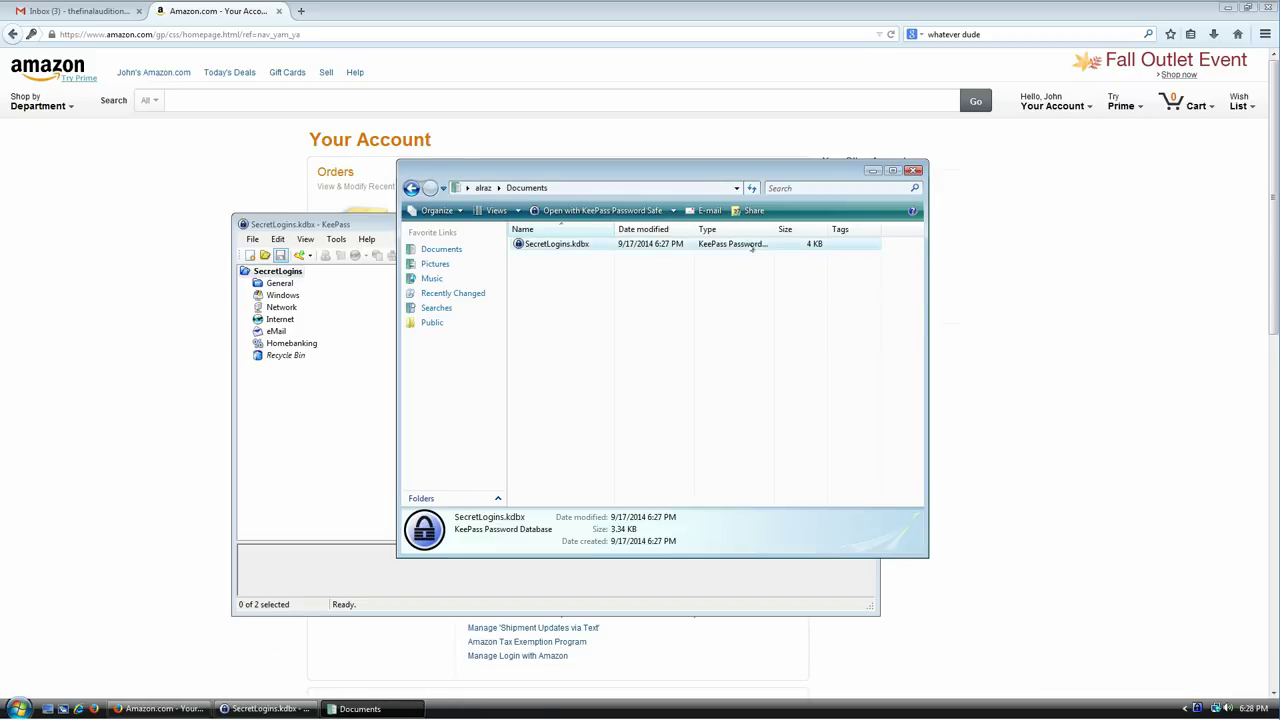
Attempt to delete SecretLogins.kdbx in Documents but decline, keeping the file
{"action": "left_click", "coordinate": [558, 281]}
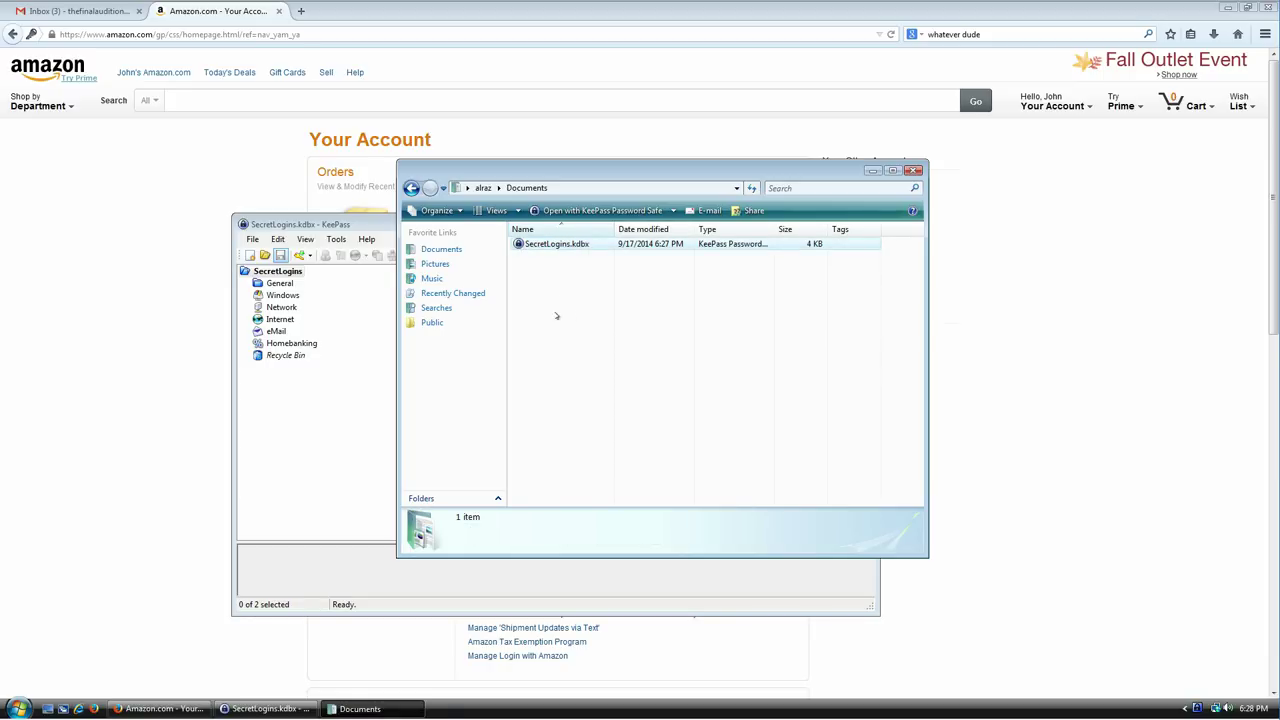
{"action": "left_click", "coordinate": [562, 250]}
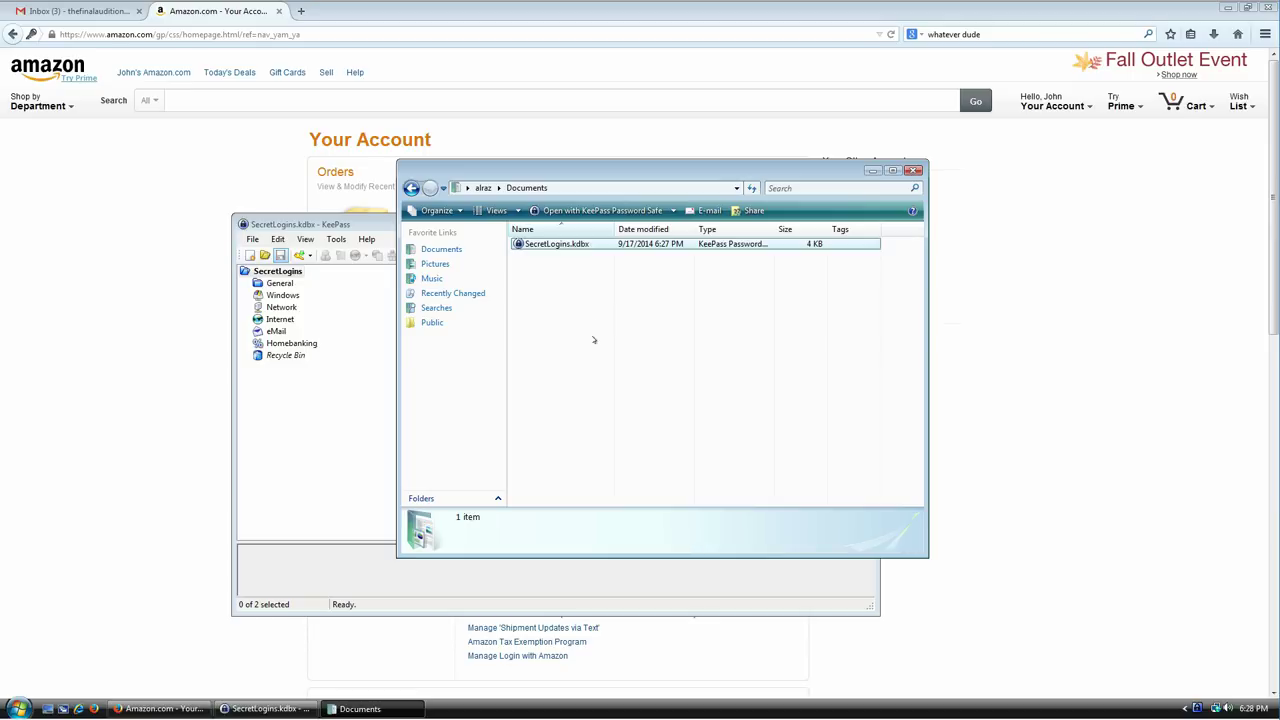
{"action": "left_click", "coordinate": [593, 341]}
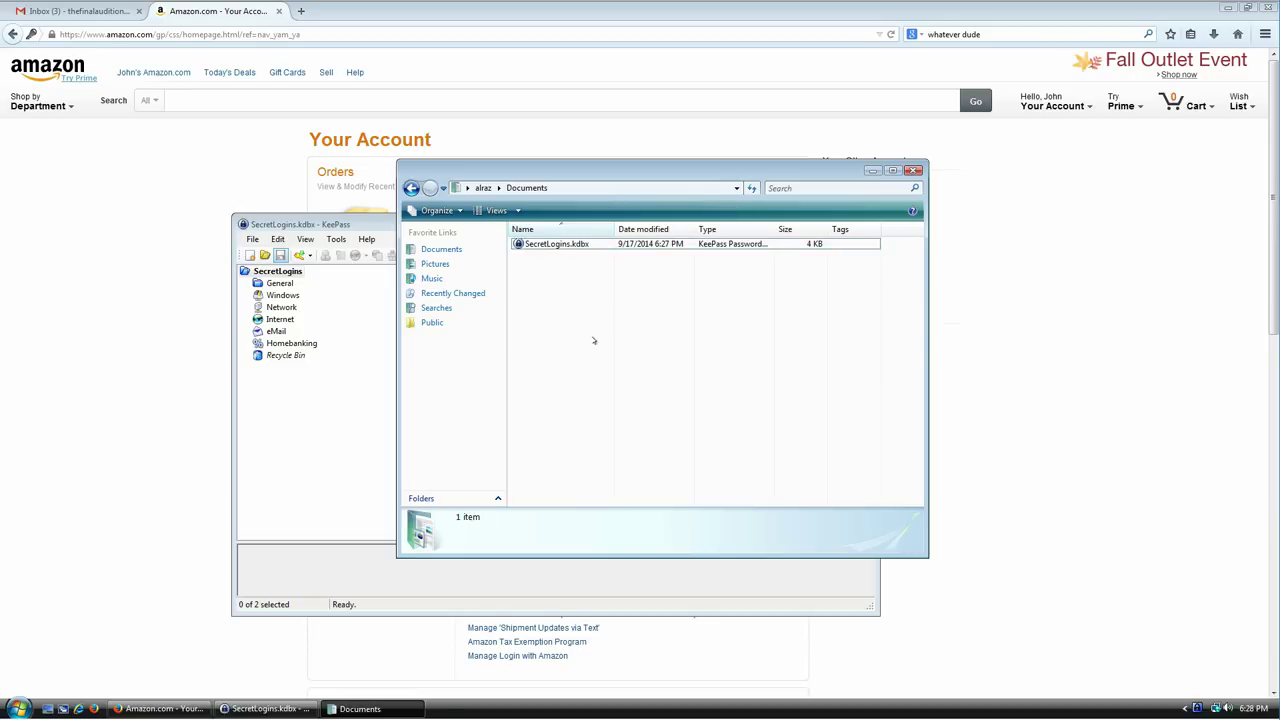
{"action": "key", "text": "Down"}
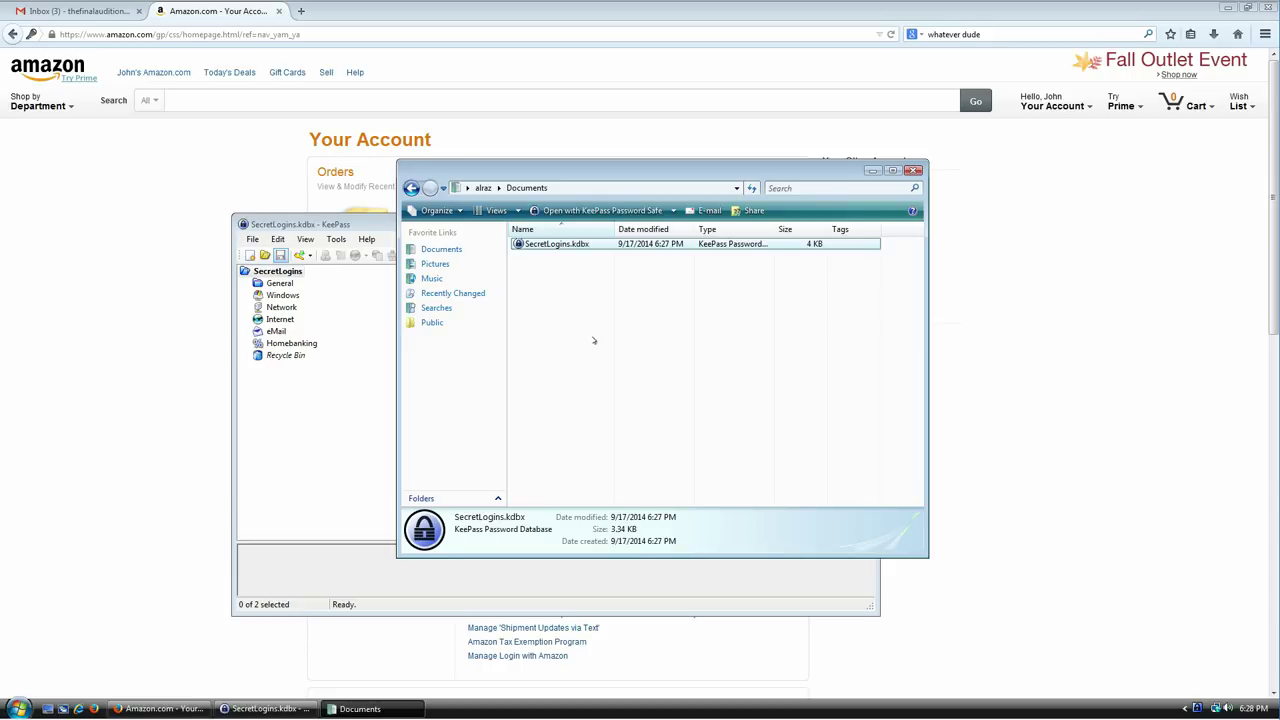
{"action": "key", "text": "Delete"}
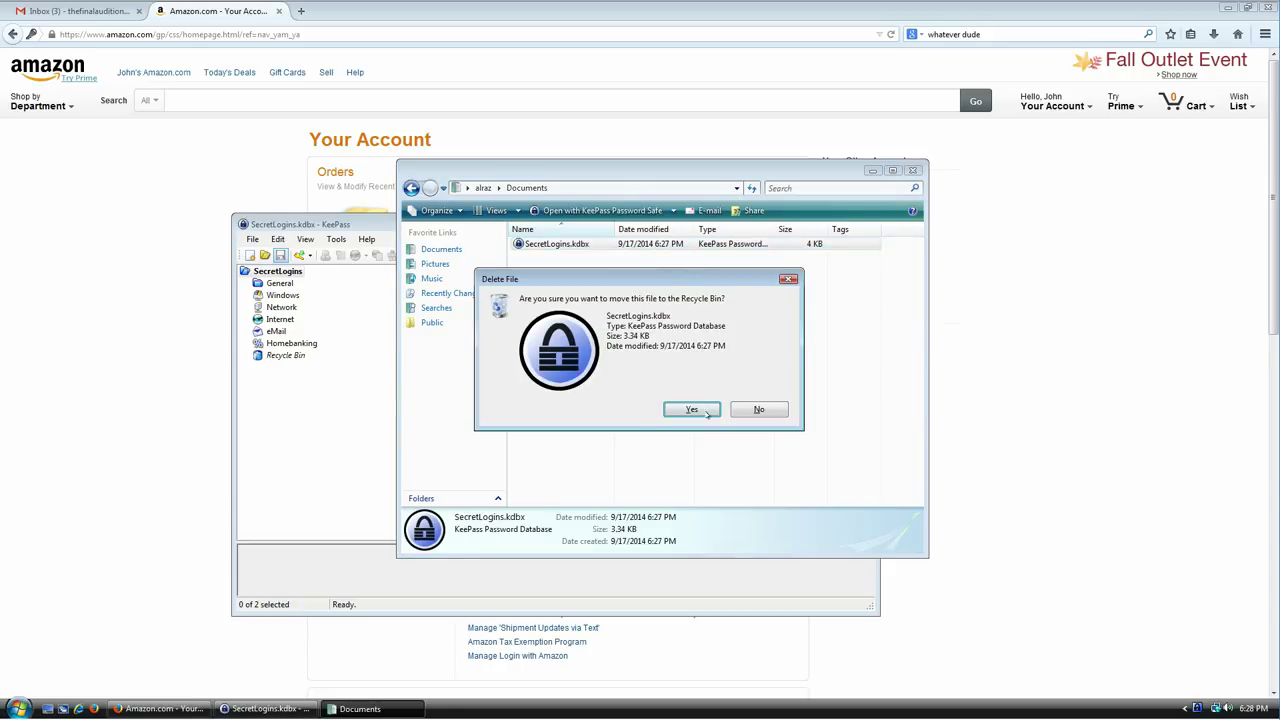
{"action": "left_click", "coordinate": [759, 410]}
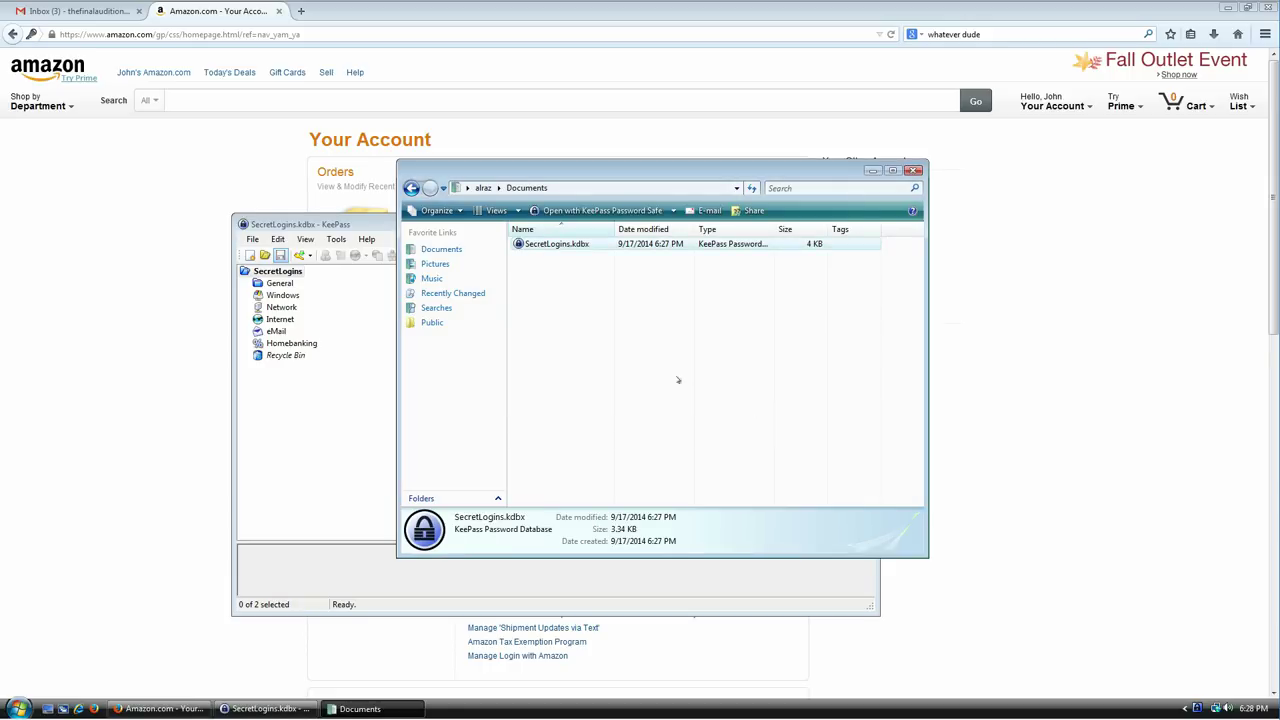
Reselect SecretLogins.kdbx and switch back to KeePass's File menu
{"action": "left_click", "coordinate": [645, 368]}
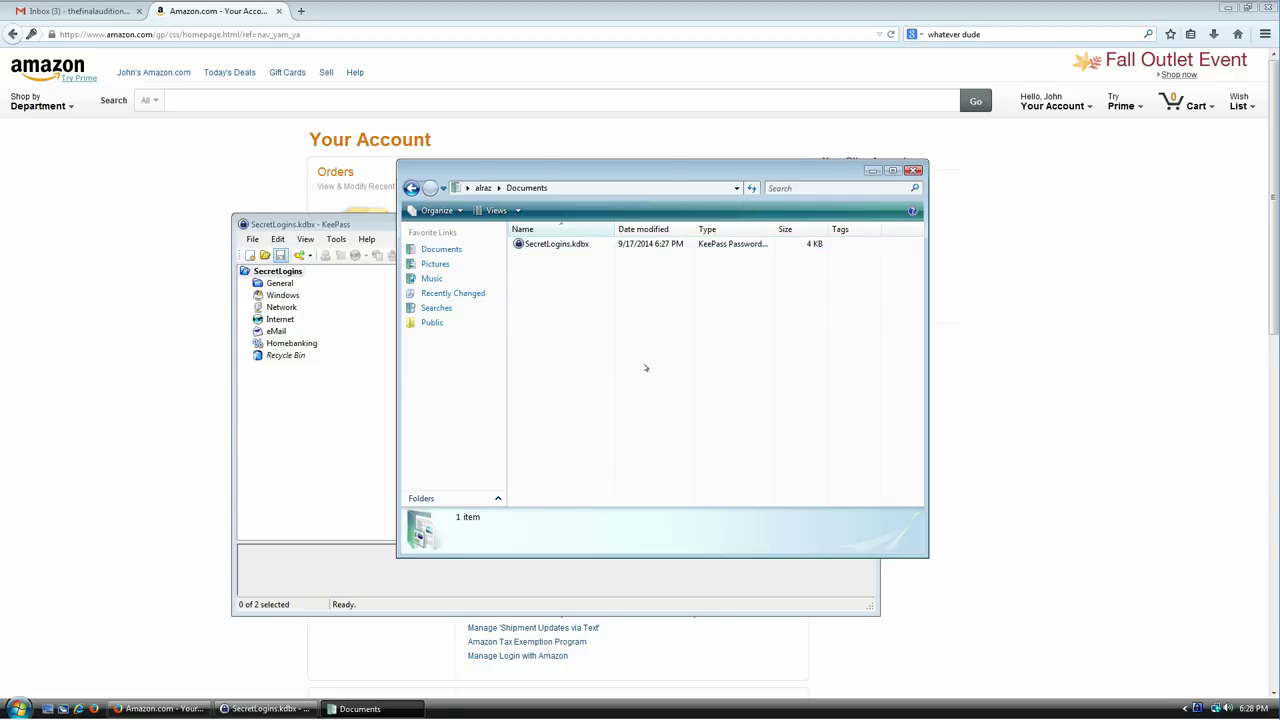
{"action": "left_click", "coordinate": [553, 246]}
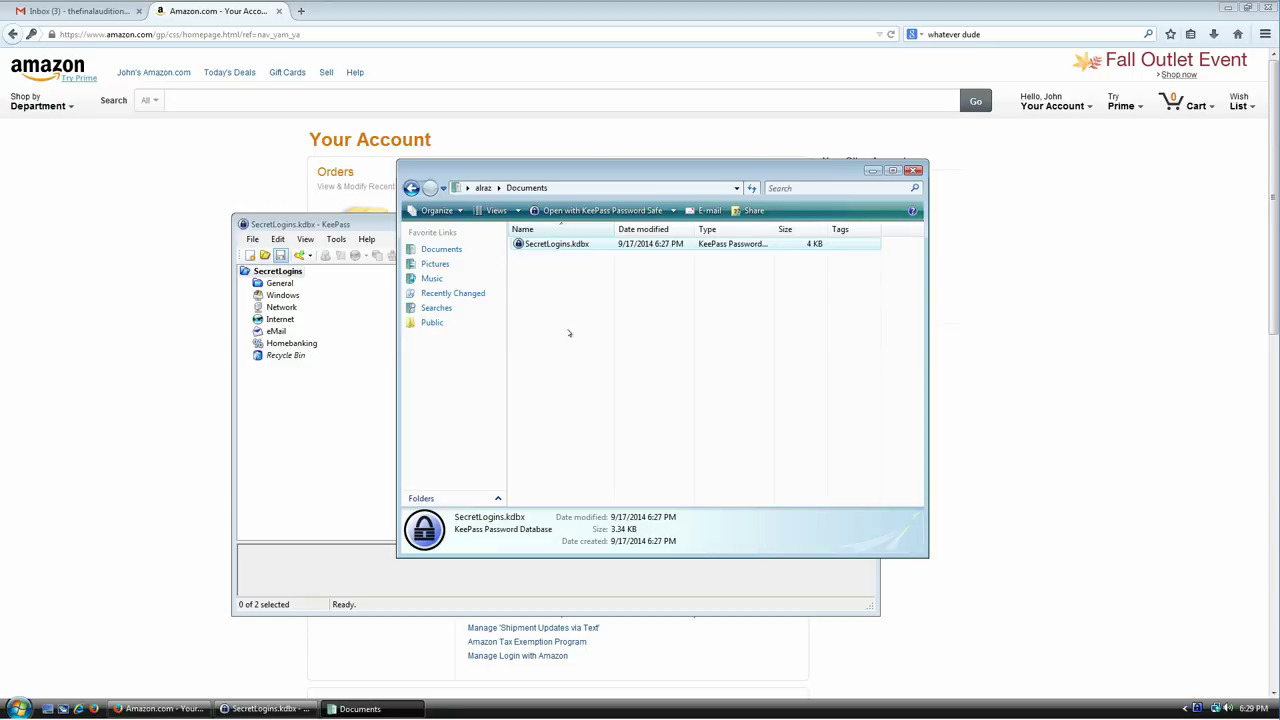
{"action": "left_click", "coordinate": [252, 239]}
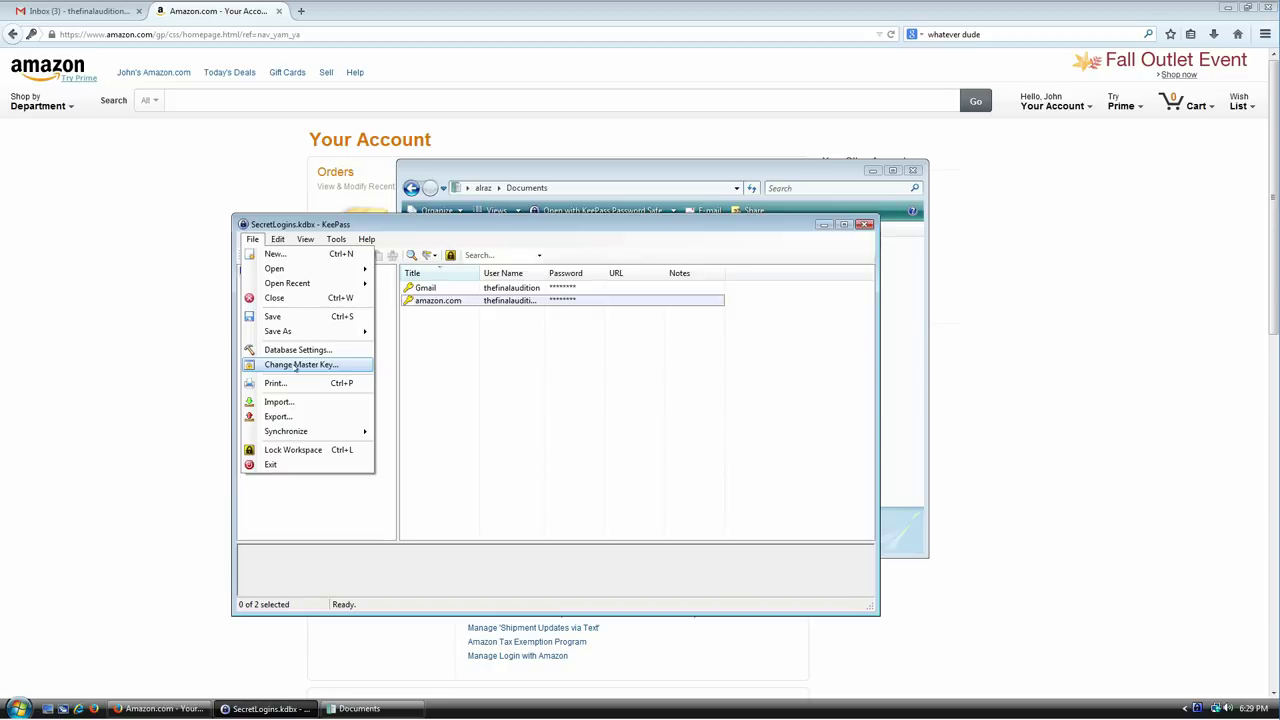
{"action": "left_click", "coordinate": [296, 365]}
{"action": "left_click", "coordinate": [436, 423]}
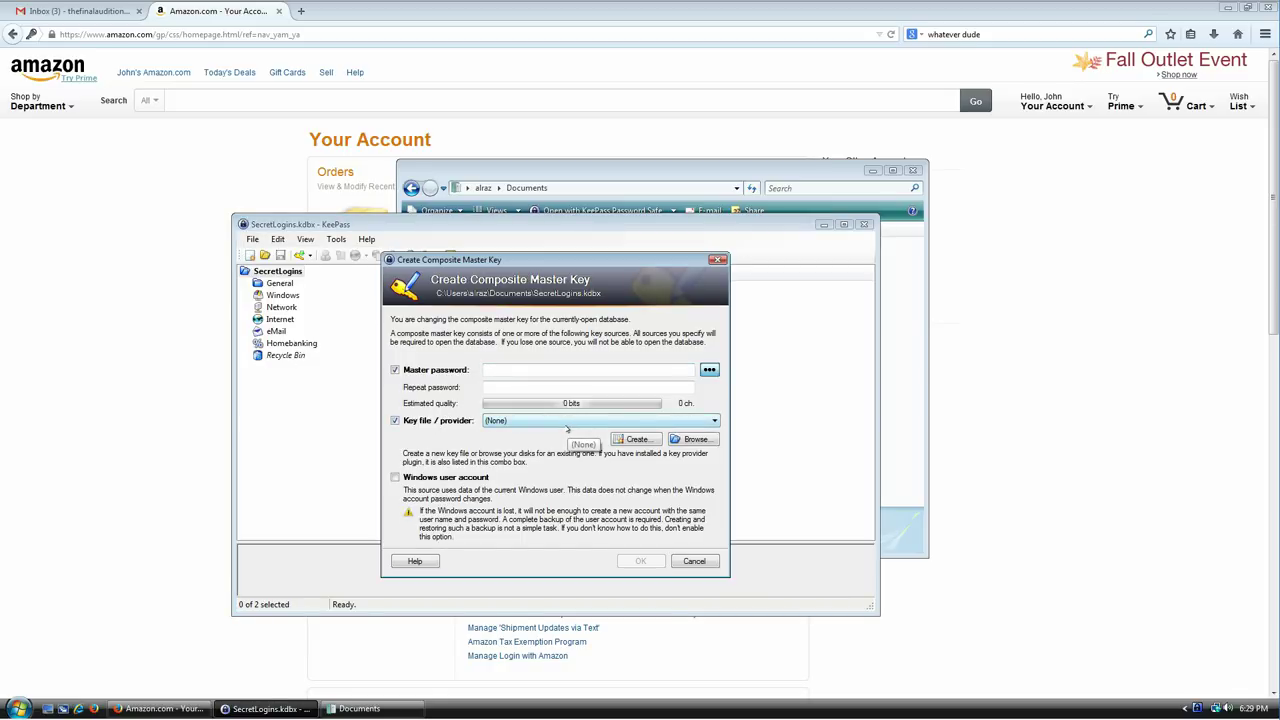
{"action": "left_click", "coordinate": [607, 369]}
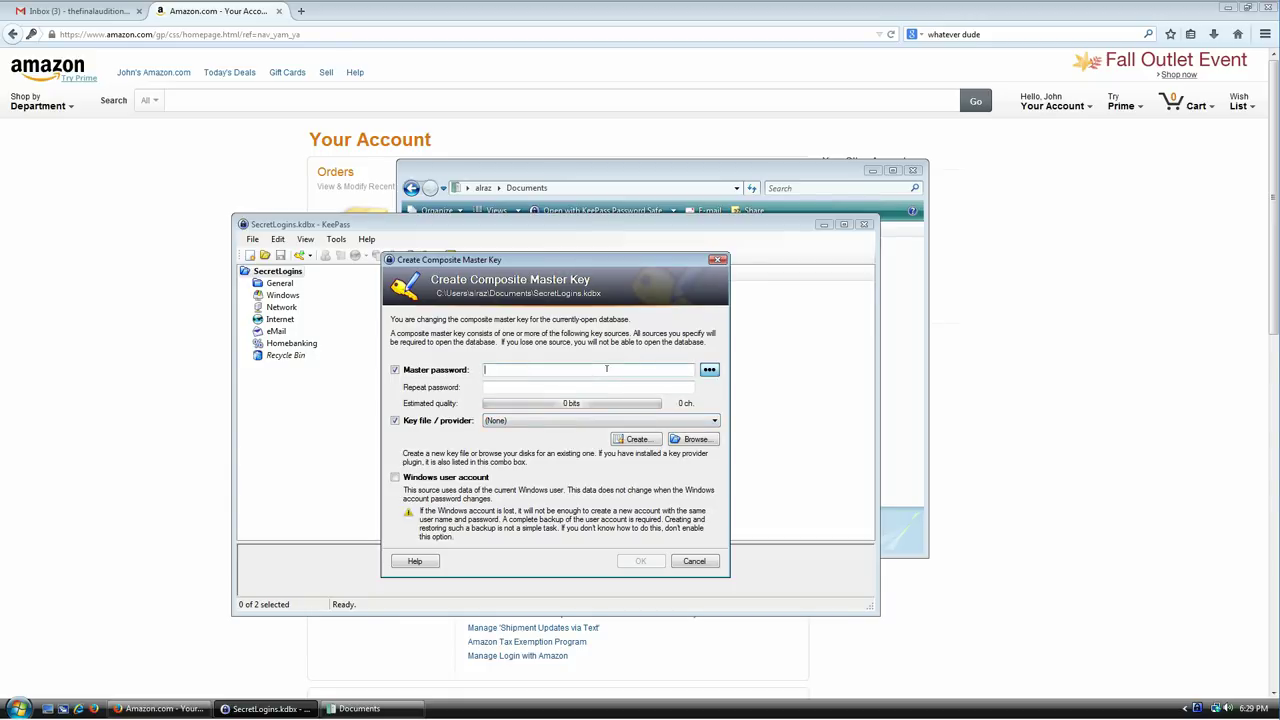
{"action": "type", "text": "••••••"}
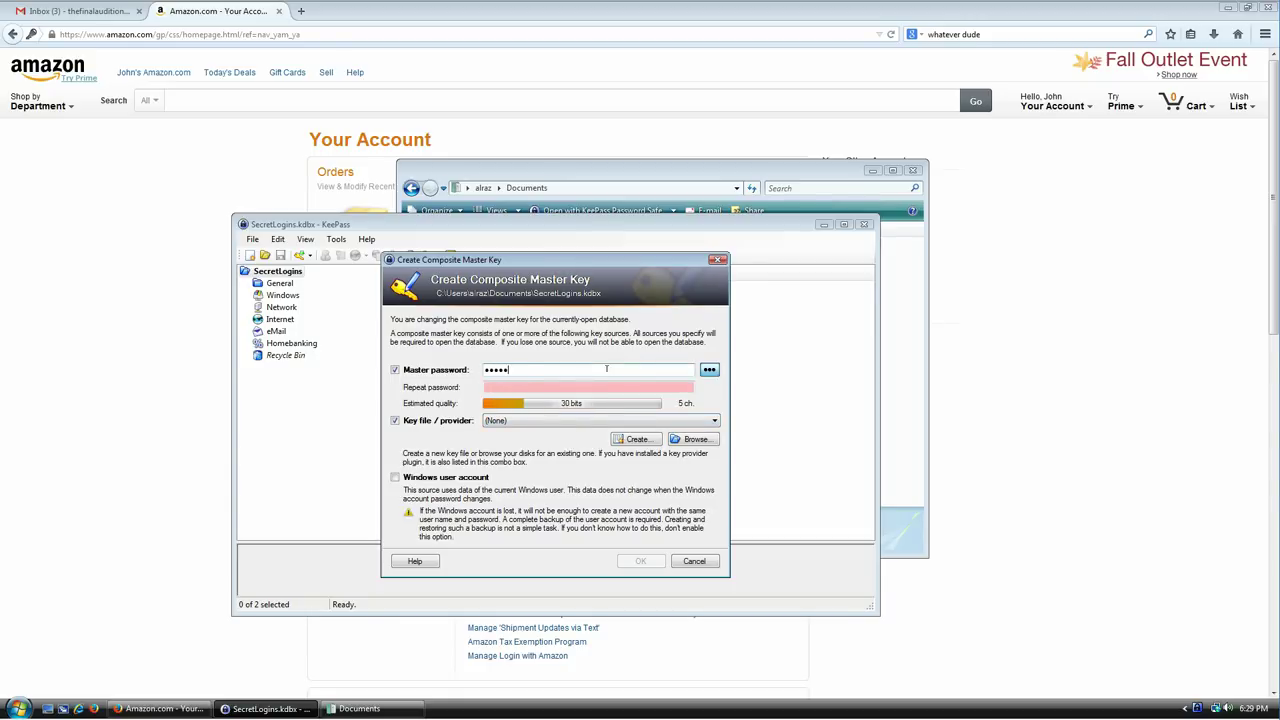
{"action": "type", "text": "•••••••••••••••••••••••••••••"}
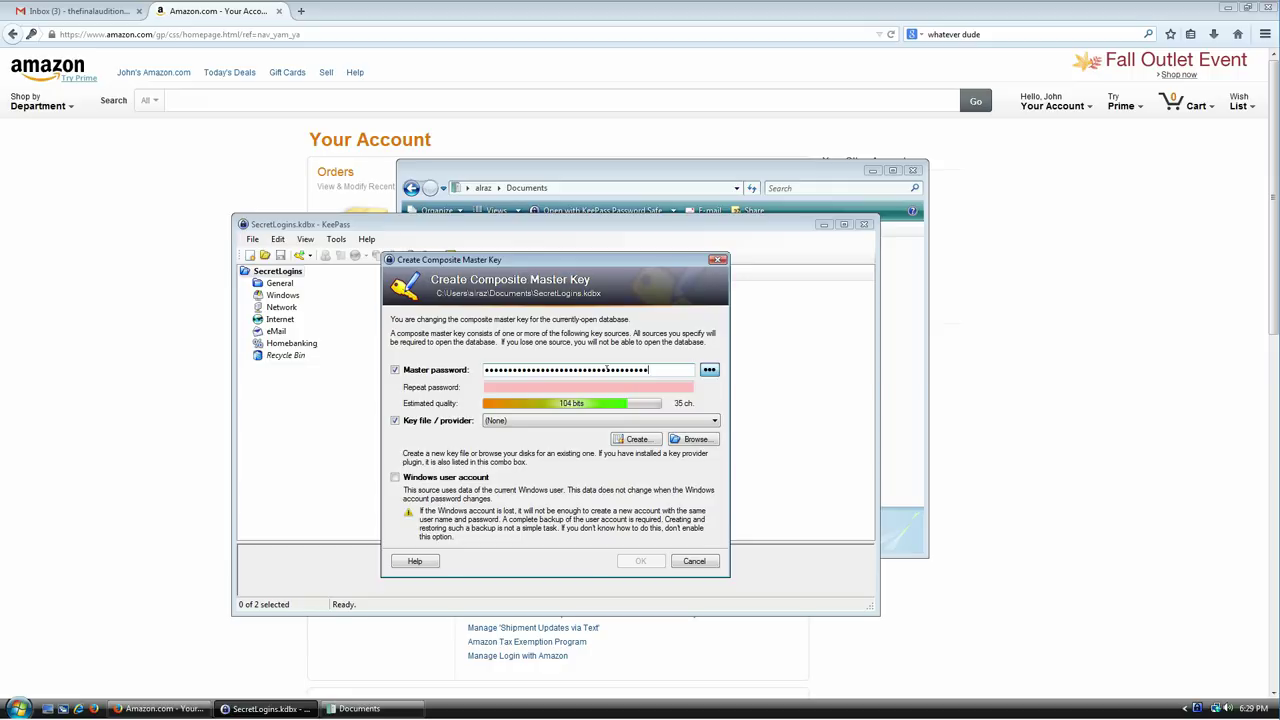
{"action": "key", "text": "Tab"}
{"action": "type", "text": "•••••••••••••••••••••••••••••••••••"}
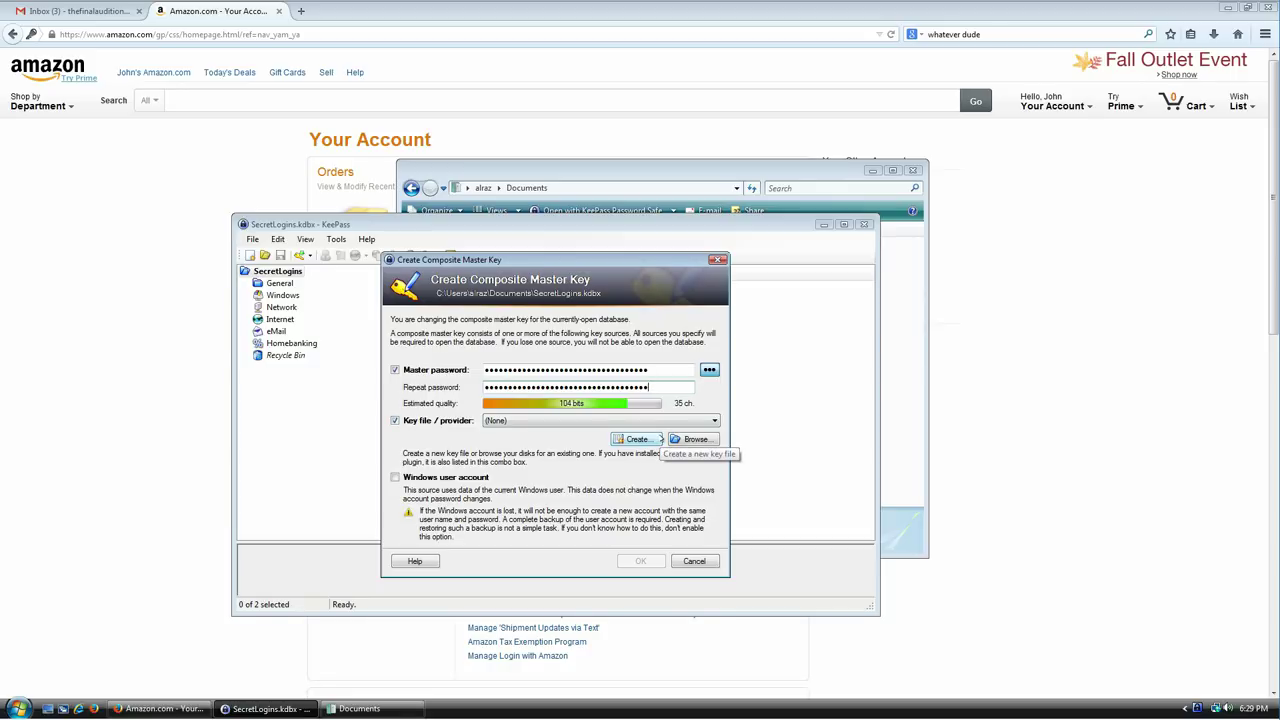
{"action": "left_click", "coordinate": [552, 421]}
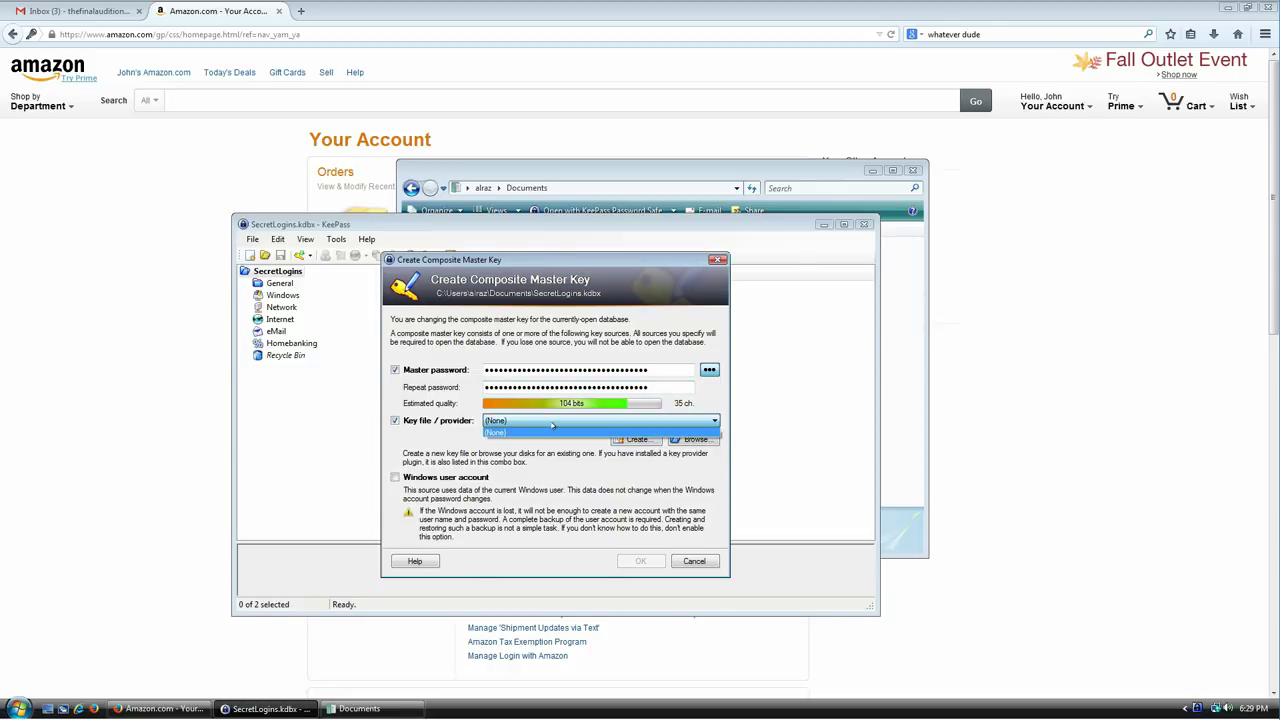
{"action": "left_click", "coordinate": [552, 424]}
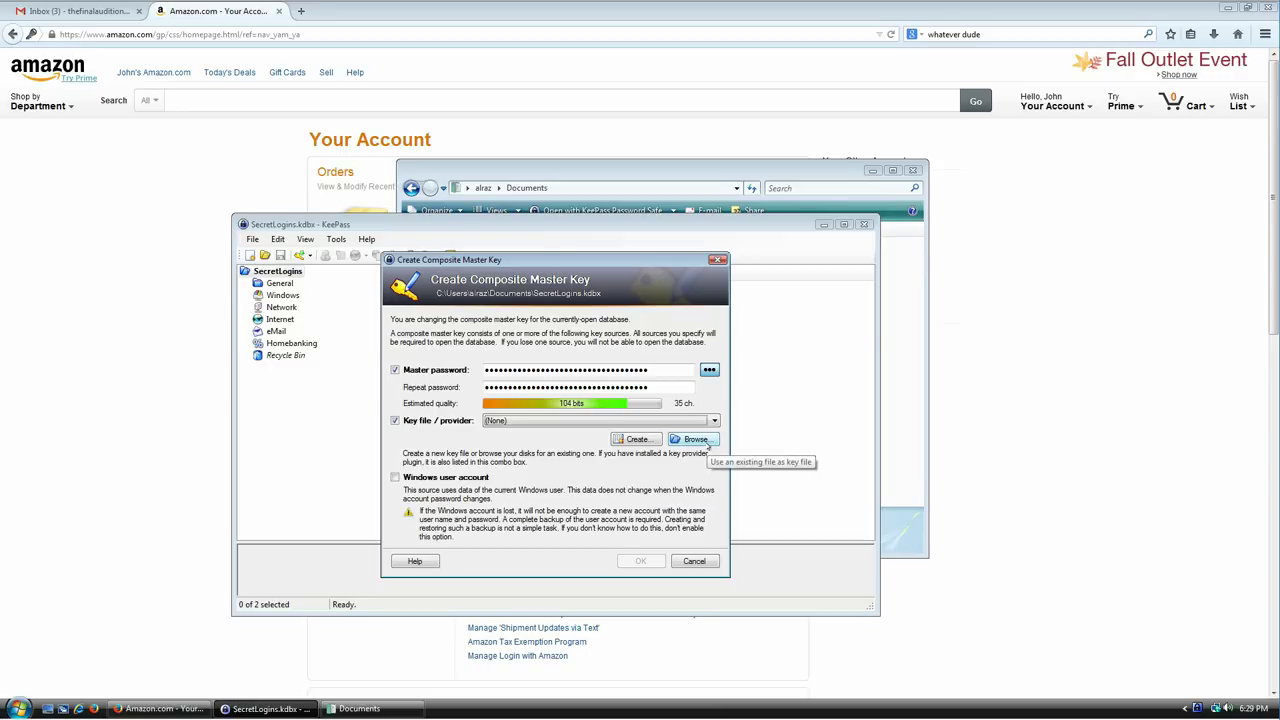
{"action": "left_click", "coordinate": [696, 440]}
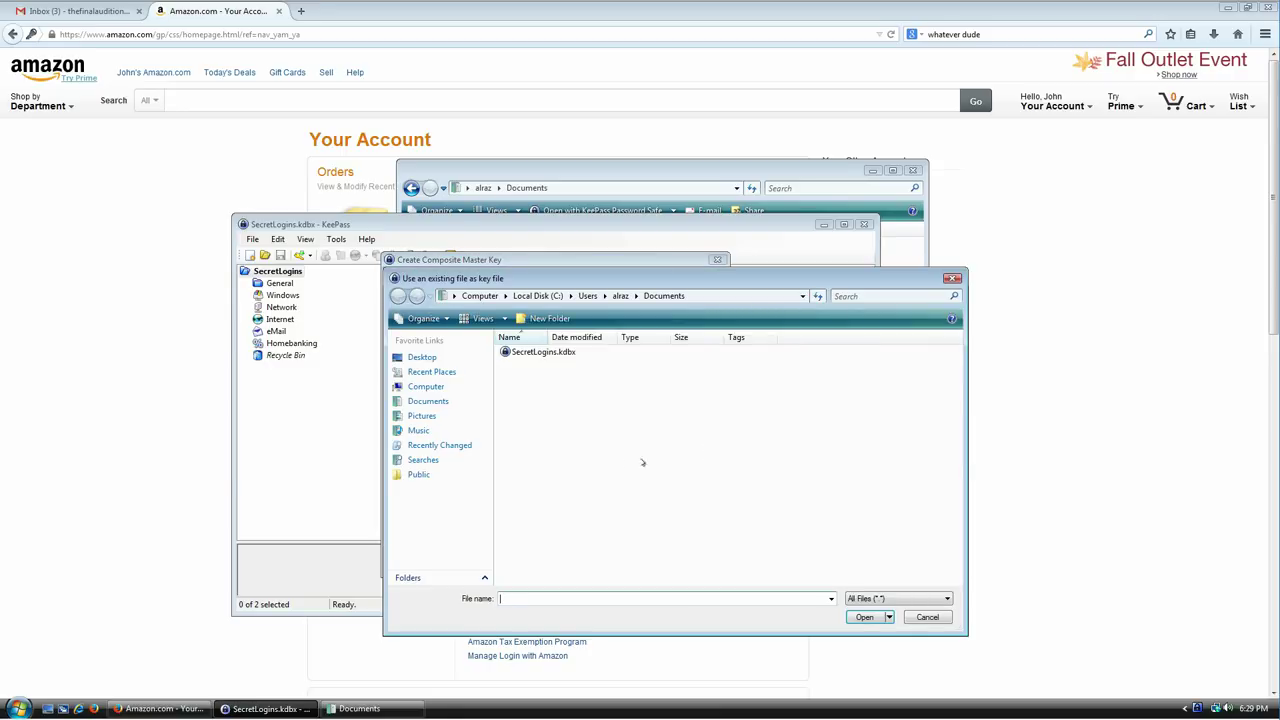
{"action": "left_click", "coordinate": [430, 429]}
{"action": "double_click", "coordinate": [518, 384]}
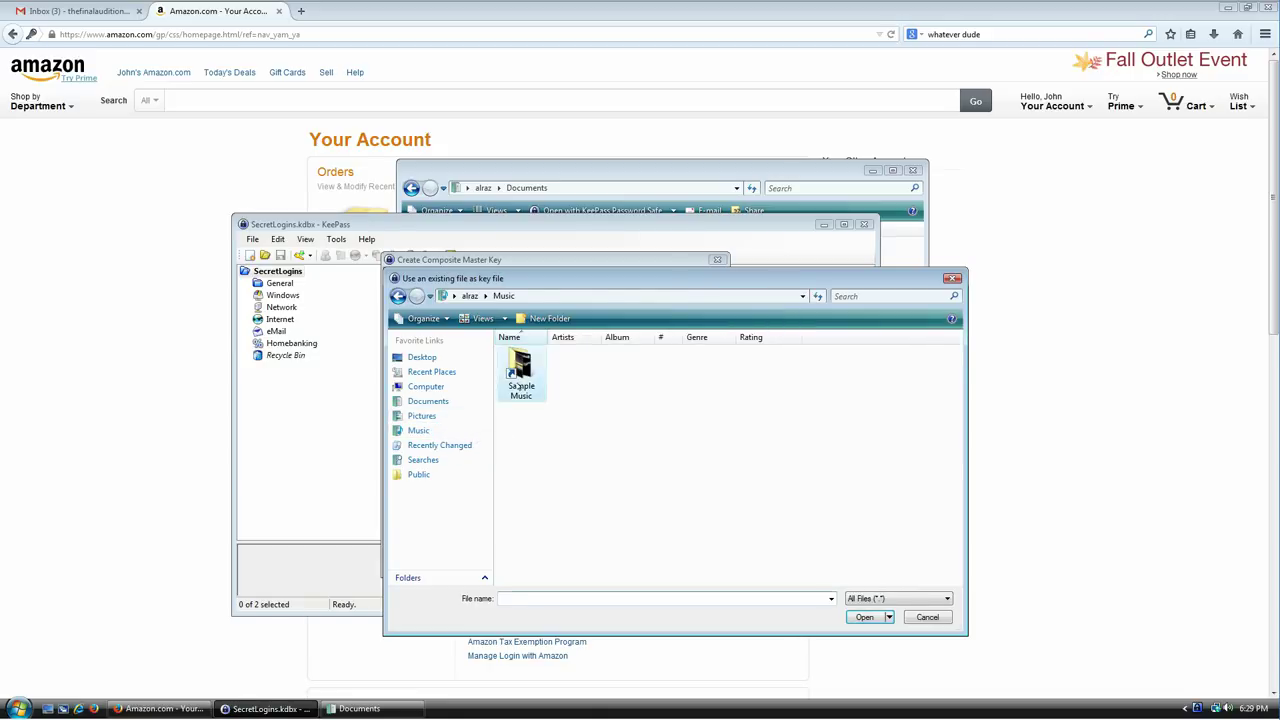
{"action": "left_click", "coordinate": [552, 394]}
{"action": "double_click", "coordinate": [551, 394]}
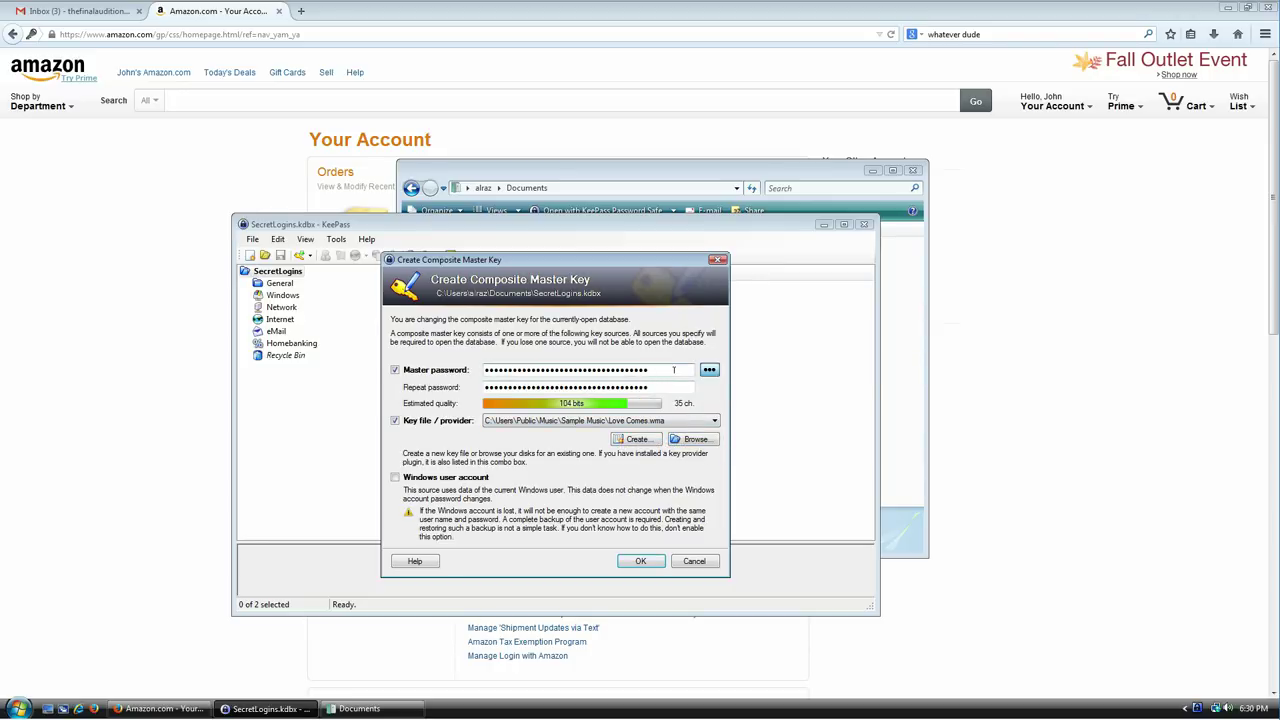
{"action": "left_click_drag", "start_coordinate": [673, 369], "coordinate": [455, 369]}
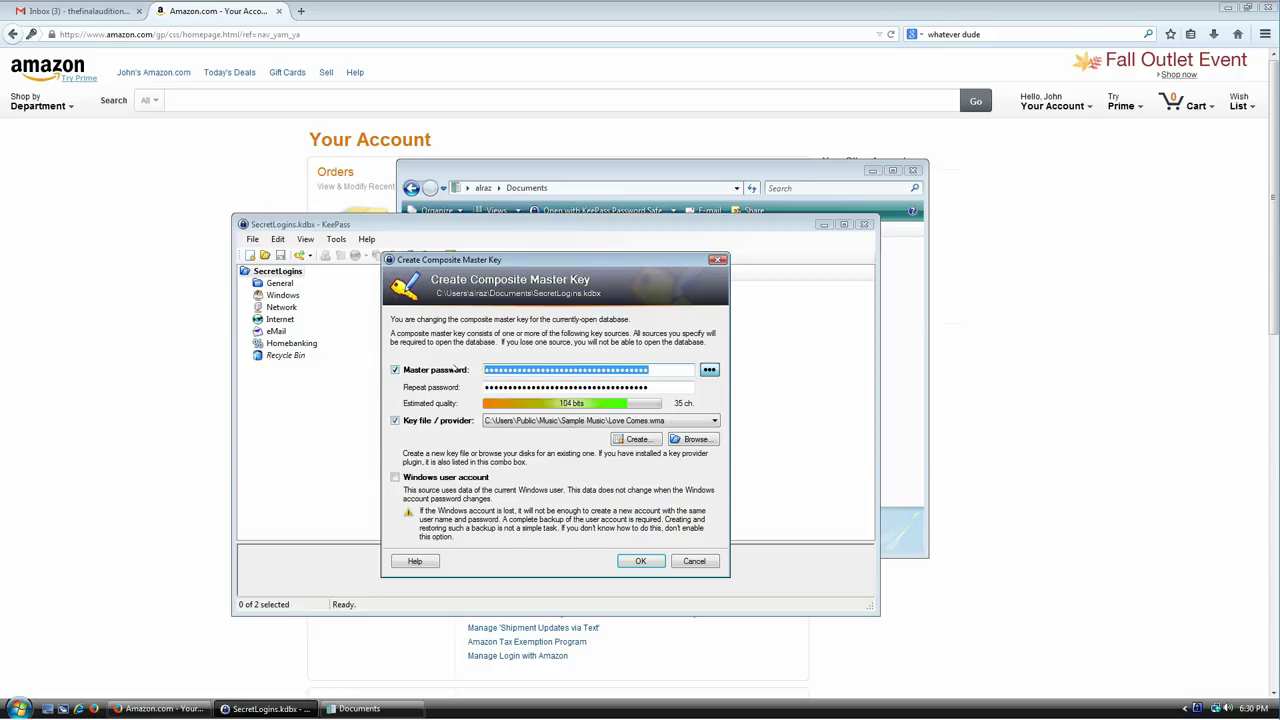
{"action": "left_click", "coordinate": [665, 386]}
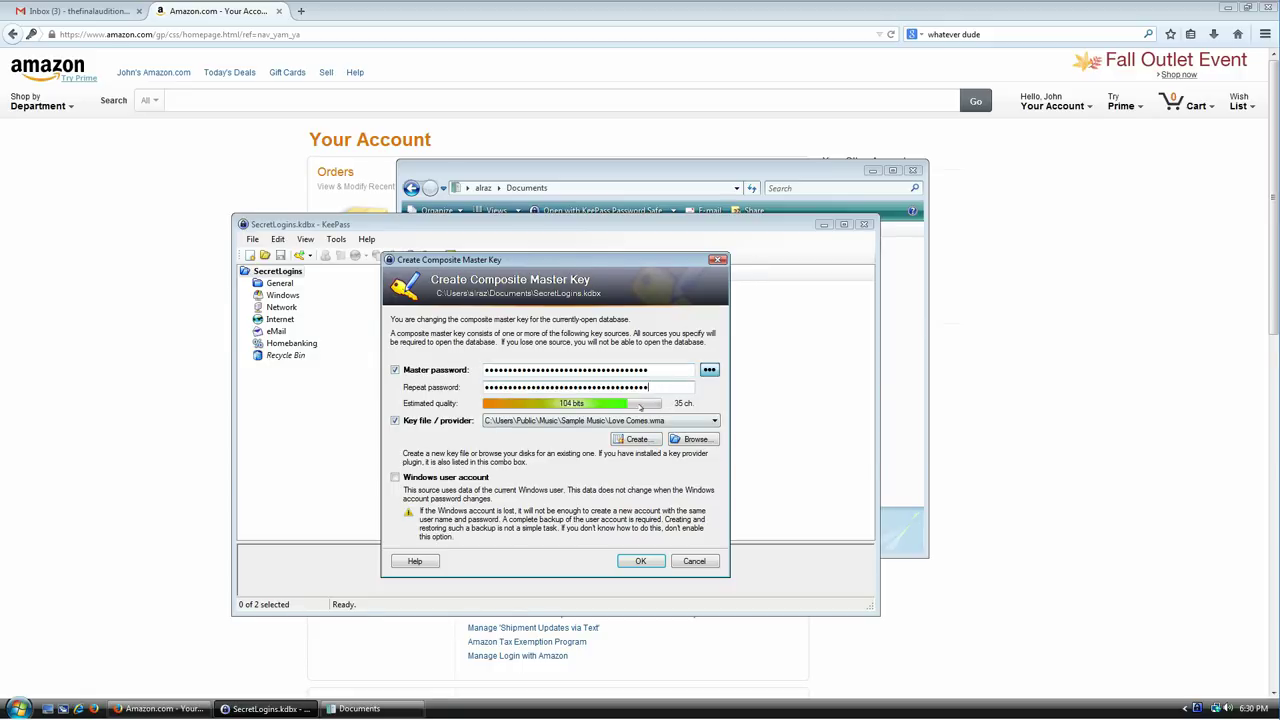
{"action": "left_click", "coordinate": [899, 429]}
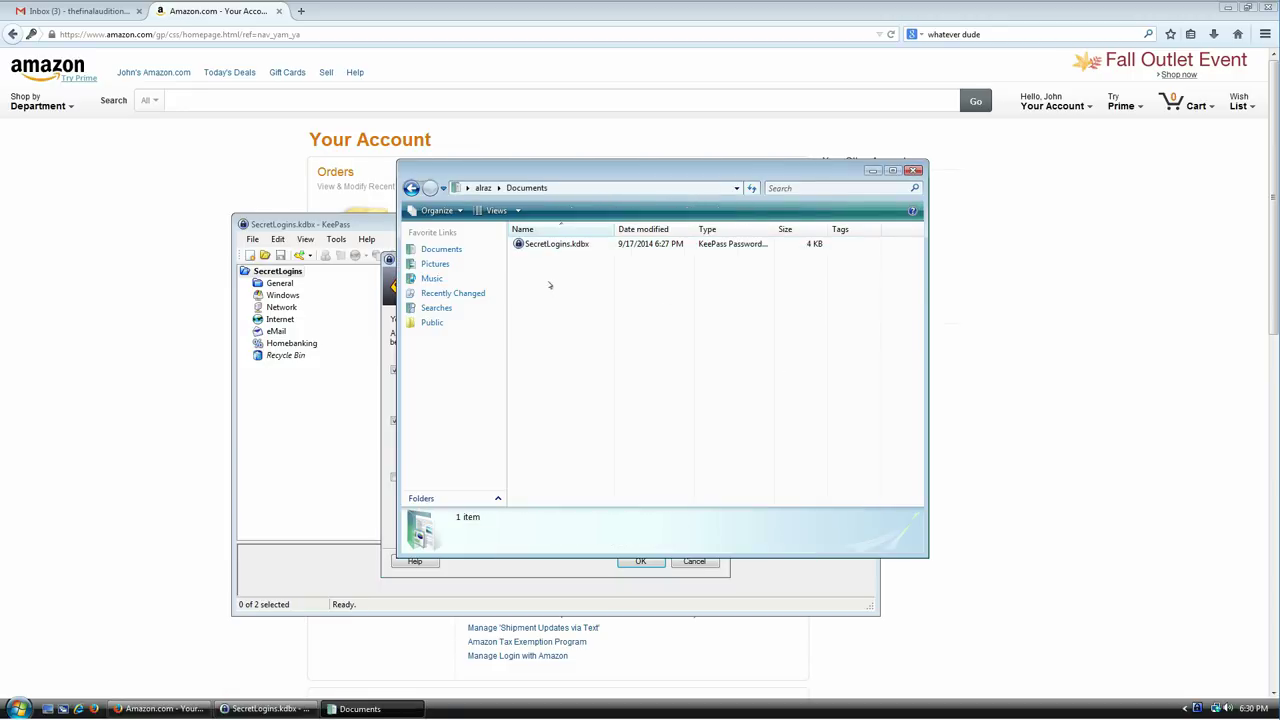
{"action": "left_click", "coordinate": [591, 573]}
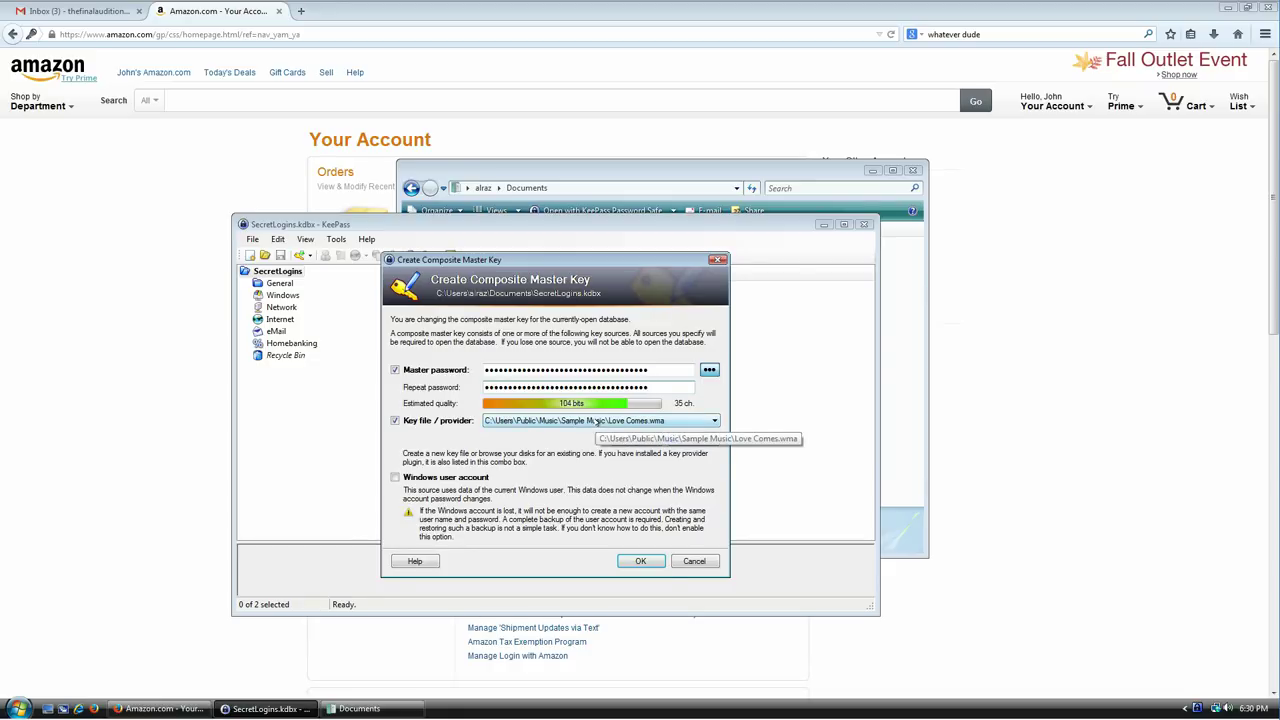
{"action": "left_click", "coordinate": [596, 421]}
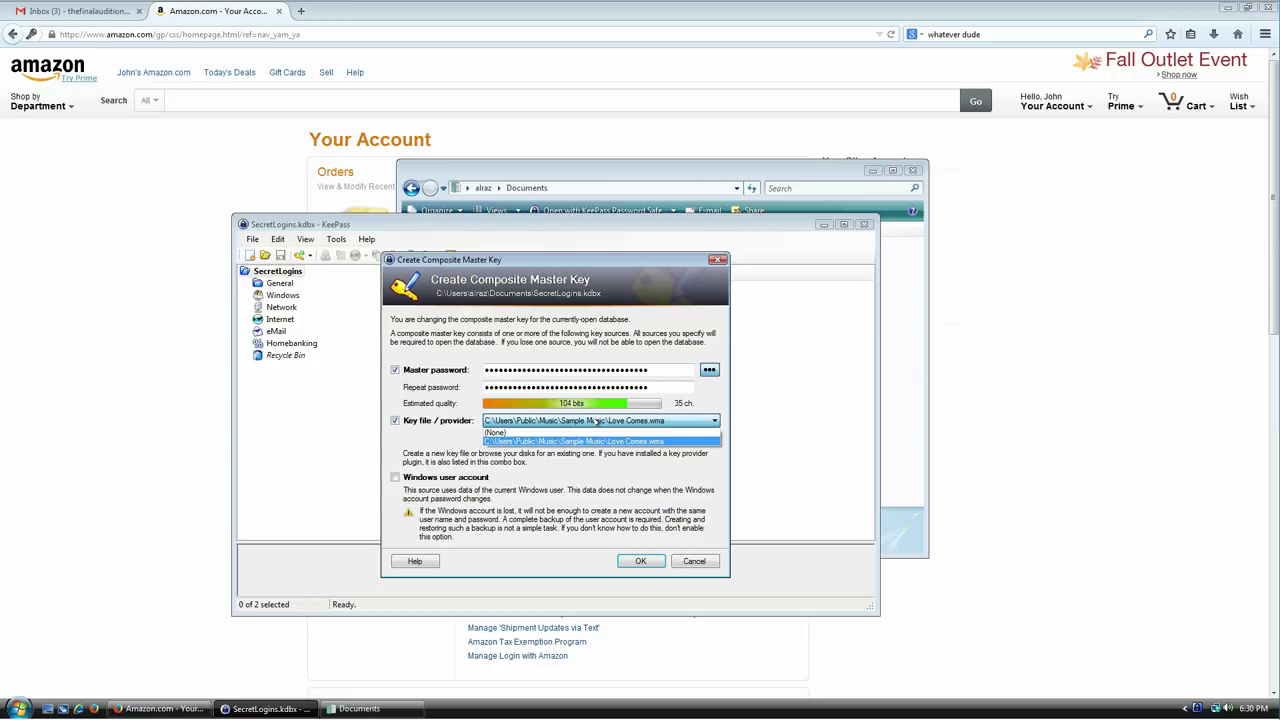
{"action": "left_click", "coordinate": [596, 421]}
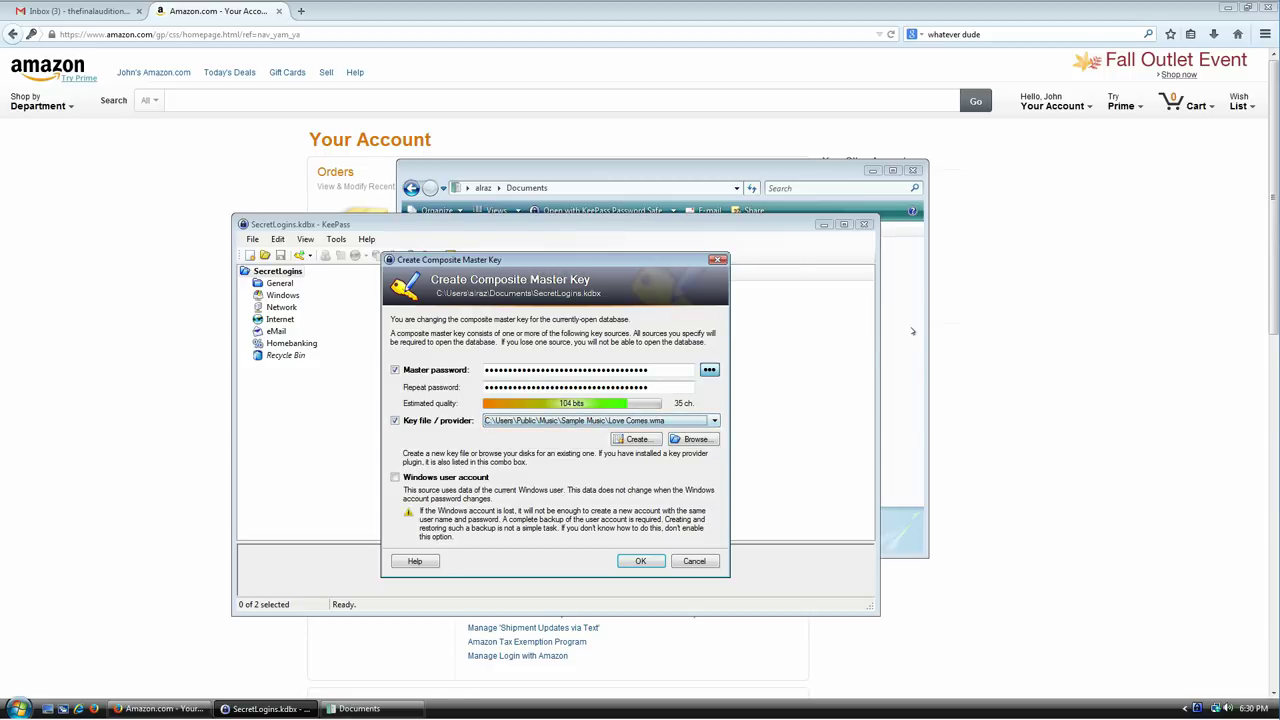
{"action": "key", "text": "alt+Tab"}
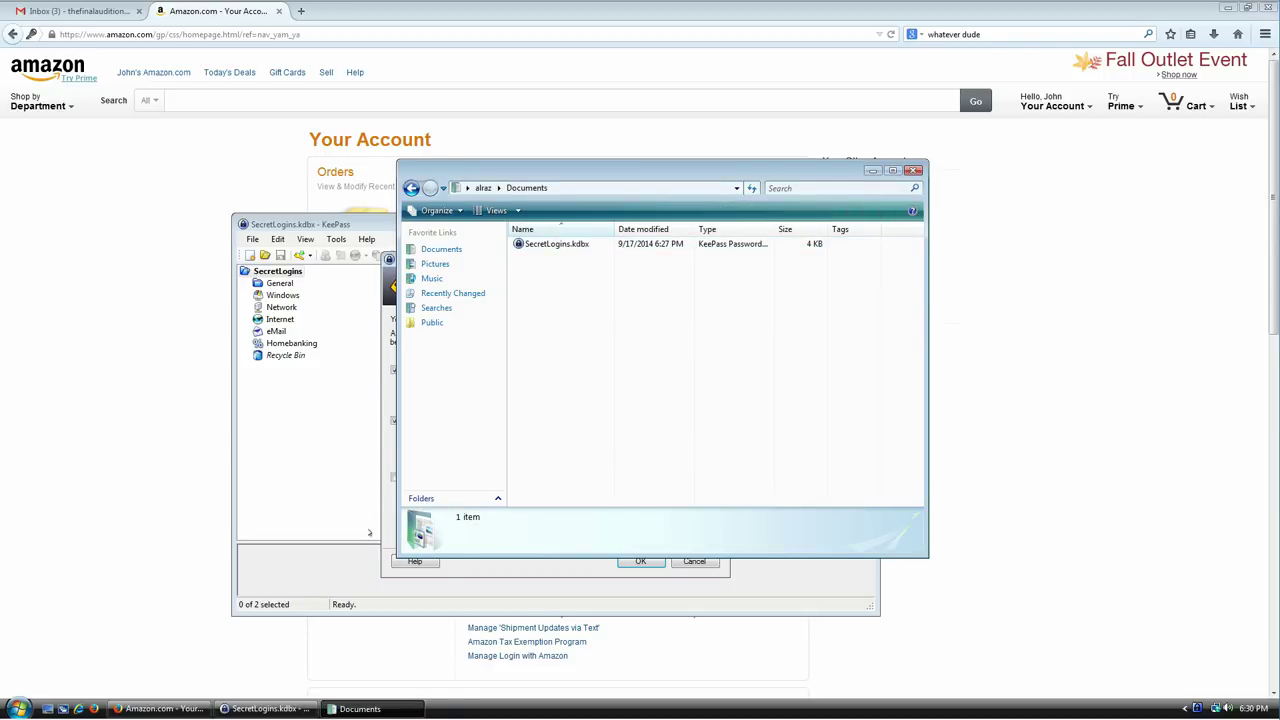
{"action": "left_click", "coordinate": [519, 572]}
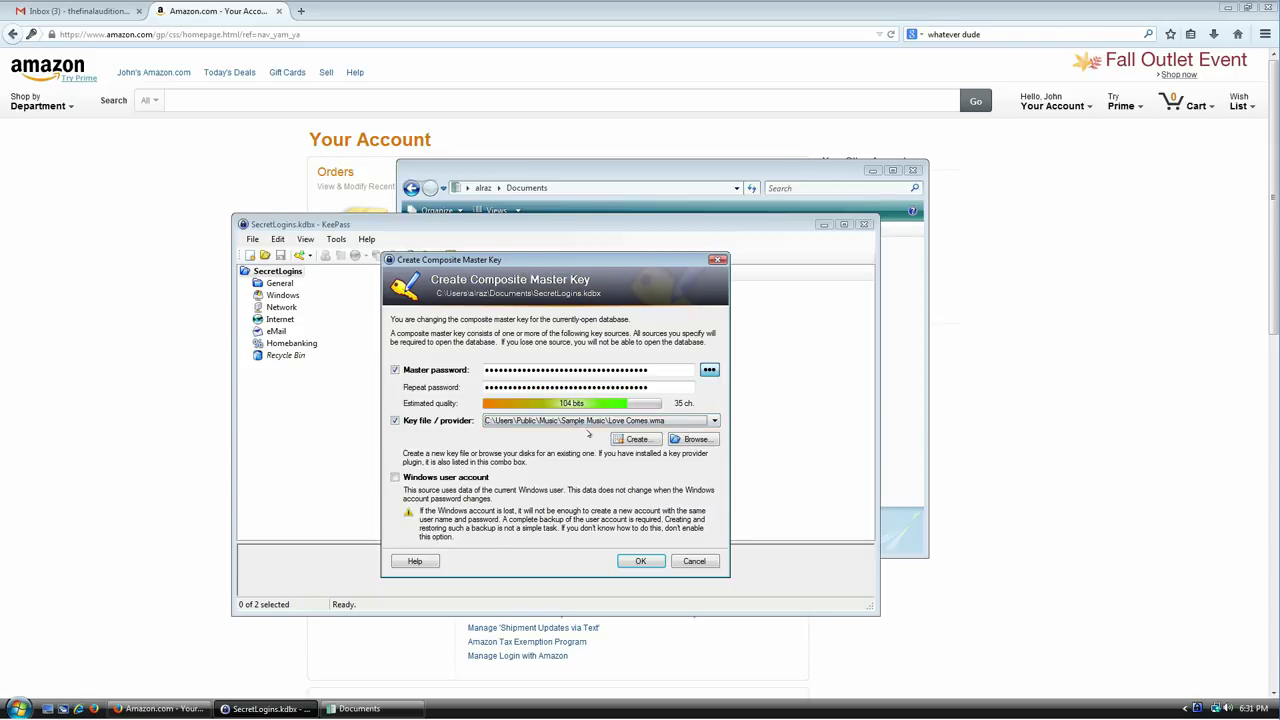
{"action": "left_click", "coordinate": [898, 316]}
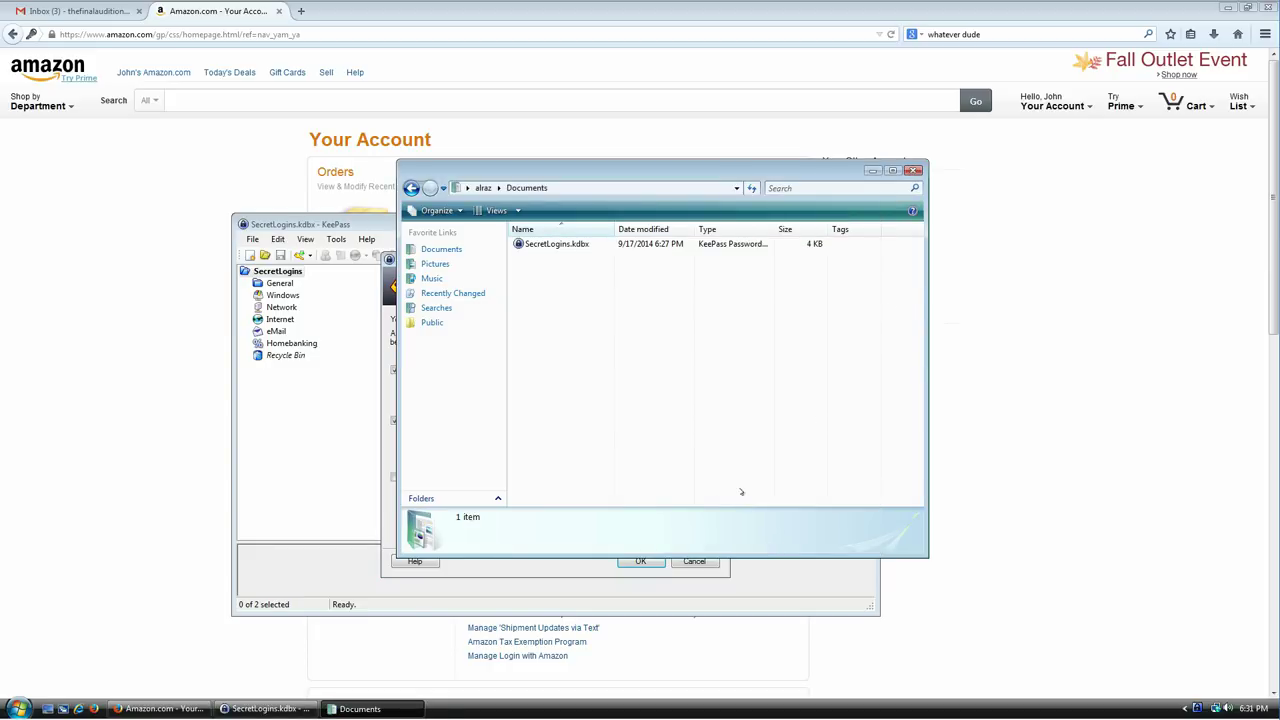
{"action": "left_click", "coordinate": [694, 562]}
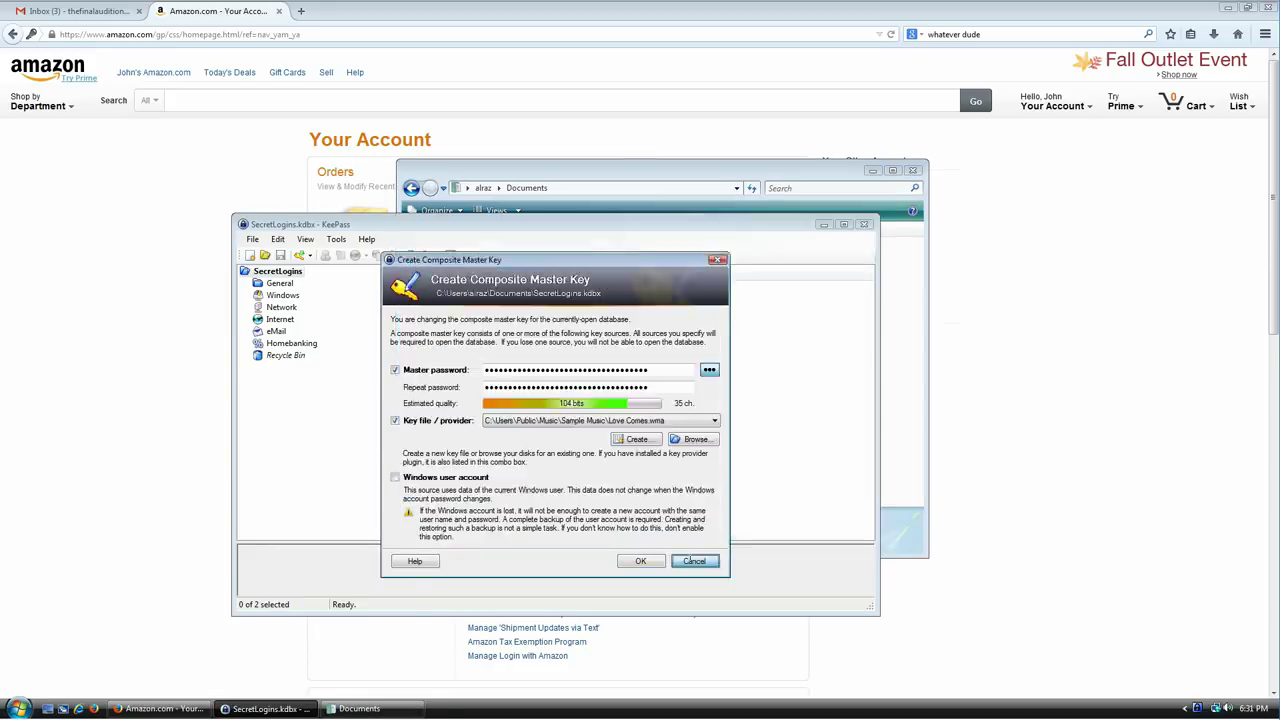
{"action": "left_click", "coordinate": [362, 708]}
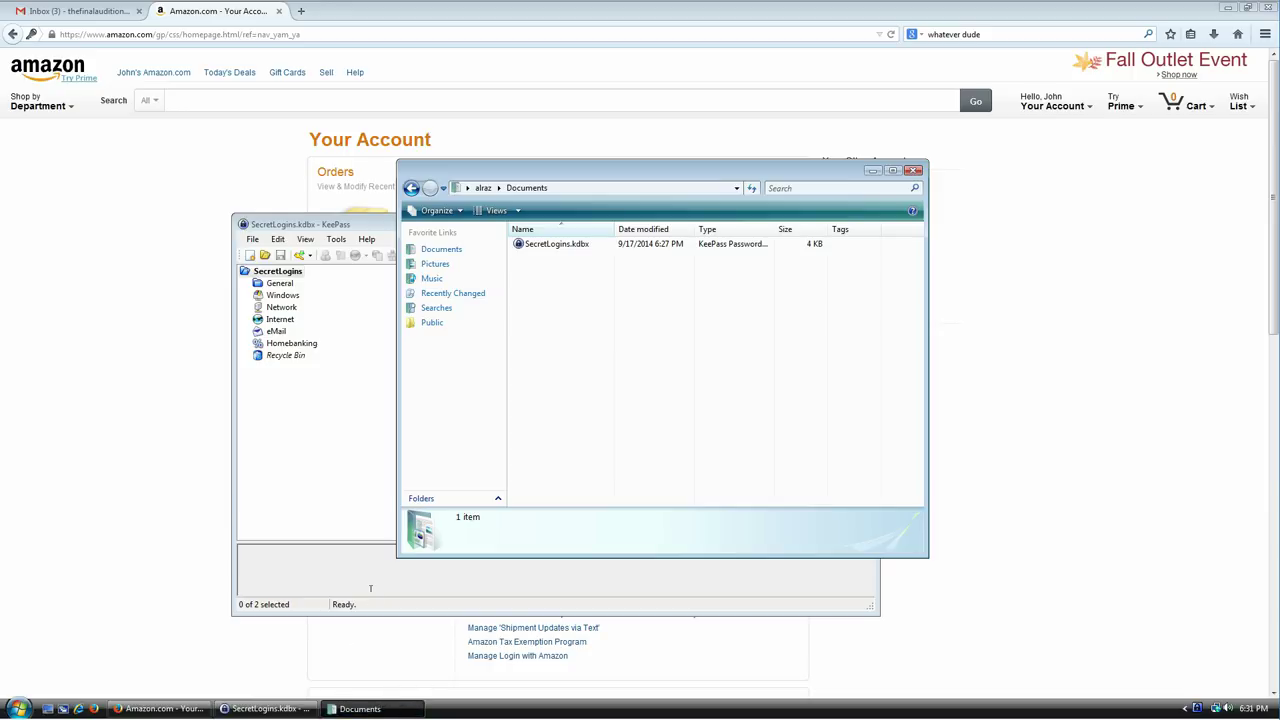
{"action": "key", "text": "super"}
{"action": "type", "text": "ad"}
{"action": "key", "text": "Return"}
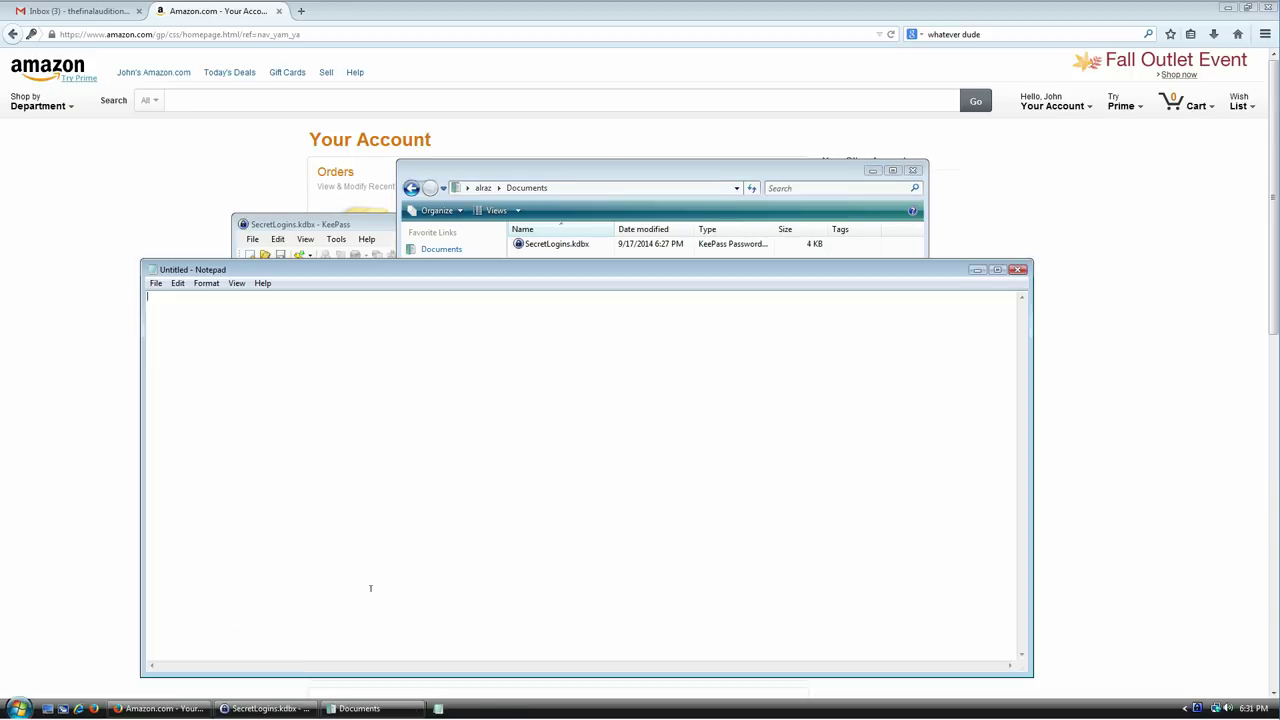
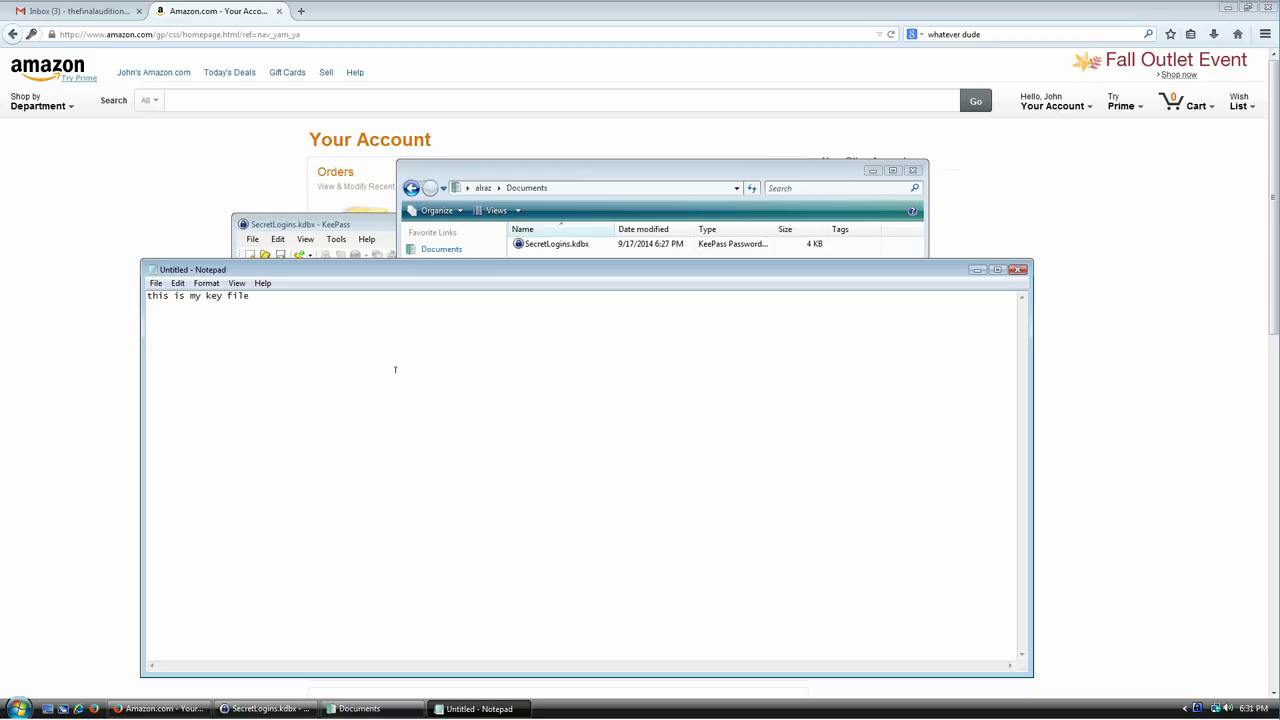
Save the text as 1.txt in Documents and check it appears there
{"action": "key", "text": "ctrl+s"}
{"action": "type", "text": "1"}
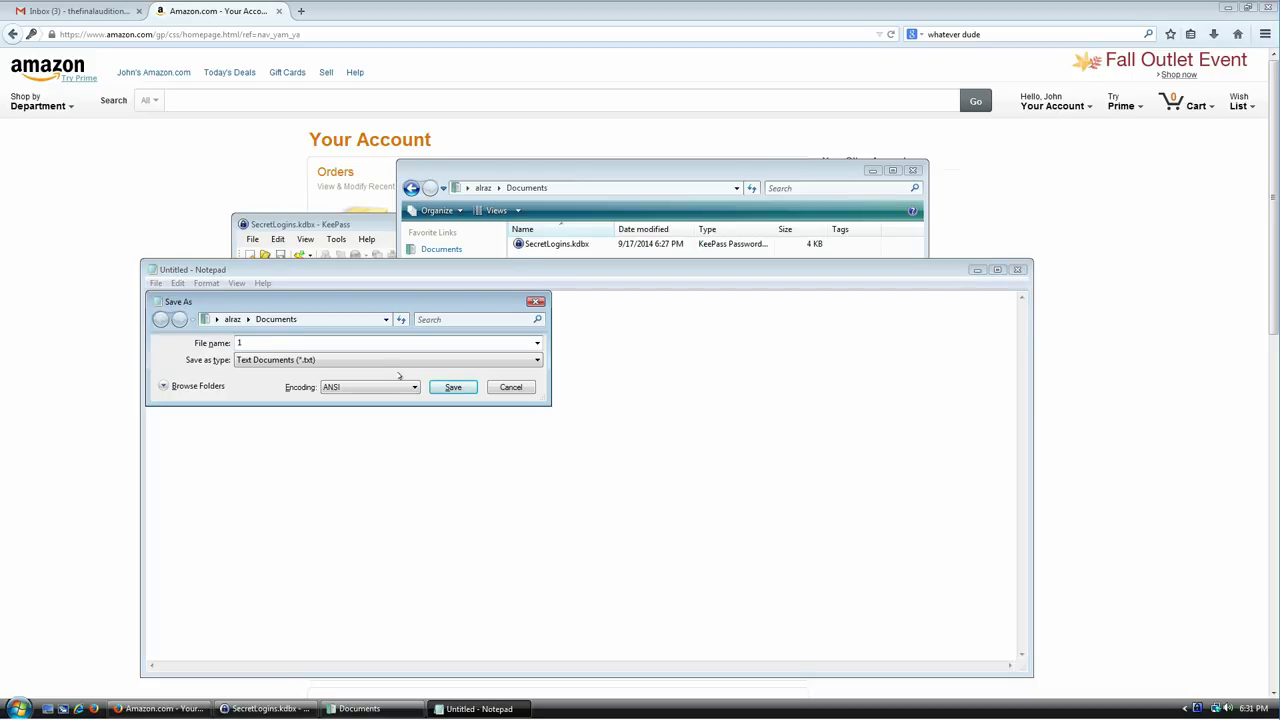
{"action": "type", "text": ".txt"}
{"action": "key", "text": "Return"}
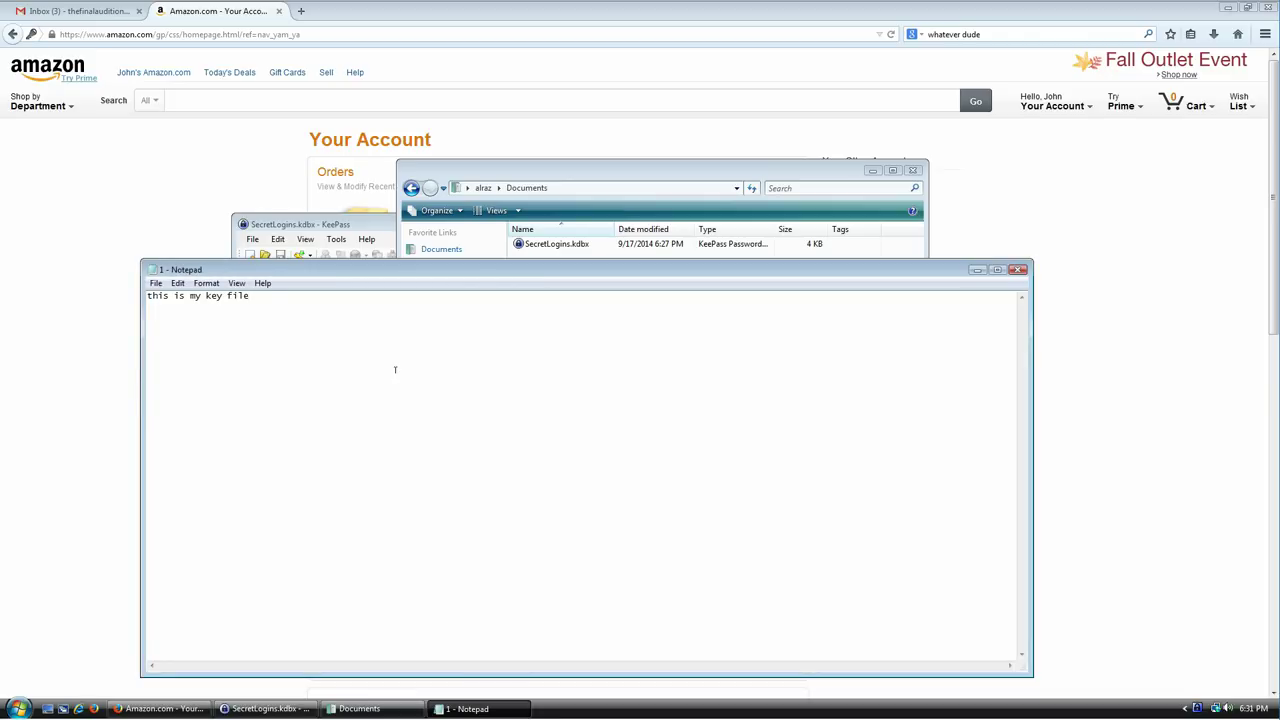
{"action": "left_click", "coordinate": [359, 708]}
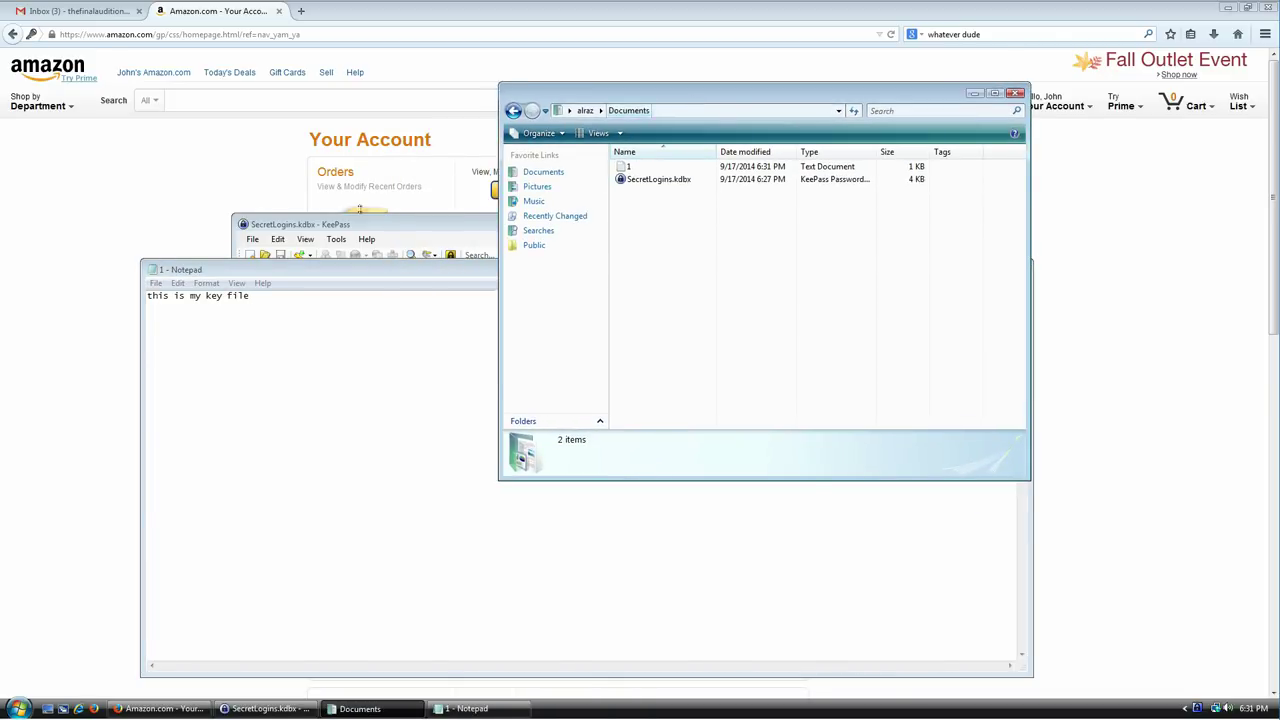
Start changing the SecretLogins master key, entering and repeating a new 6-character password
{"action": "left_click", "coordinate": [330, 224]}
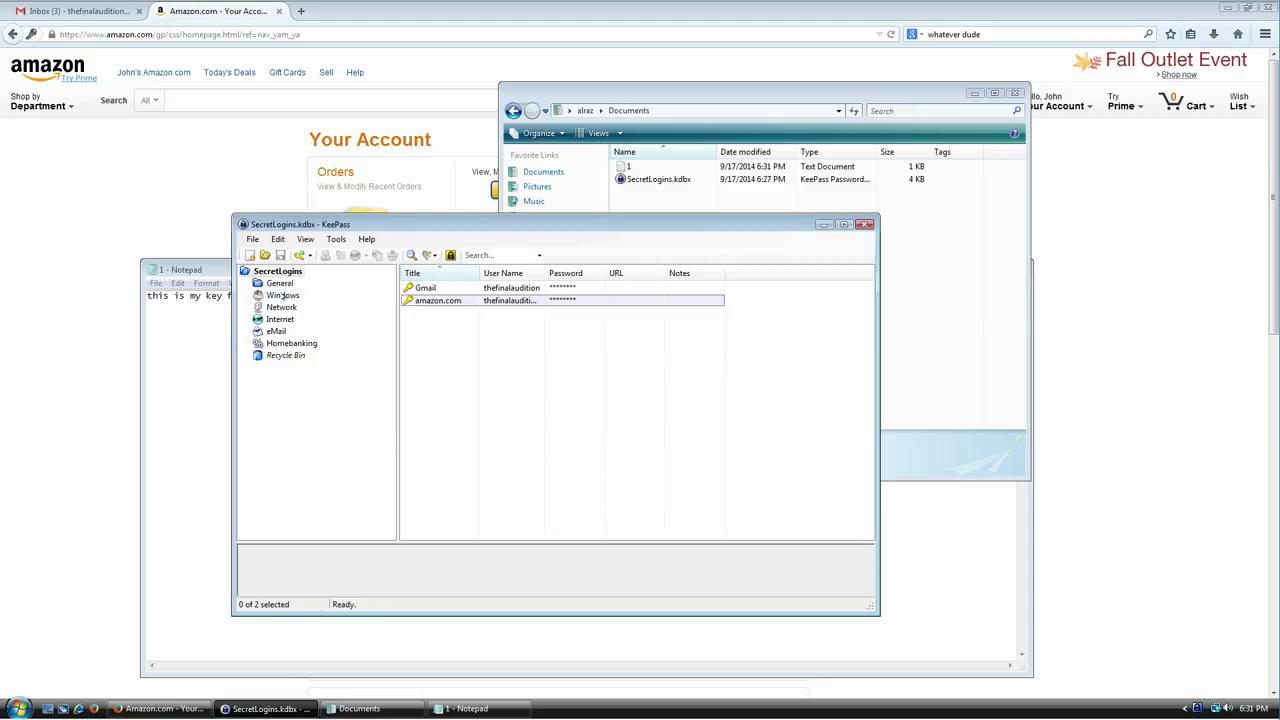
{"action": "left_click", "coordinate": [253, 240]}
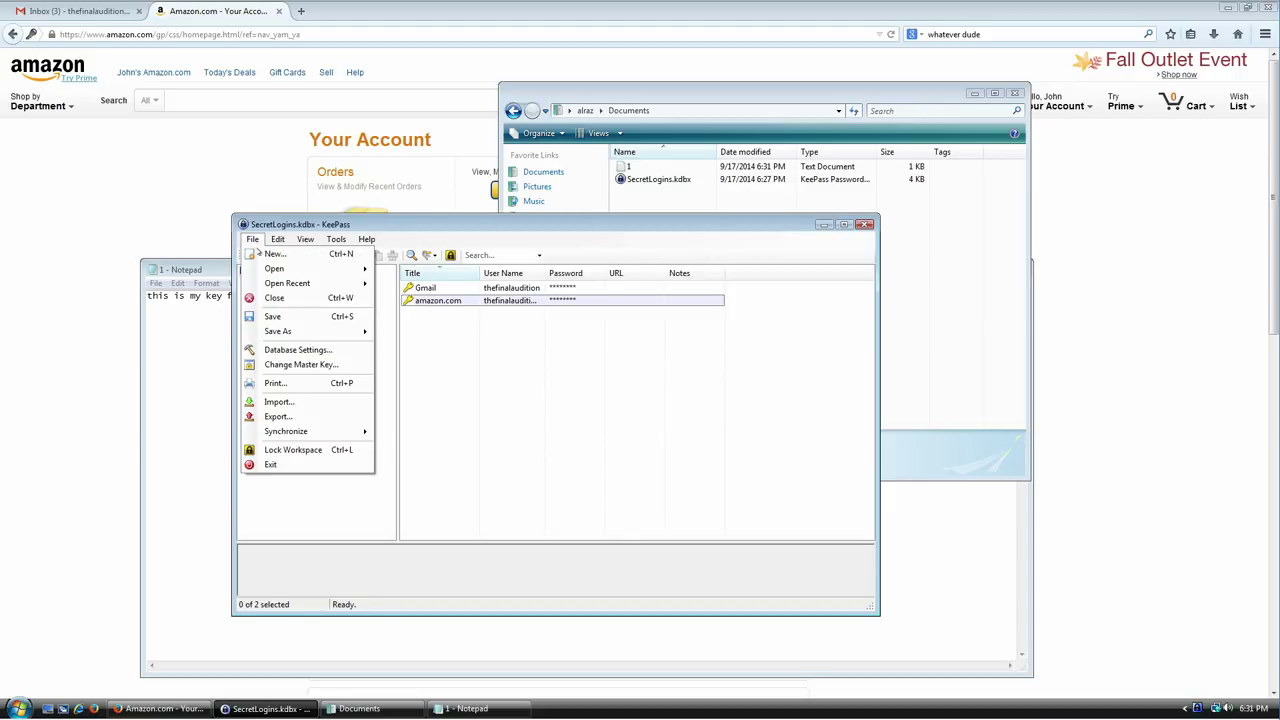
{"action": "left_click", "coordinate": [288, 366]}
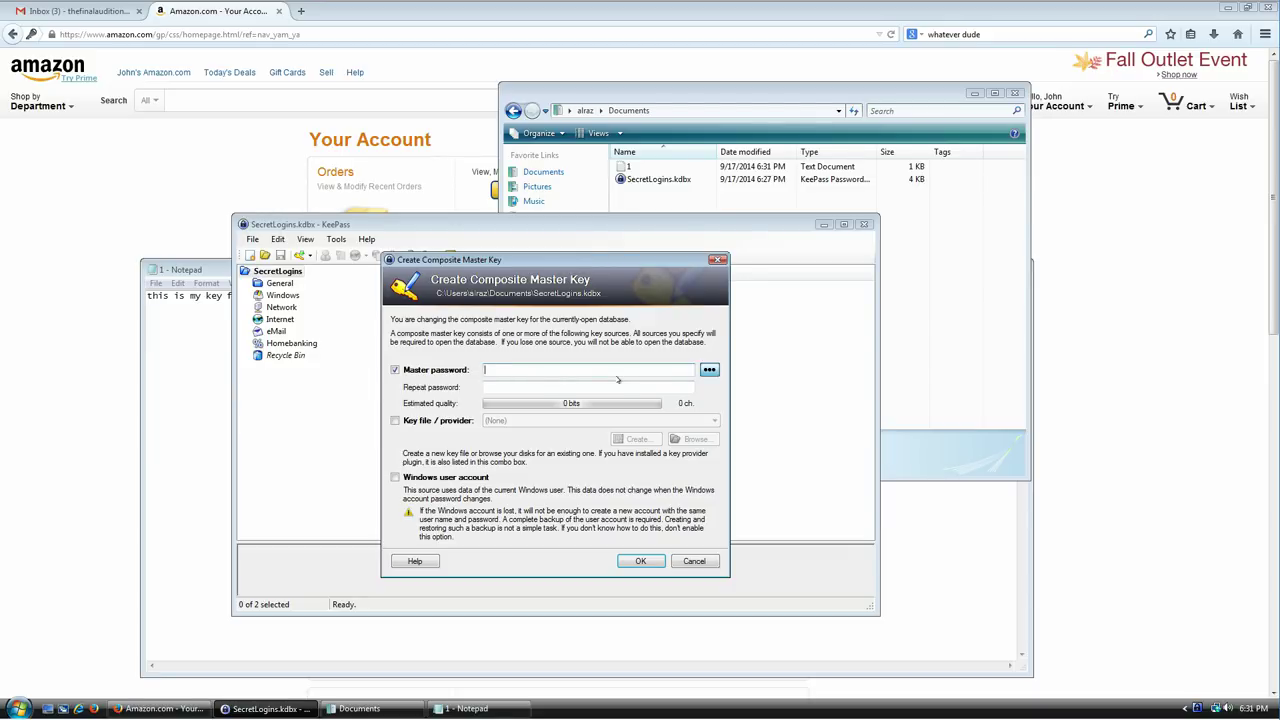
{"action": "type", "text": "••••••"}
{"action": "key", "text": "Tab"}
{"action": "type", "text": "••••••"}
Add Documents\1.txt as the key file, confirm the composite key, and save the database
{"action": "left_click", "coordinate": [440, 420]}
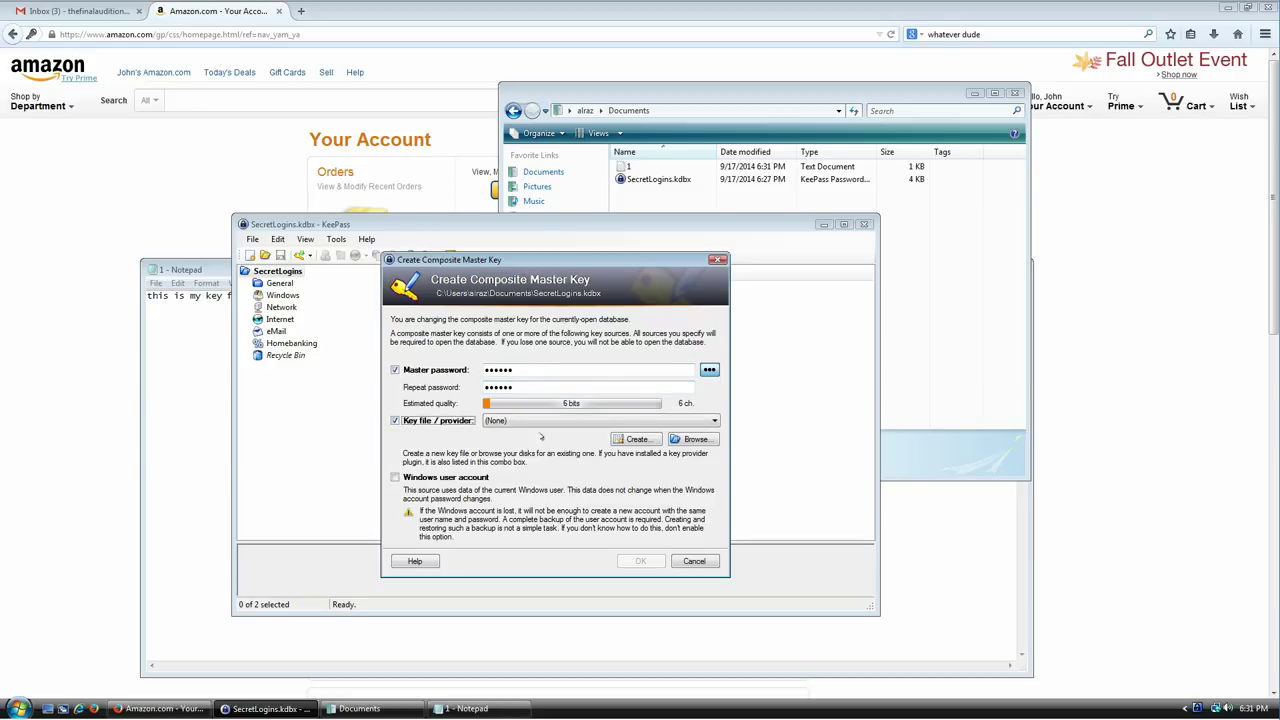
{"action": "left_click", "coordinate": [680, 440]}
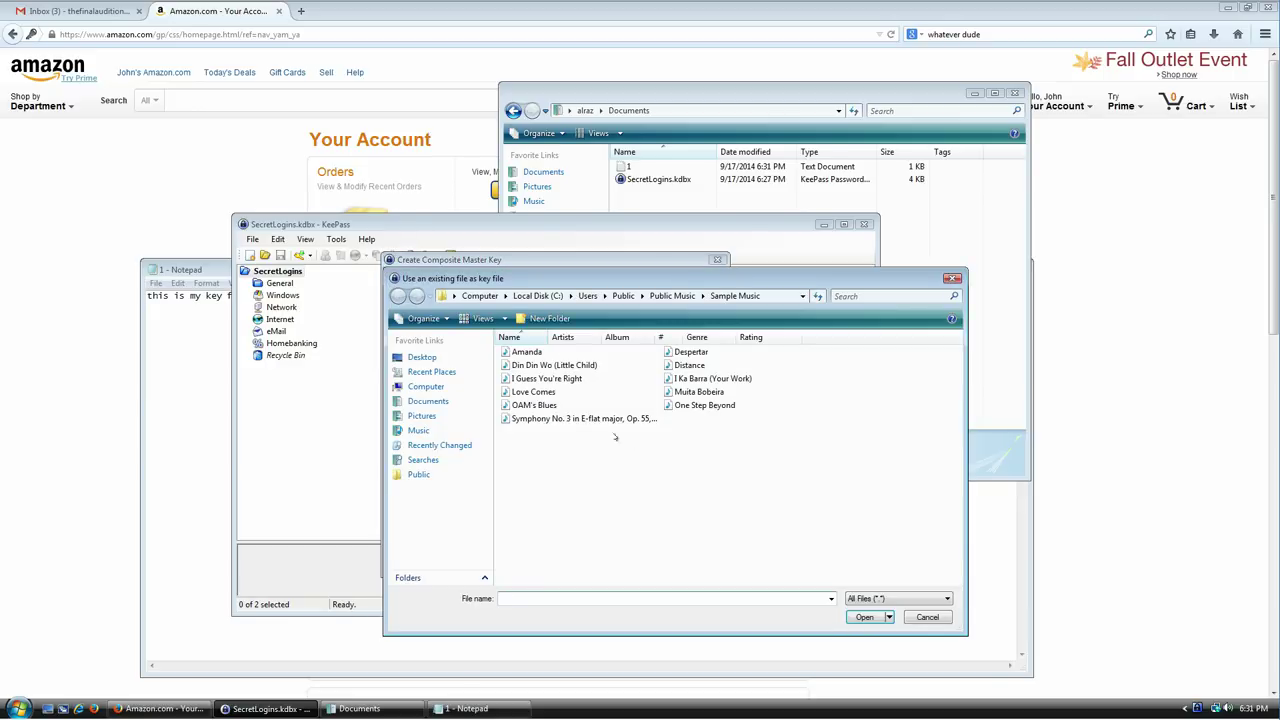
{"action": "left_click", "coordinate": [445, 404]}
{"action": "left_click", "coordinate": [507, 352]}
{"action": "double_click", "coordinate": [506, 352]}
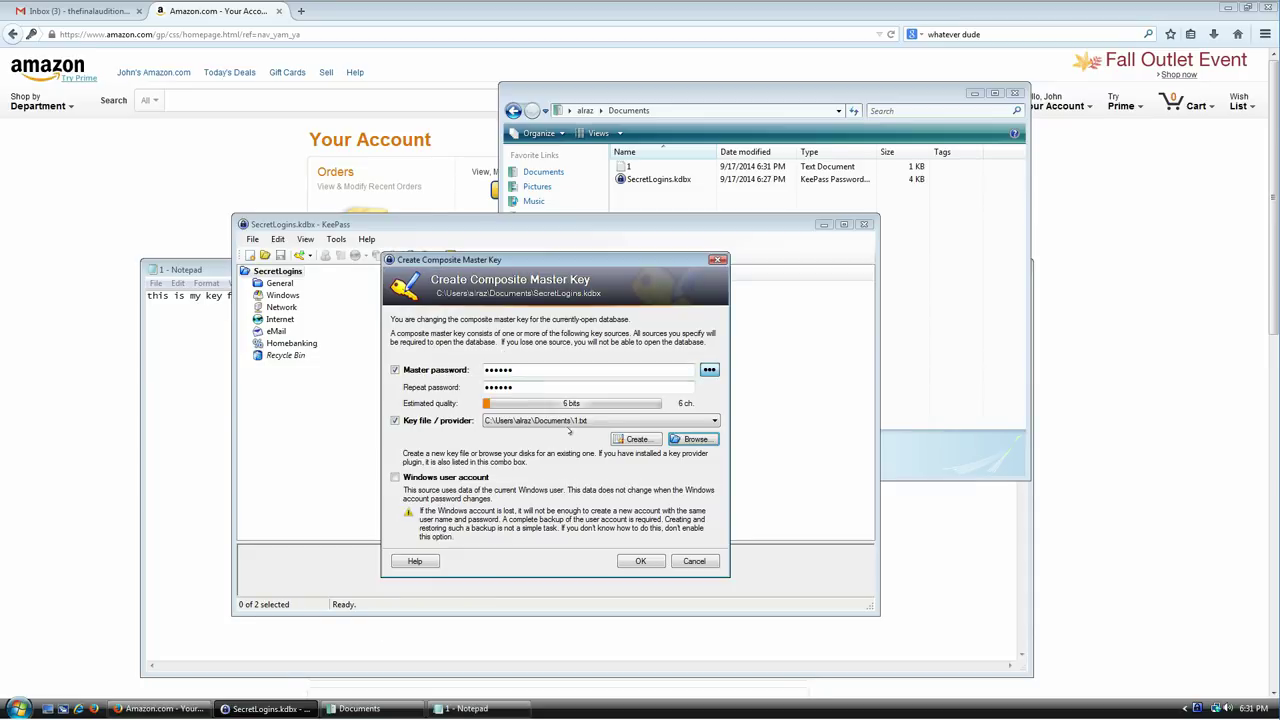
{"action": "left_click", "coordinate": [632, 561]}
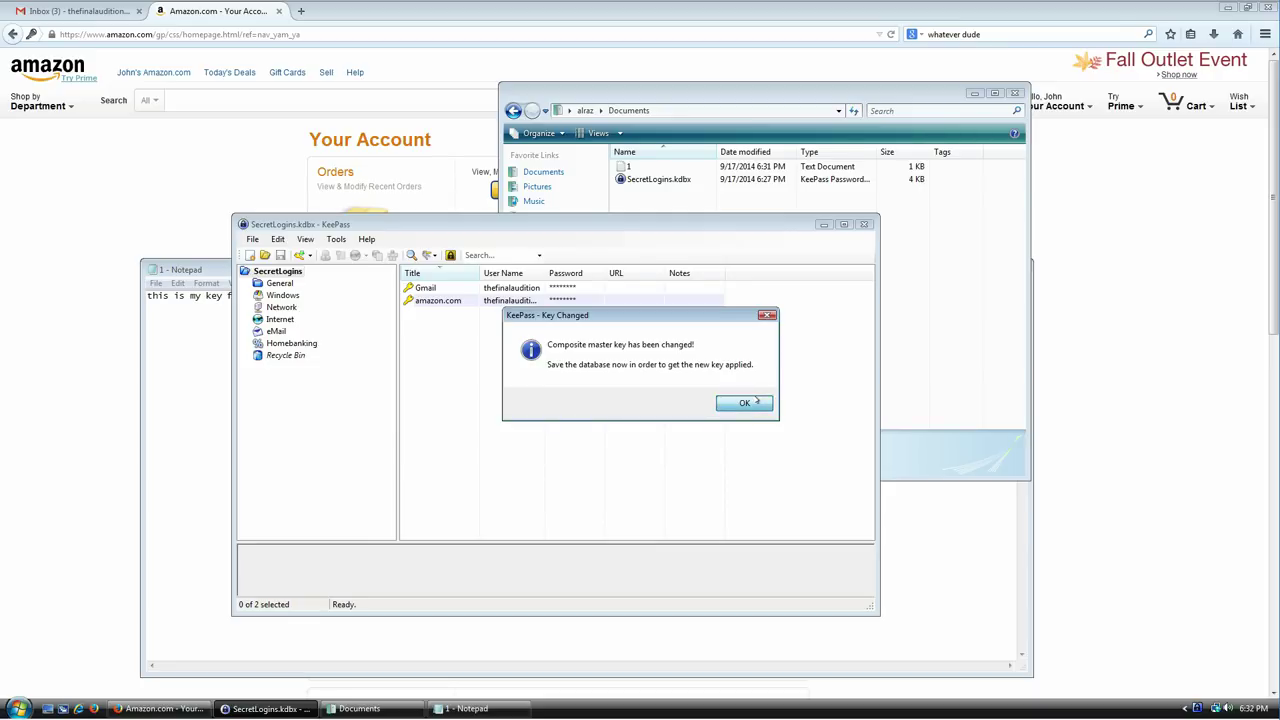
{"action": "left_click", "coordinate": [755, 402]}
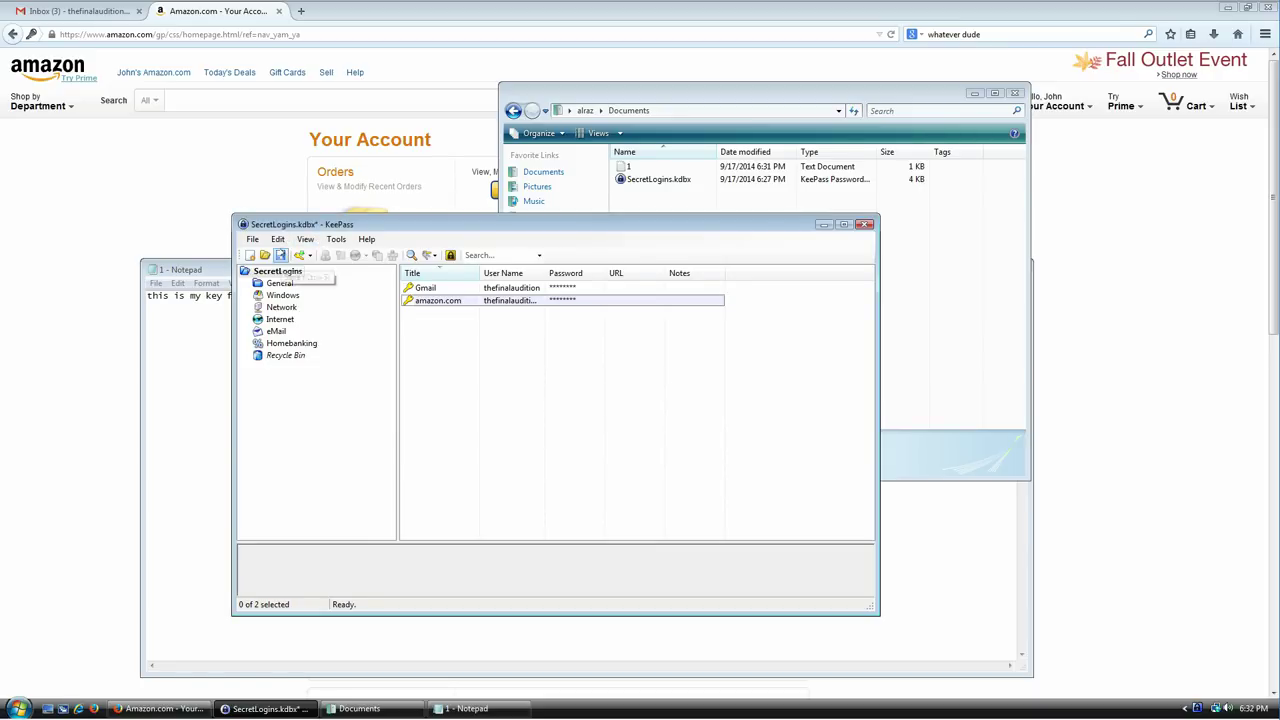
{"action": "left_click", "coordinate": [281, 256]}
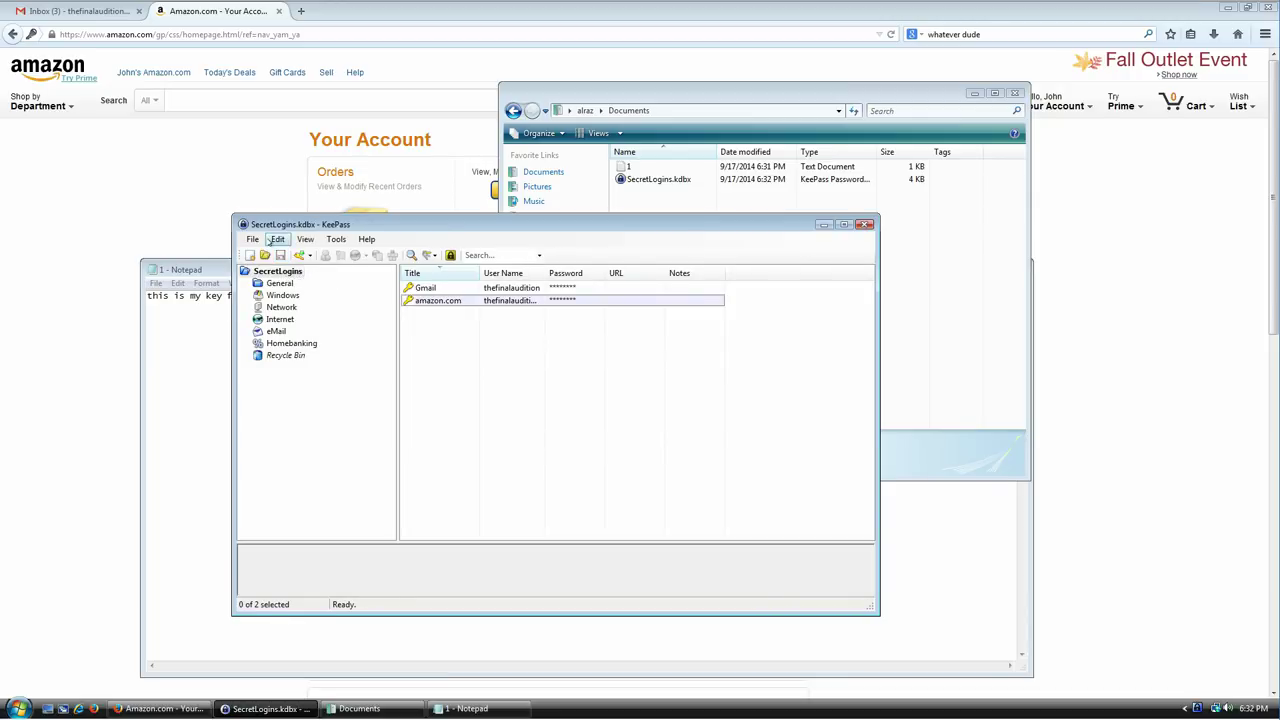
Close SecretLogins and reopen SecretLogins.kdbx from disk
{"action": "left_click", "coordinate": [253, 239]}
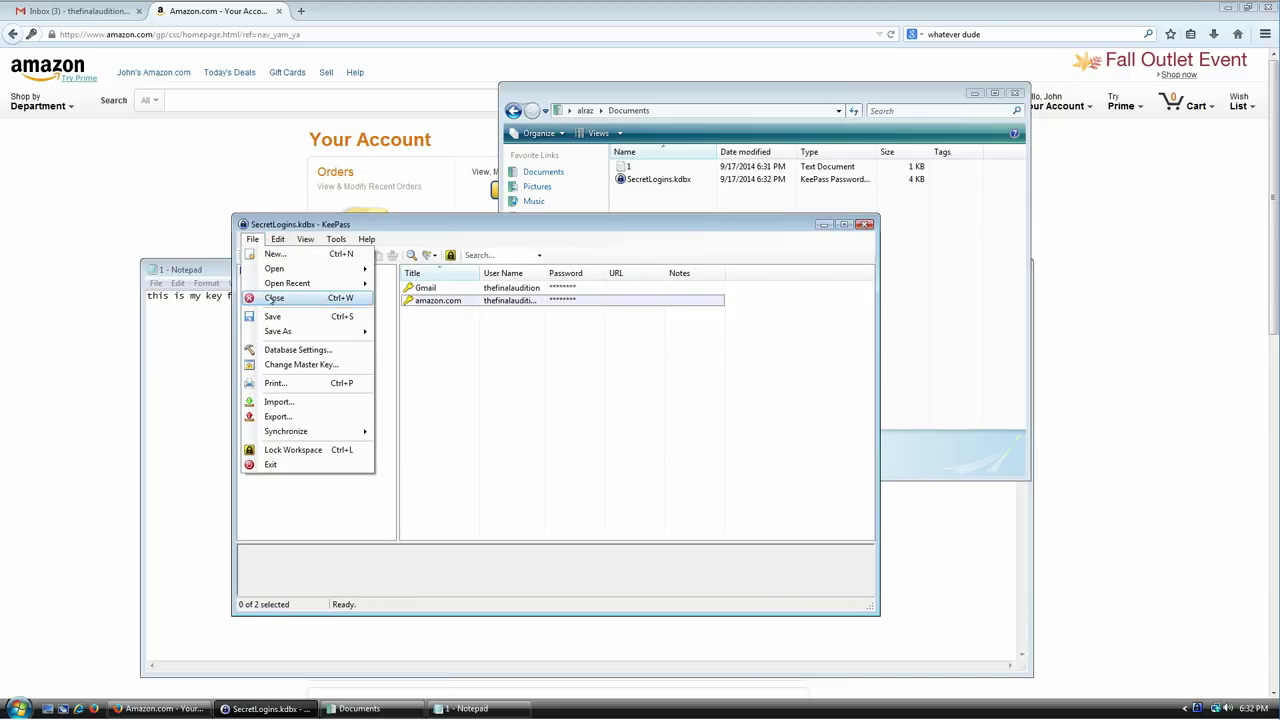
{"action": "left_click", "coordinate": [273, 298]}
{"action": "left_click", "coordinate": [265, 256]}
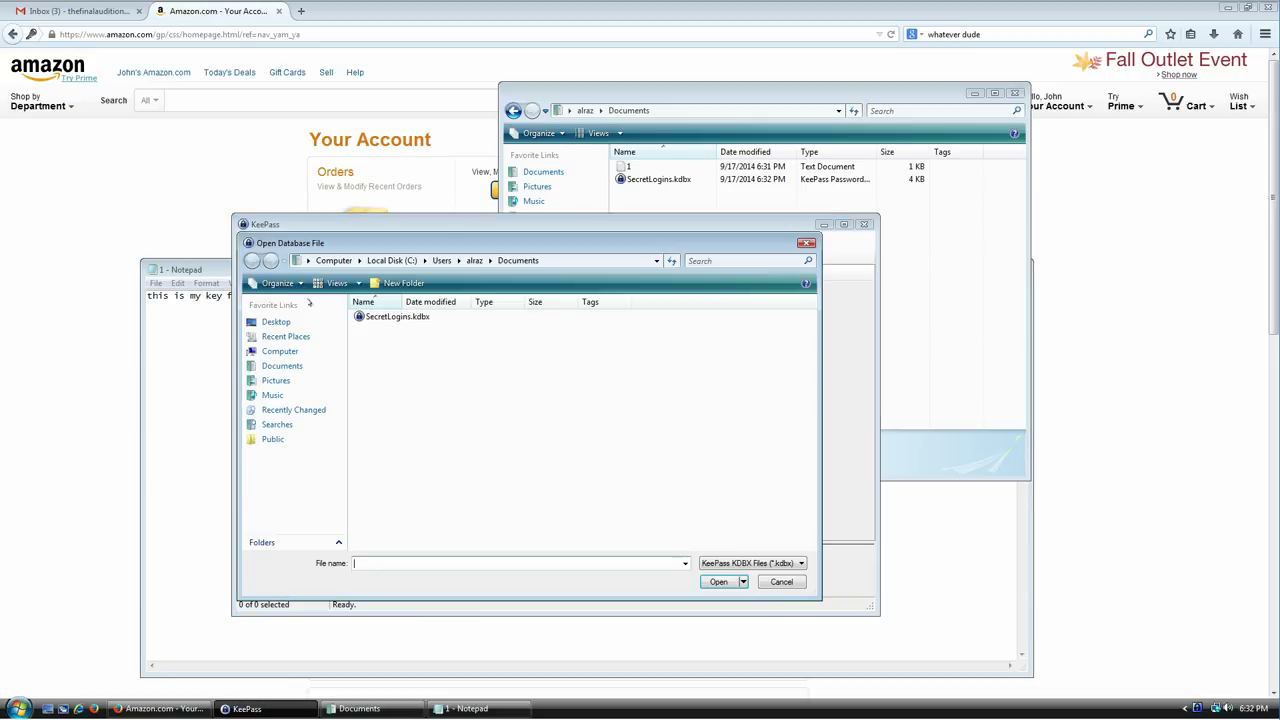
{"action": "double_click", "coordinate": [392, 320]}
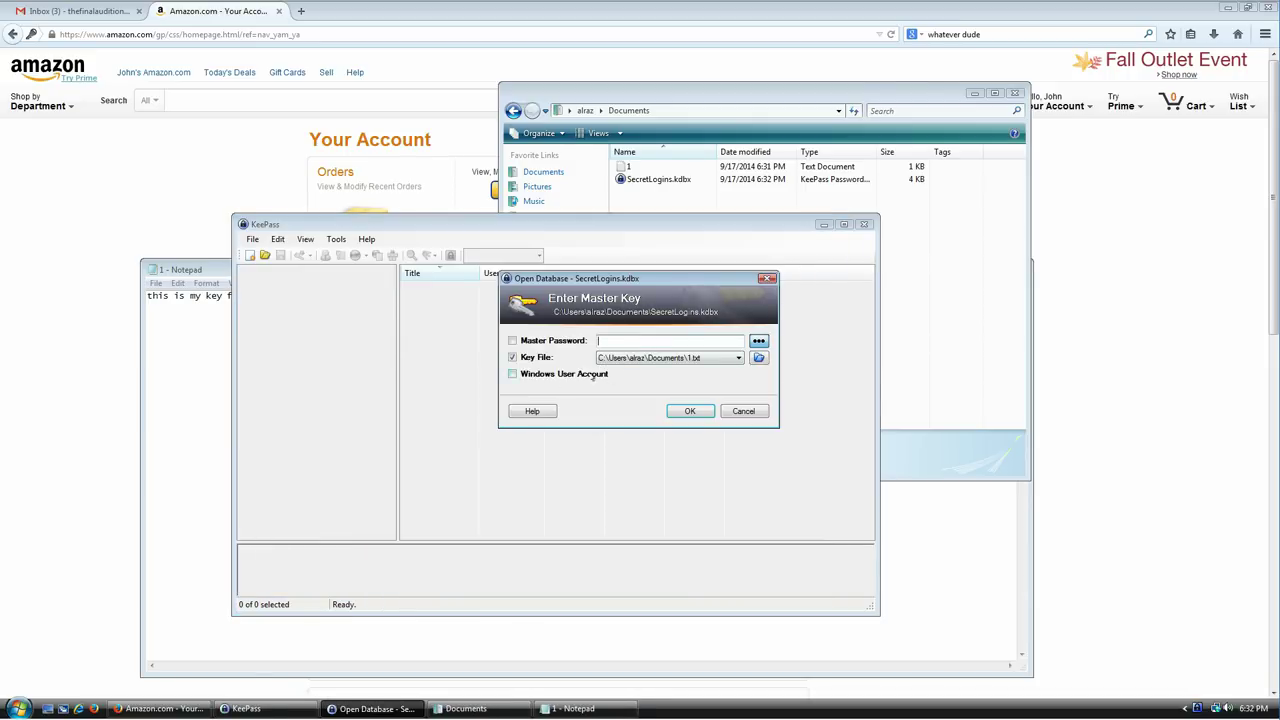
Unlock it with the master password plus the 1.txt key file
{"action": "left_click", "coordinate": [681, 358]}
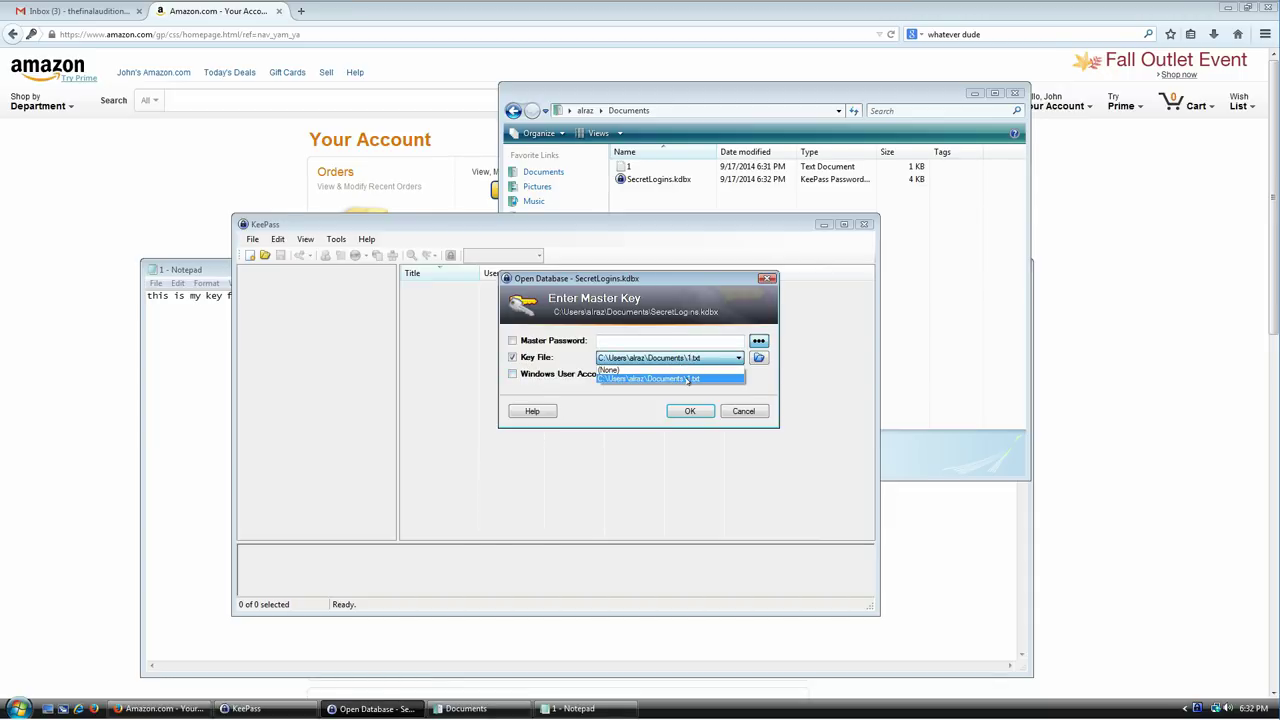
{"action": "left_click", "coordinate": [703, 379]}
{"action": "left_click", "coordinate": [631, 341]}
{"action": "type", "text": "a"}
{"action": "type", "text": "•••••"}
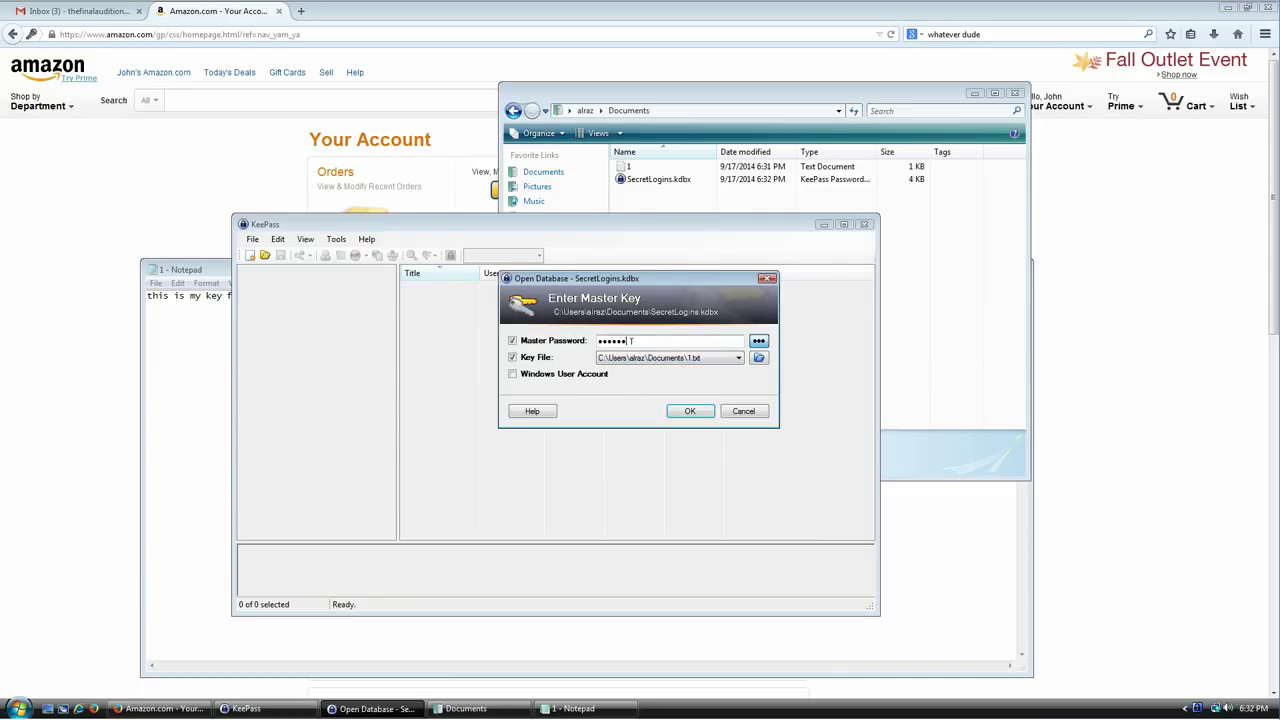
{"action": "left_click", "coordinate": [690, 411]}
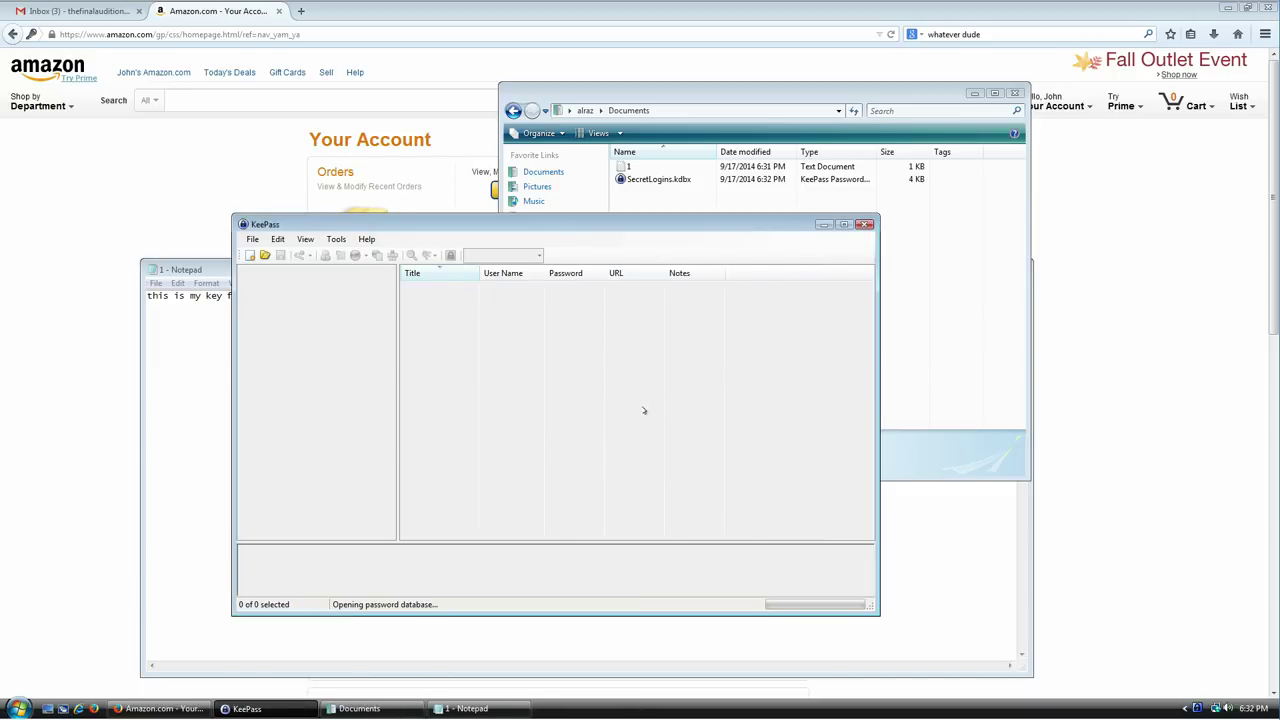
{"action": "left_click", "coordinate": [252, 239]}
Close the database and reopen SecretLogins.kdbx via Open File
{"action": "left_click", "coordinate": [257, 298]}
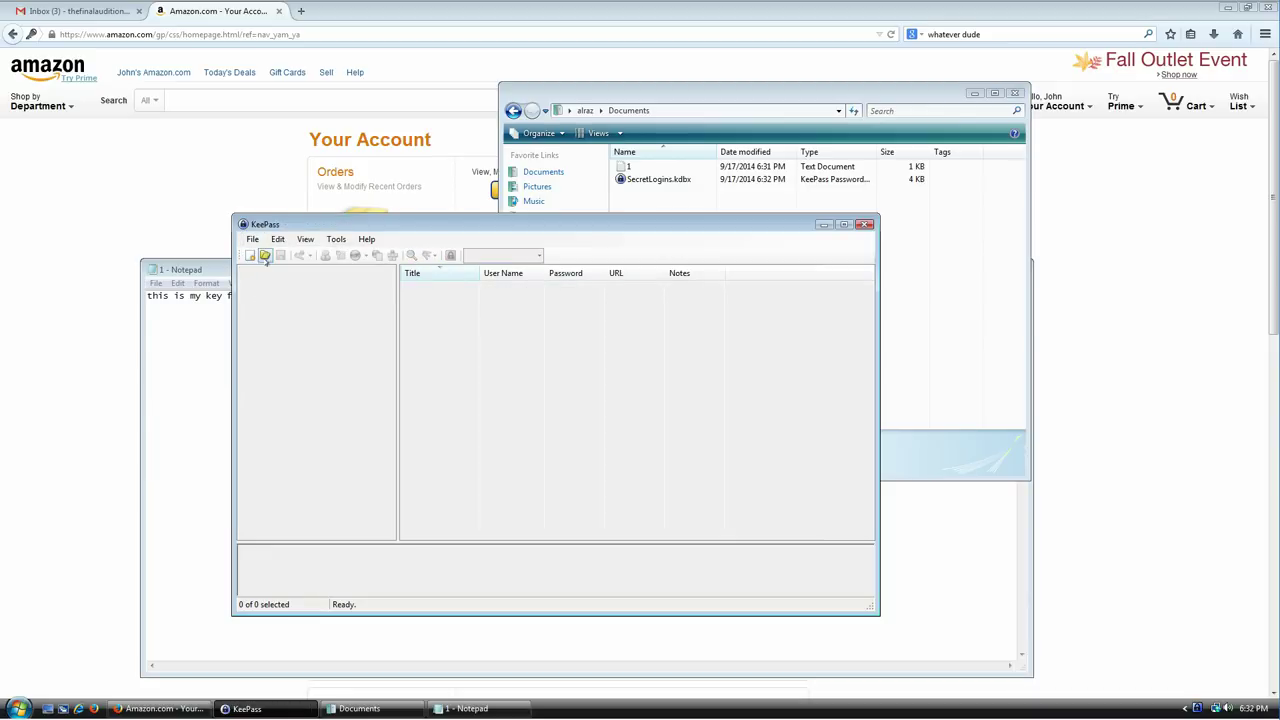
{"action": "left_click", "coordinate": [252, 239]}
{"action": "mouse_move", "coordinate": [274, 270]}
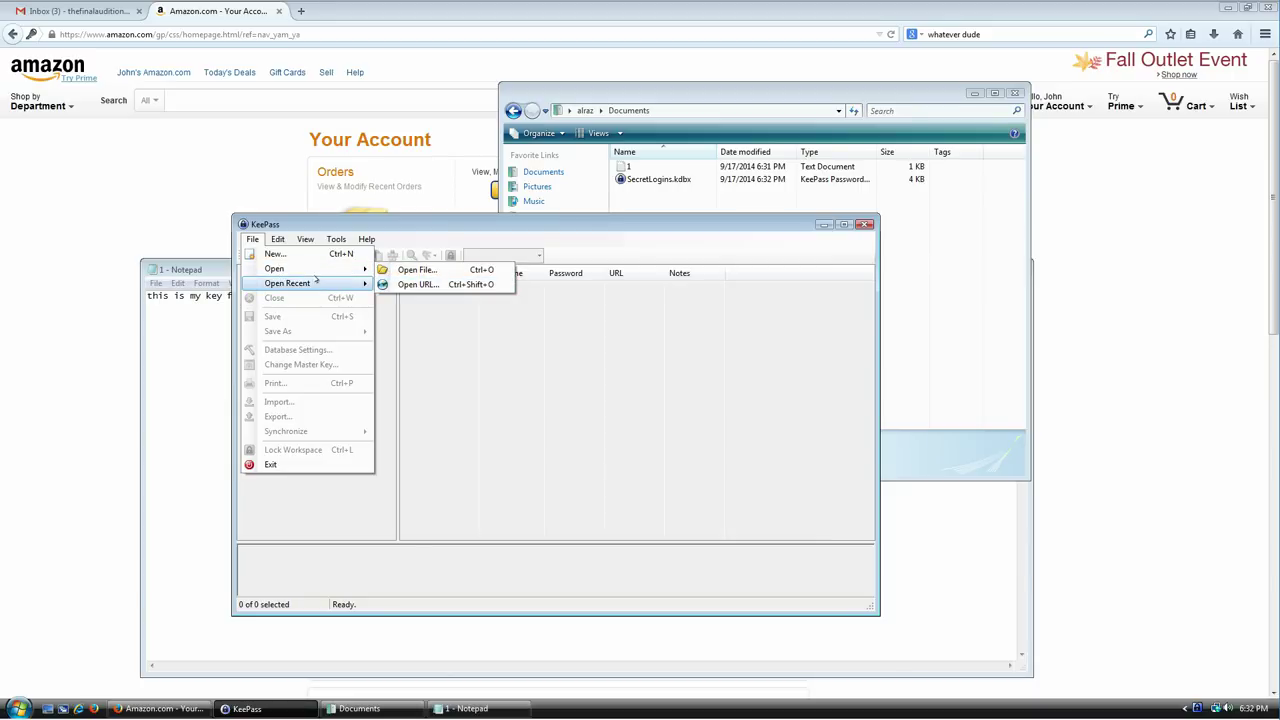
{"action": "left_click", "coordinate": [412, 271]}
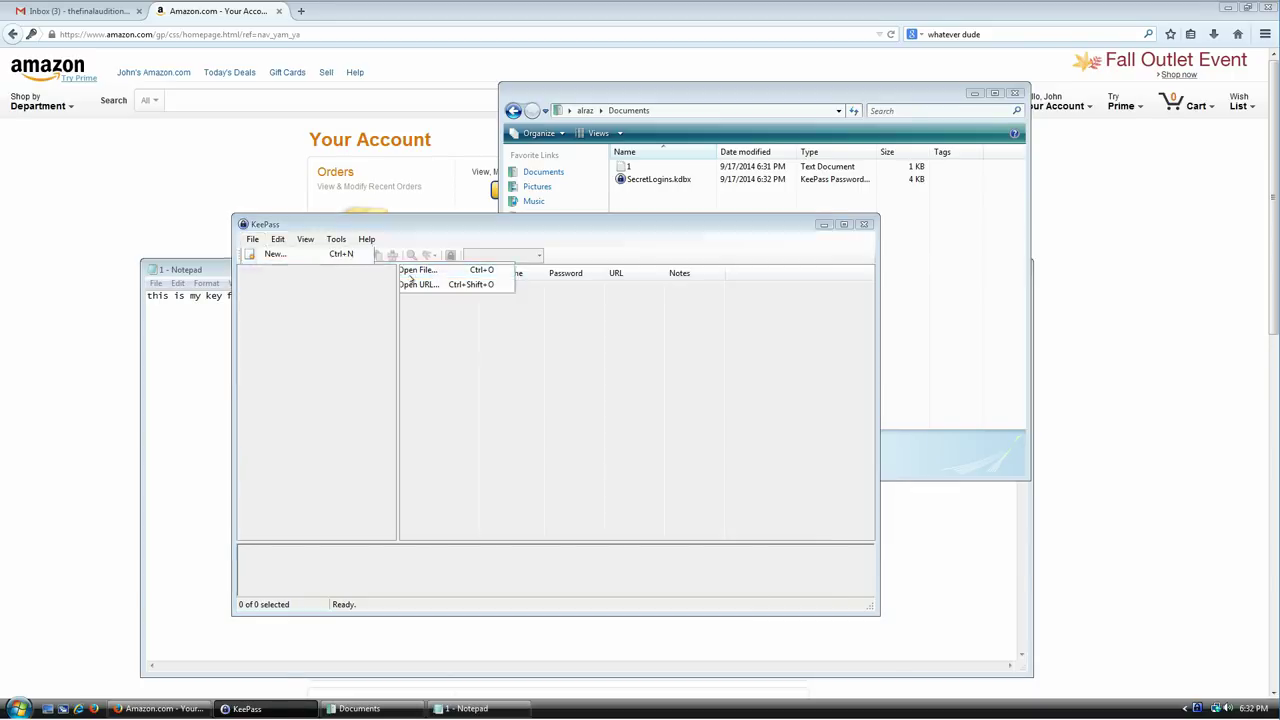
{"action": "double_click", "coordinate": [420, 316]}
Try unlocking with a Sample Music track as key file plus the password, and dismiss the invalid key error
{"action": "left_click", "coordinate": [758, 357]}
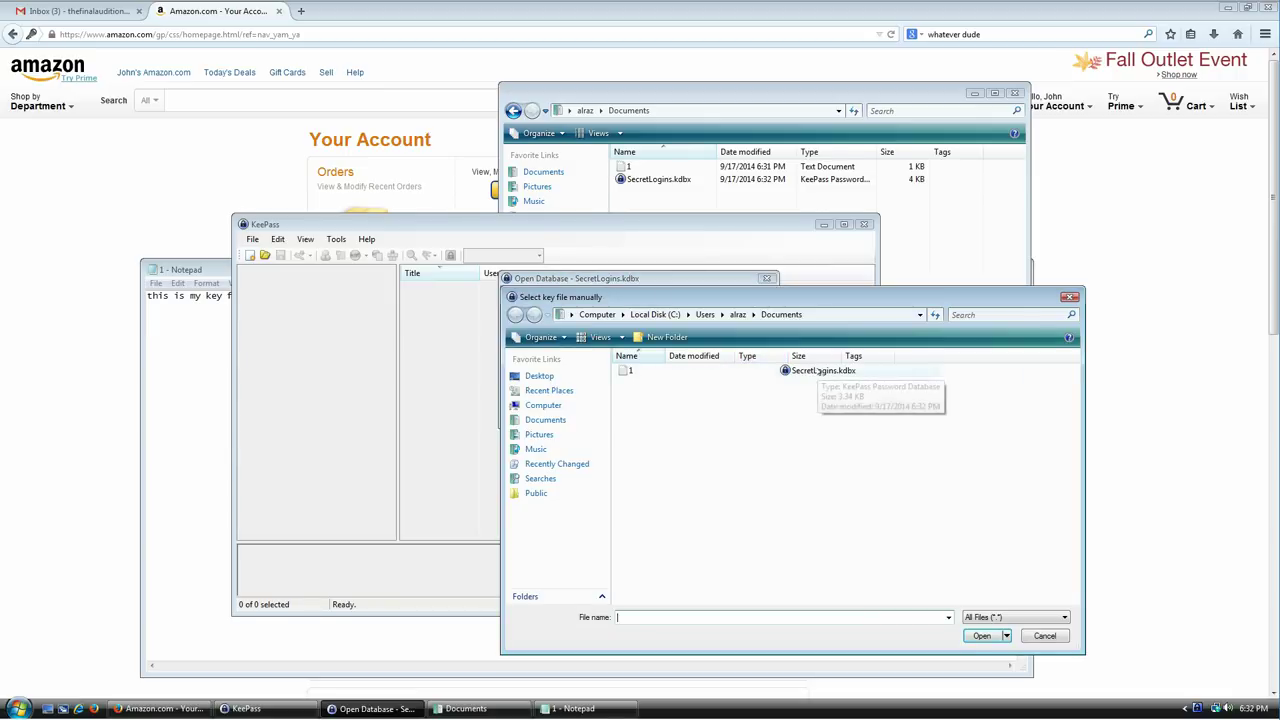
{"action": "left_click", "coordinate": [575, 451]}
{"action": "double_click", "coordinate": [638, 390]}
{"action": "double_click", "coordinate": [645, 406]}
{"action": "left_click", "coordinate": [646, 336]}
{"action": "type", "text": "••••••"}
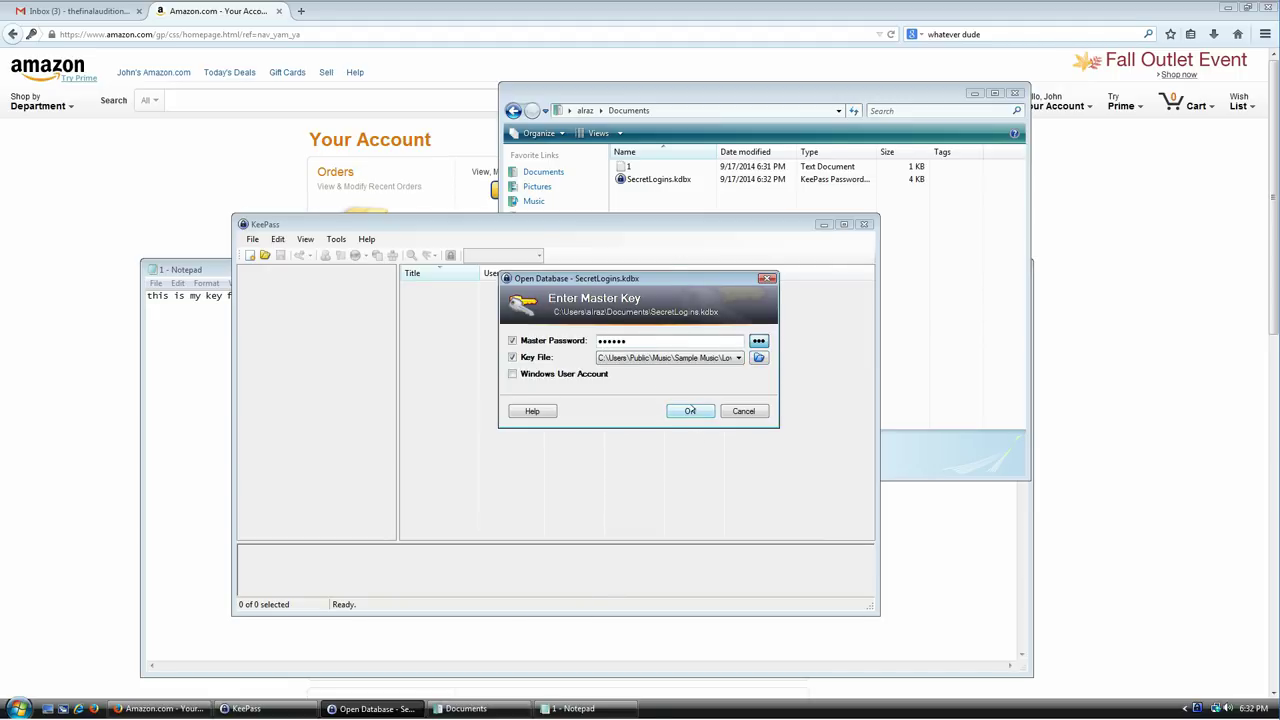
{"action": "left_click", "coordinate": [690, 411]}
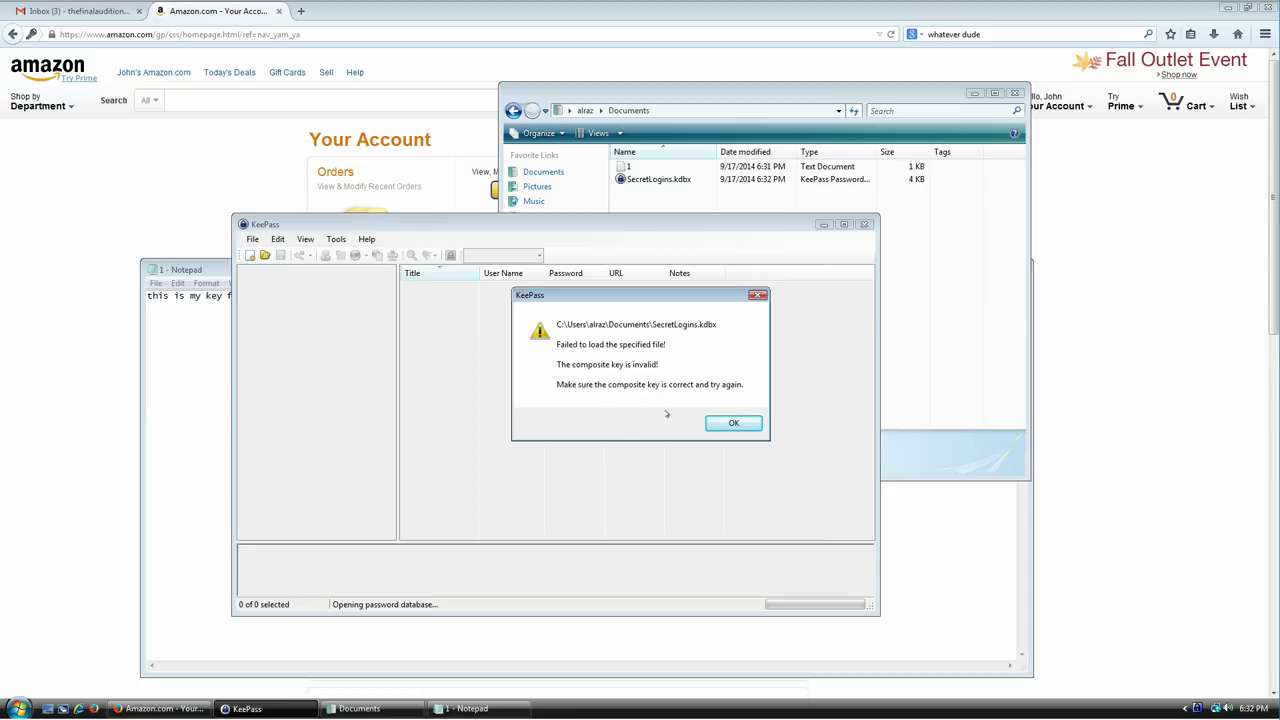
{"action": "left_click", "coordinate": [727, 423]}
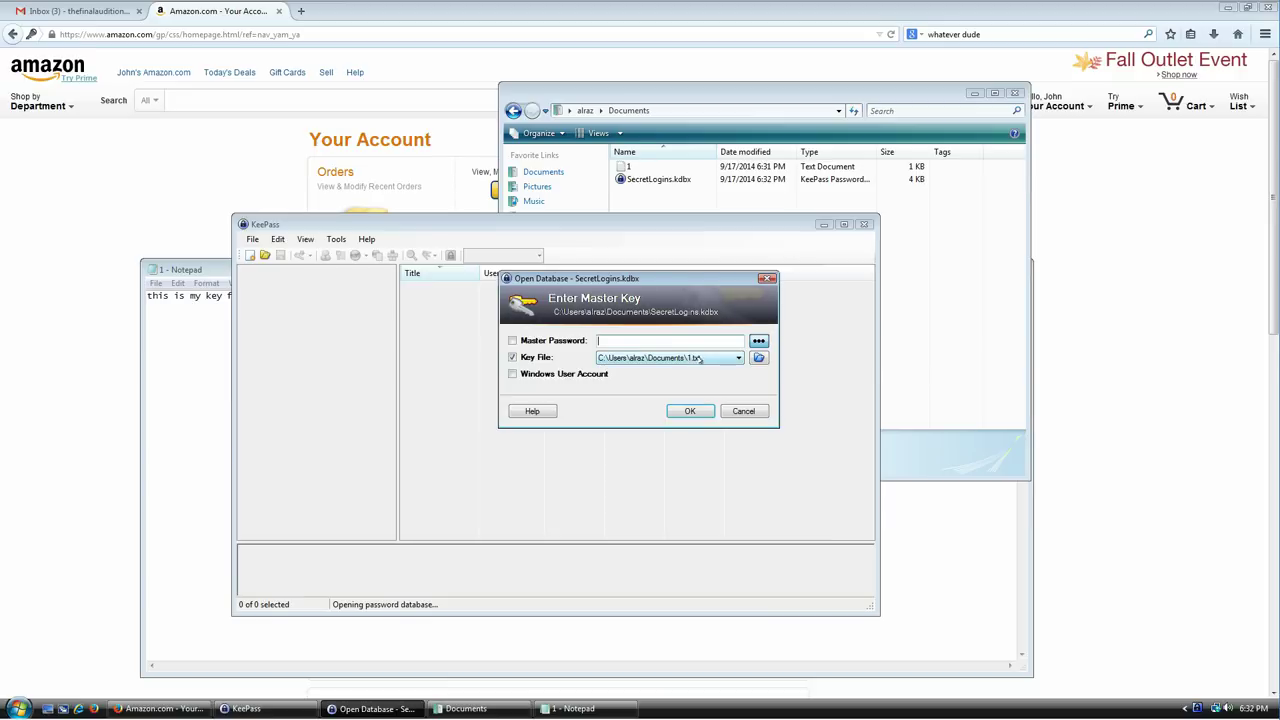
{"action": "left_click", "coordinate": [738, 358]}
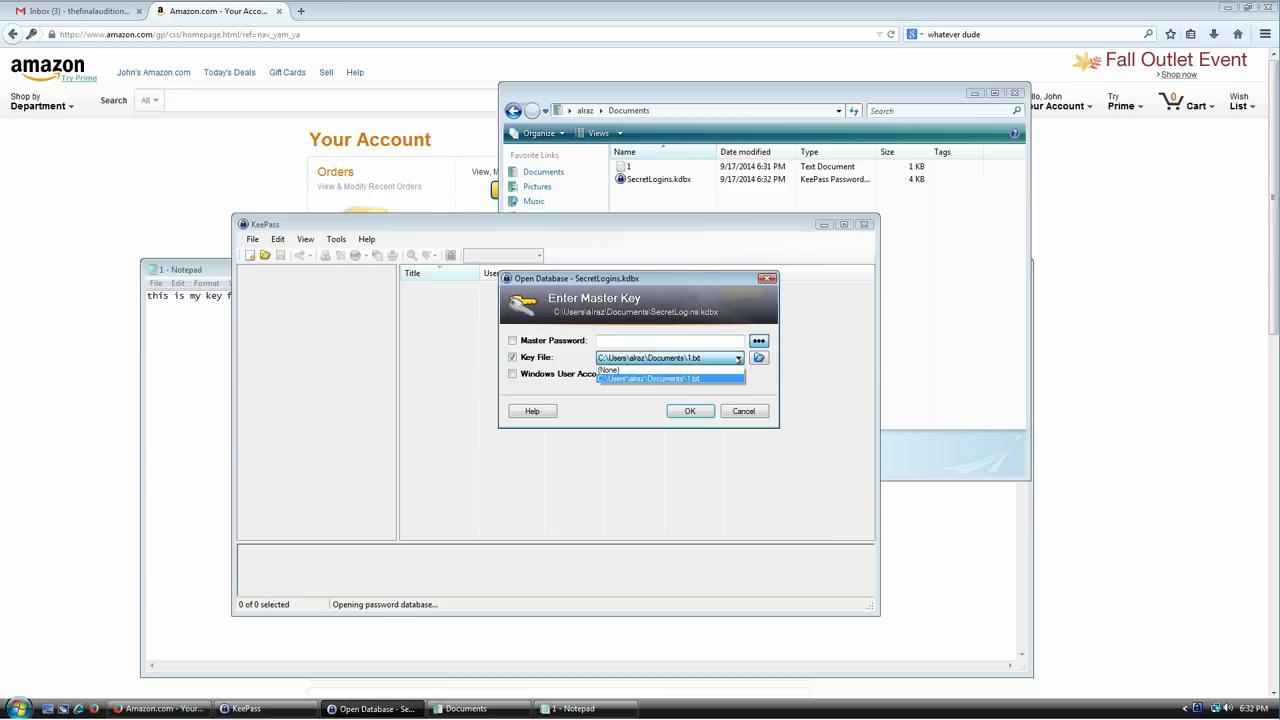
{"action": "left_click", "coordinate": [700, 377]}
{"action": "left_click", "coordinate": [205, 349]}
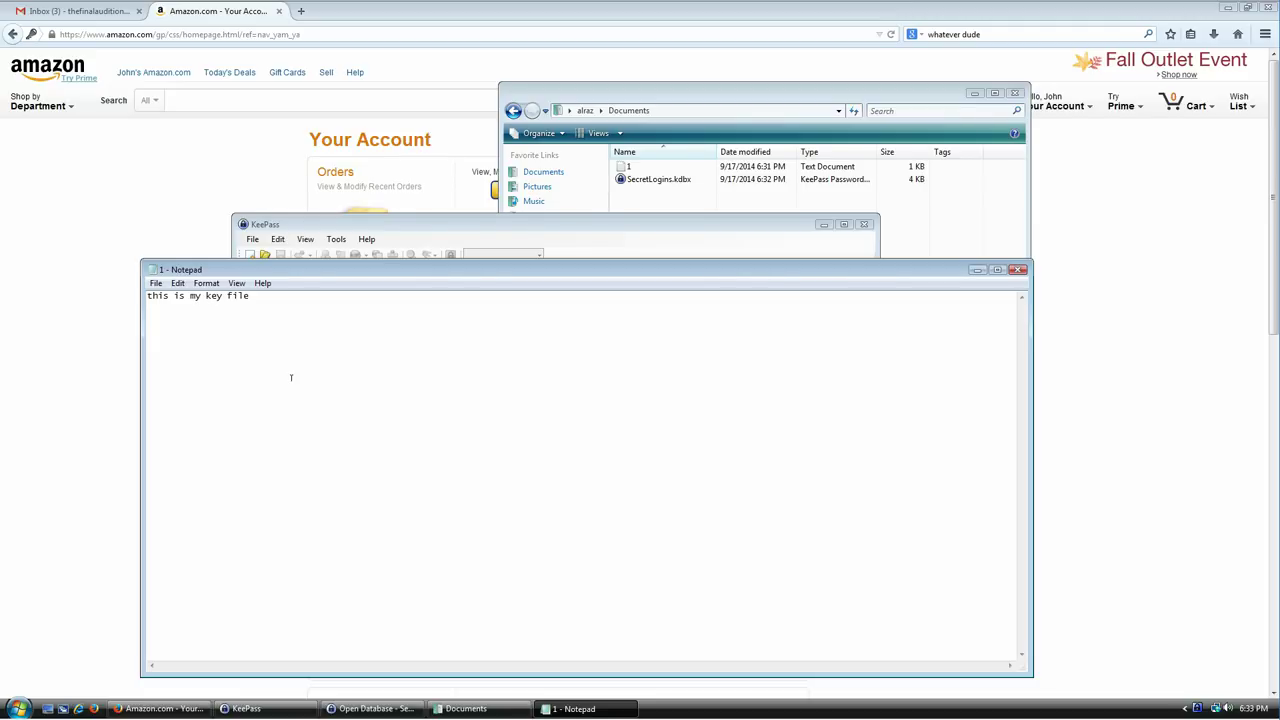
{"action": "key", "text": "Delete"}
{"action": "type", "text": "I"}
{"action": "left_click", "coordinate": [156, 283]}
{"action": "left_click", "coordinate": [172, 328]}
Attempt unlocking with the edited key file, dismiss the invalid key error, then undo the 'Is' edit
{"action": "left_click", "coordinate": [580, 235]}
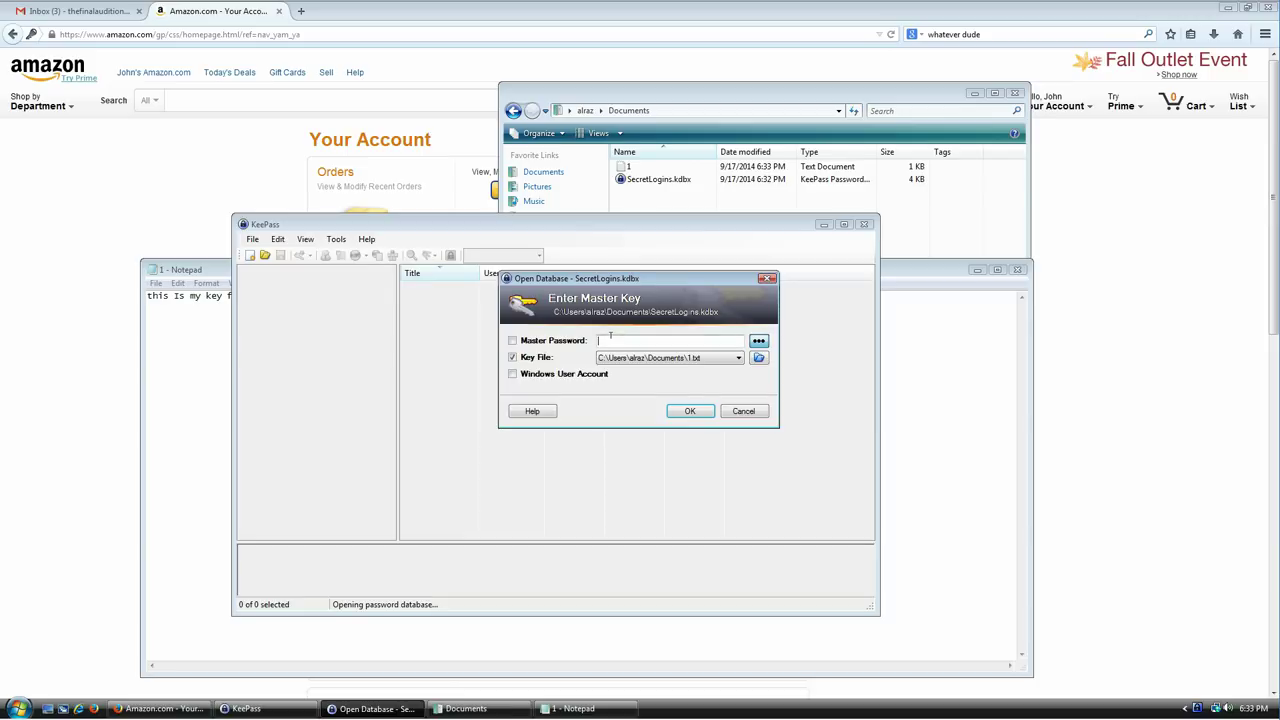
{"action": "type", "text": "••••••"}
{"action": "left_click", "coordinate": [688, 411]}
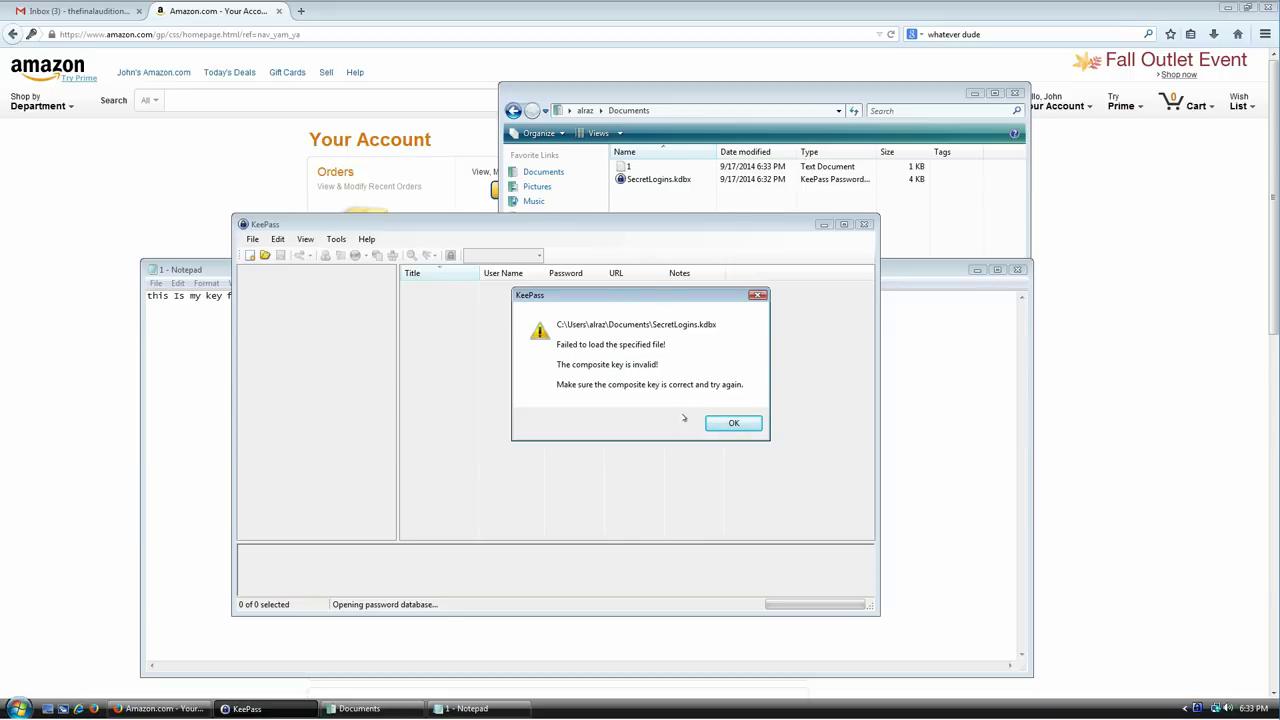
{"action": "left_click", "coordinate": [735, 425]}
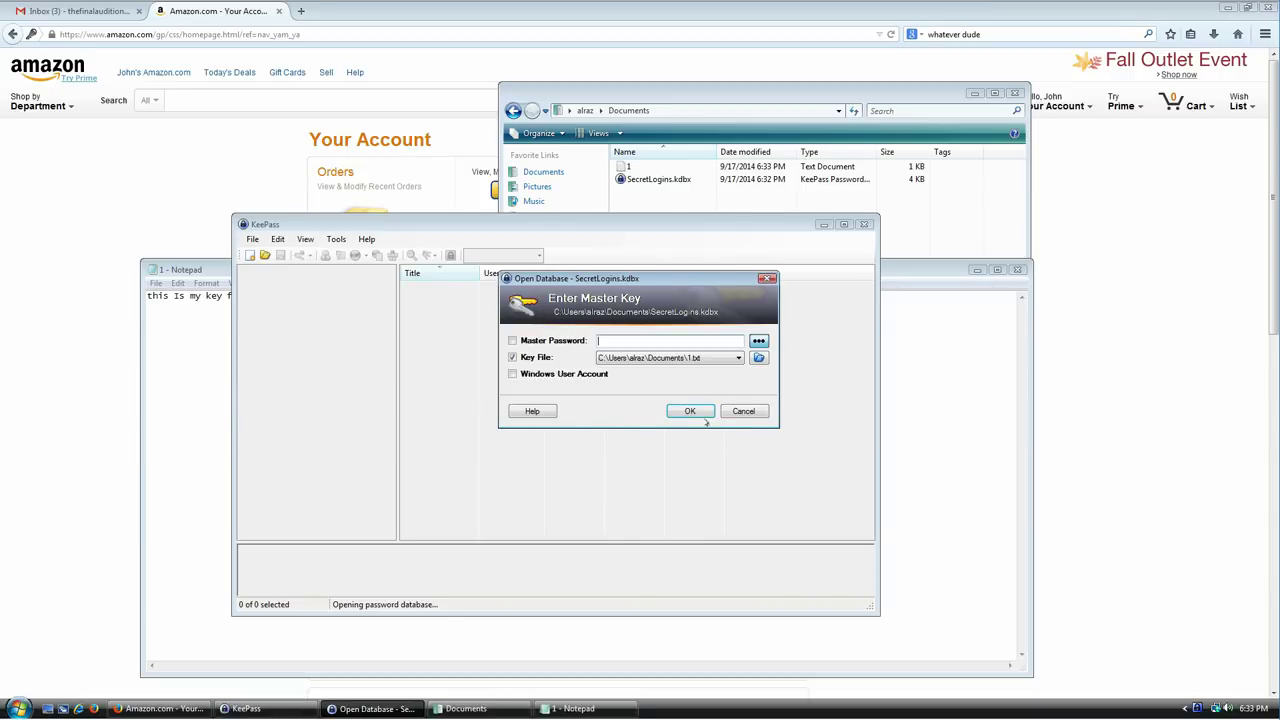
{"action": "left_click", "coordinate": [204, 391]}
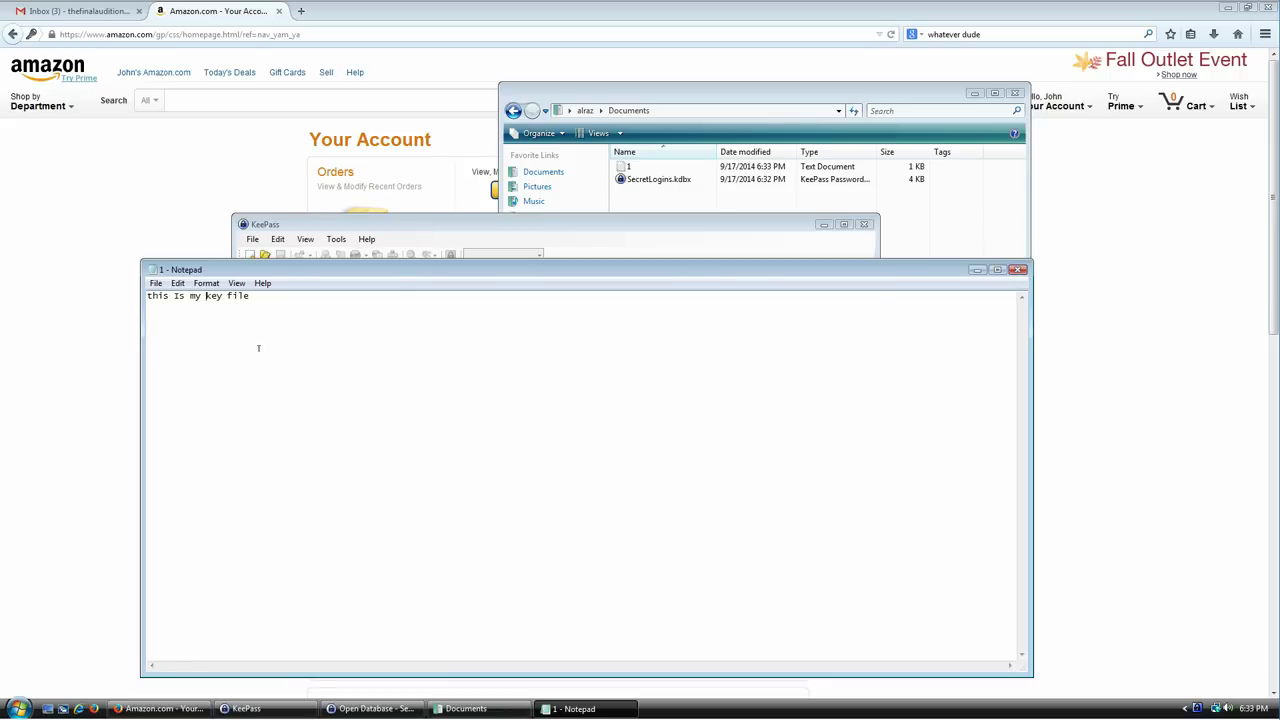
{"action": "key", "text": "ctrl+z"}
{"action": "left_click", "coordinate": [491, 248]}
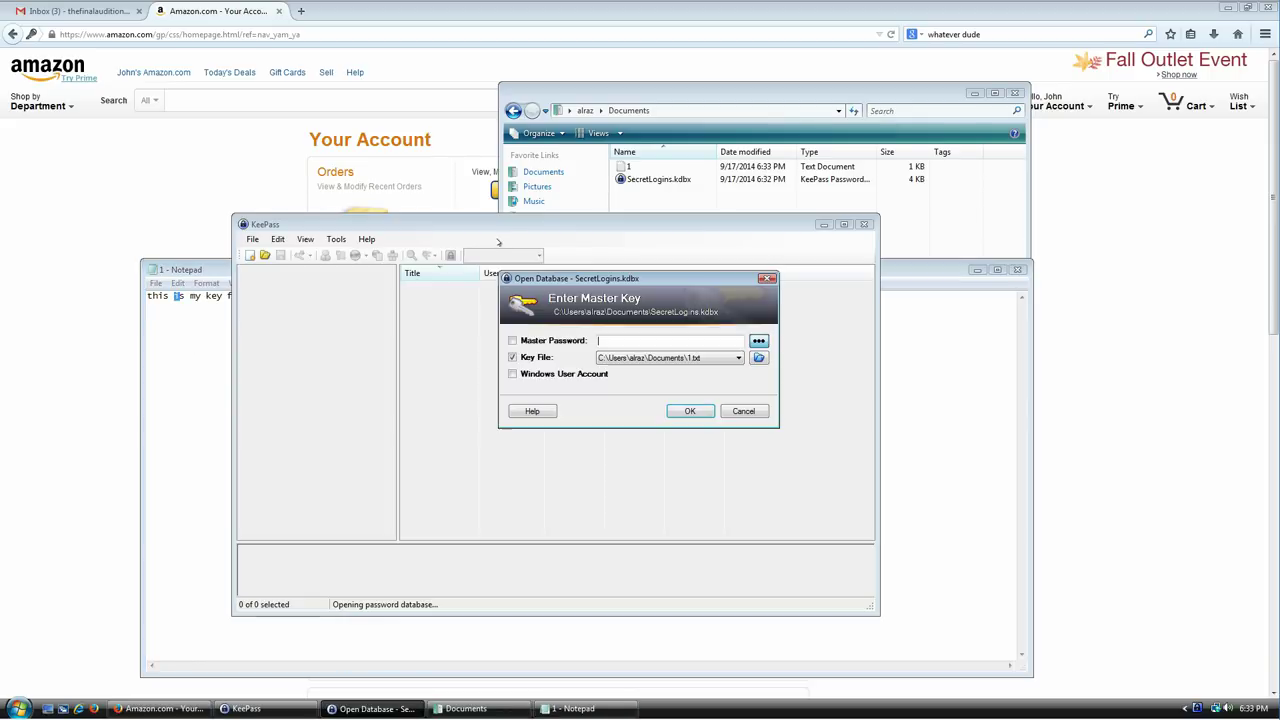